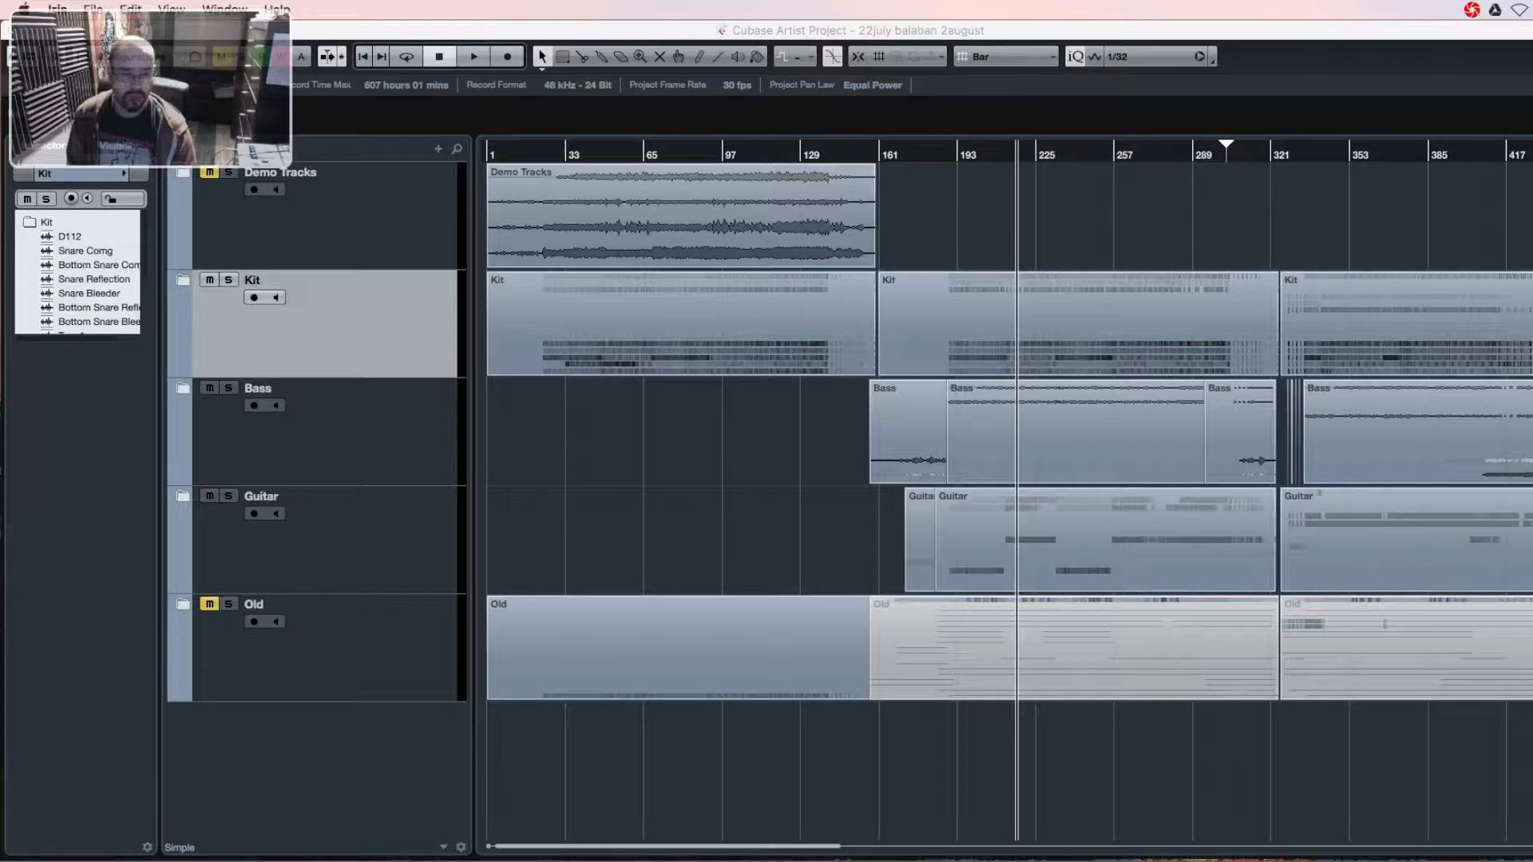
- Zoom the timeline out to cover the whole project and expand the Kit folder track to list its drum tracks
{"action": "left_click", "coordinate": [801, 189]}
{"action": "key", "text": "g"}
{"action": "key", "text": "g"}
{"action": "key", "text": "g"}
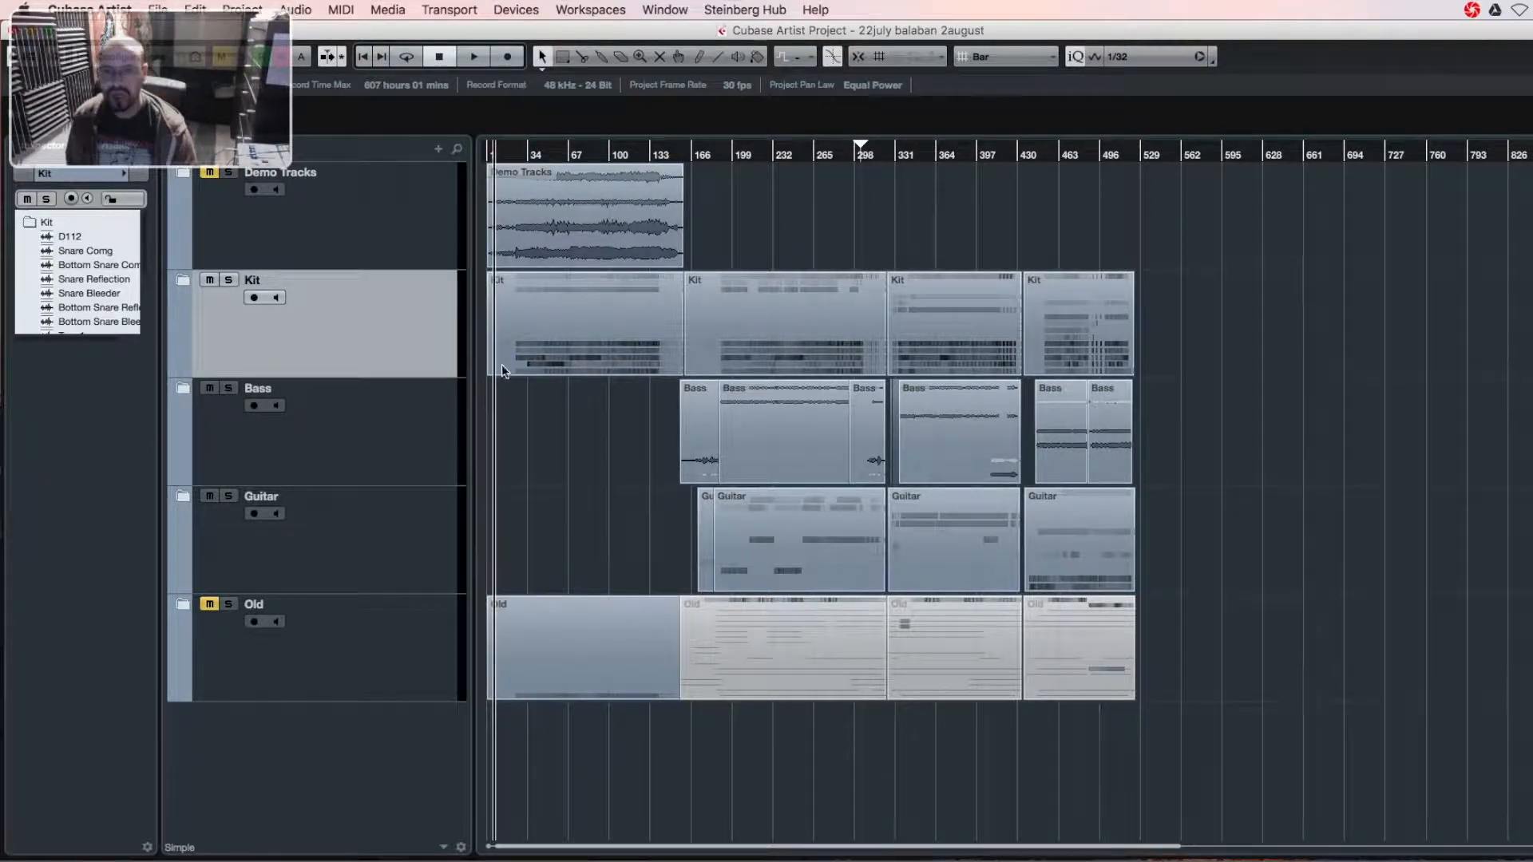
{"action": "left_click", "coordinate": [180, 279]}
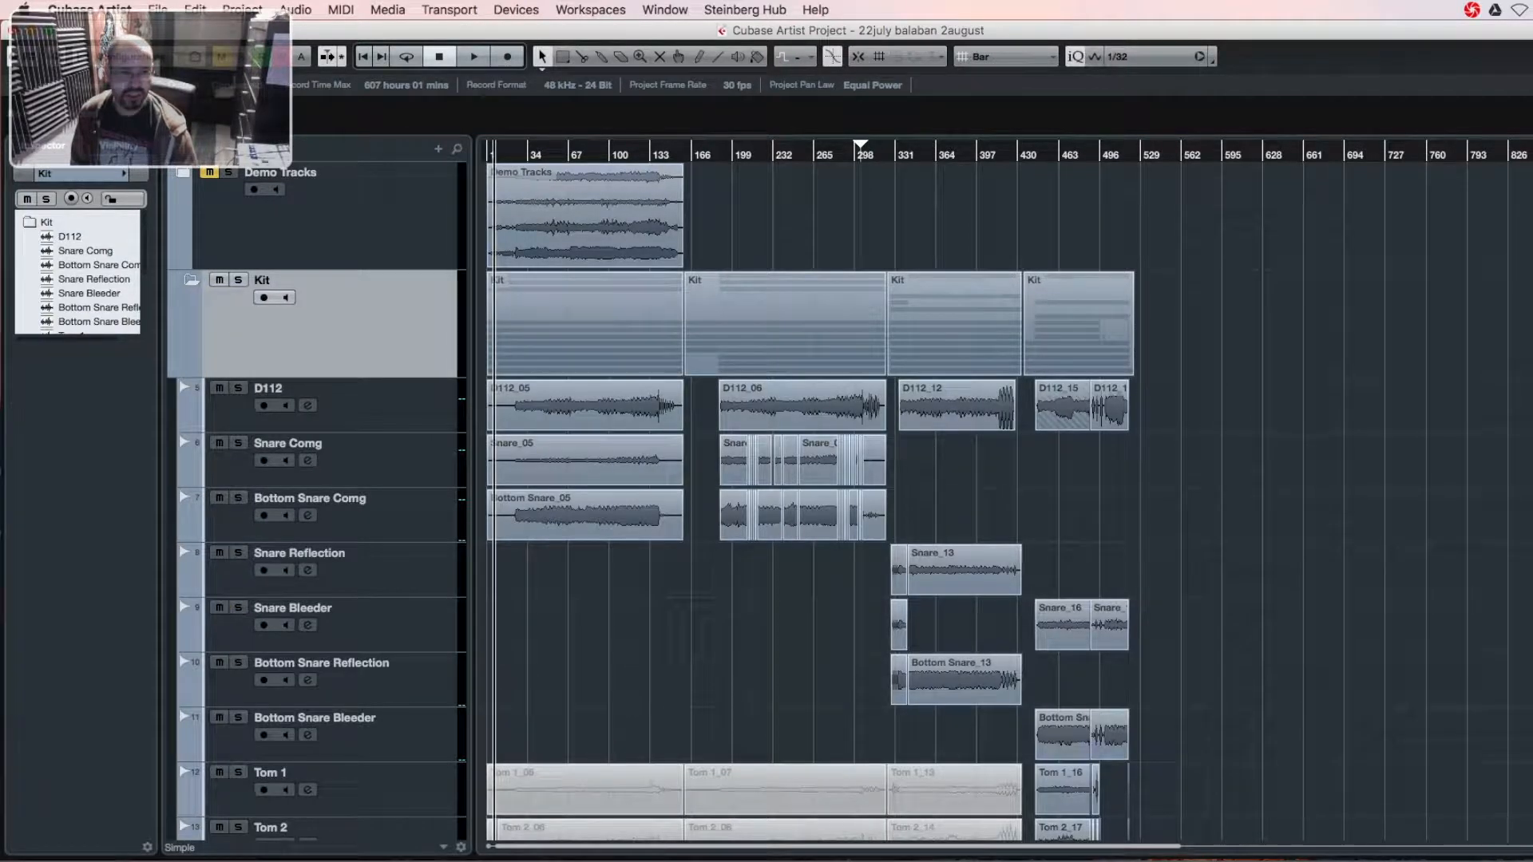
{"action": "scroll", "coordinate": [799, 479], "scroll_direction": "down", "scroll_amount": 3}
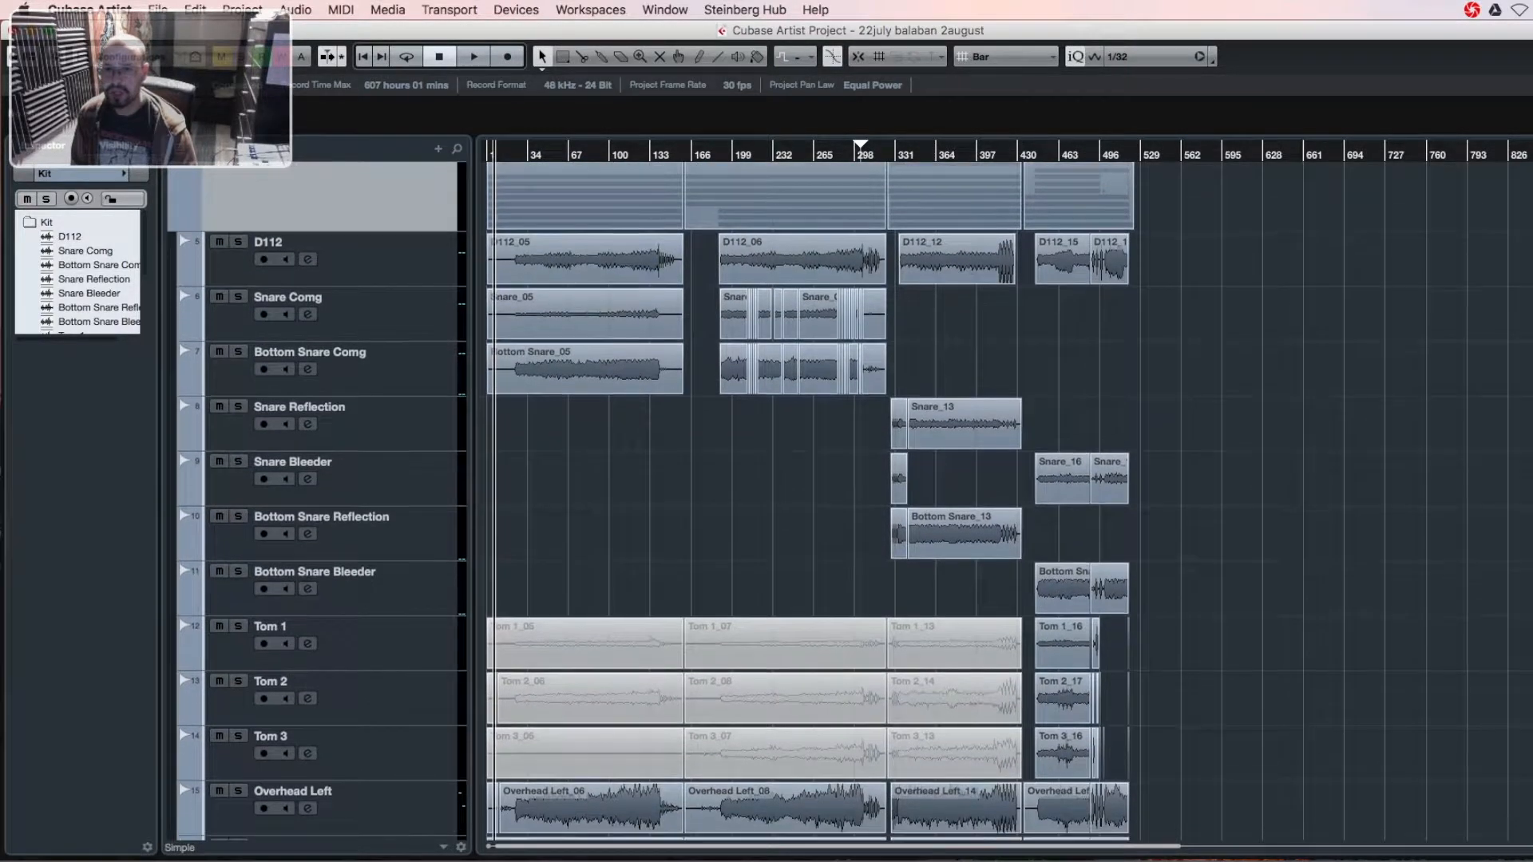
- Go through the Kit folder's tracks one by one, selecting D112, the snare and bottom snare tracks, and Tom 1 to Tom 3
{"action": "left_click", "coordinate": [425, 276]}
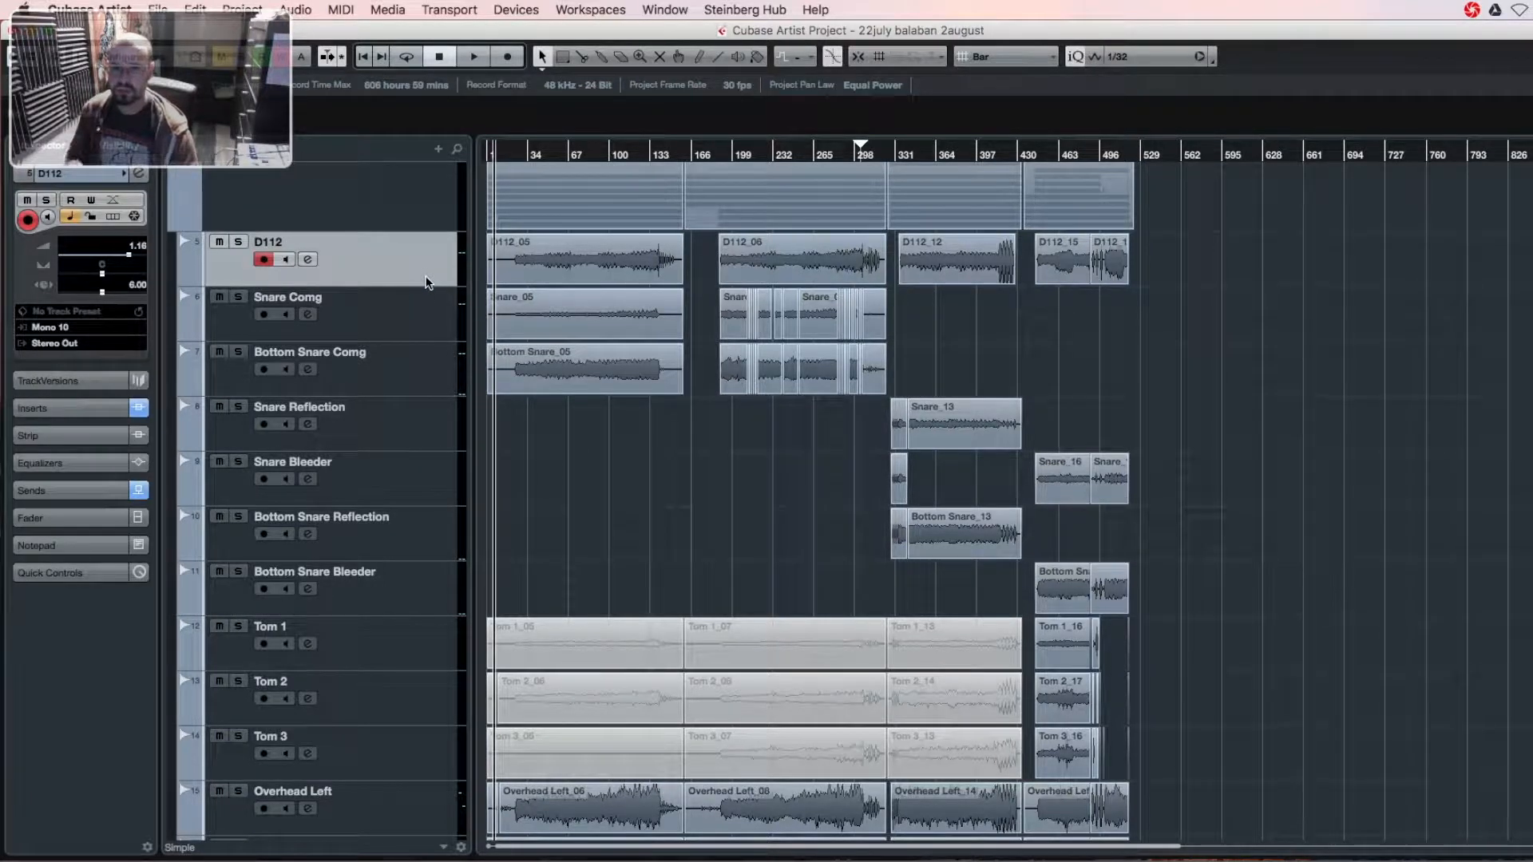
{"action": "left_click", "coordinate": [432, 322]}
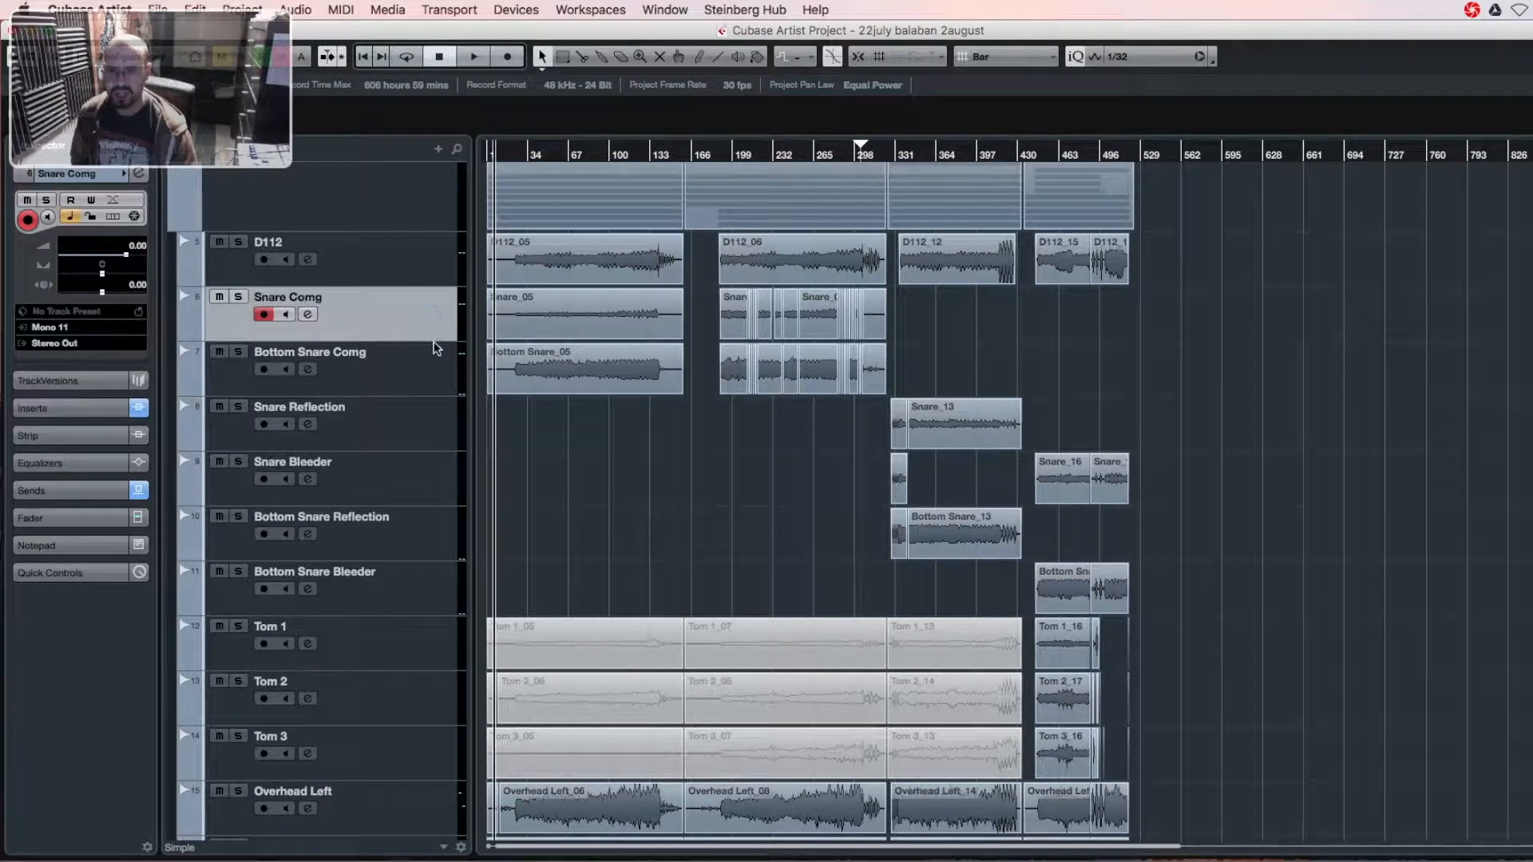
{"action": "left_click", "coordinate": [438, 363]}
{"action": "left_click", "coordinate": [428, 411]}
{"action": "left_click", "coordinate": [445, 480]}
{"action": "left_click", "coordinate": [441, 539]}
{"action": "left_click", "coordinate": [441, 597]}
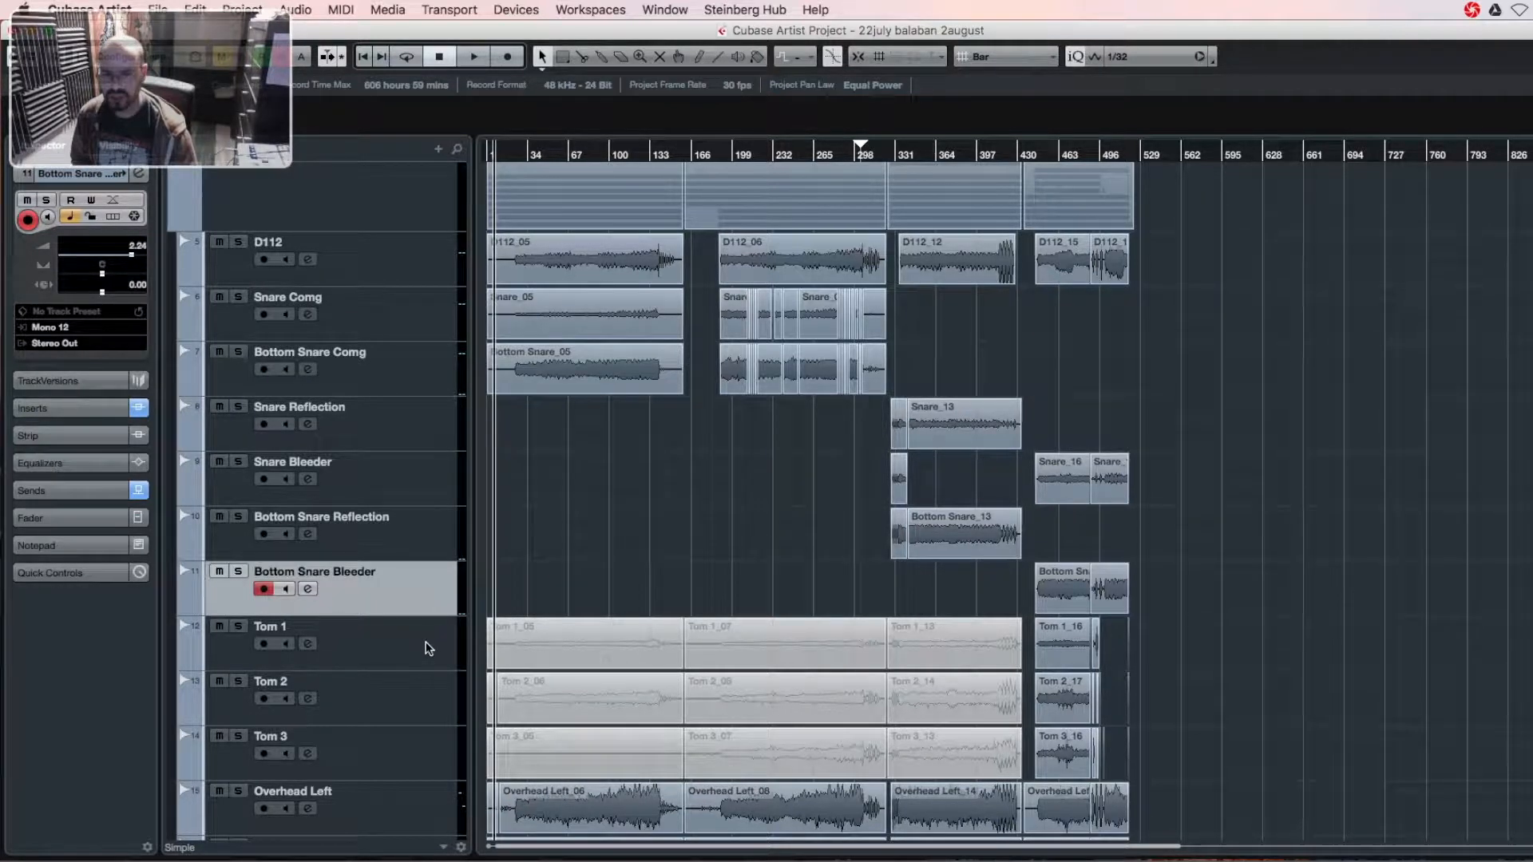
{"action": "left_click", "coordinate": [429, 644]}
{"action": "left_click", "coordinate": [427, 695]}
{"action": "left_click", "coordinate": [425, 738]}
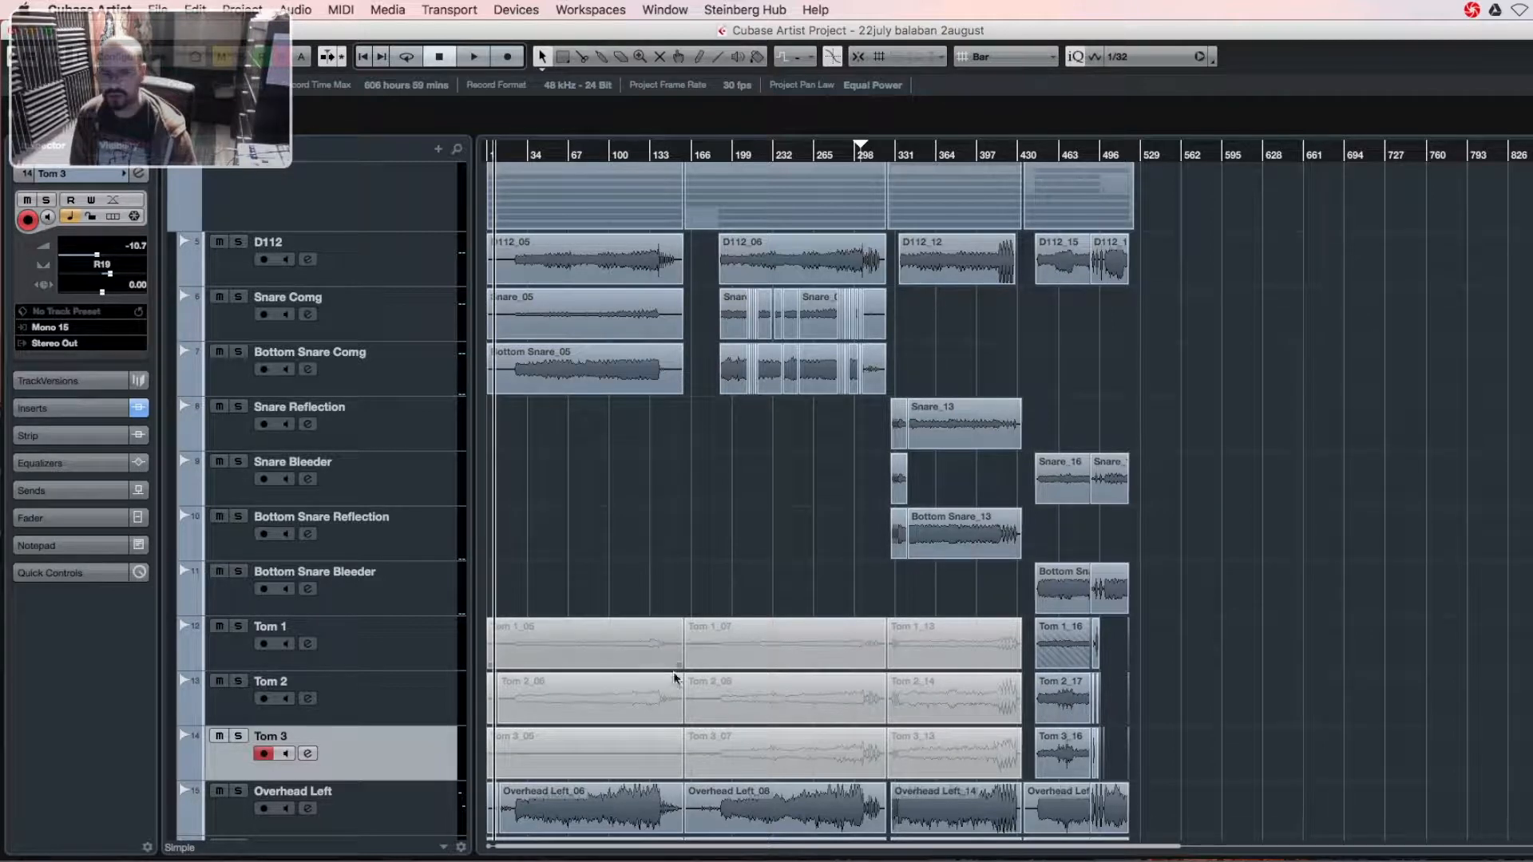
- Mute the Tom 1_16, Tom 2_17 and Tom 3_16 events in the last song with the Mute tool, restoring the Object Selection tool
{"action": "left_click", "coordinate": [659, 56]}
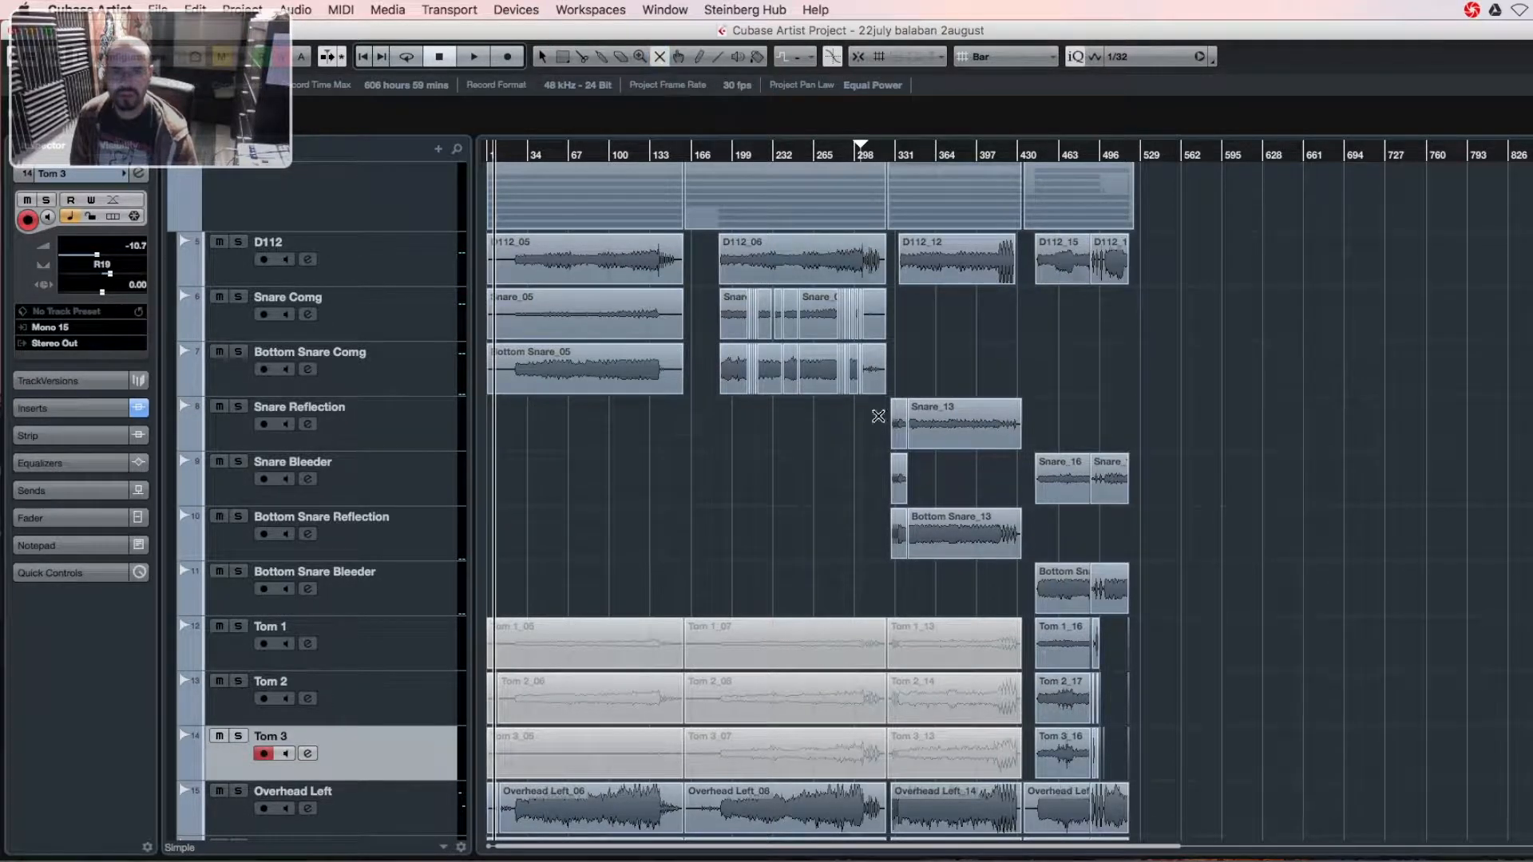
{"action": "left_click", "coordinate": [1055, 646]}
{"action": "left_click", "coordinate": [1058, 703]}
{"action": "left_click", "coordinate": [1056, 757]}
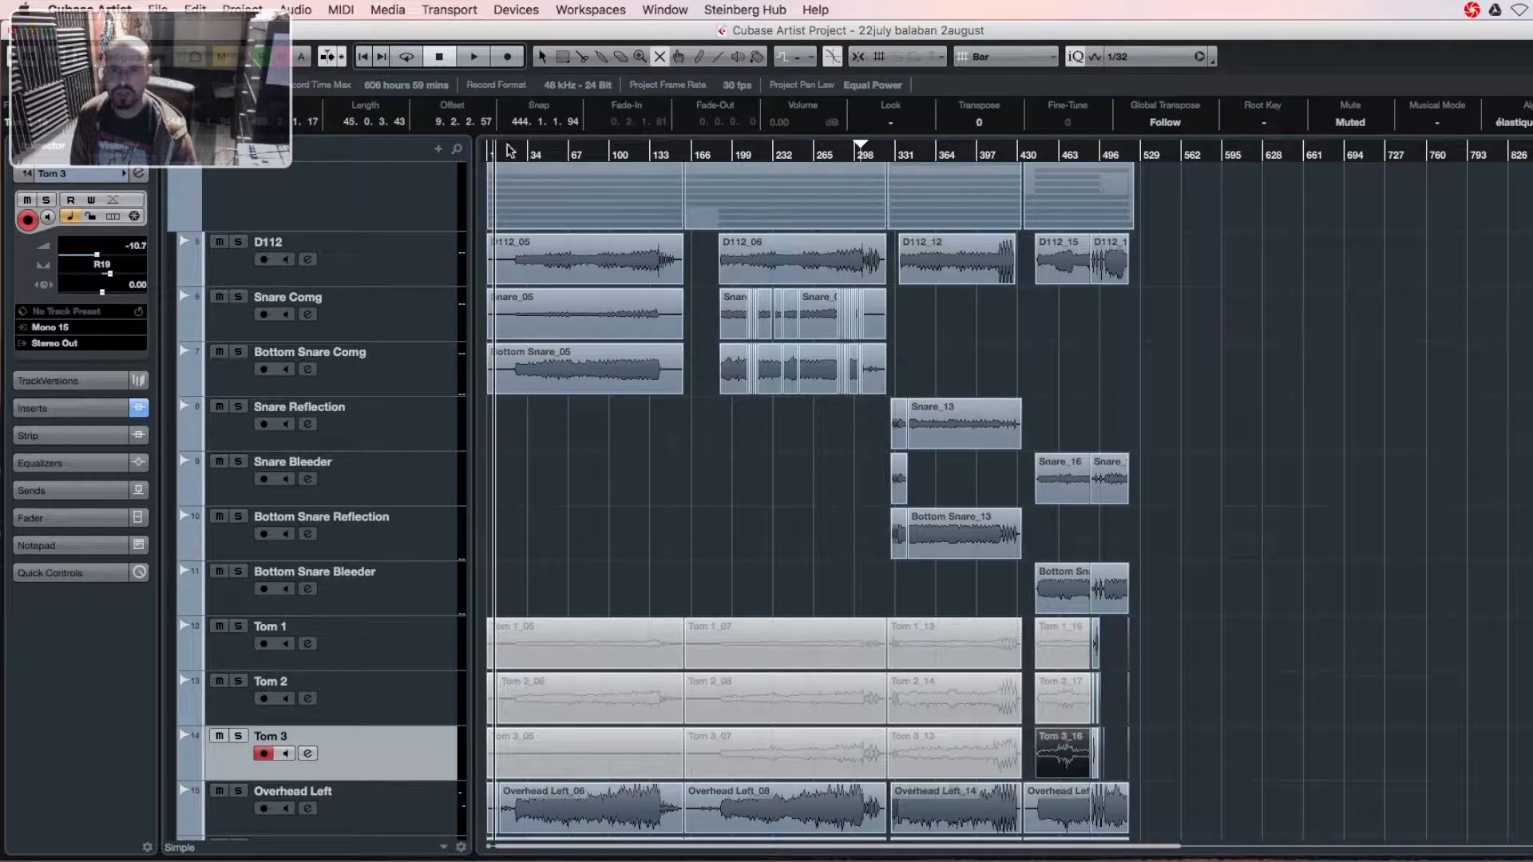
{"action": "left_click", "coordinate": [542, 57]}
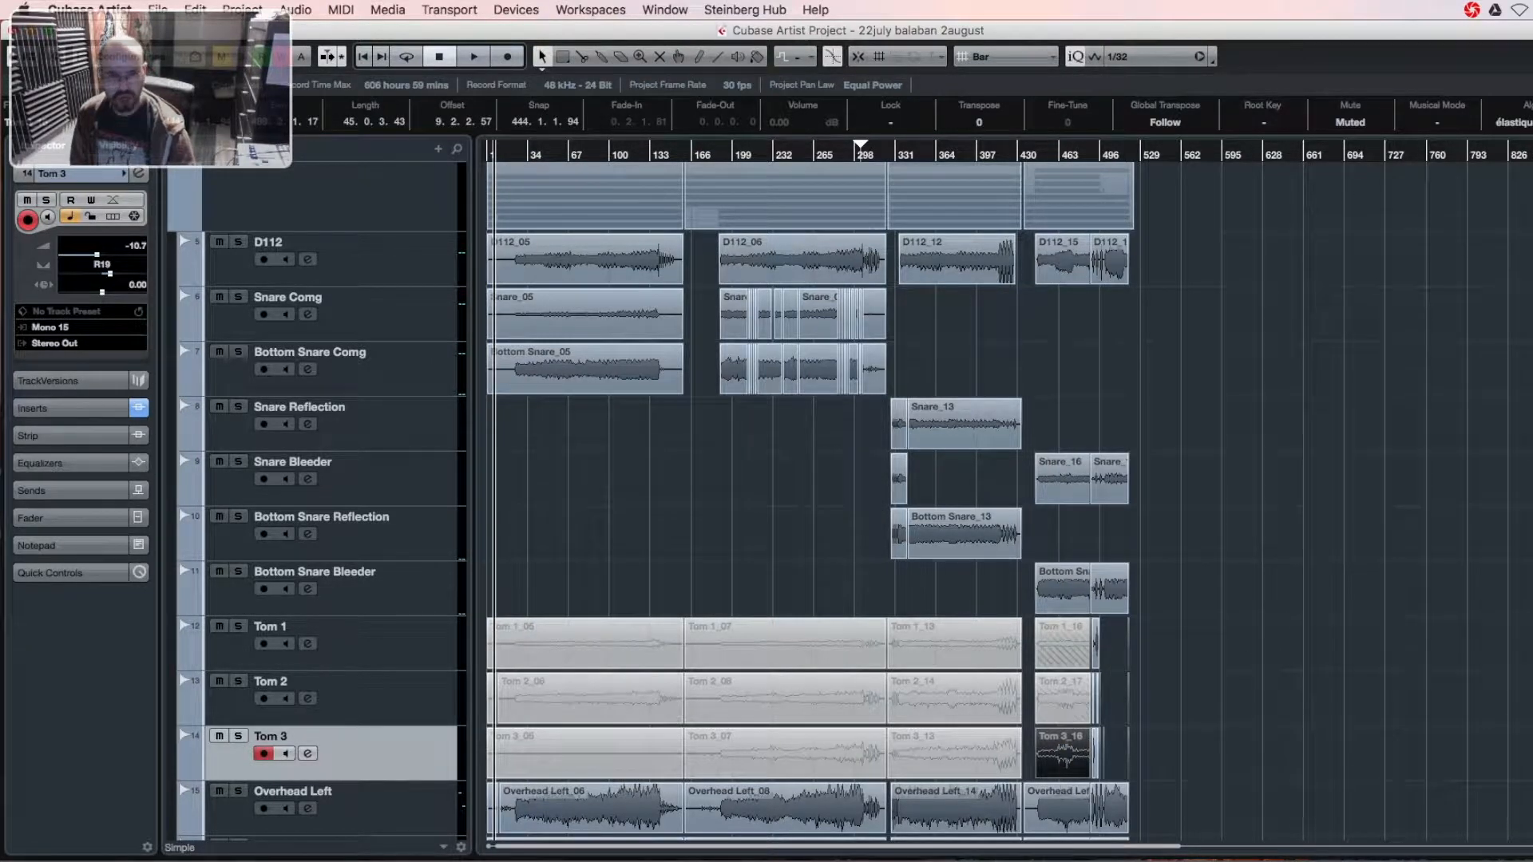
- Examine the rest of the Kit folder, from the overheads to the Ride Spot, and select the Room Mic track
{"action": "scroll", "coordinate": [1230, 622], "scroll_direction": "down", "scroll_amount": 5}
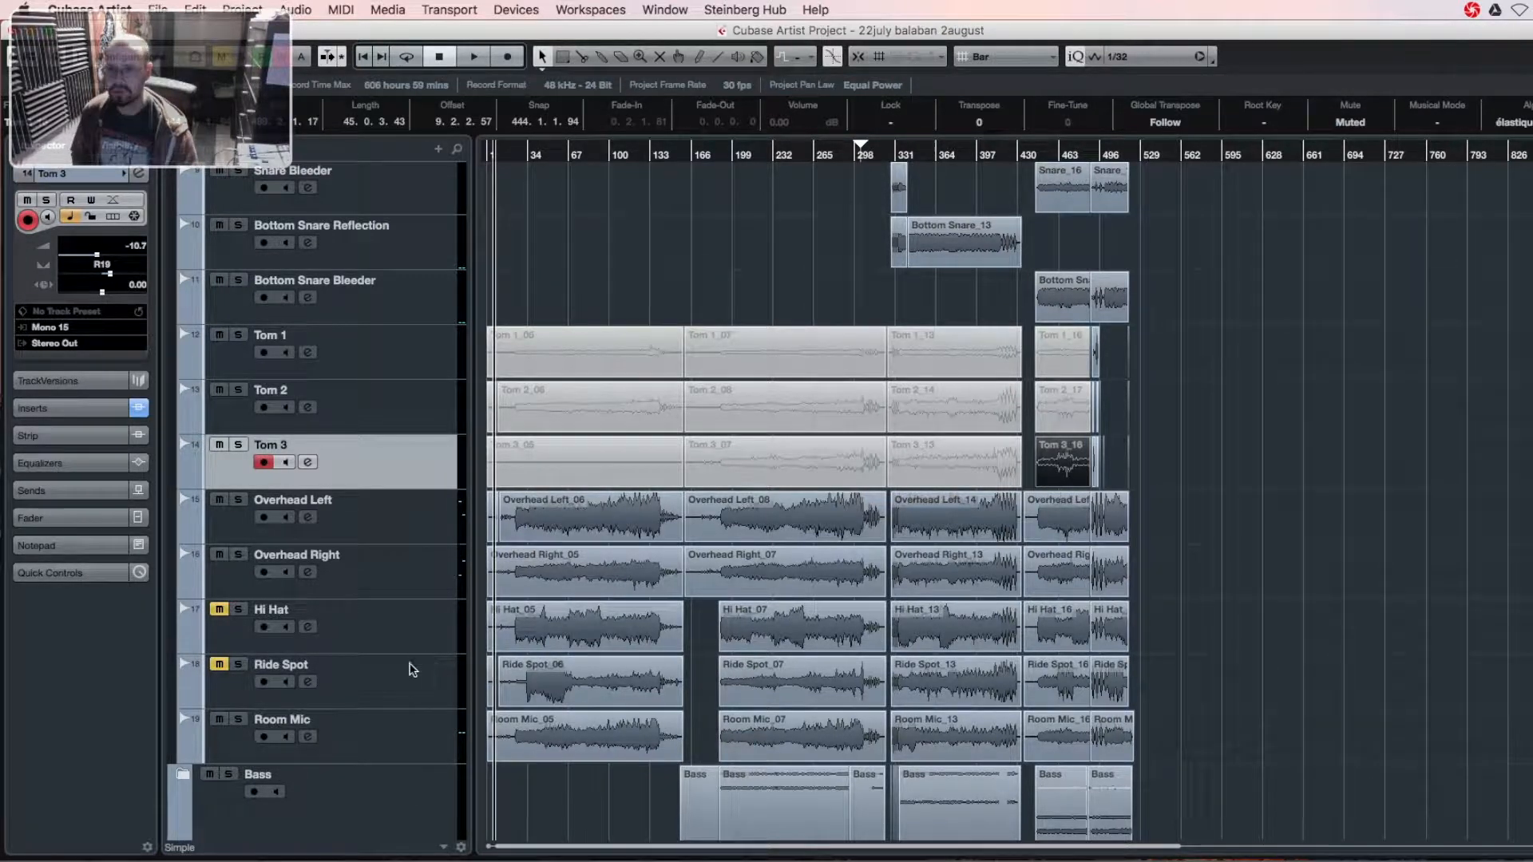
{"action": "left_click", "coordinate": [230, 742]}
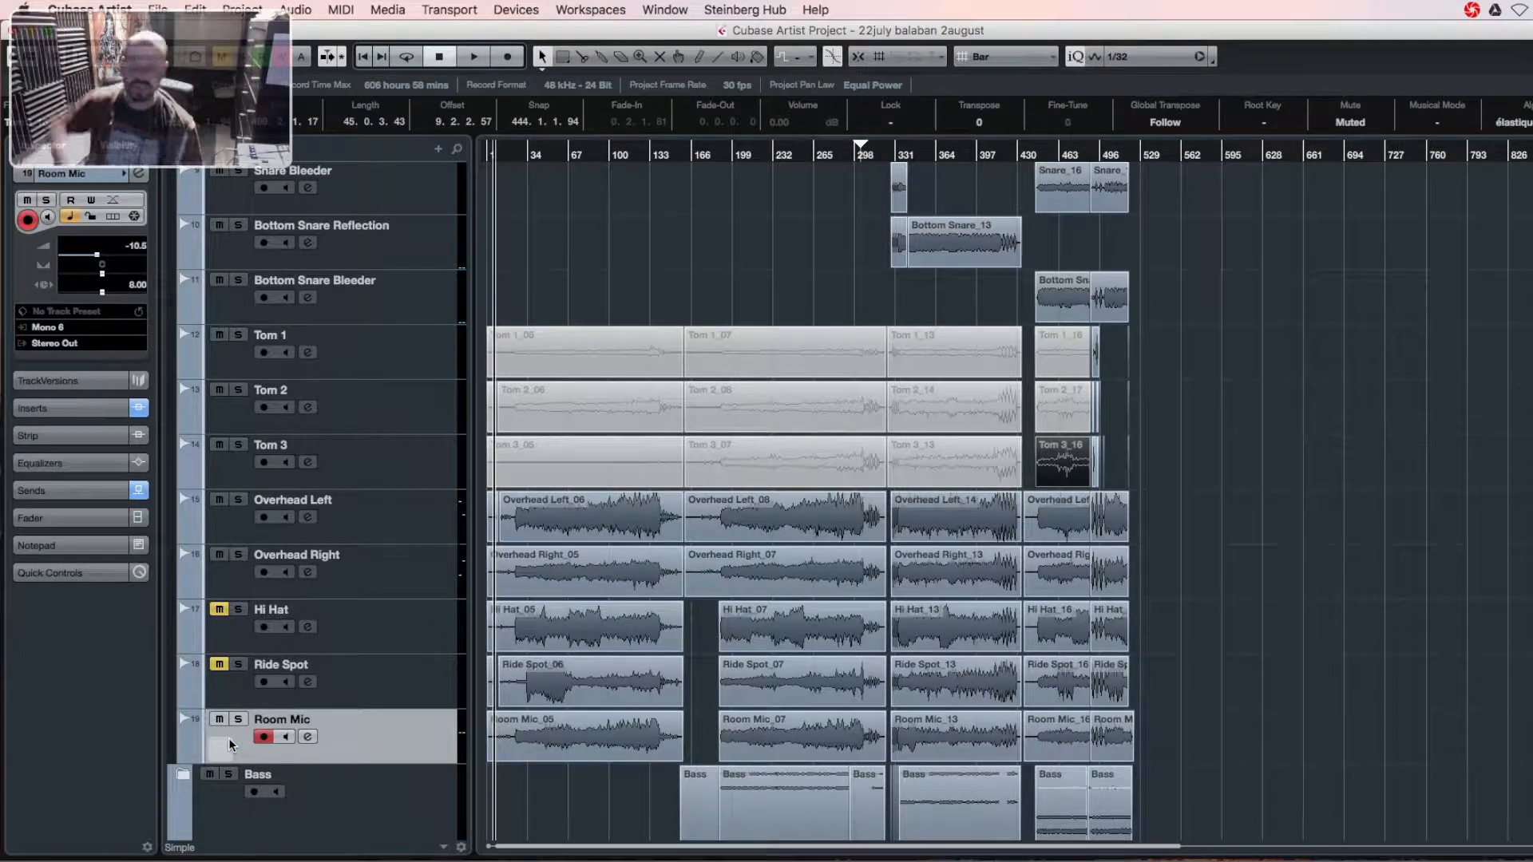
{"action": "scroll", "coordinate": [266, 576], "scroll_direction": "up", "scroll_amount": 8}
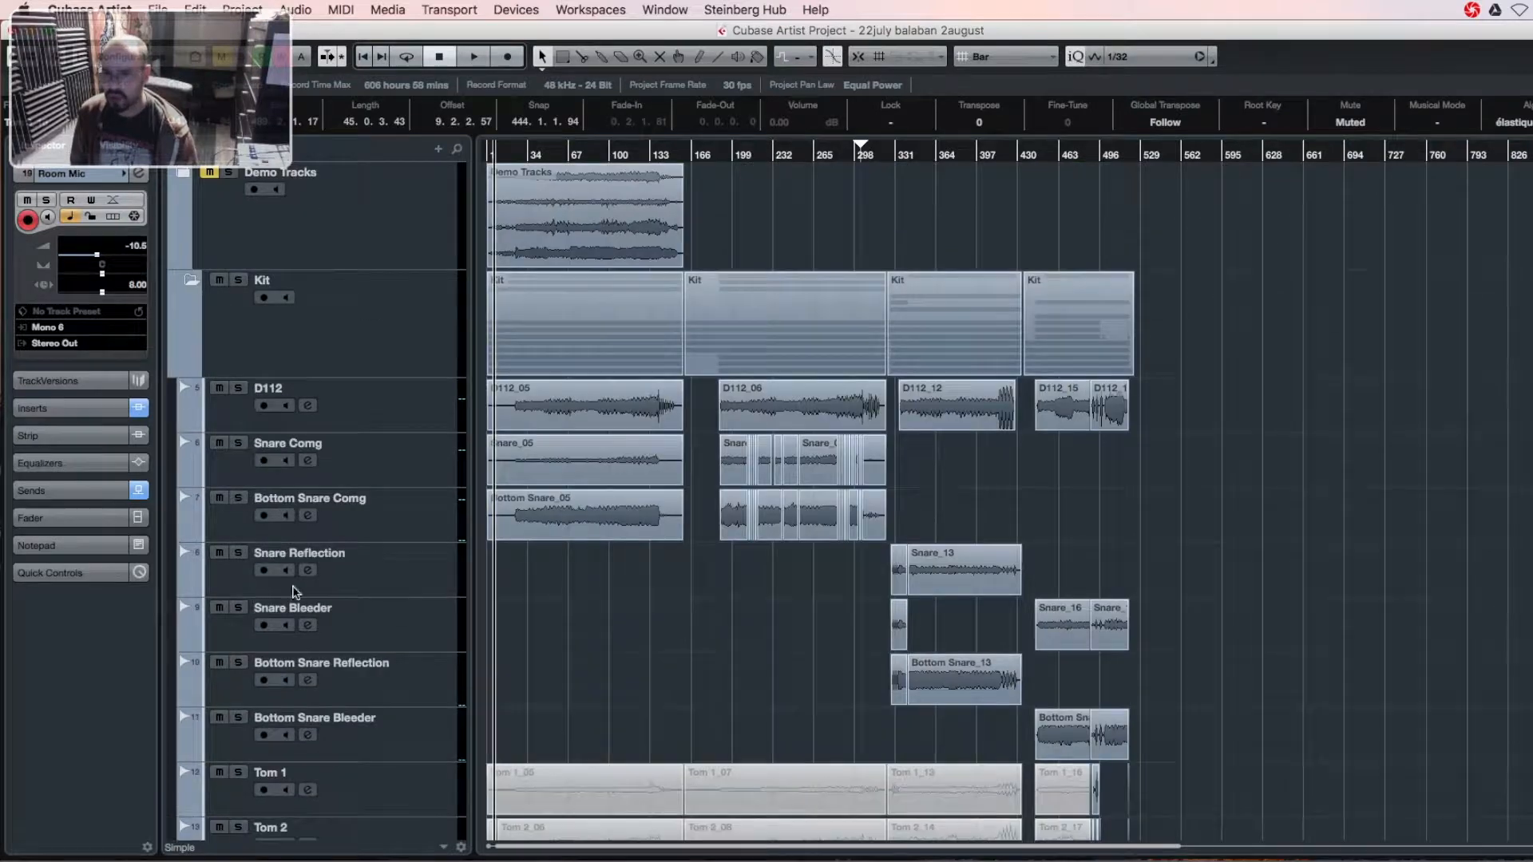
- Collapse the Kit folder track and expand the Bass folder track
{"action": "left_click", "coordinate": [194, 286]}
{"action": "left_click", "coordinate": [191, 281]}
{"action": "left_click", "coordinate": [184, 389]}
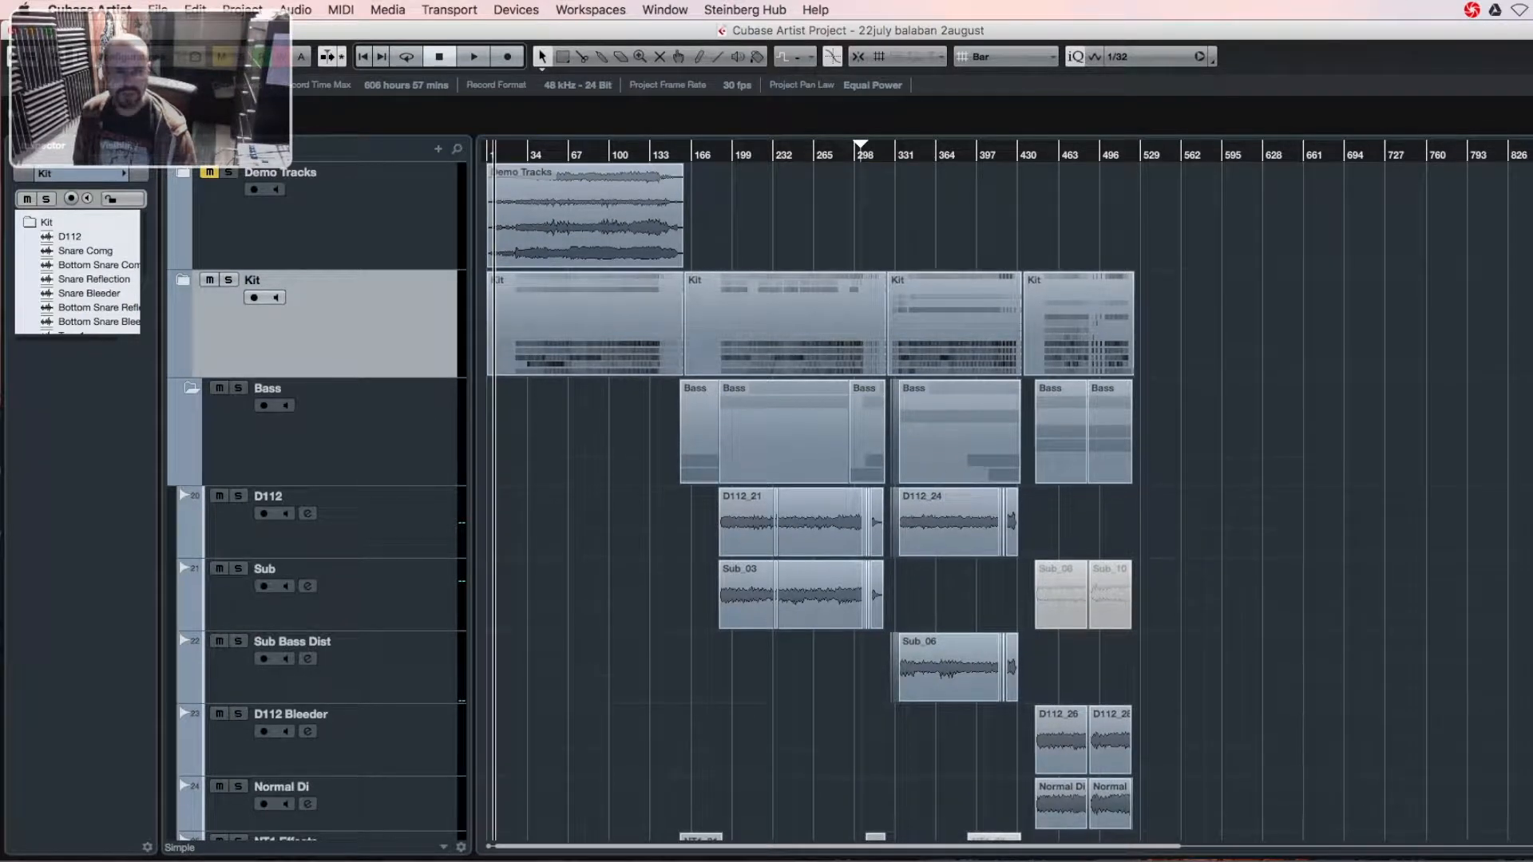
- Examine the bass tracks inside the Bass folder, selecting D112, Sub and Normal Di
{"action": "scroll", "coordinate": [1344, 422], "scroll_direction": "down", "scroll_amount": 3}
{"action": "left_click", "coordinate": [405, 356]}
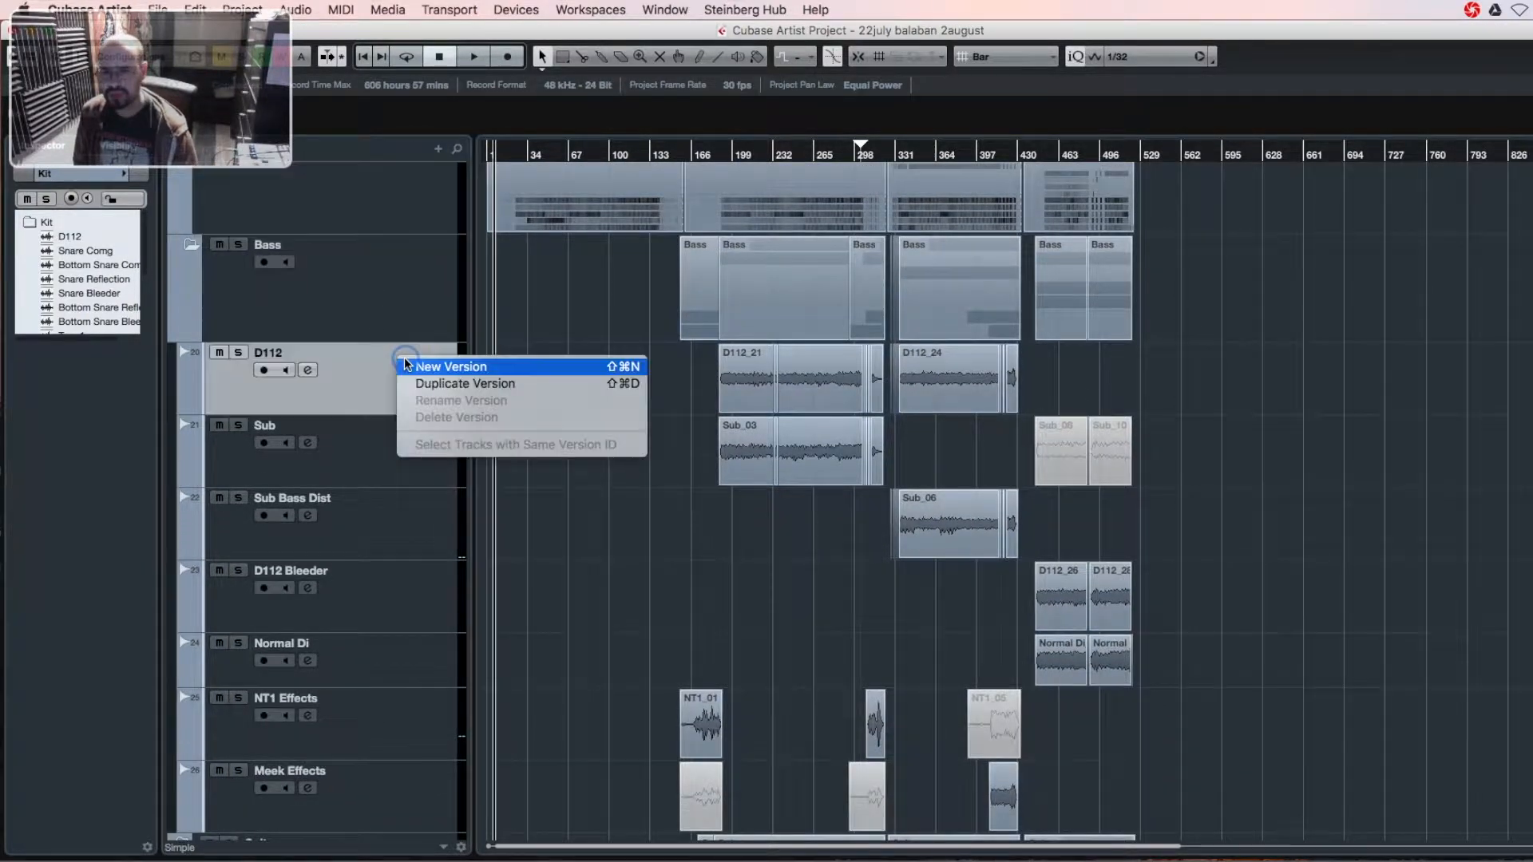
{"action": "left_click", "coordinate": [438, 453]}
{"action": "left_click", "coordinate": [438, 459]}
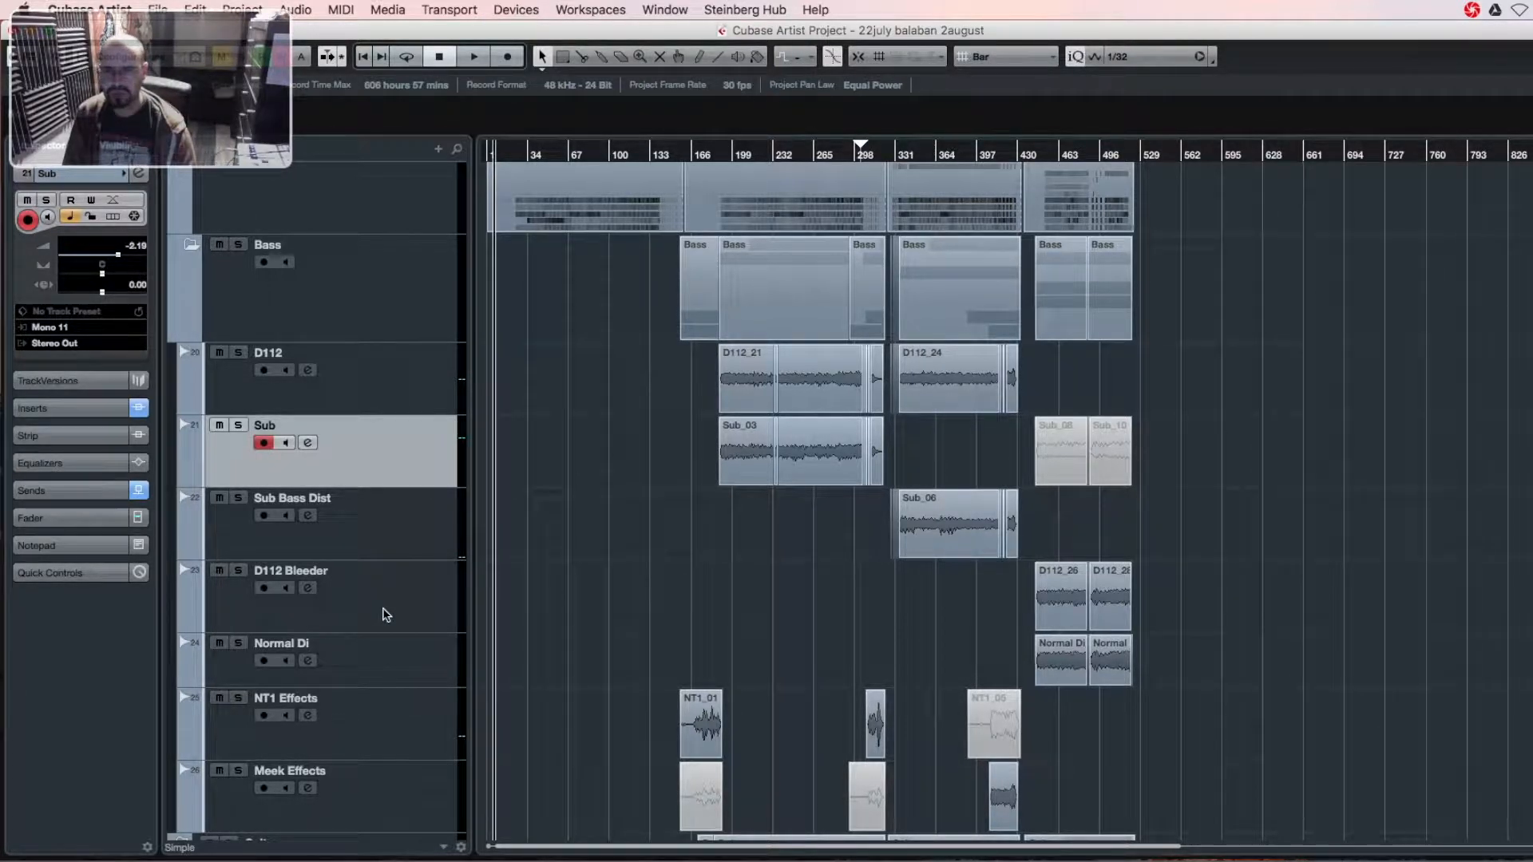
{"action": "left_click", "coordinate": [439, 662]}
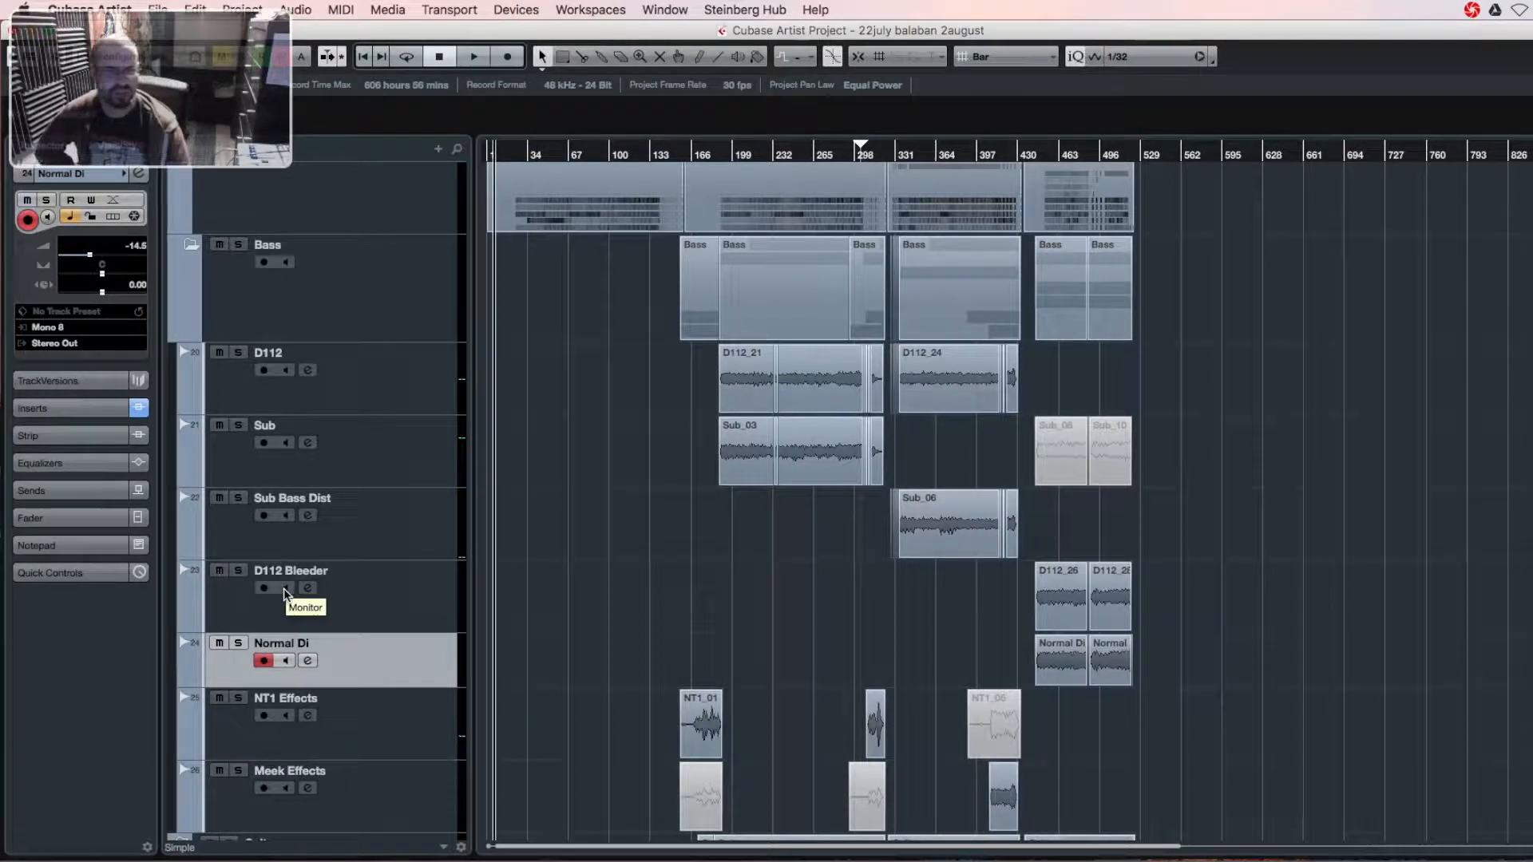
- Collapse the Bass folder track and expand the Guitar folder to list all its tracks
{"action": "left_click", "coordinate": [191, 245]}
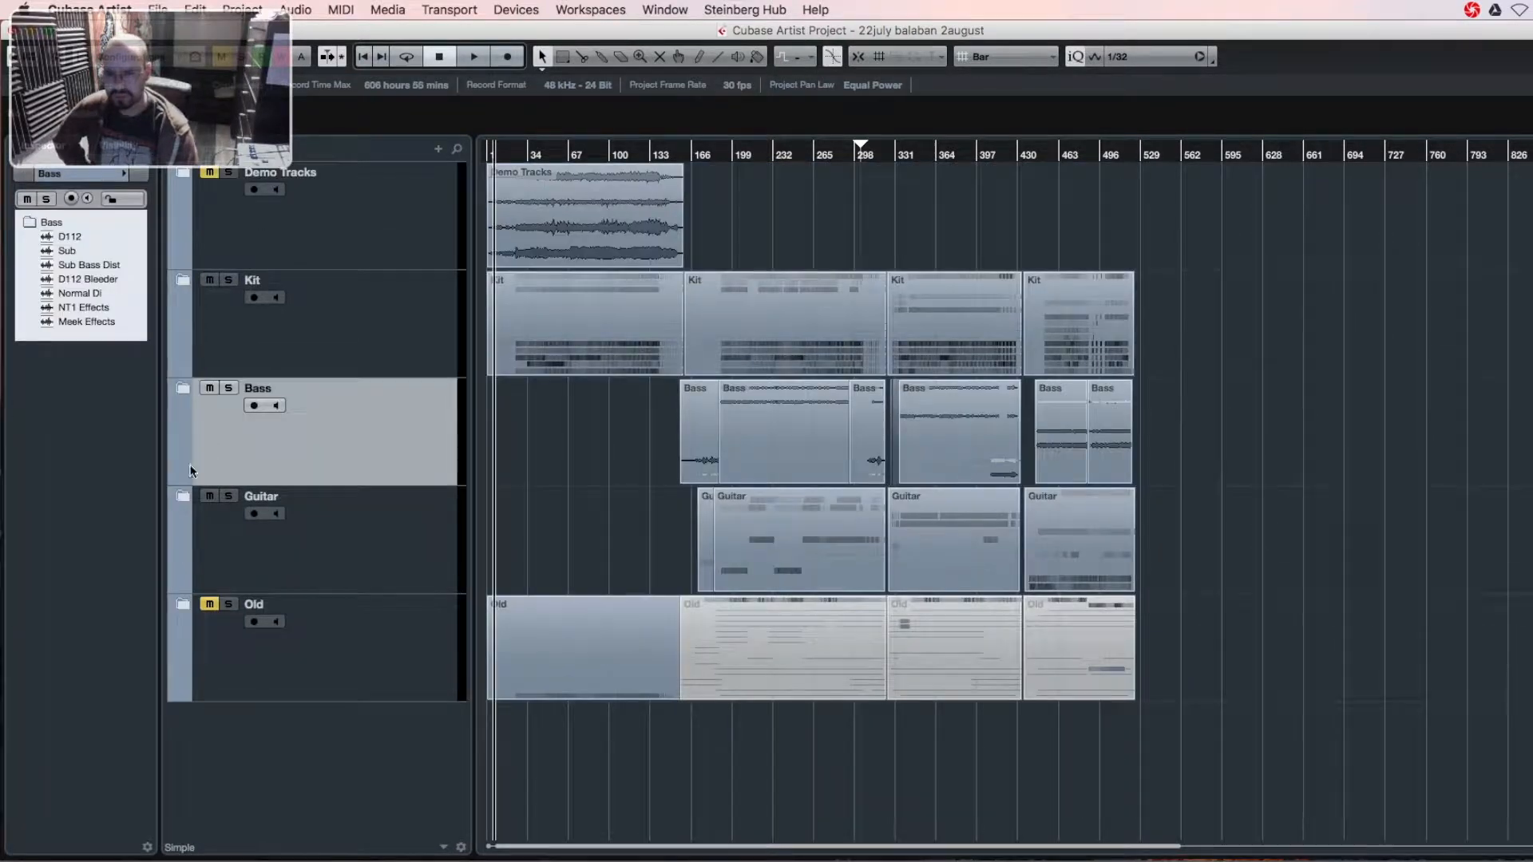
{"action": "left_click", "coordinate": [182, 501]}
{"action": "scroll", "coordinate": [182, 501], "scroll_direction": "down", "scroll_amount": 4}
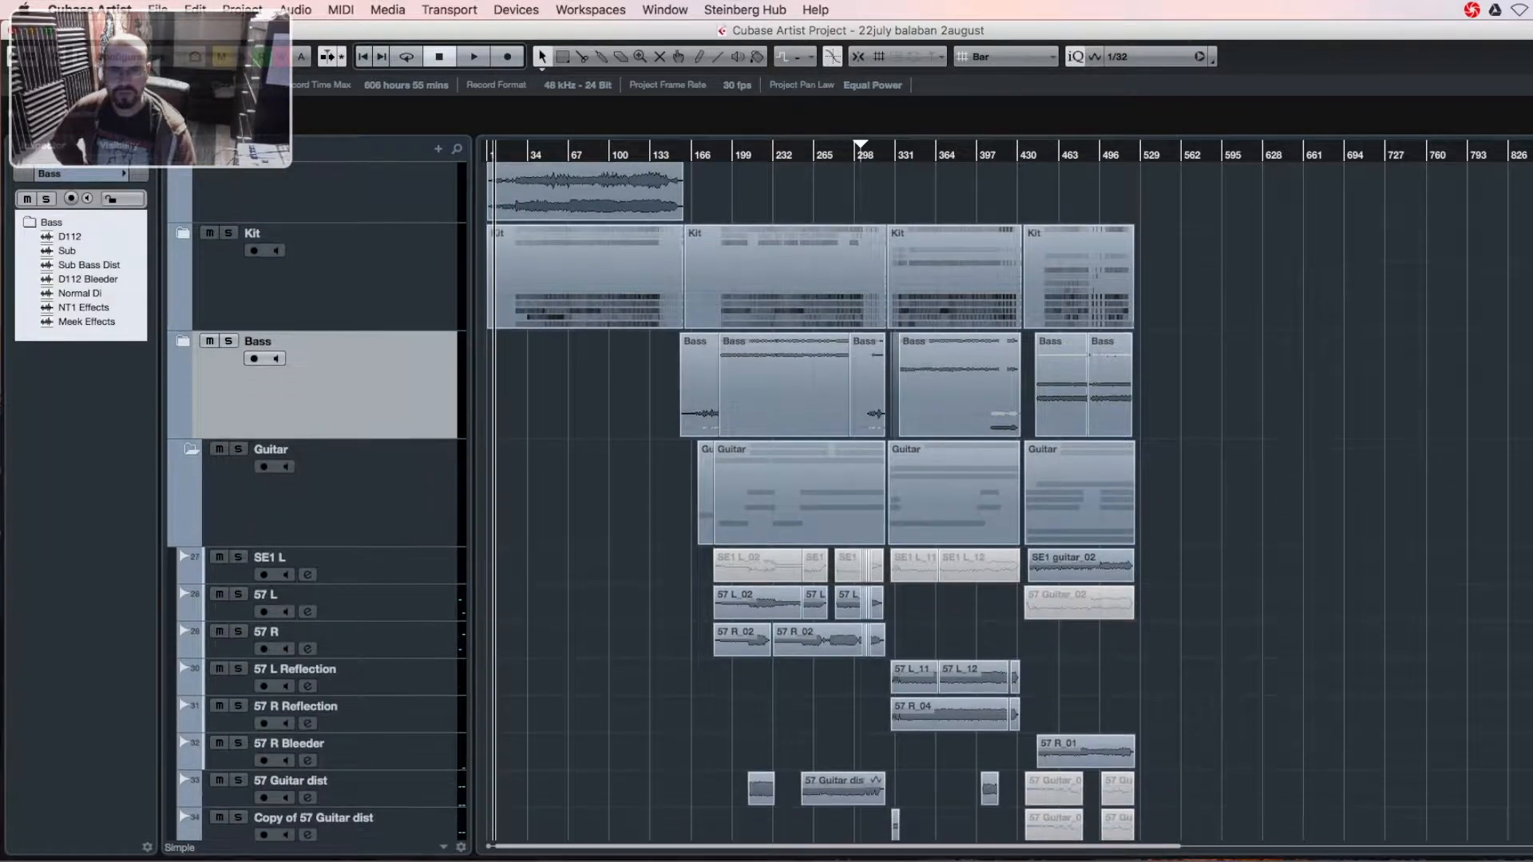
{"action": "scroll", "coordinate": [1234, 431], "scroll_direction": "down", "scroll_amount": 2}
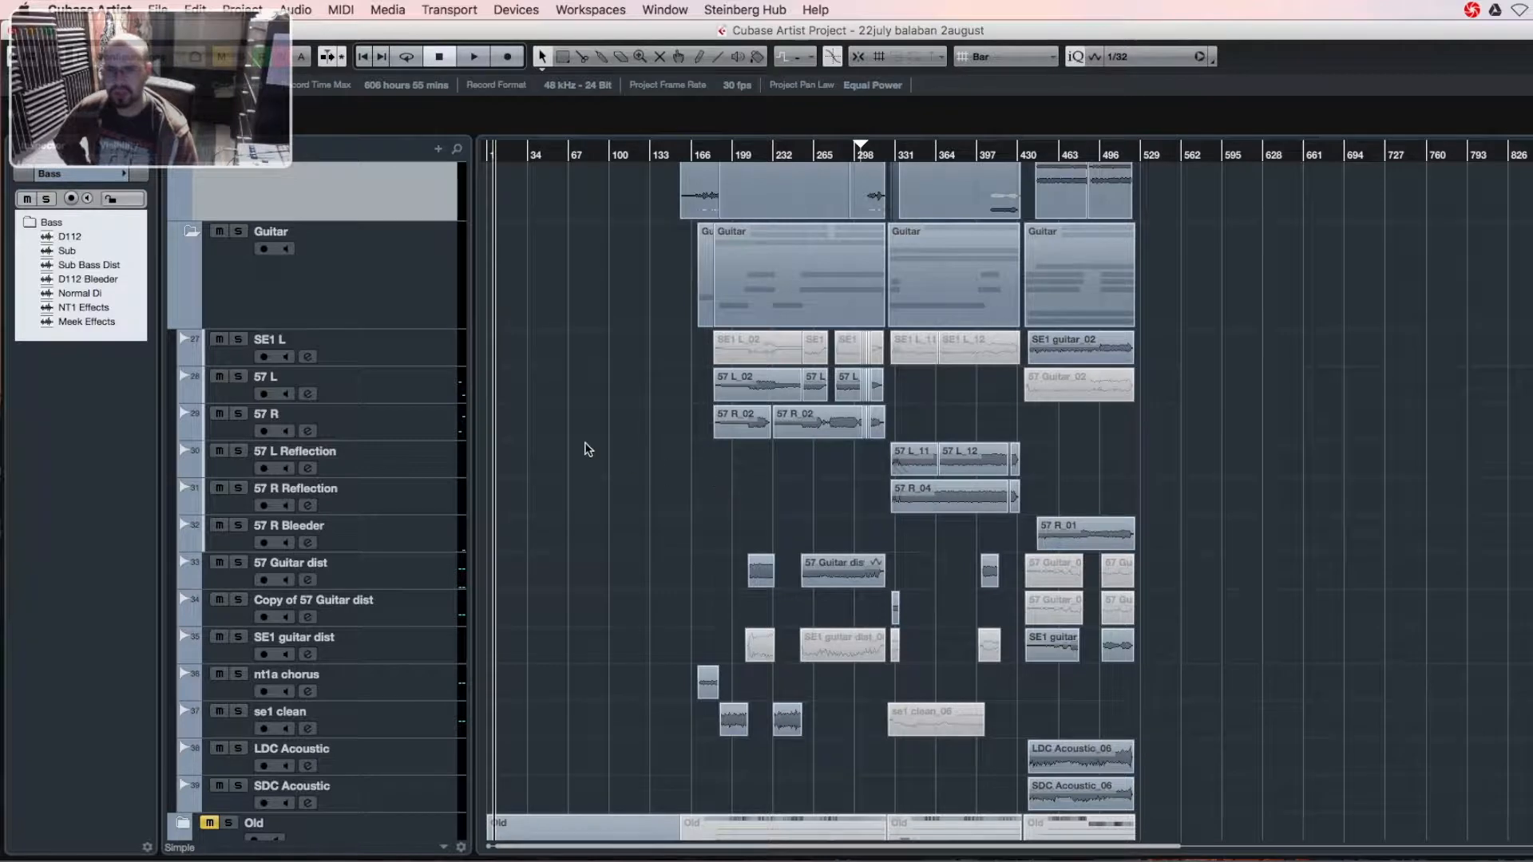
- Go through the guitar tracks, selecting SE1 L, 57 L, both 57 Reflection tracks, nt1a chorus, LDC Acoustic and SDC Acoustic
{"action": "left_click", "coordinate": [436, 359]}
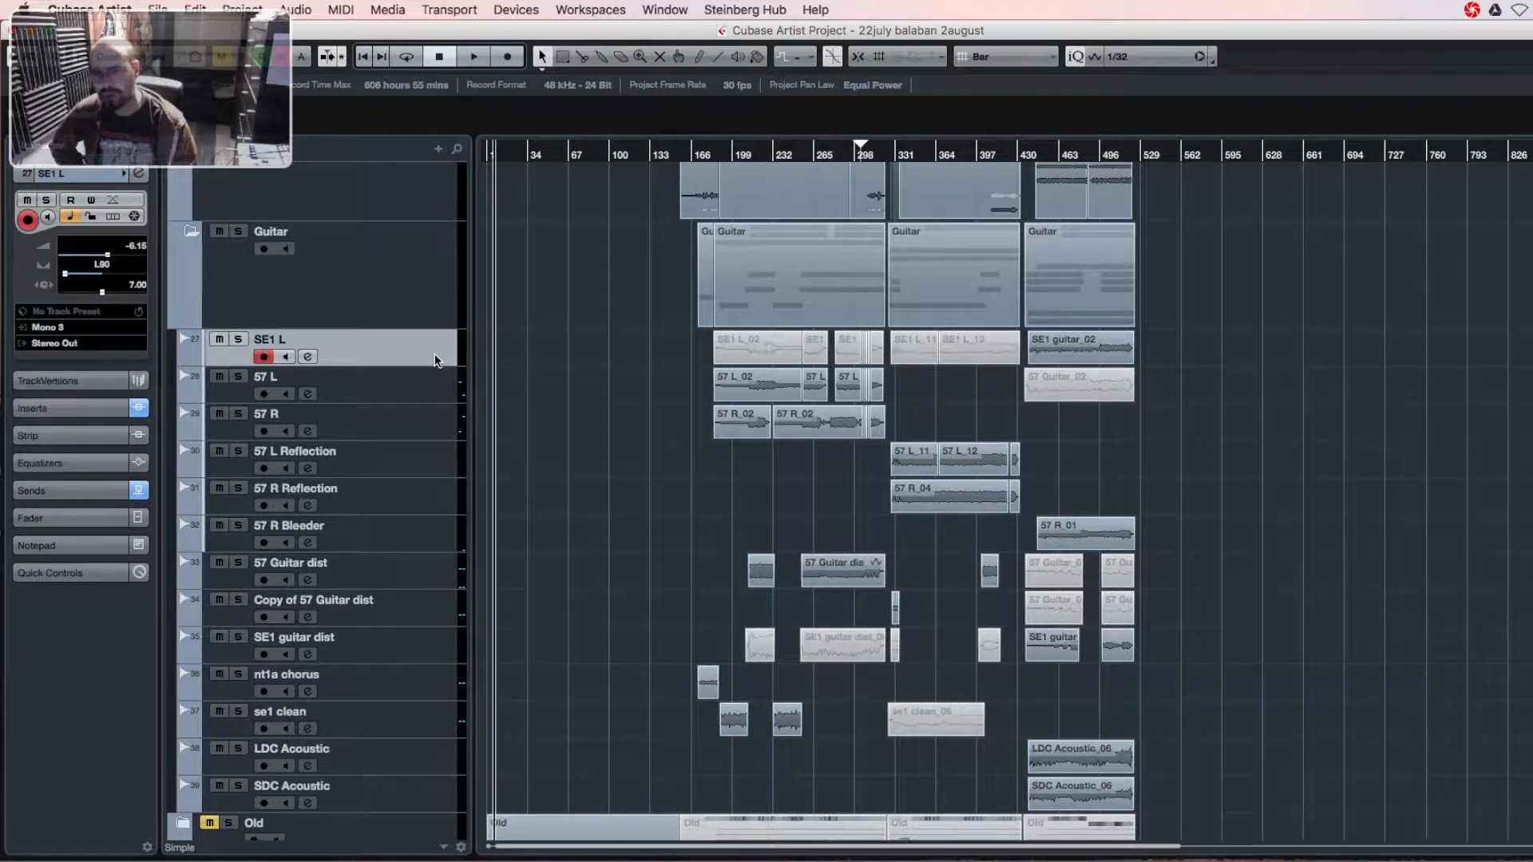
{"action": "left_click", "coordinate": [436, 389]}
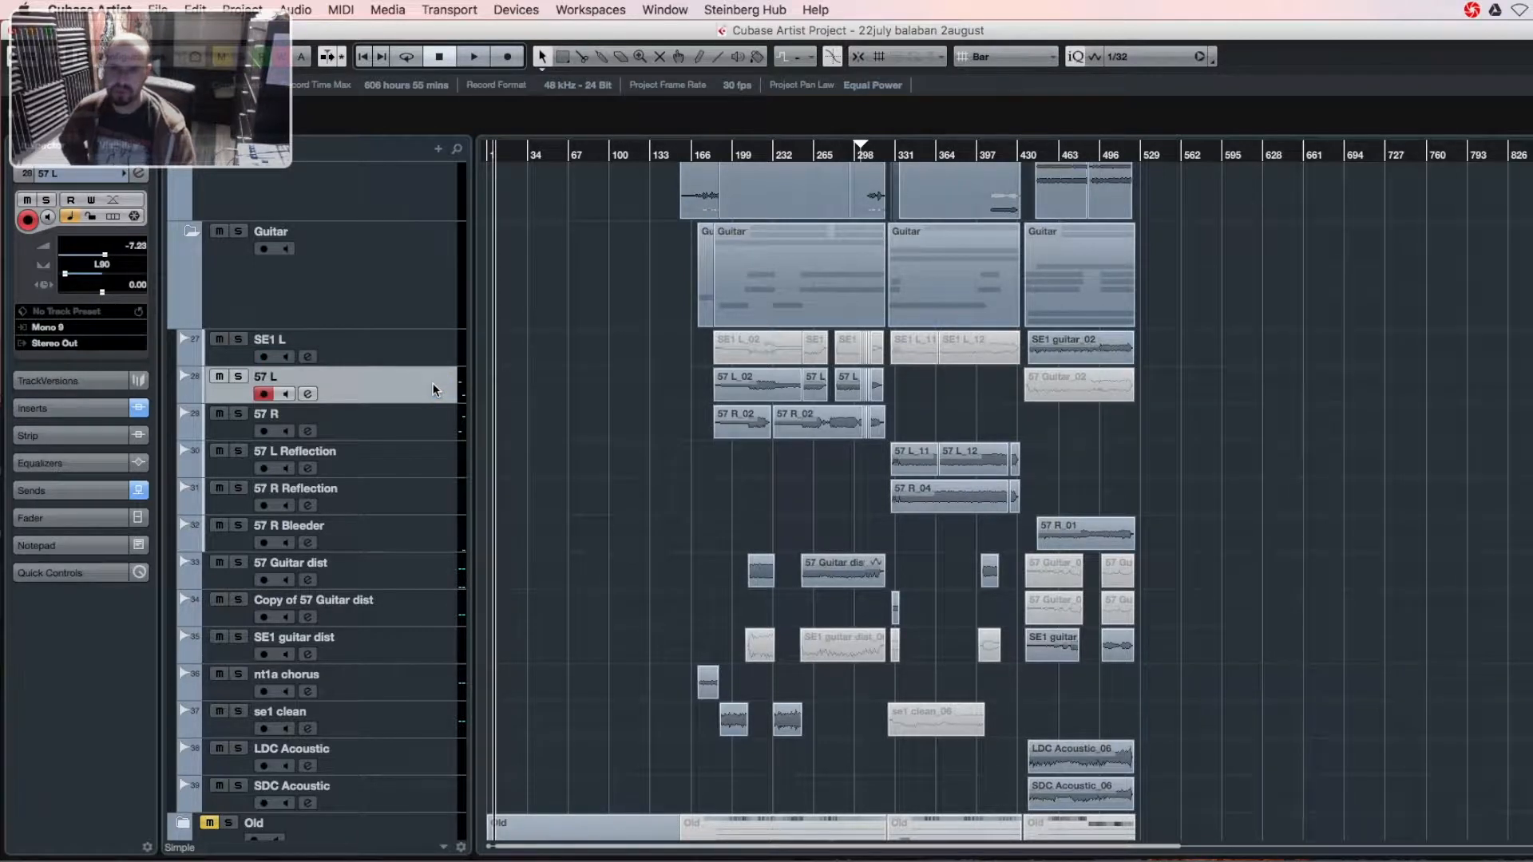
{"action": "left_click", "coordinate": [424, 473]}
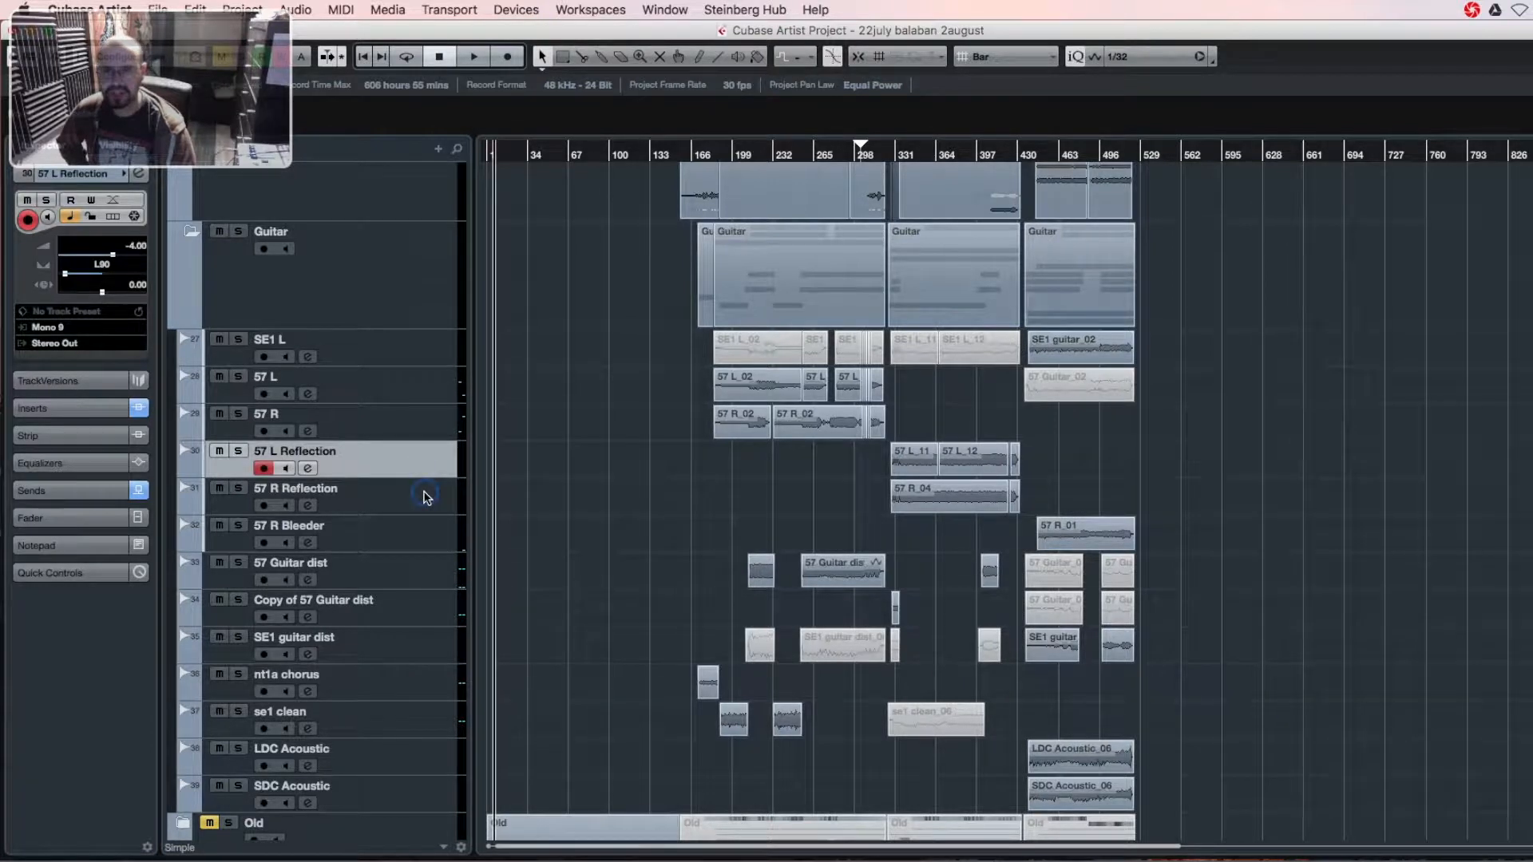
{"action": "left_click", "coordinate": [424, 495]}
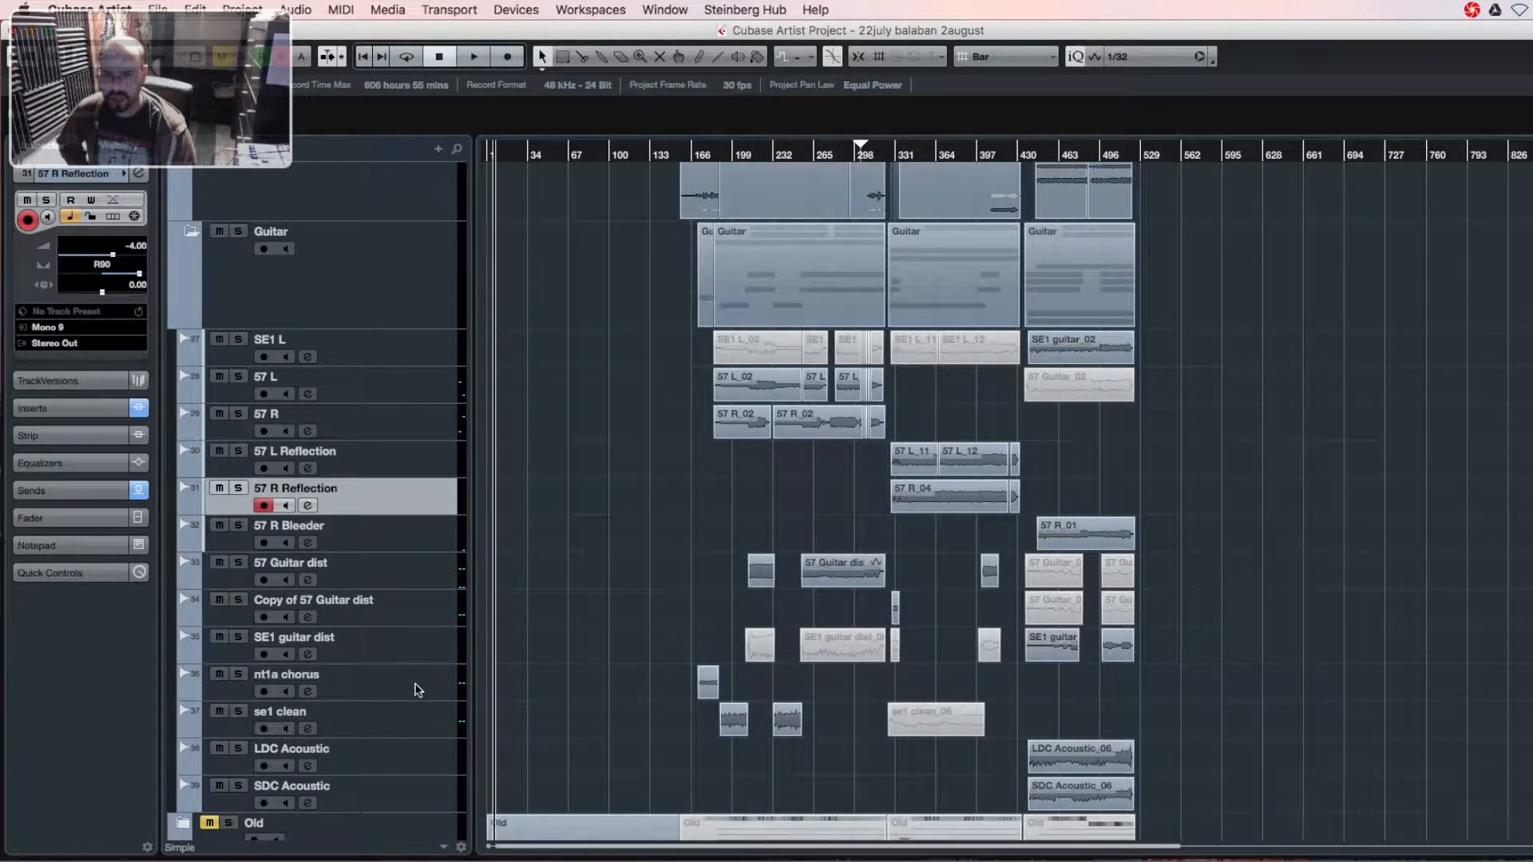
{"action": "left_click", "coordinate": [418, 691]}
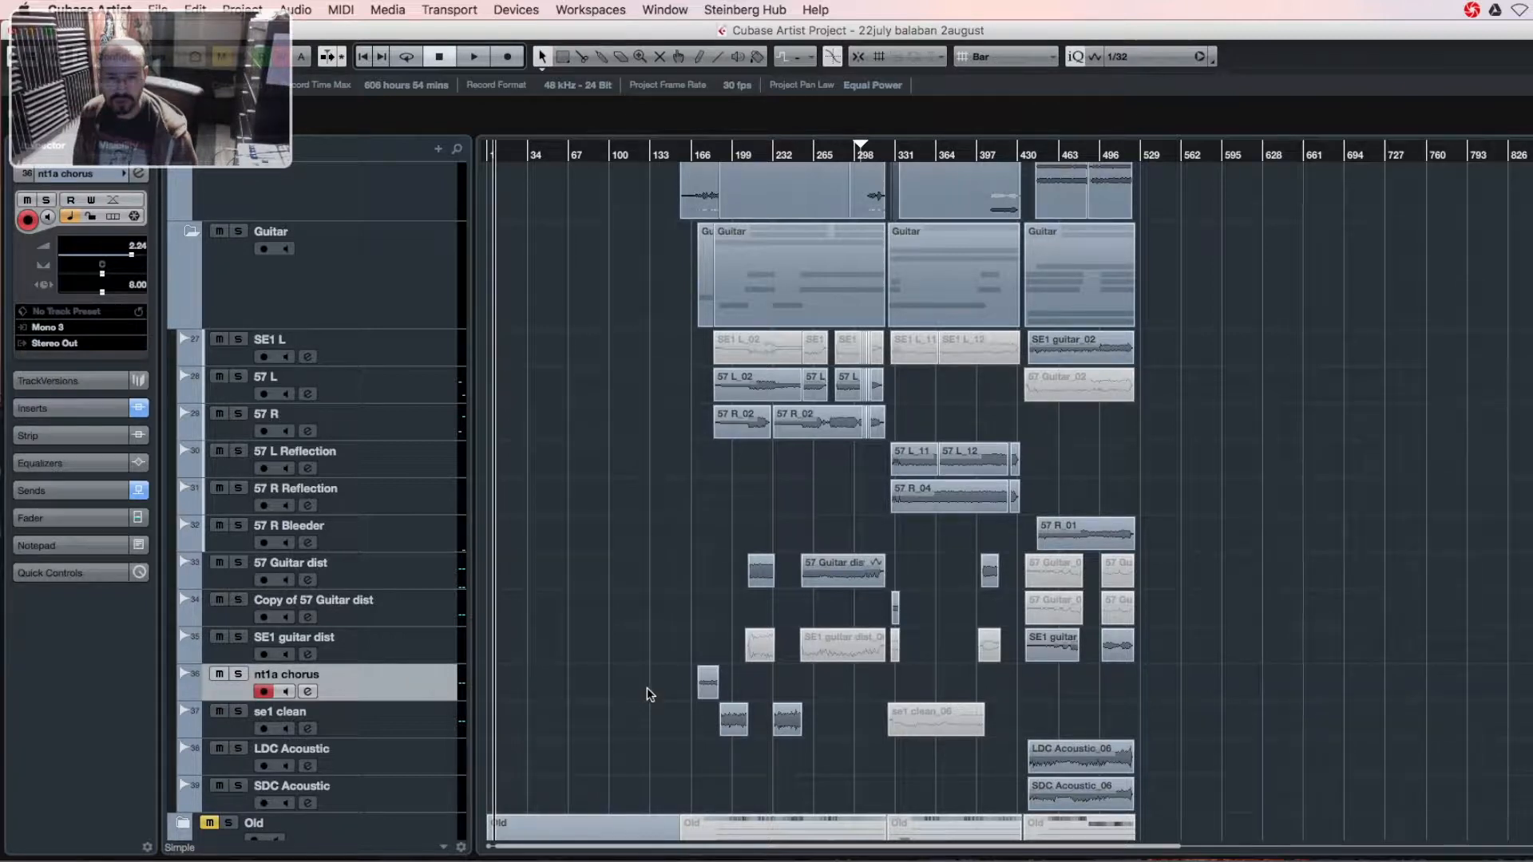
{"action": "left_click", "coordinate": [434, 760]}
{"action": "left_click", "coordinate": [436, 799]}
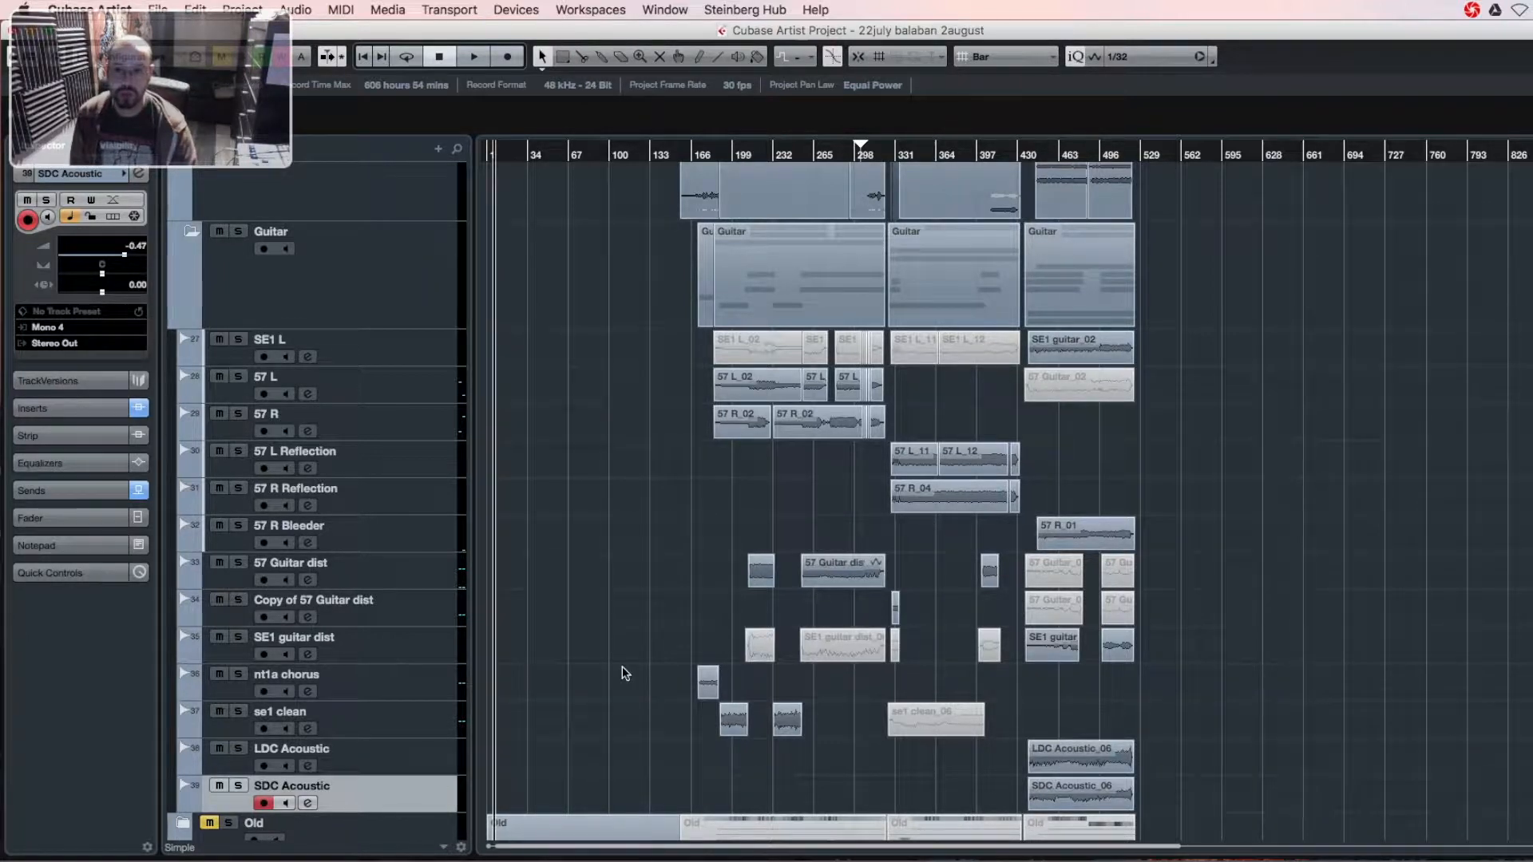
{"action": "left_click", "coordinate": [417, 757]}
{"action": "left_click", "coordinate": [420, 789]}
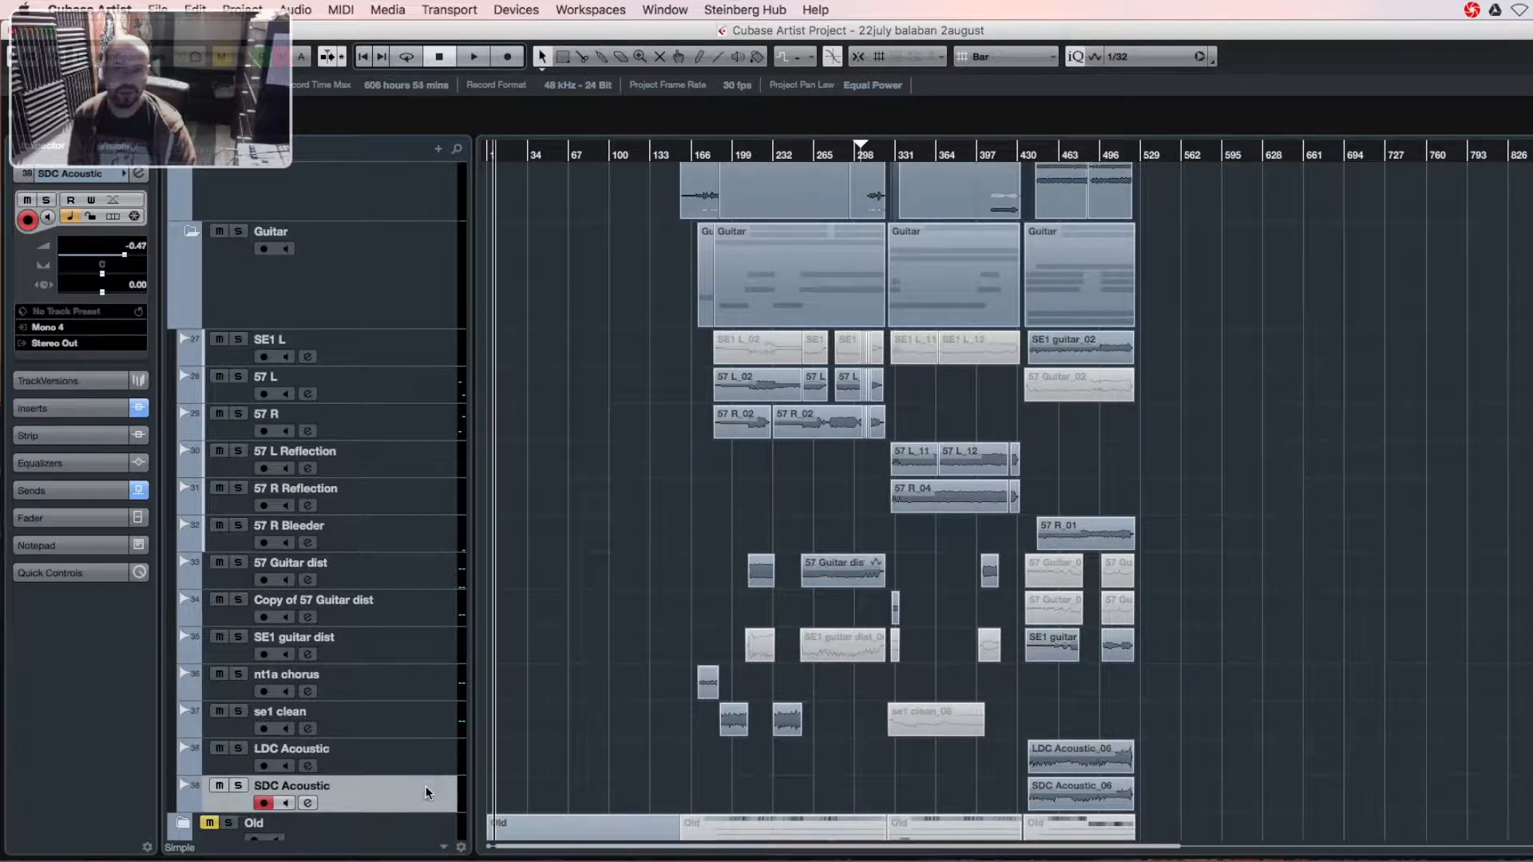
- Collapse the Guitar folder track and expand the muted Old folder track
{"action": "left_click", "coordinate": [210, 242]}
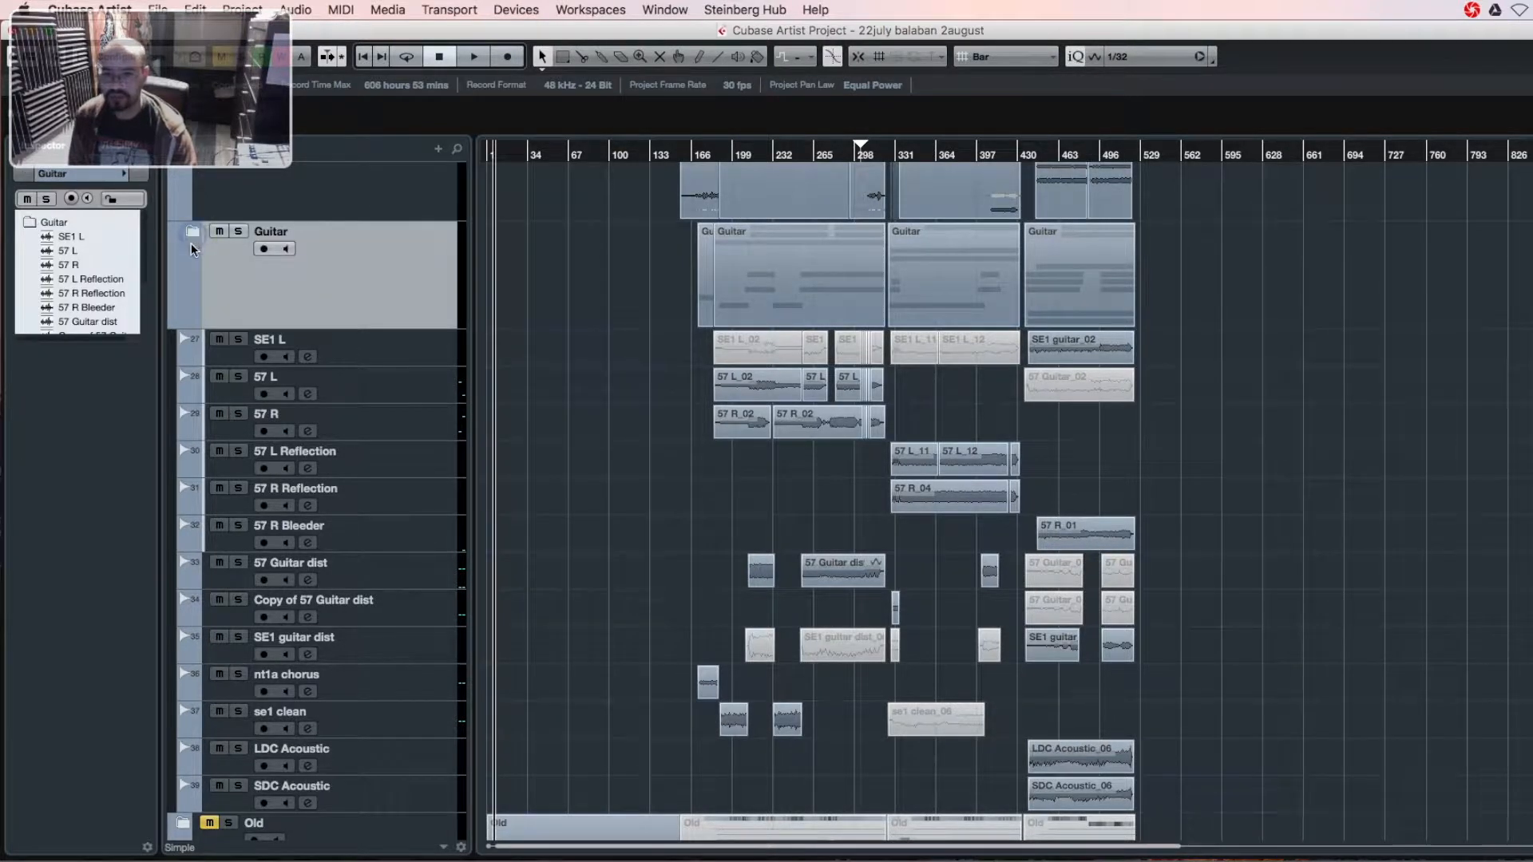
{"action": "left_click", "coordinate": [191, 231]}
{"action": "left_click", "coordinate": [183, 605]}
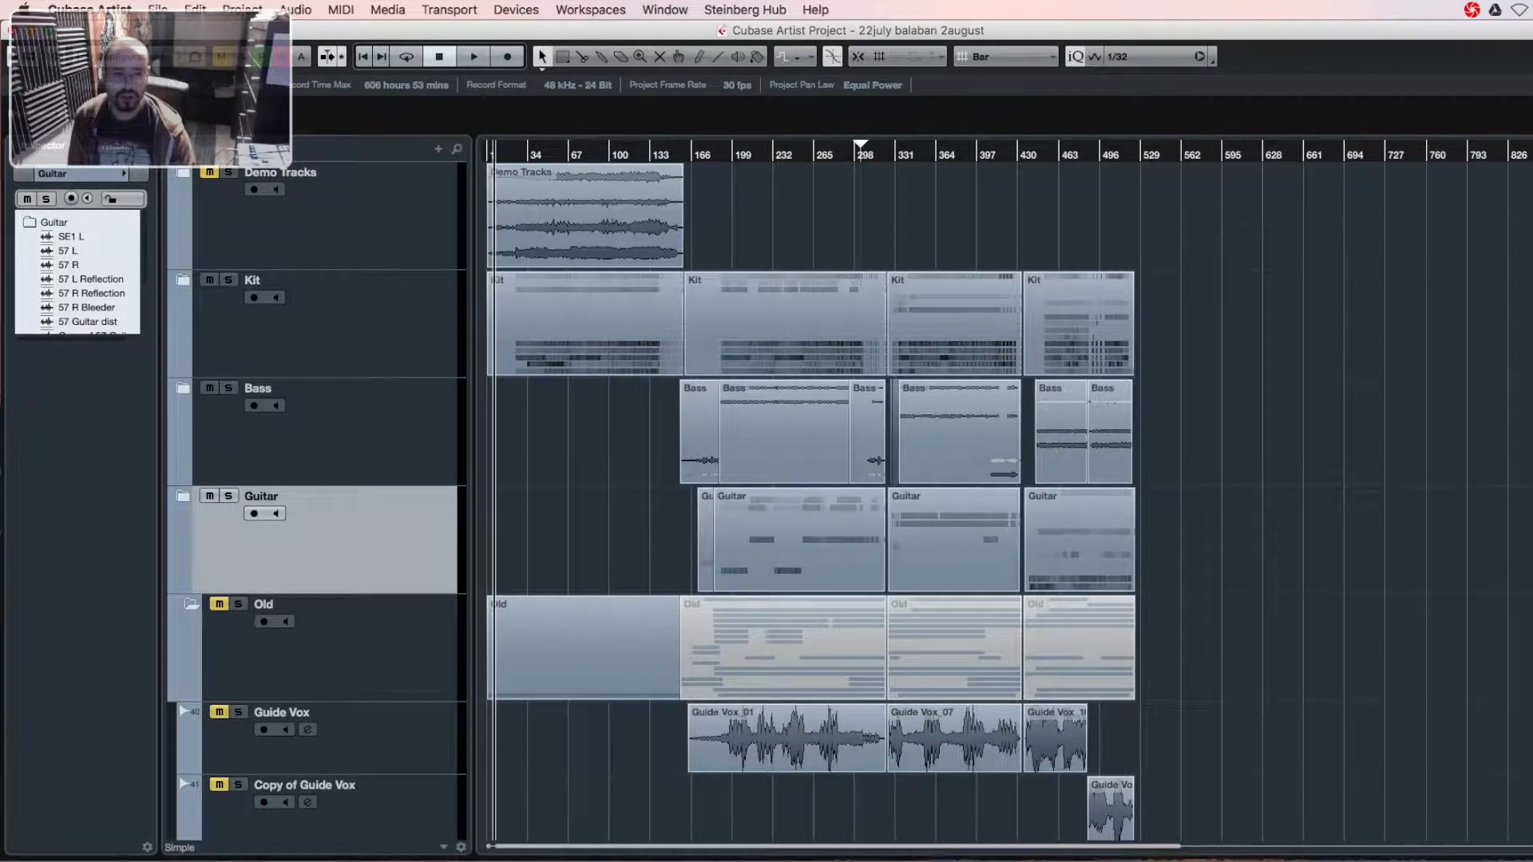
- Look through the Old folder's muted tracks, from Guide Vox down to D112 Effects
{"action": "scroll", "coordinate": [799, 503], "scroll_direction": "down", "scroll_amount": 5}
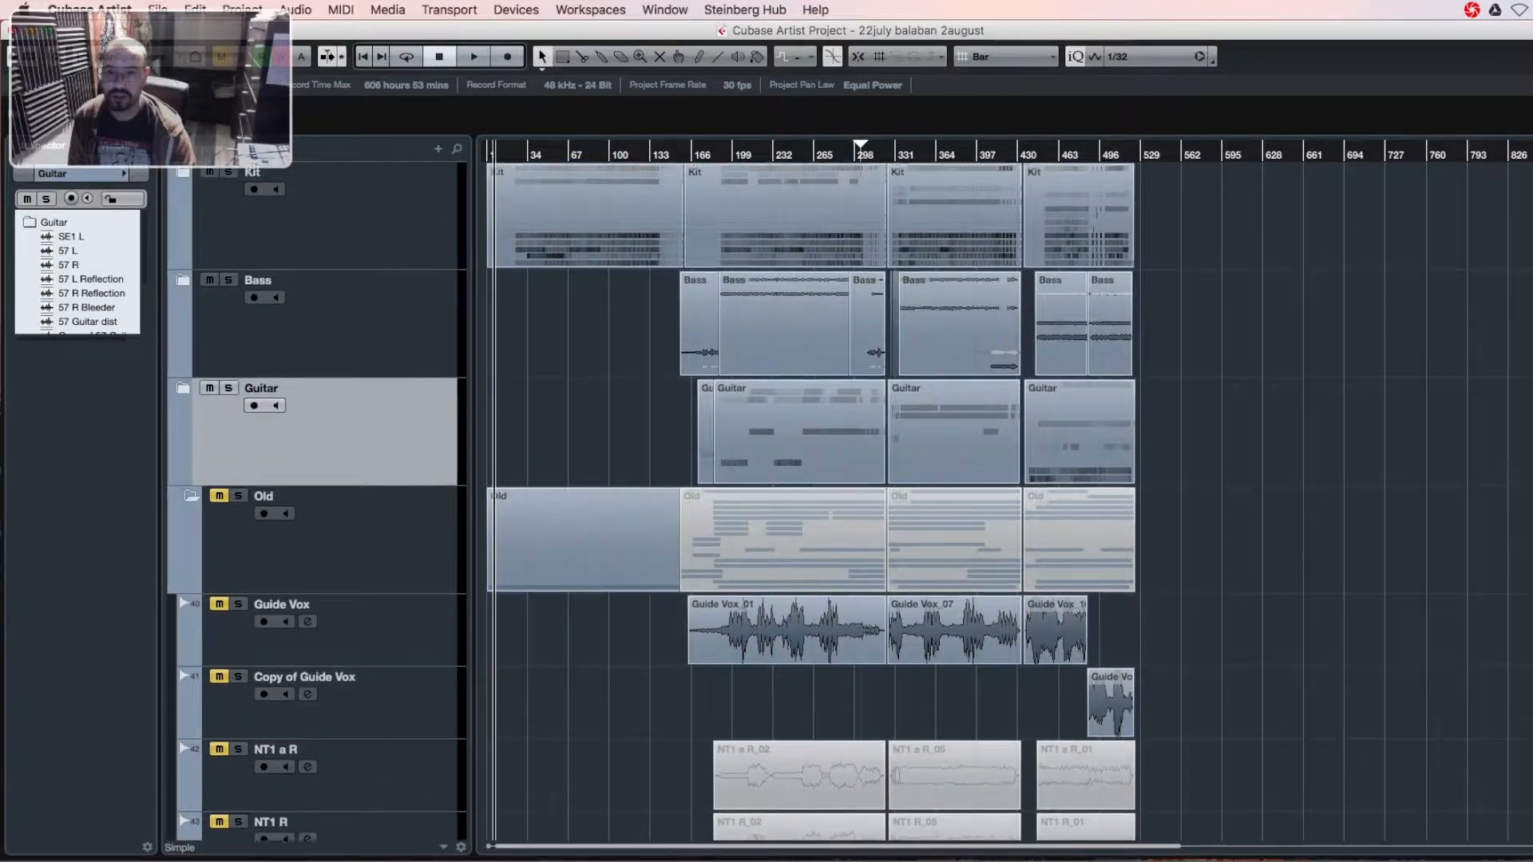
{"action": "scroll", "coordinate": [798, 503], "scroll_direction": "down", "scroll_amount": 6}
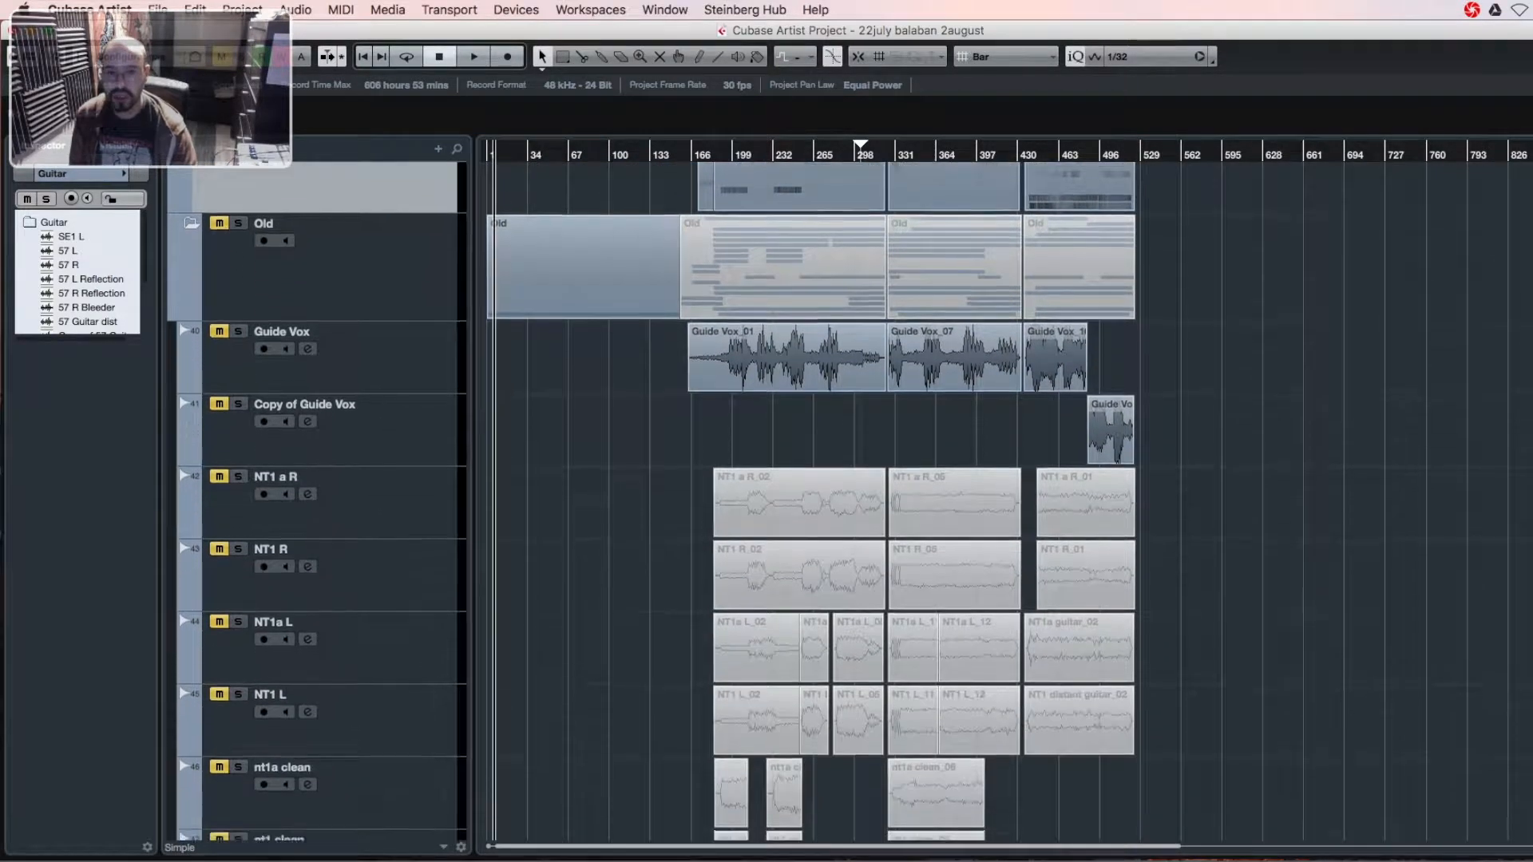
{"action": "scroll", "coordinate": [850, 323], "scroll_direction": "down", "scroll_amount": 2}
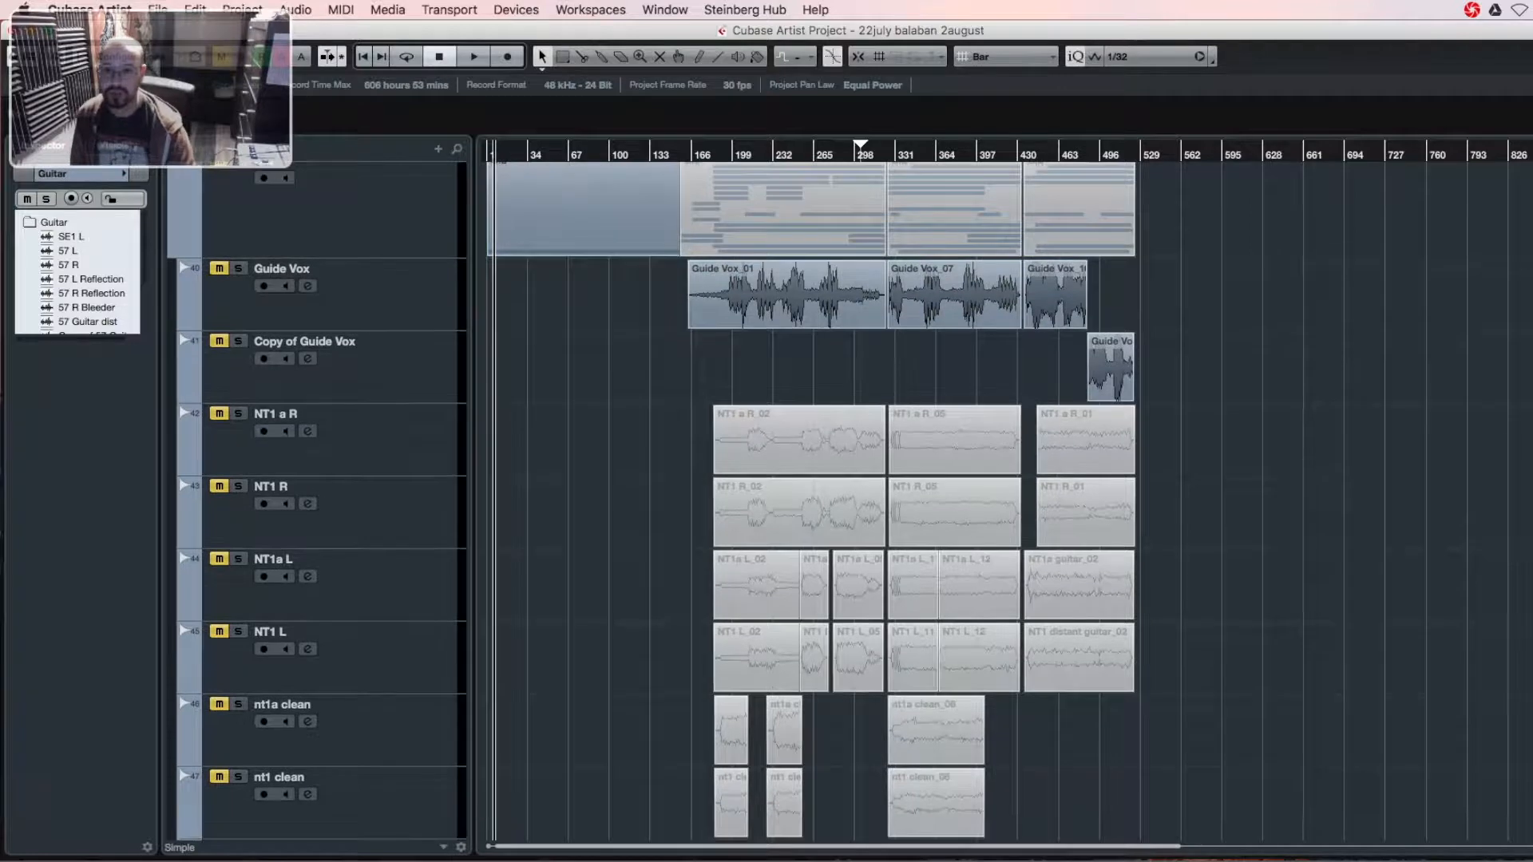
{"action": "scroll", "coordinate": [993, 352], "scroll_direction": "down", "scroll_amount": 1}
{"action": "scroll", "coordinate": [799, 503], "scroll_direction": "down", "scroll_amount": 3}
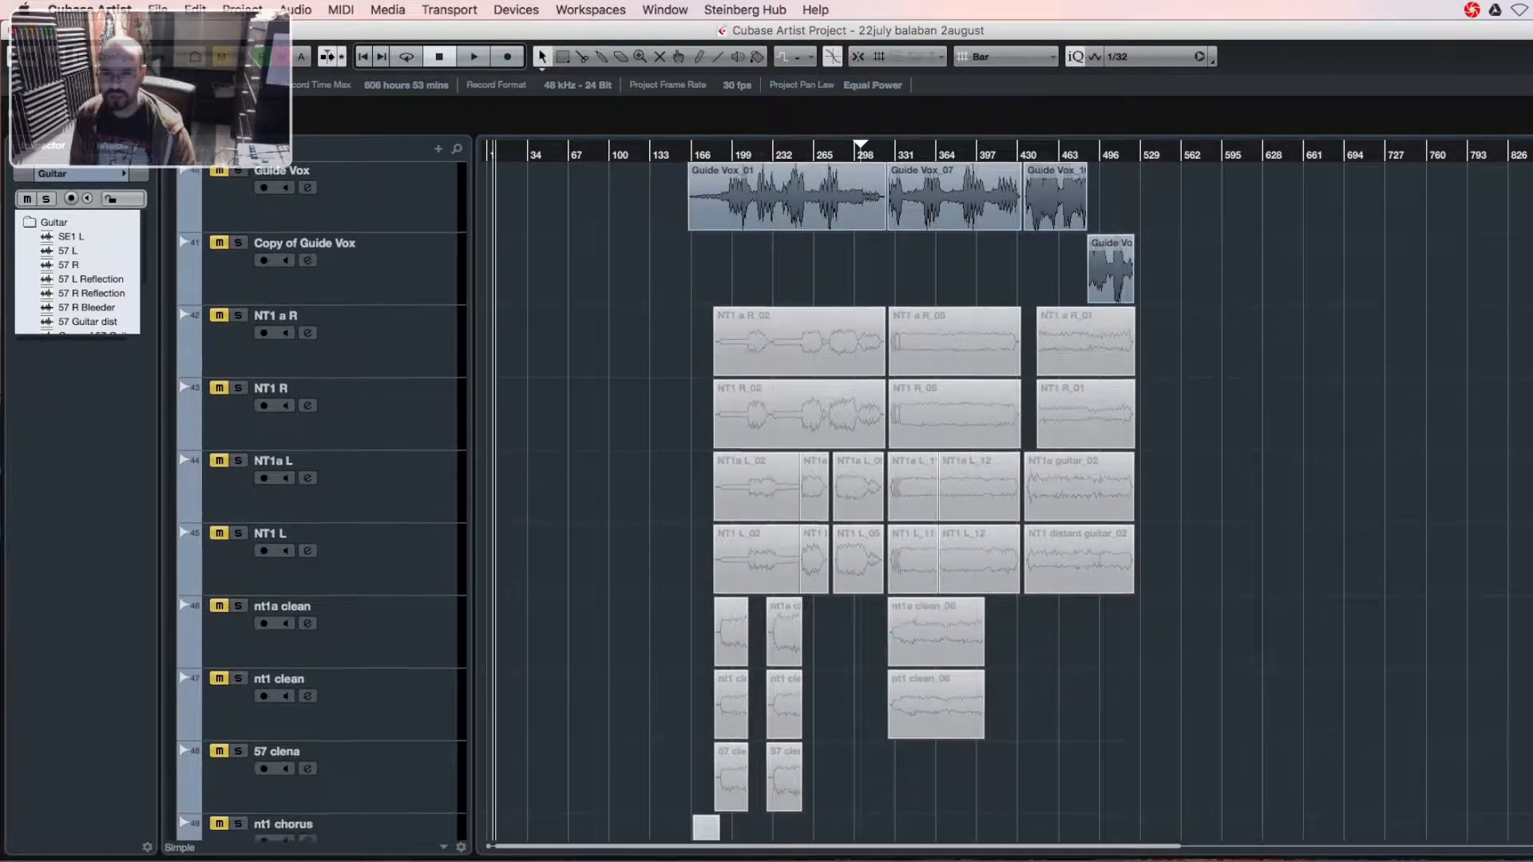
{"action": "scroll", "coordinate": [851, 503], "scroll_direction": "down", "scroll_amount": 5}
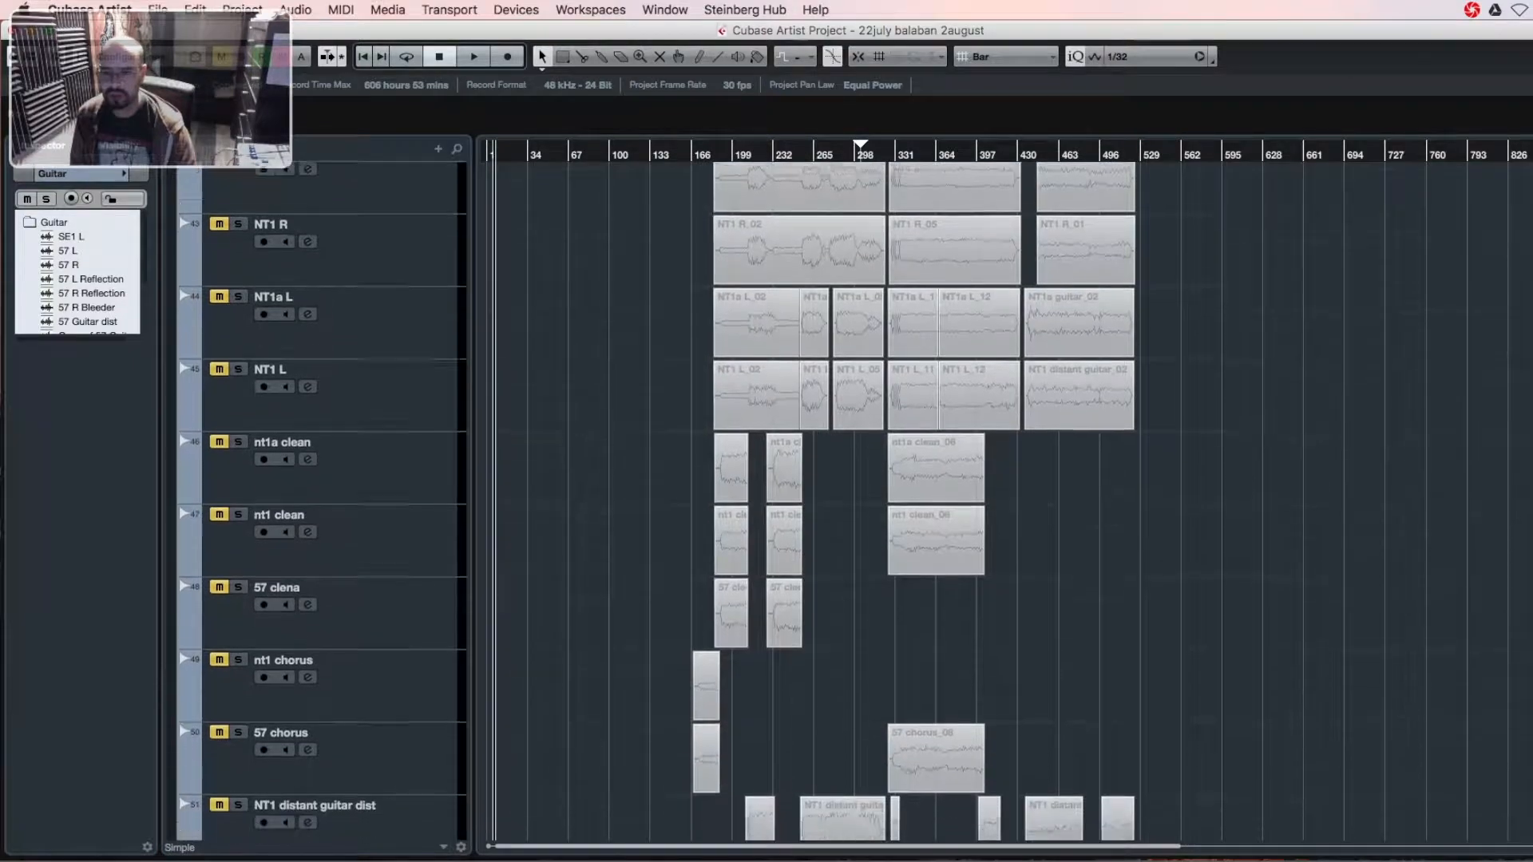
{"action": "scroll", "coordinate": [851, 503], "scroll_direction": "down", "scroll_amount": 15}
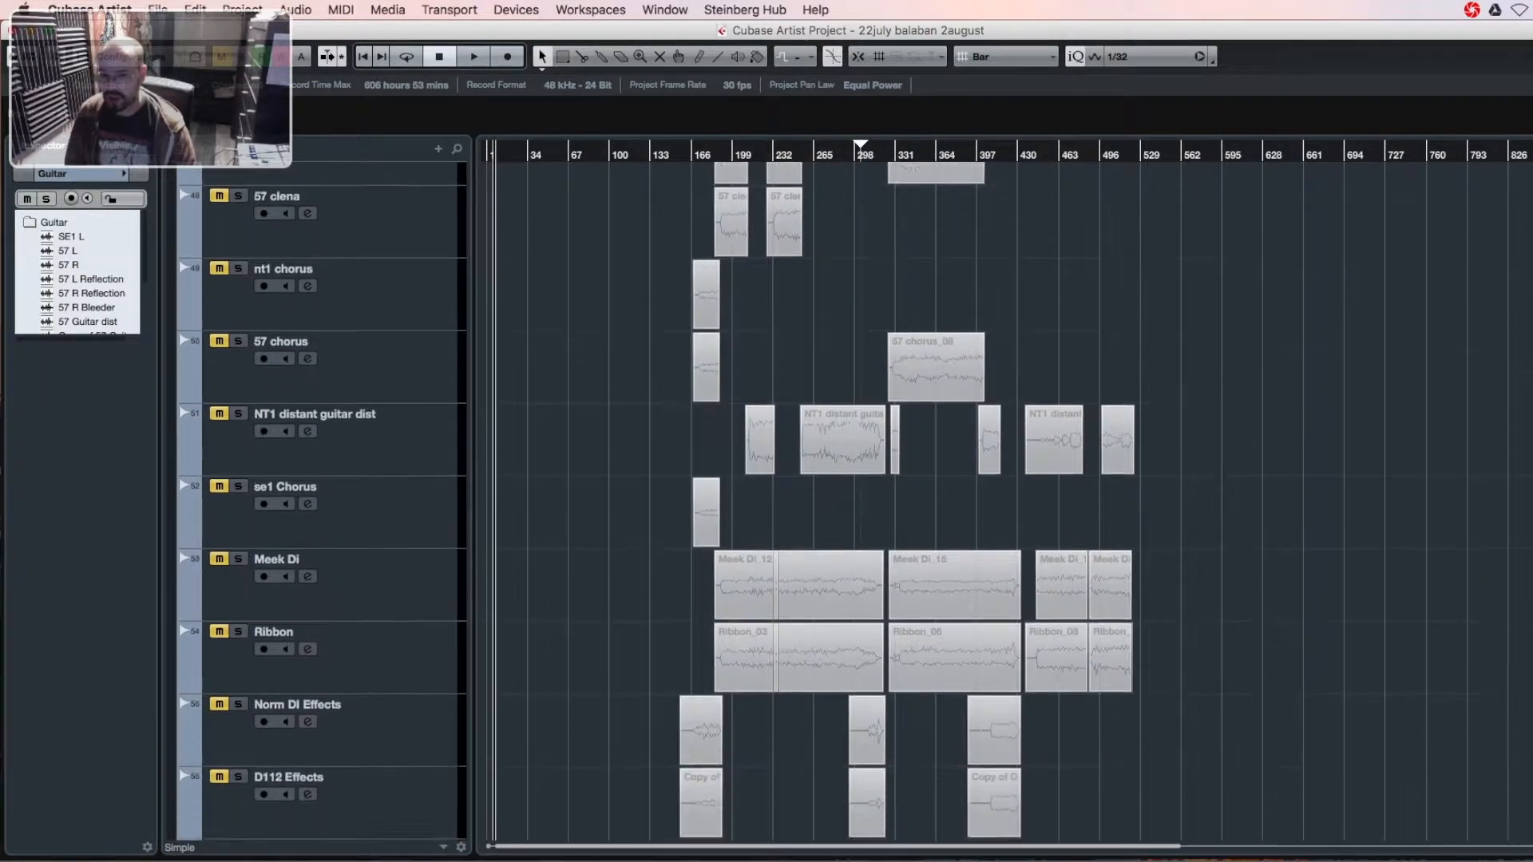
- Look through the Old folder's tracks down to Sub Kick bass Drum once more and collapse the folder
{"action": "scroll", "coordinate": [850, 503], "scroll_direction": "up", "scroll_amount": 20}
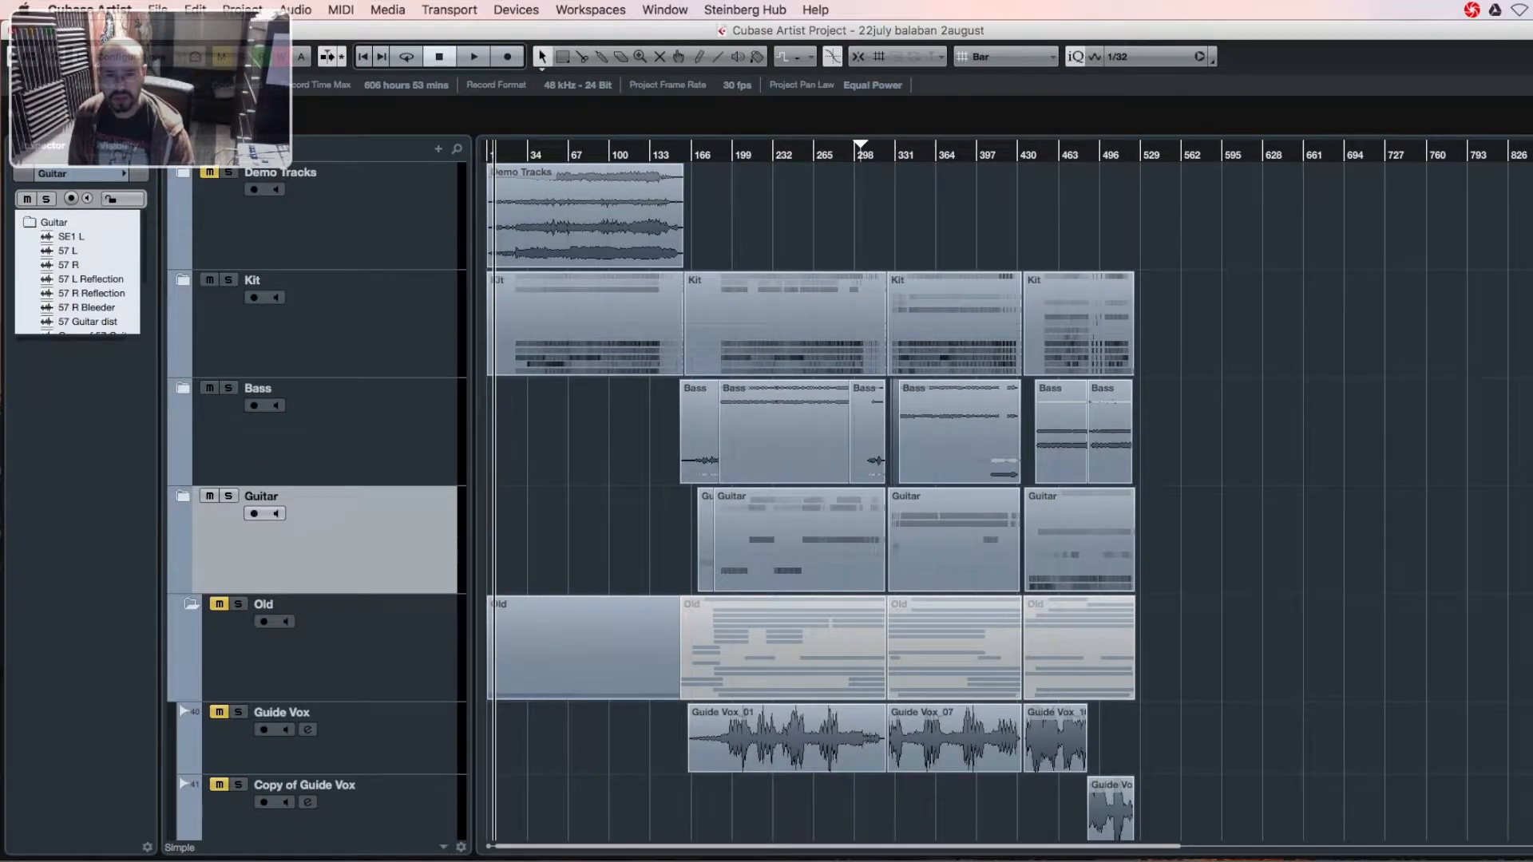
{"action": "scroll", "coordinate": [643, 480], "scroll_direction": "down", "scroll_amount": 5}
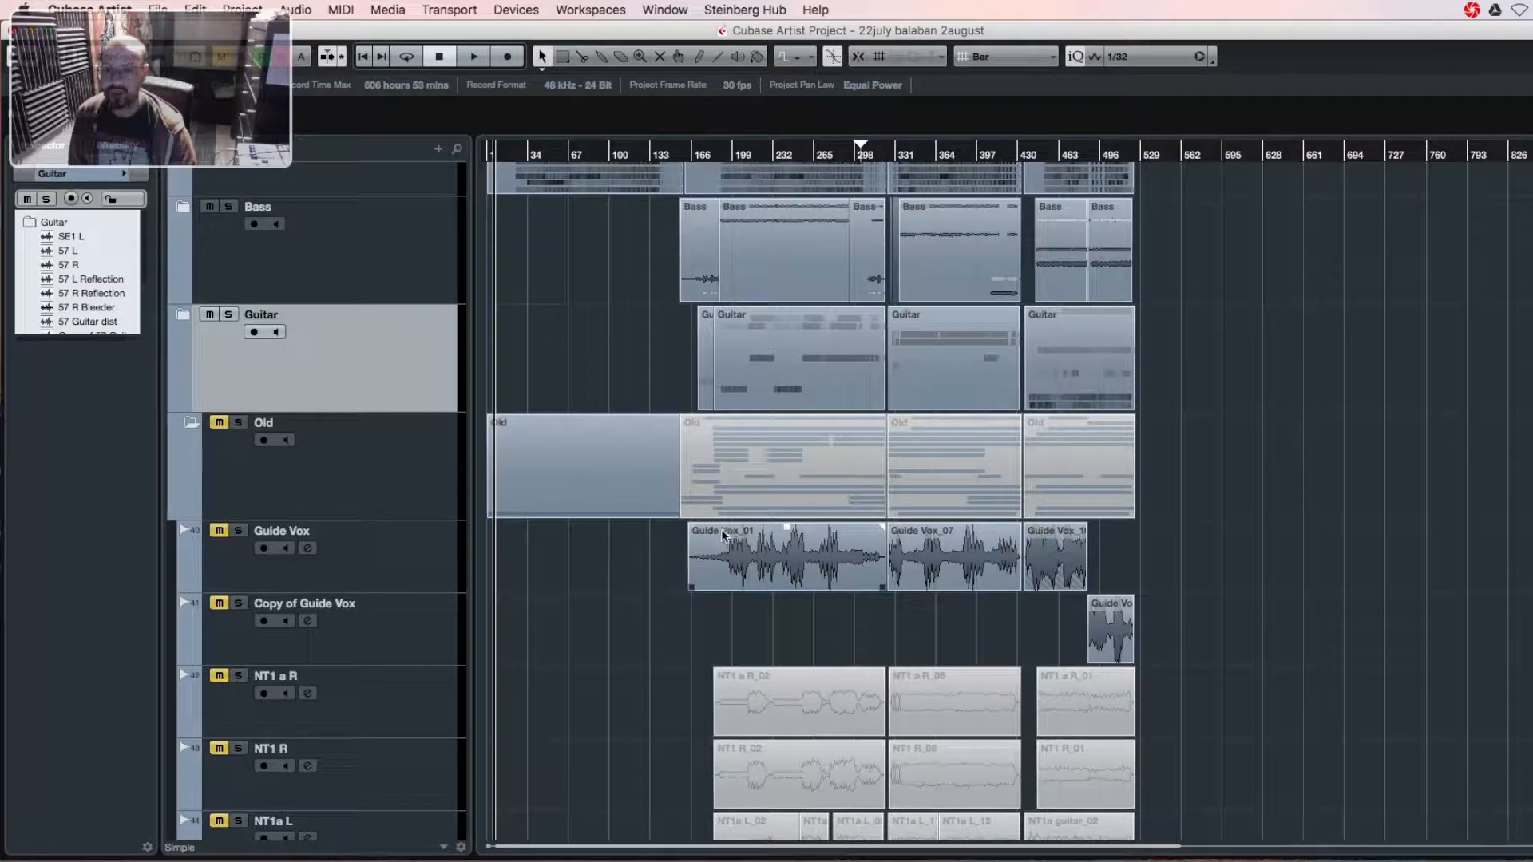
{"action": "scroll", "coordinate": [751, 455], "scroll_direction": "down", "scroll_amount": 10}
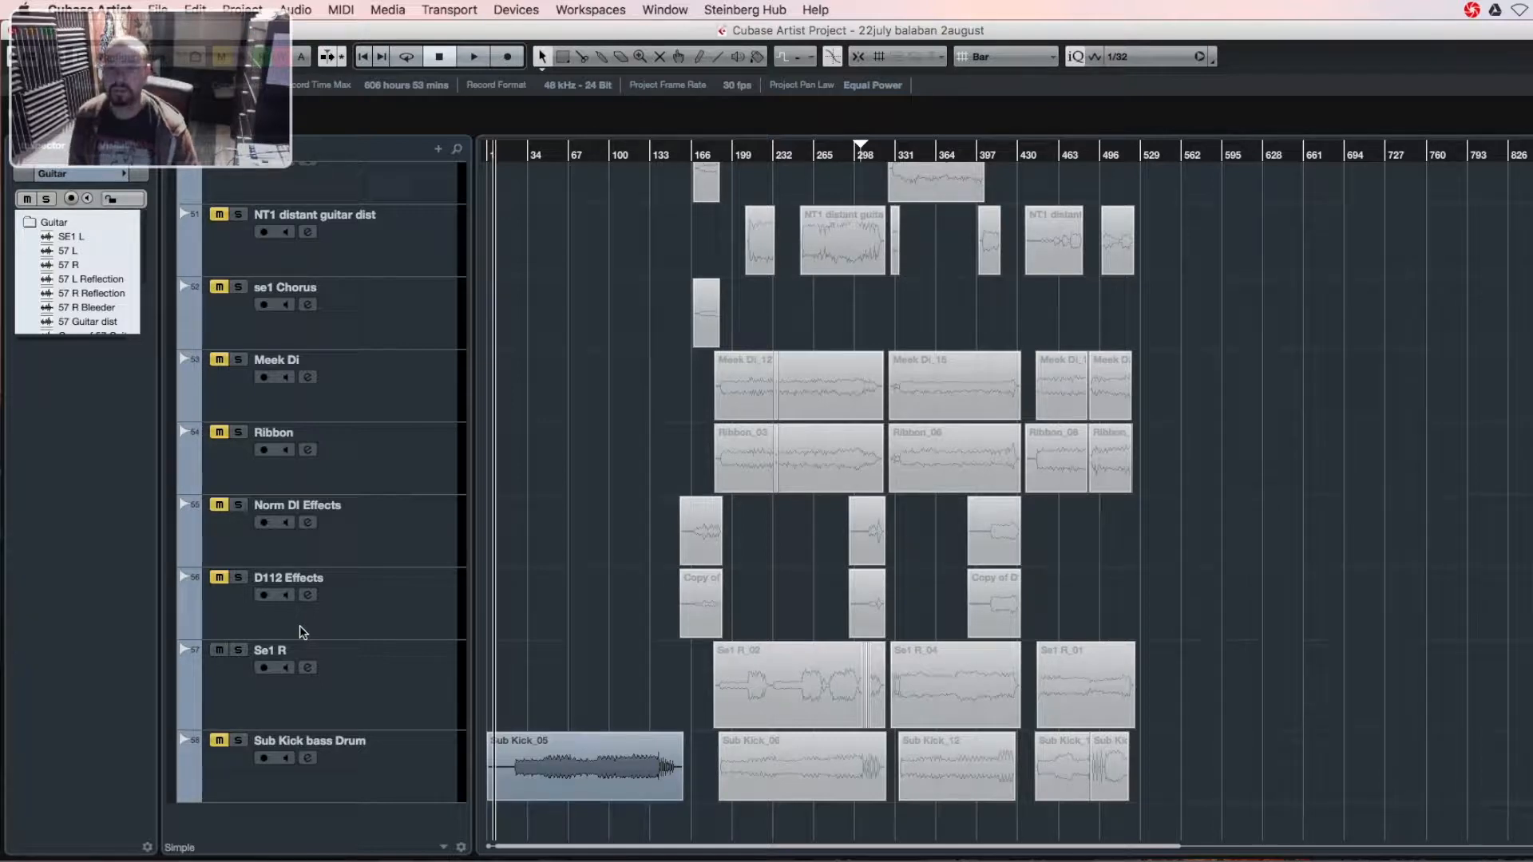
{"action": "scroll", "coordinate": [371, 496], "scroll_direction": "up", "scroll_amount": 8}
{"action": "scroll", "coordinate": [358, 517], "scroll_direction": "up", "scroll_amount": 5}
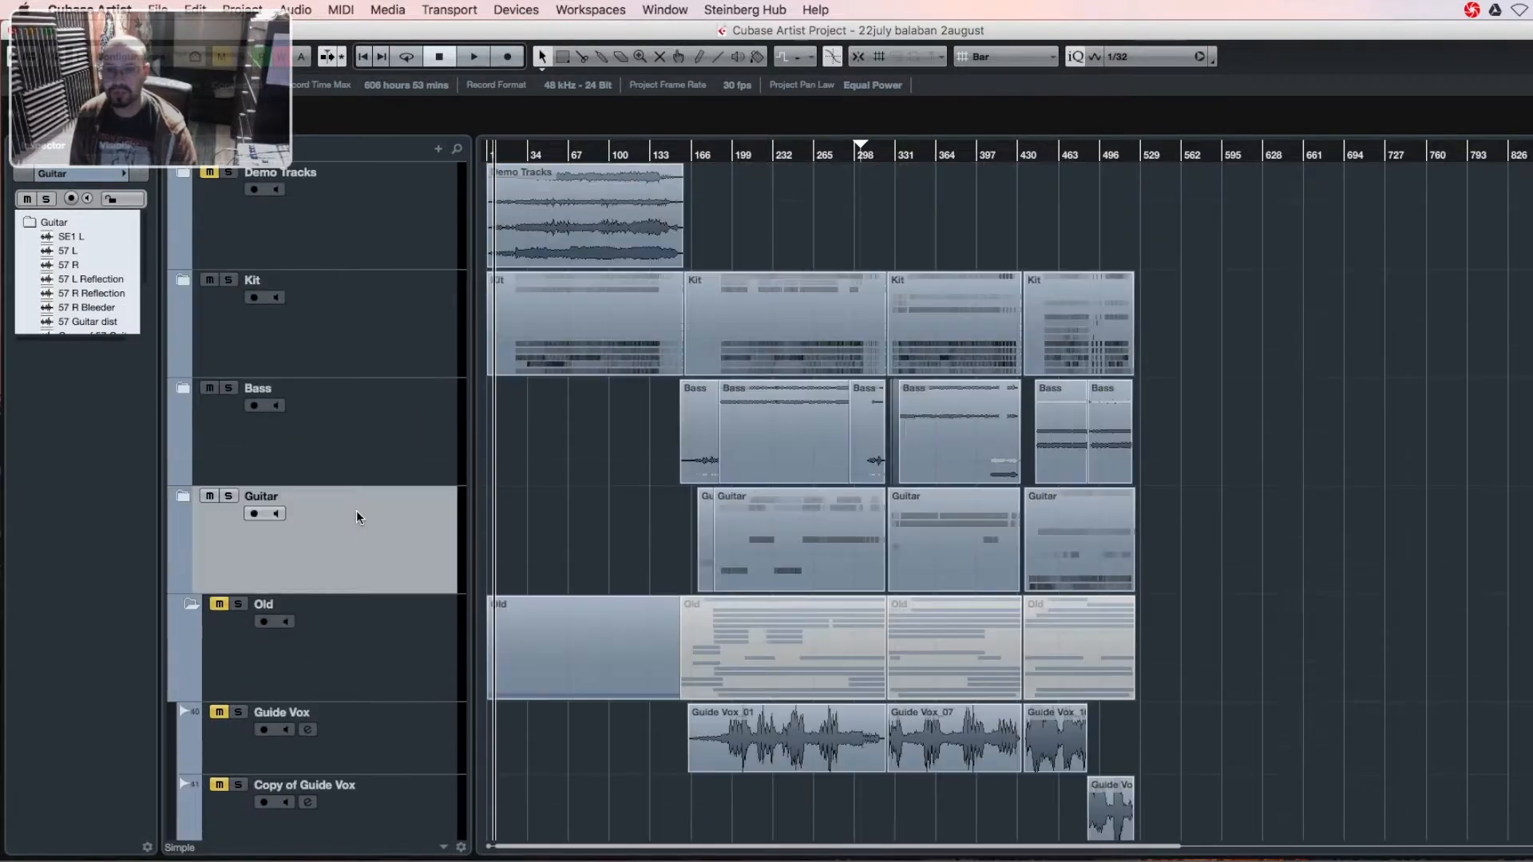
{"action": "left_click", "coordinate": [191, 607]}
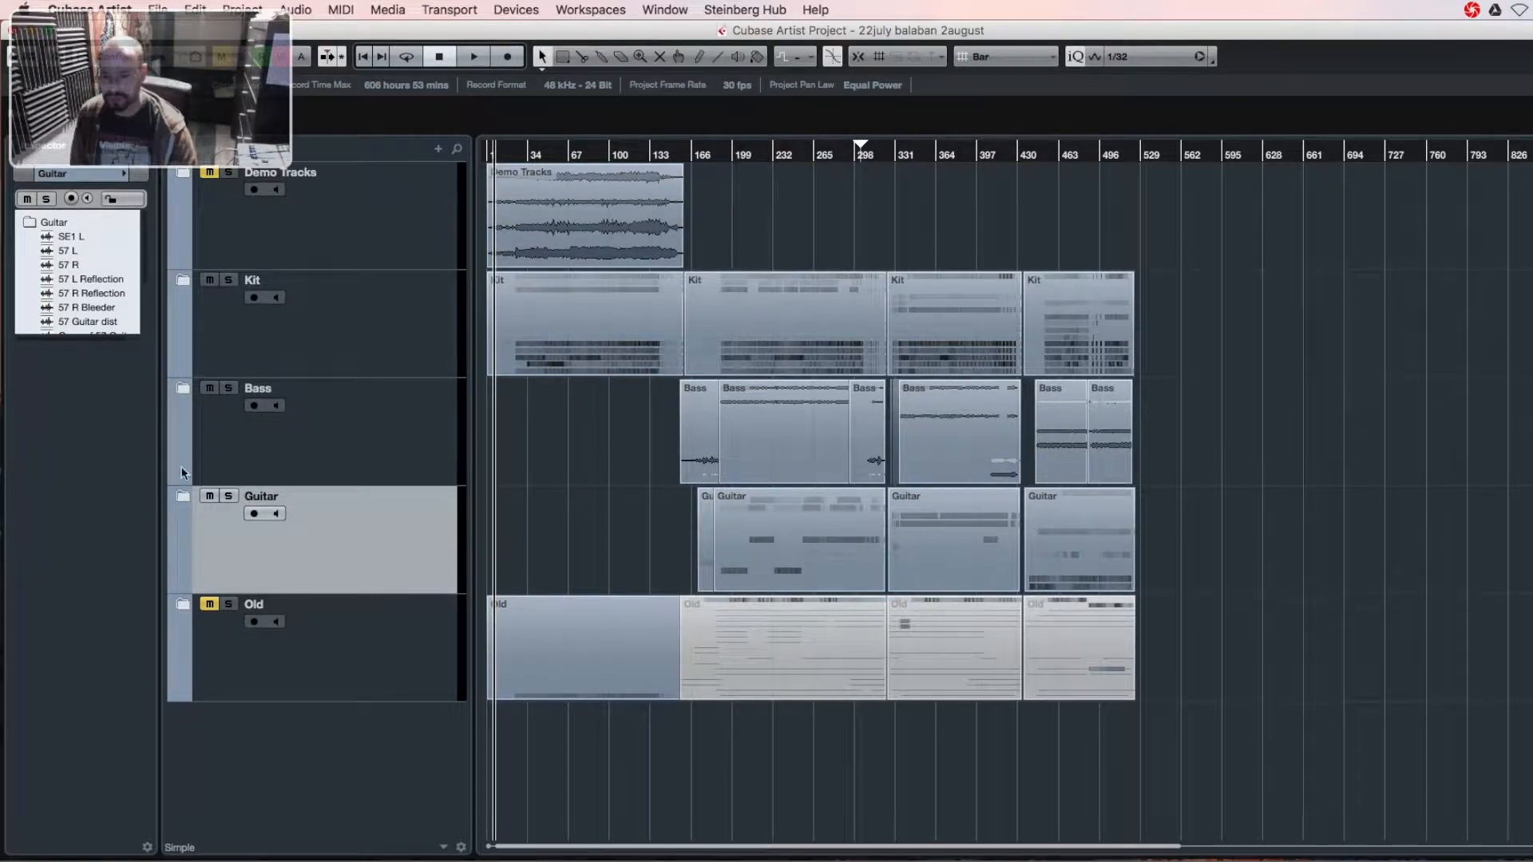
- Expand the Kit folder and start playback from about bar 173
{"action": "left_click", "coordinate": [179, 280]}
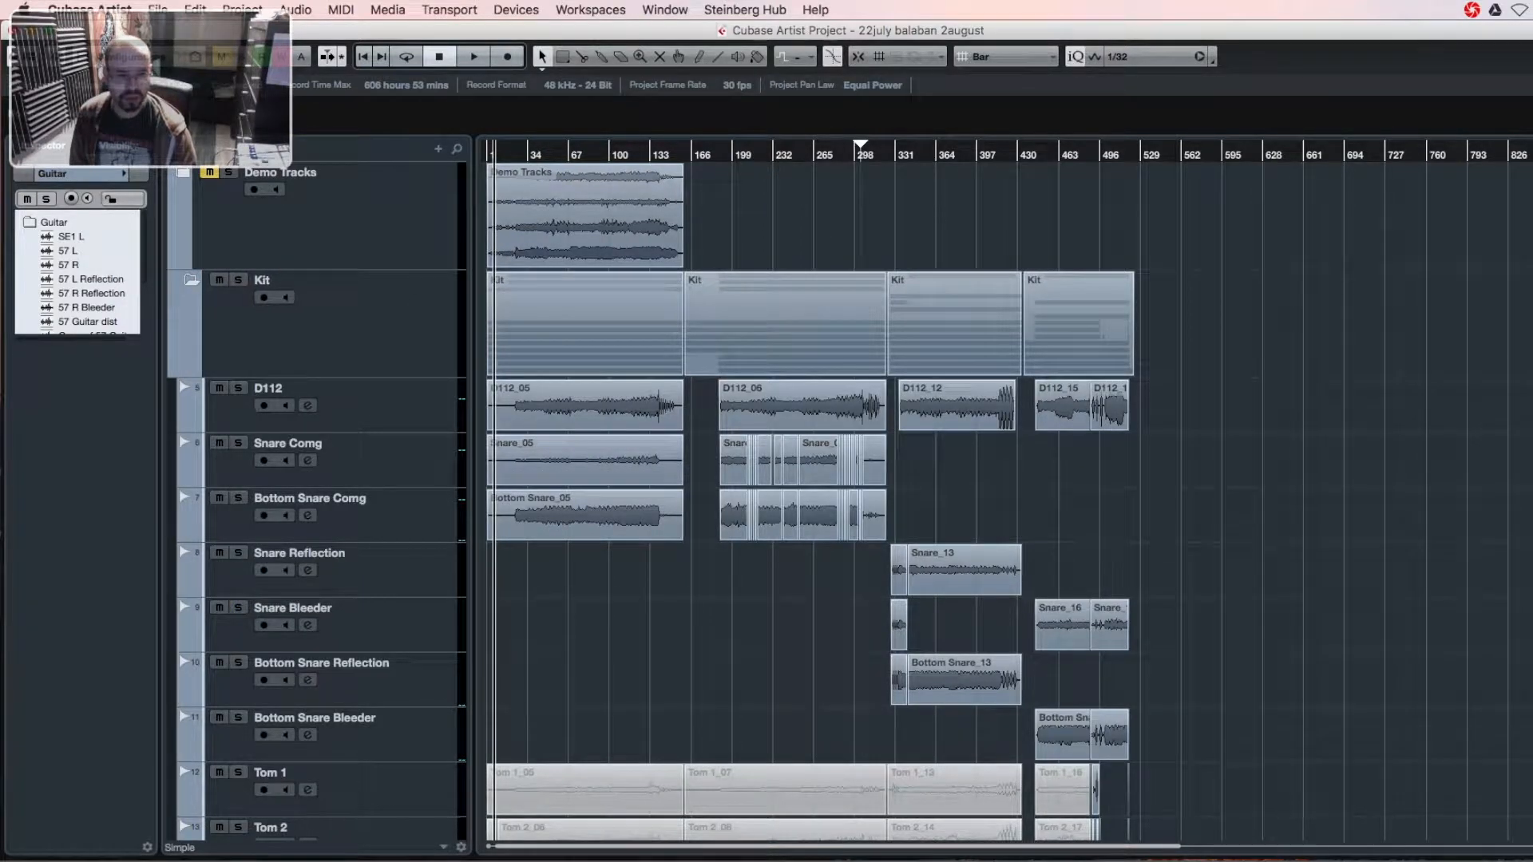
{"action": "key", "text": "h"}
{"action": "key", "text": "h"}
{"action": "left_click", "coordinate": [996, 152]}
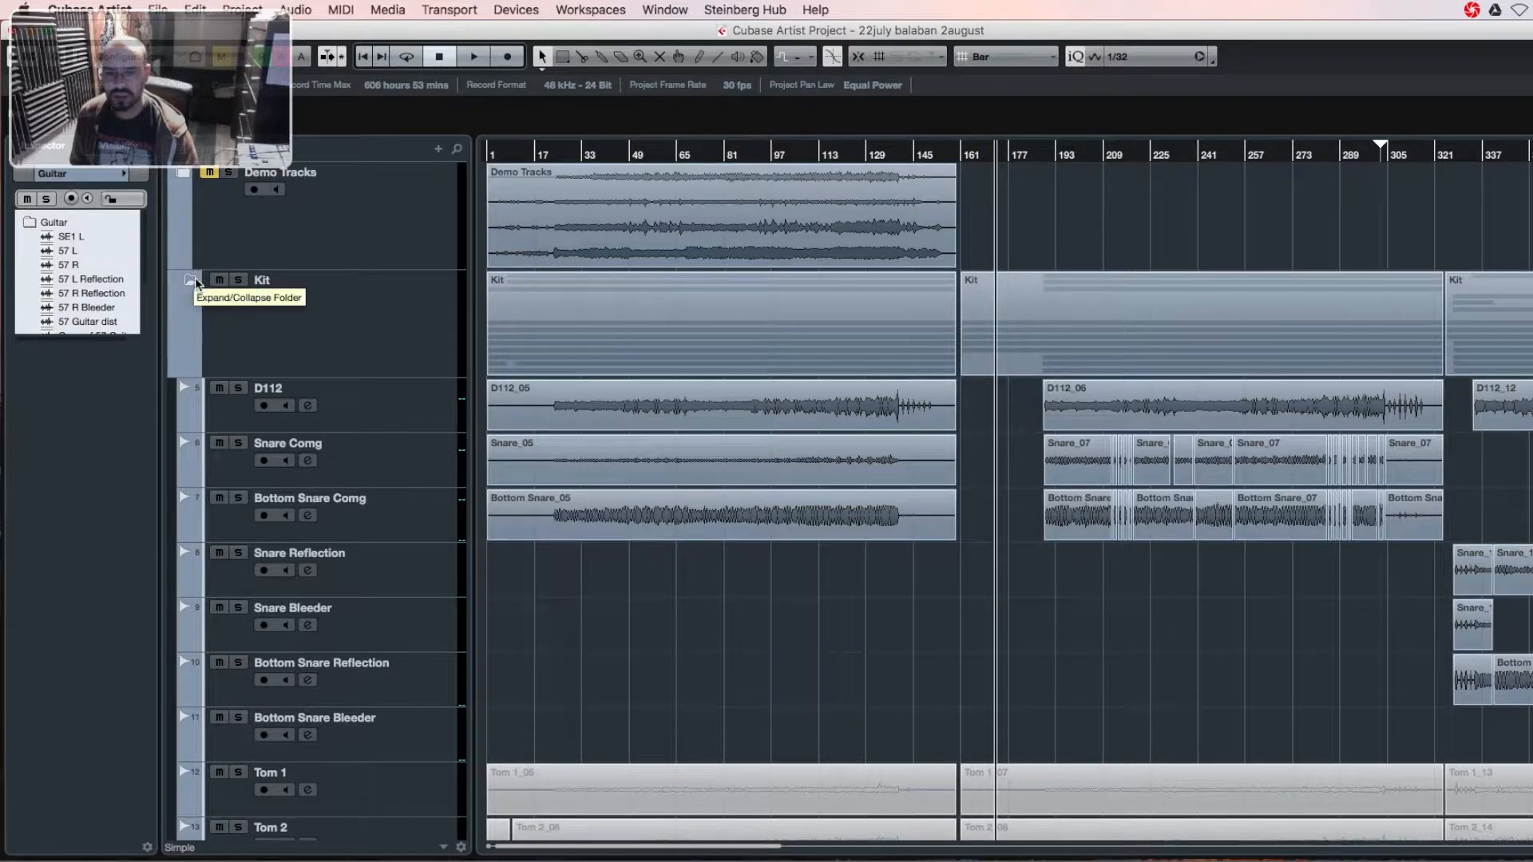
{"action": "key", "text": "space"}
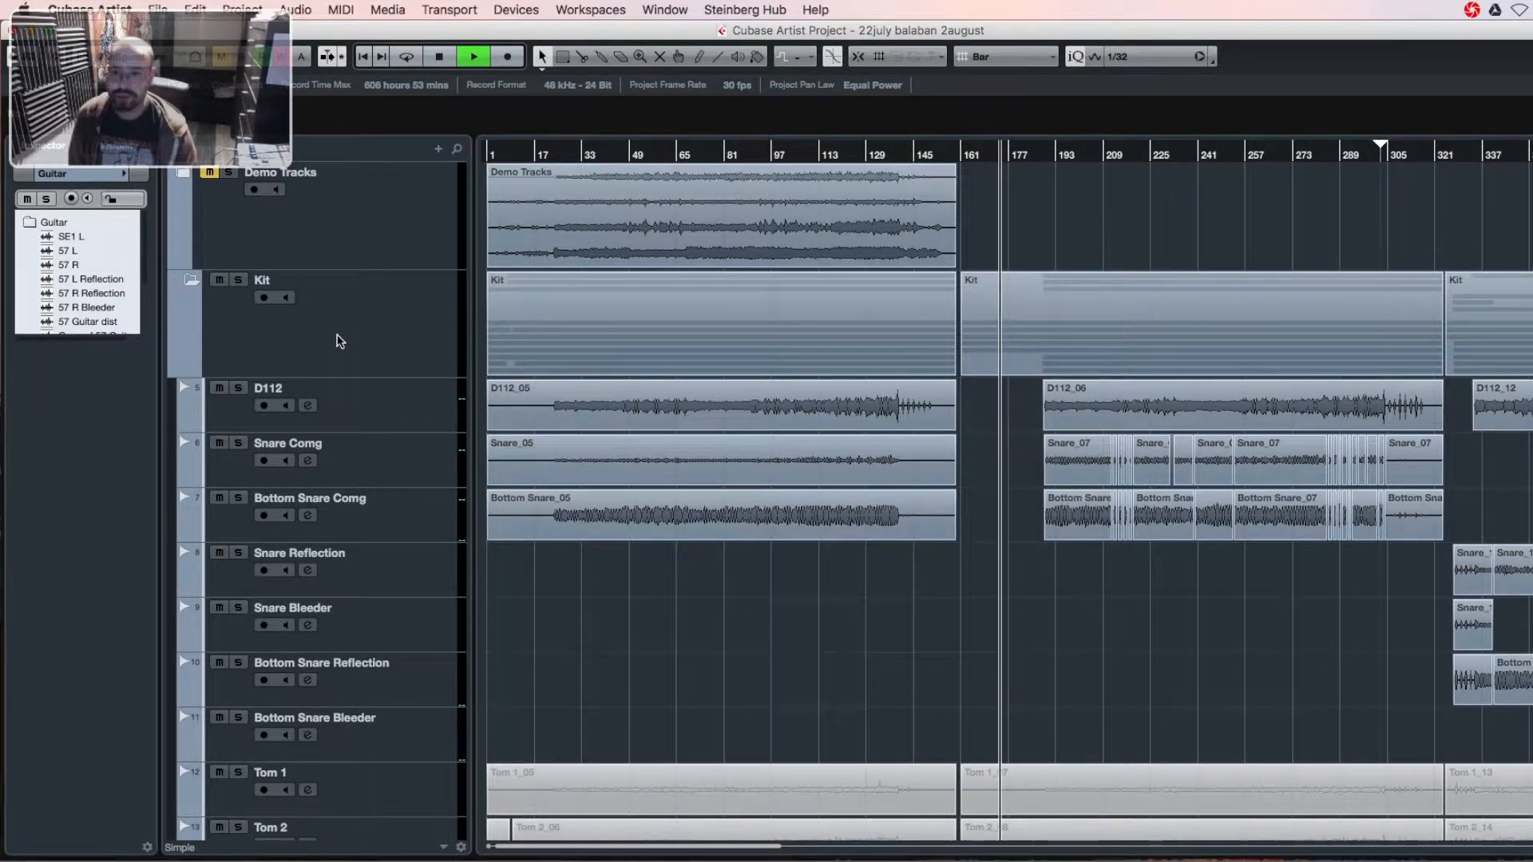
- Switch from the Kit to the Bass folder's tracks, lower the first NT1 Effects event's volume to -2.05 dB, and collapse the Bass folder
{"action": "left_click", "coordinate": [191, 281]}
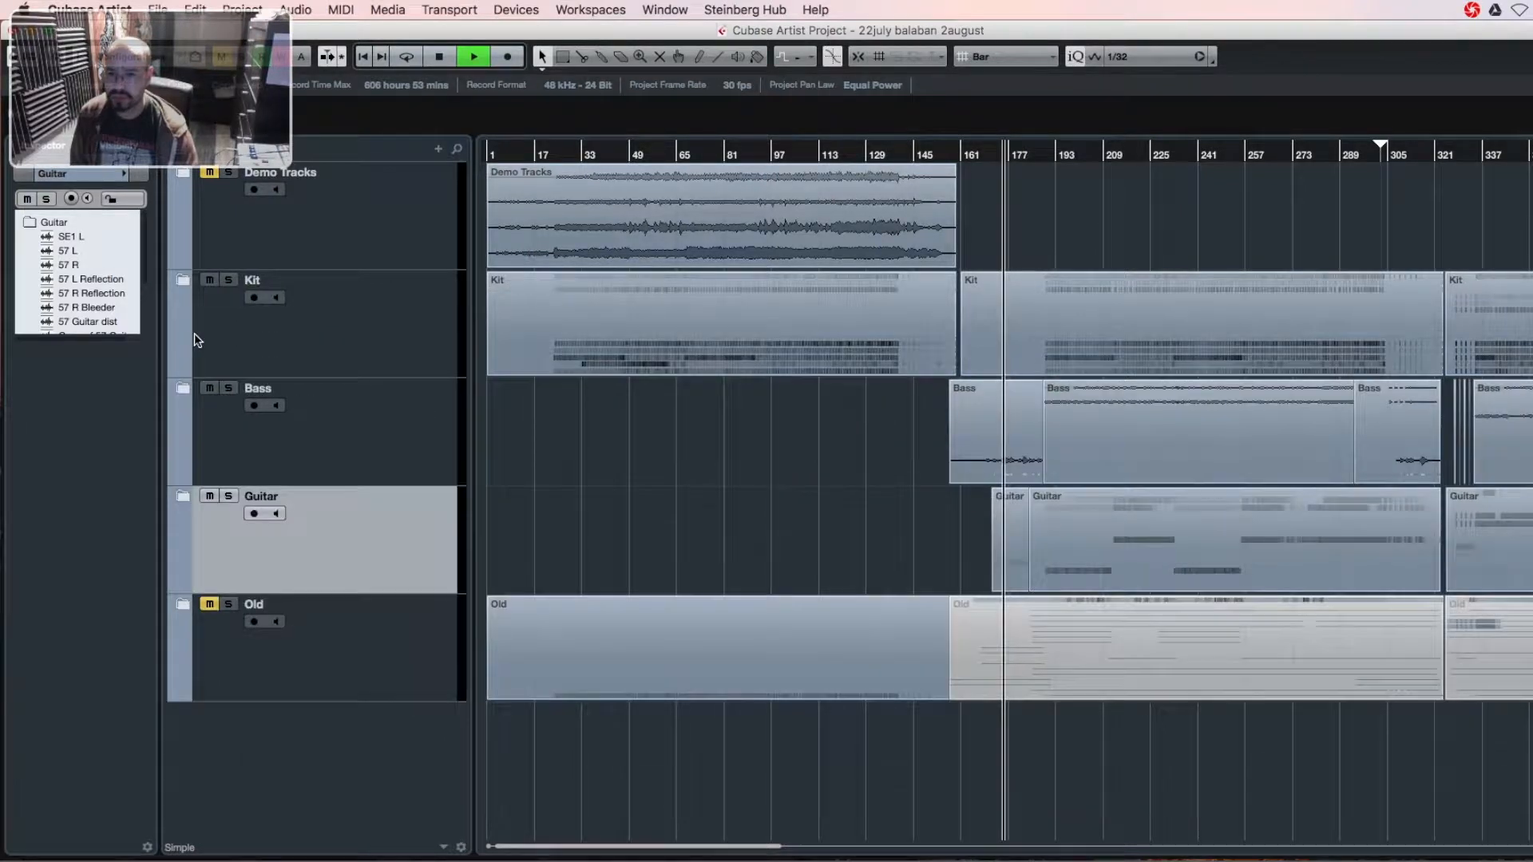
{"action": "left_click", "coordinate": [182, 390]}
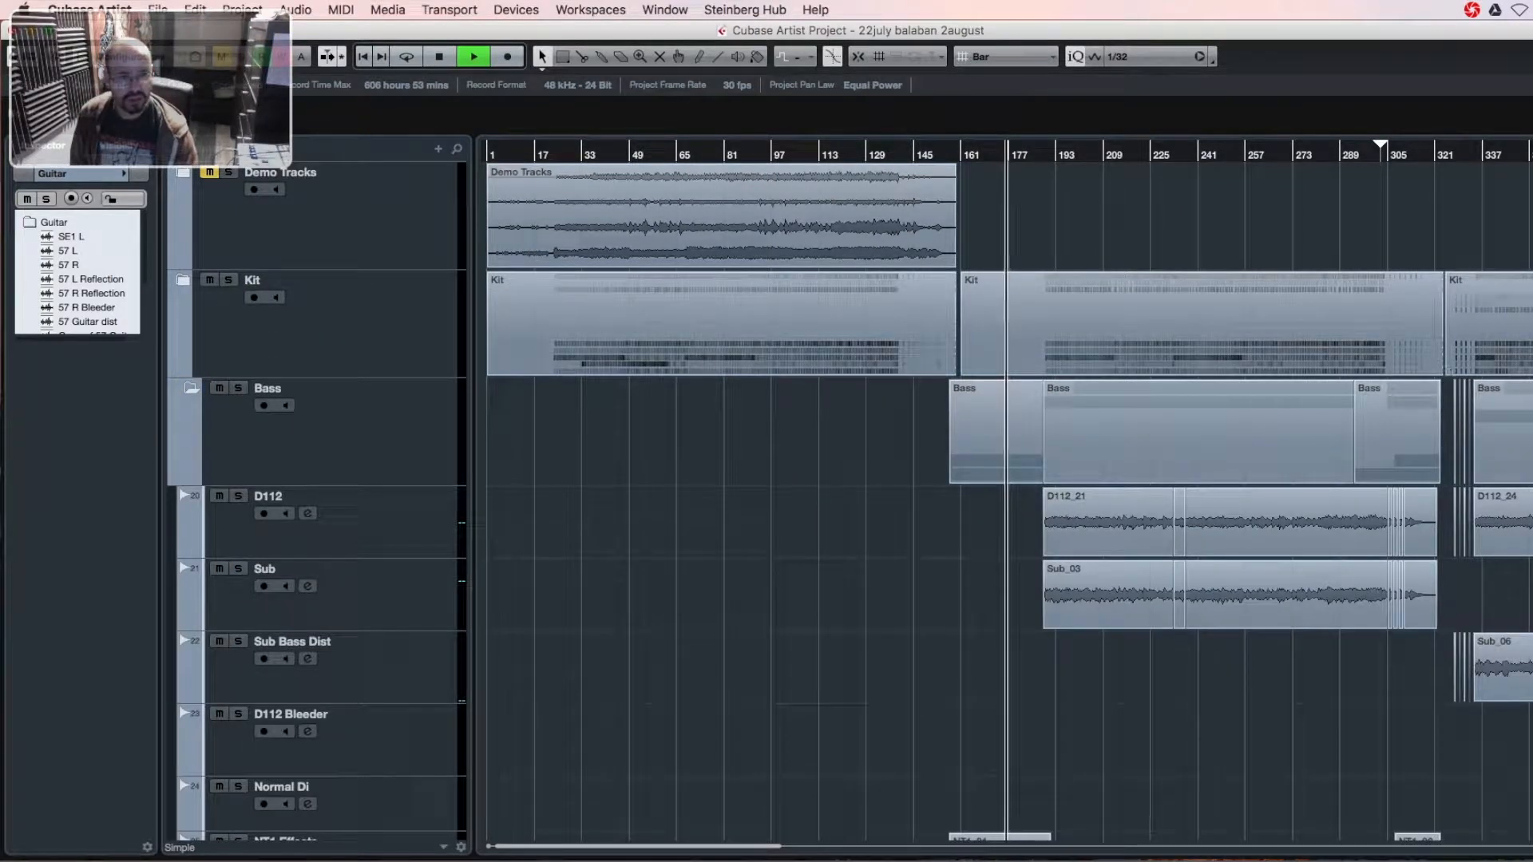
{"action": "scroll", "coordinate": [926, 428], "scroll_direction": "down", "scroll_amount": 1}
{"action": "scroll", "coordinate": [1140, 530], "scroll_direction": "down", "scroll_amount": 2}
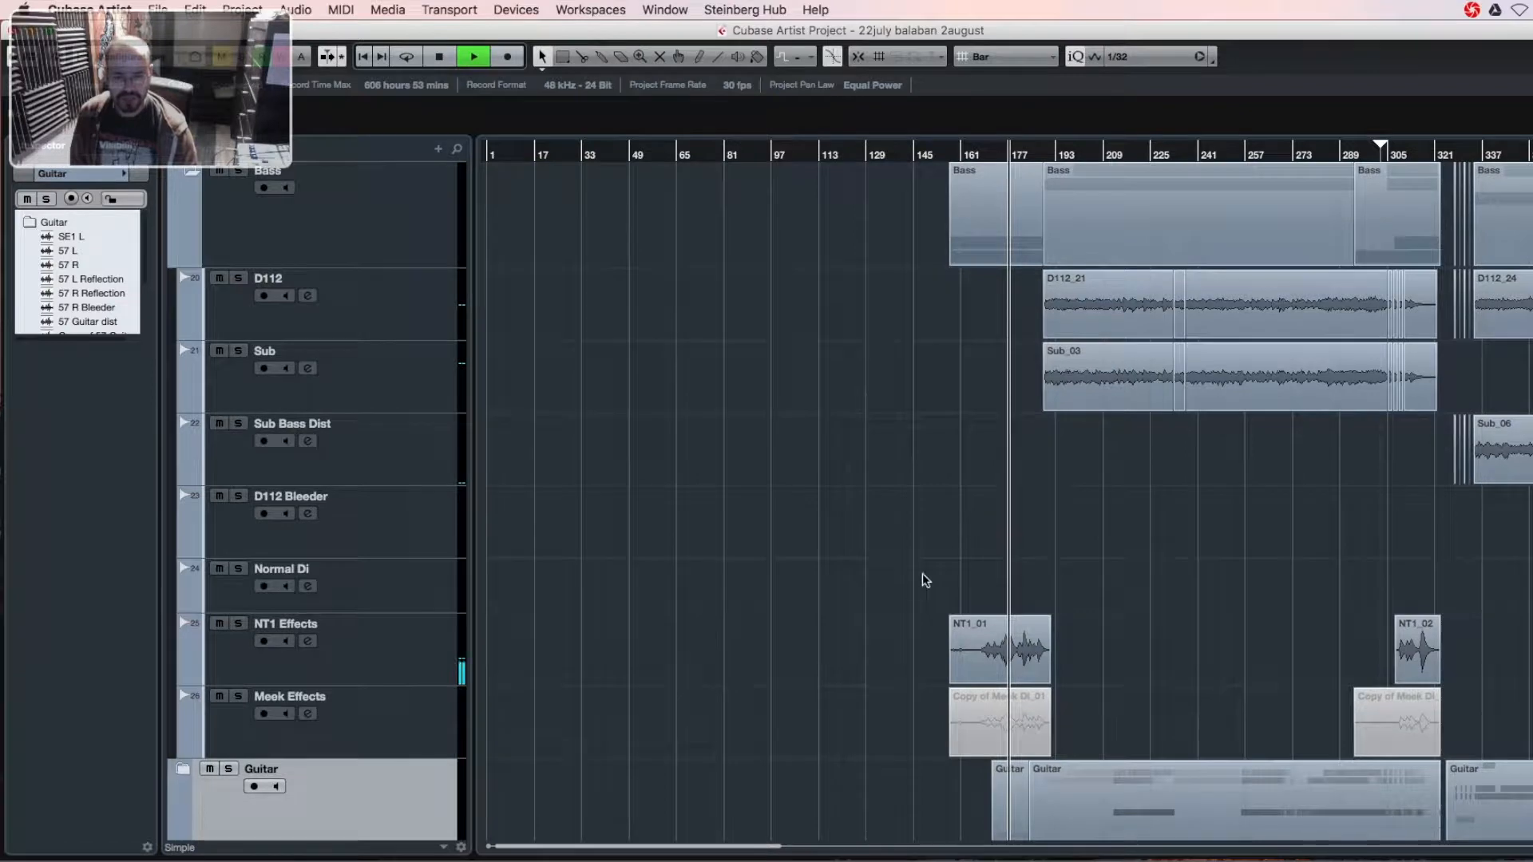
{"action": "left_click_drag", "start_coordinate": [1001, 613], "coordinate": [1003, 627]}
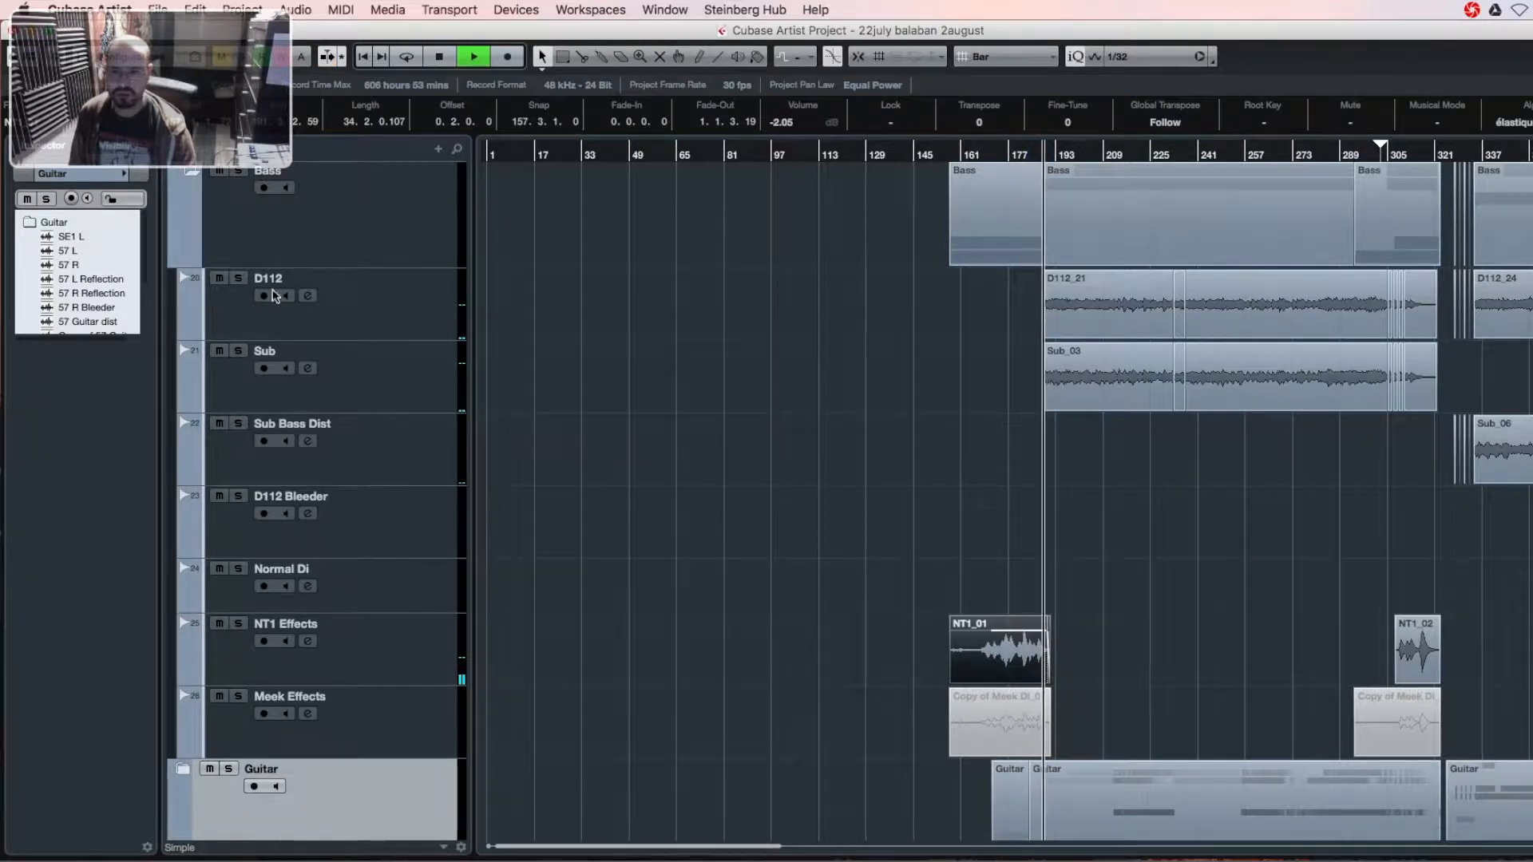
{"action": "left_click", "coordinate": [209, 173]}
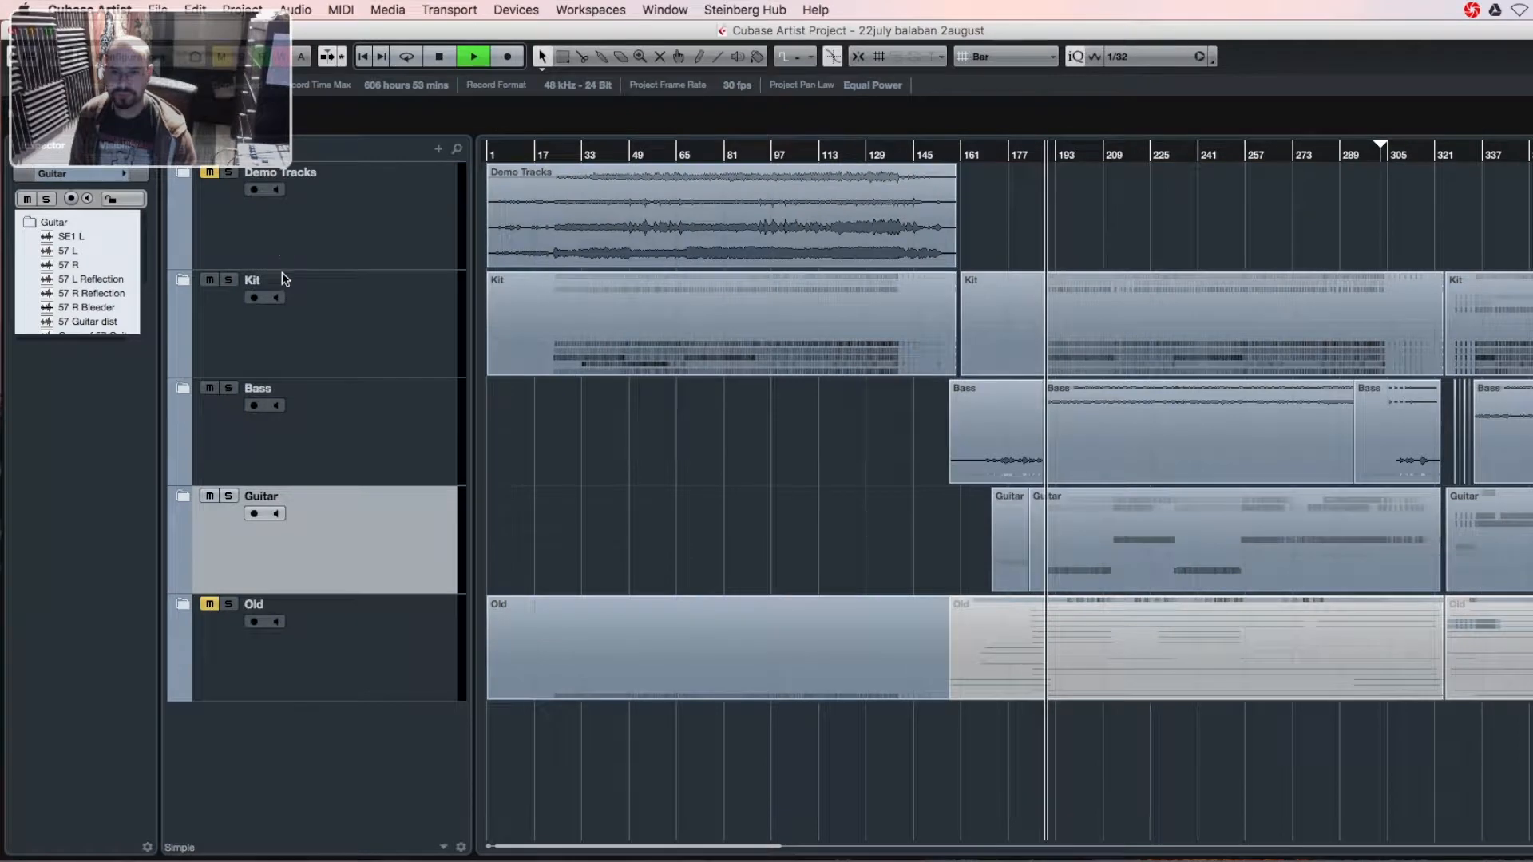
- Expand the Kit folder, audition it in solo during playback, and stop with the solo released
{"action": "left_click", "coordinate": [183, 279]}
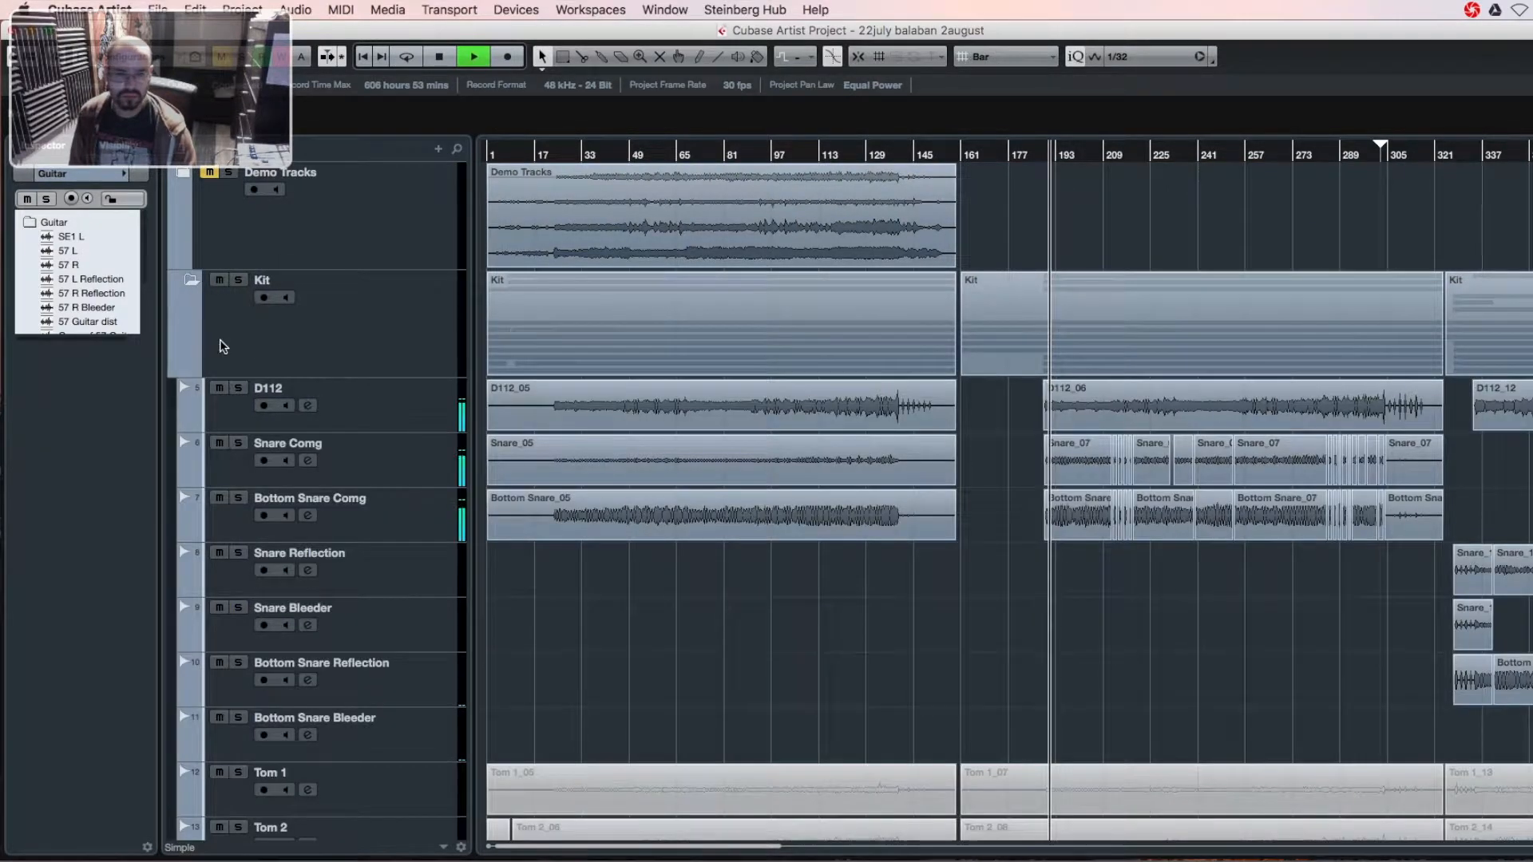
{"action": "left_click", "coordinate": [238, 280]}
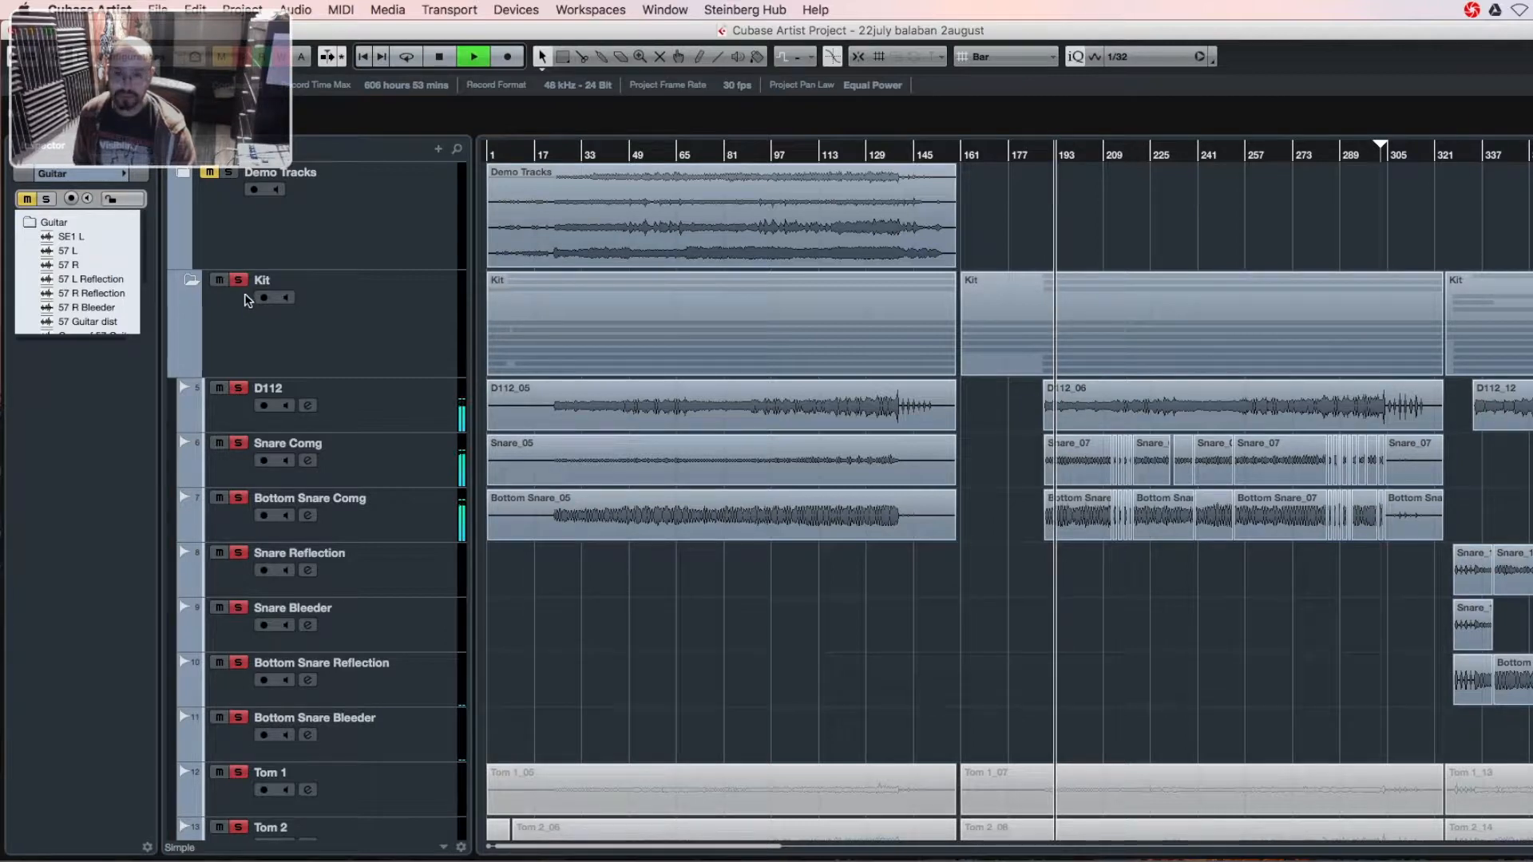
{"action": "left_click", "coordinate": [240, 281]}
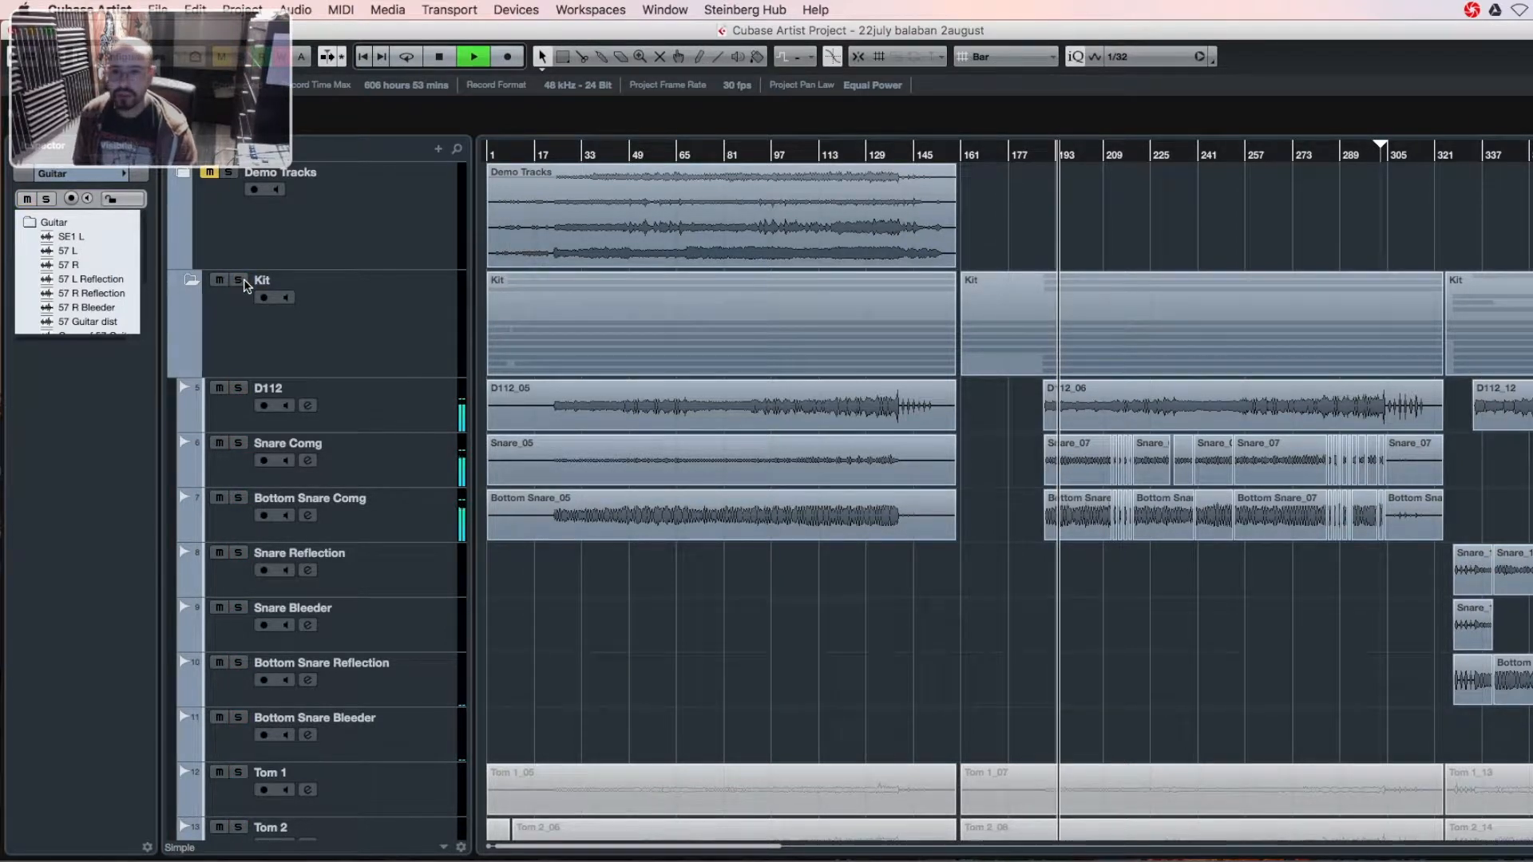
{"action": "key", "text": "space"}
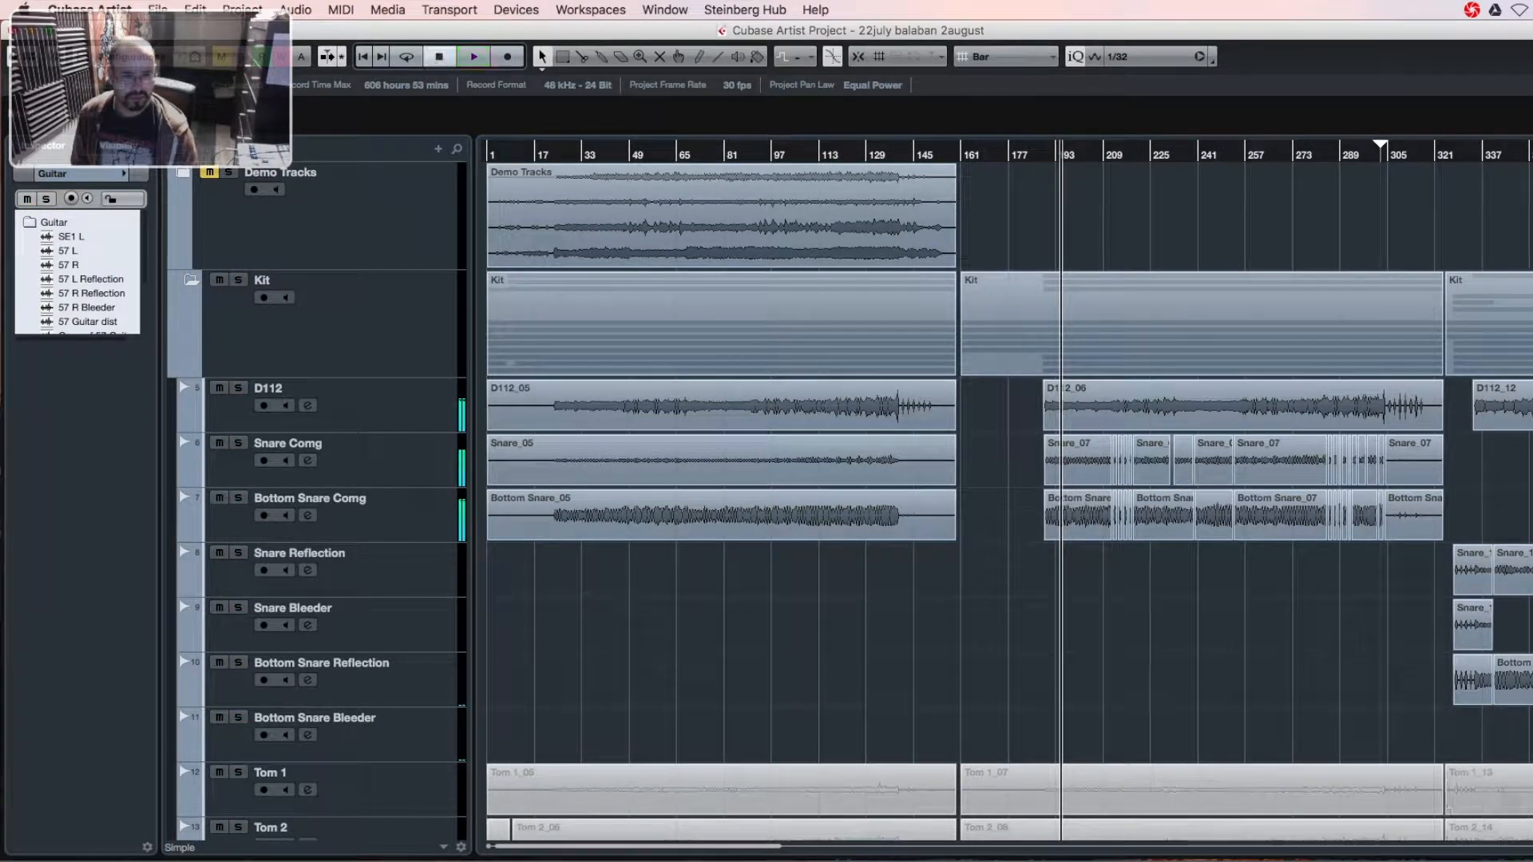
- Examine the Snare Comg and Bottom Snare Comg tracks around the playhead, selecting each in turn
{"action": "key", "text": "h"}
{"action": "key", "text": "h"}
{"action": "key", "text": "h"}
{"action": "key", "text": "h"}
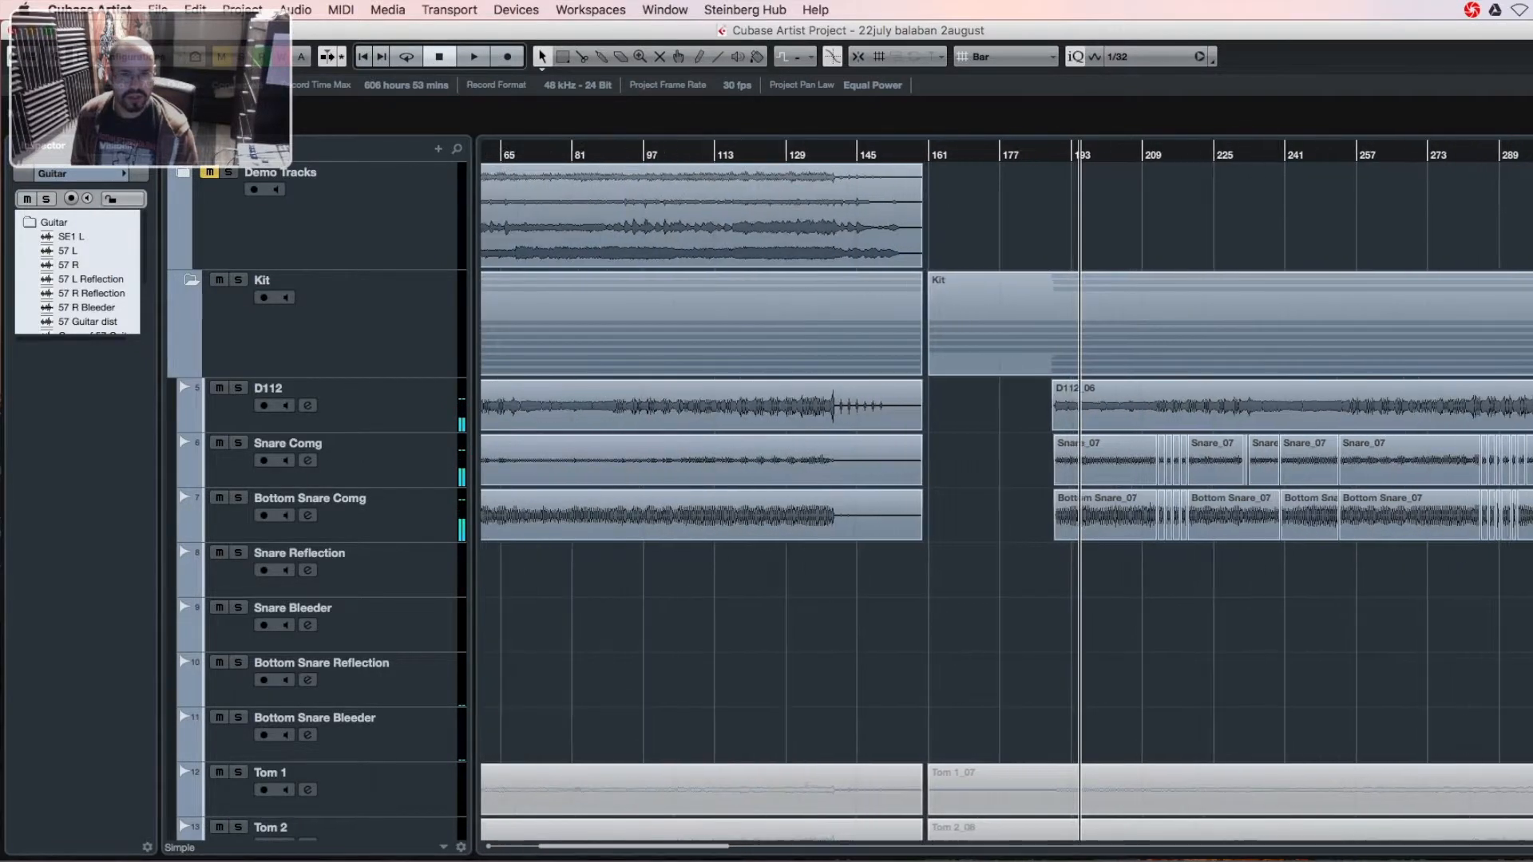
{"action": "left_click", "coordinate": [431, 474]}
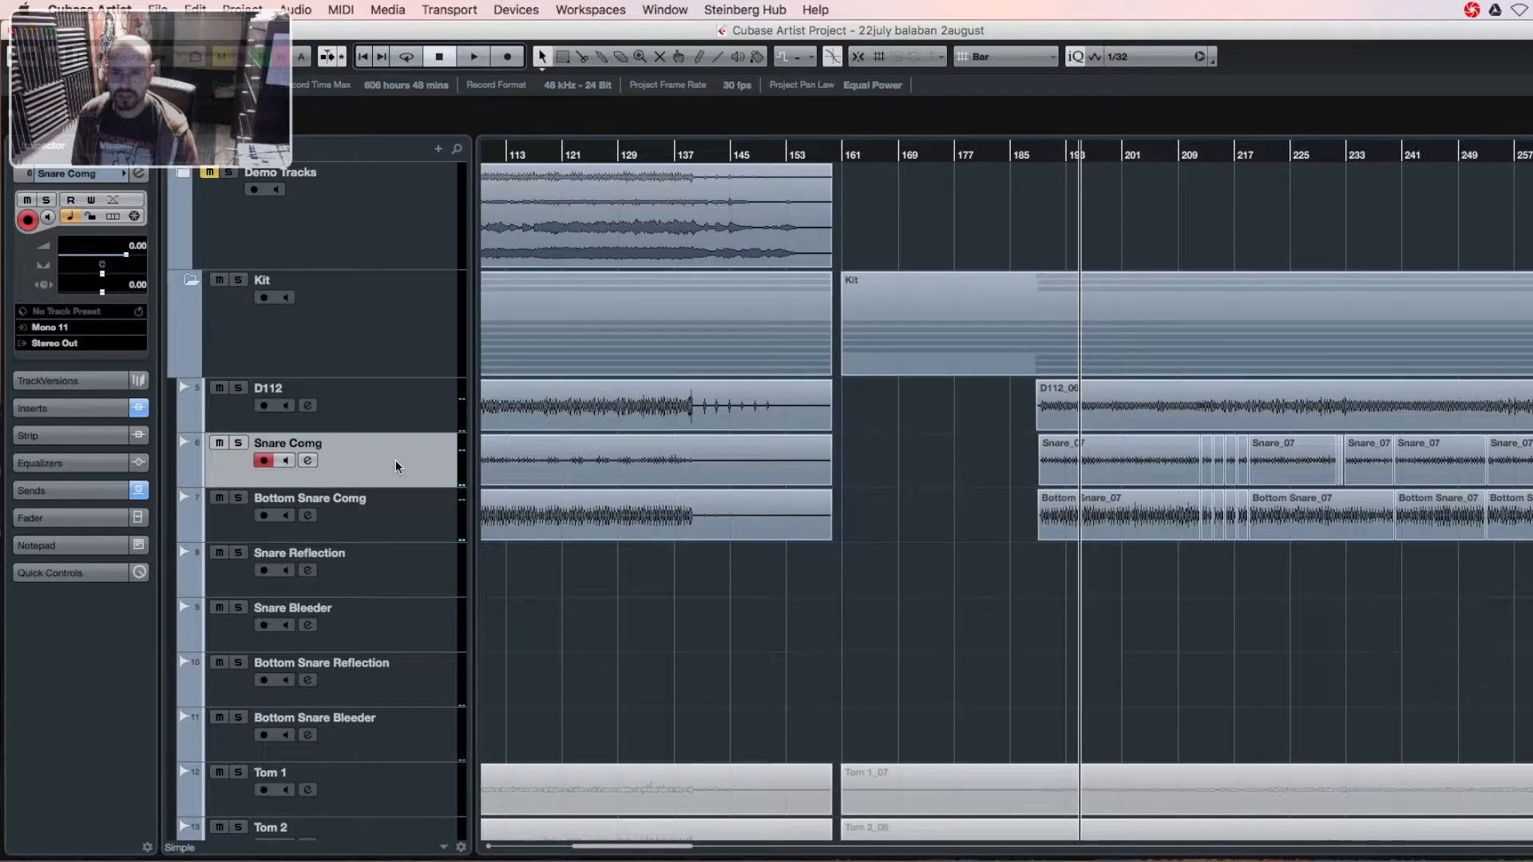
{"action": "left_click", "coordinate": [421, 527]}
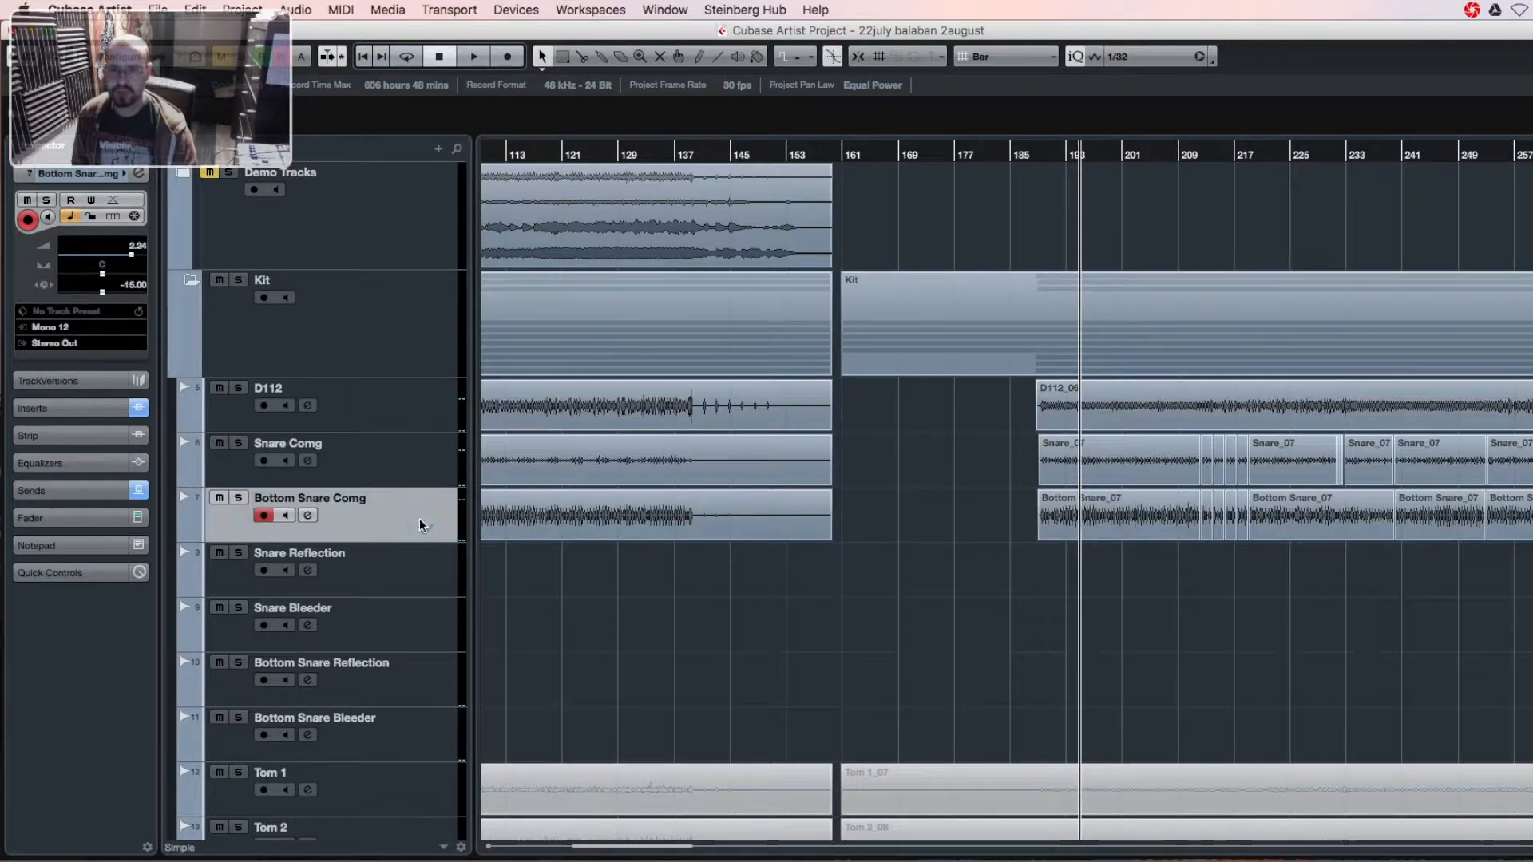
{"action": "left_click", "coordinate": [429, 476]}
{"action": "left_click", "coordinate": [425, 515]}
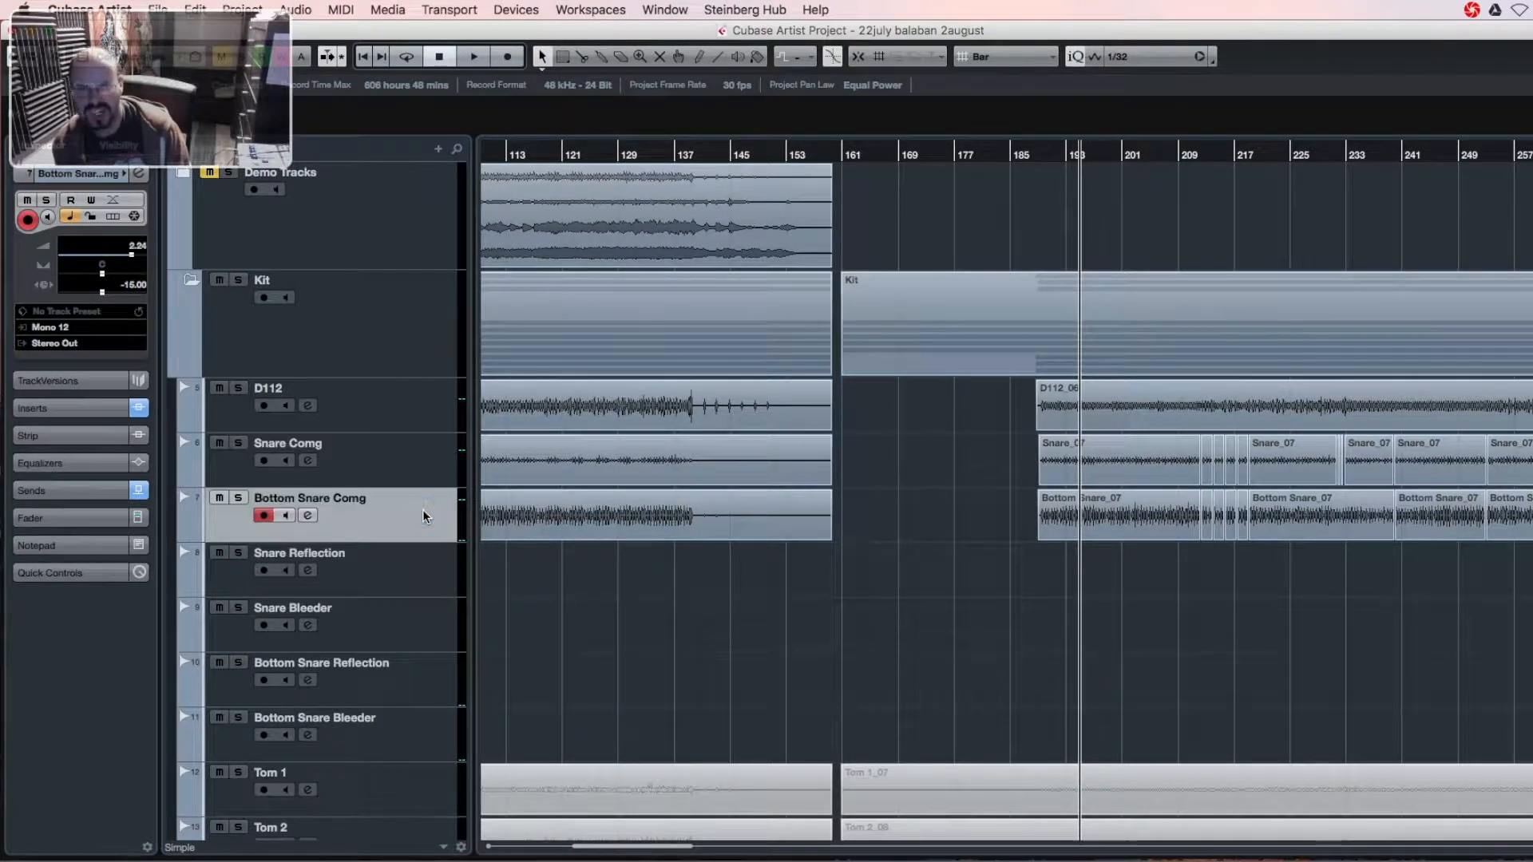
- Place the playhead at the start of the second snare take and open the Trigger 2 insert on the Bottom Snare Comg track
{"action": "left_click", "coordinate": [1041, 153]}
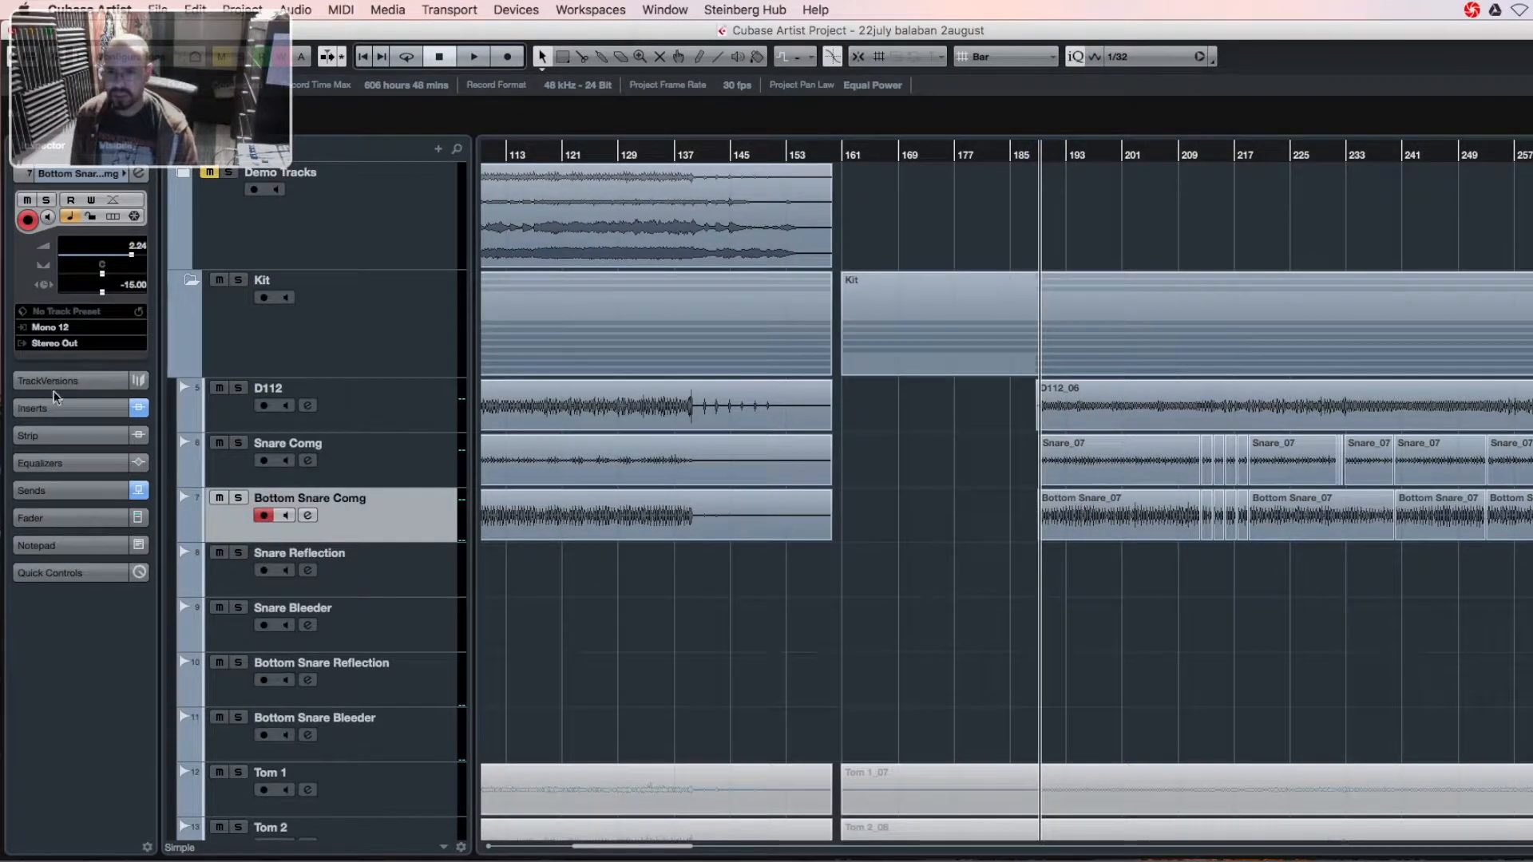
{"action": "left_click", "coordinate": [39, 409]}
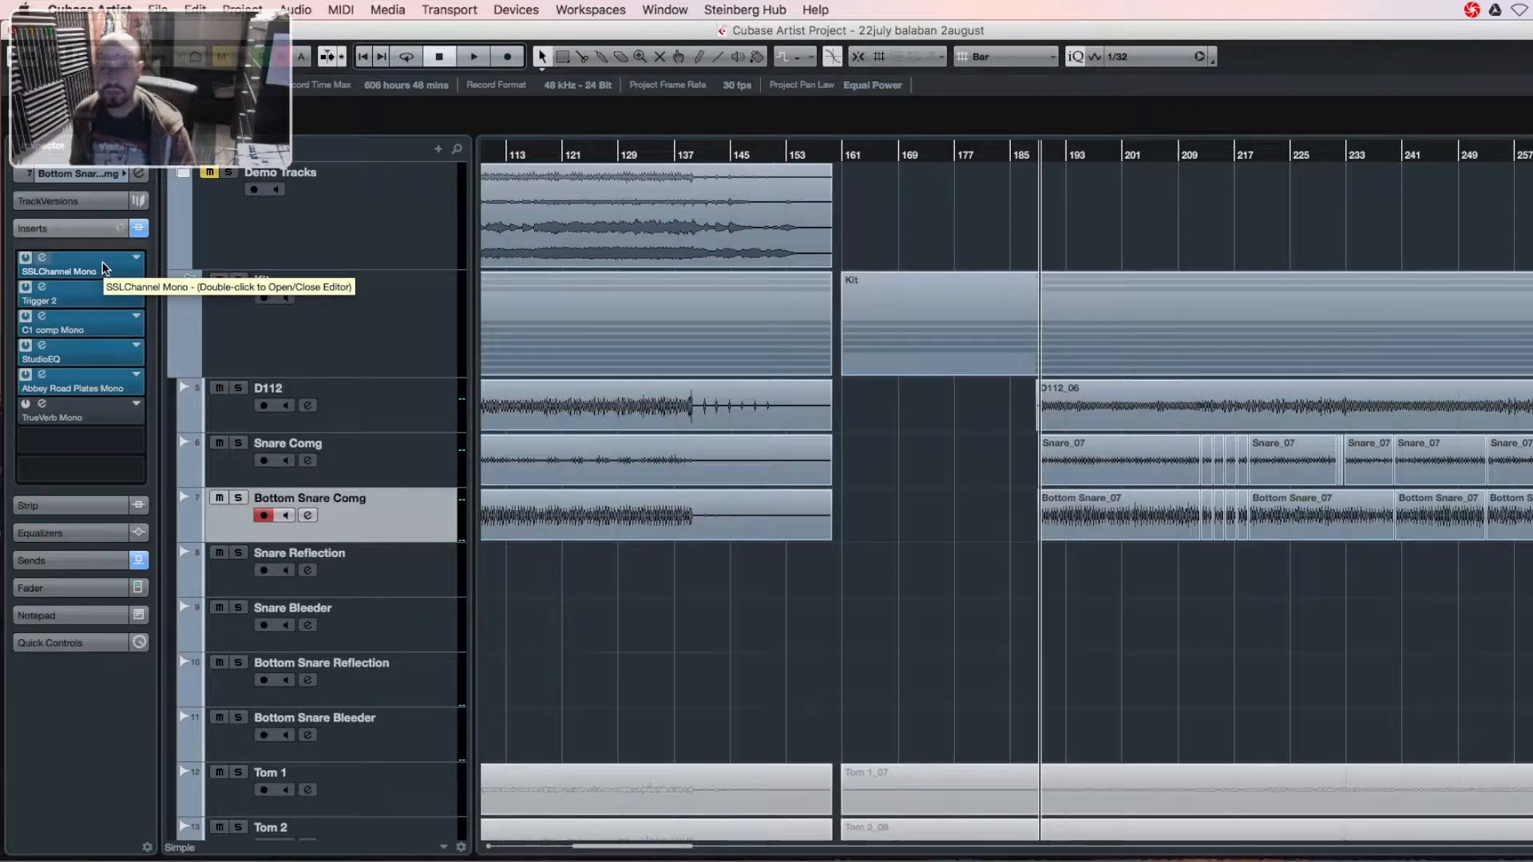
{"action": "double_click", "coordinate": [39, 292]}
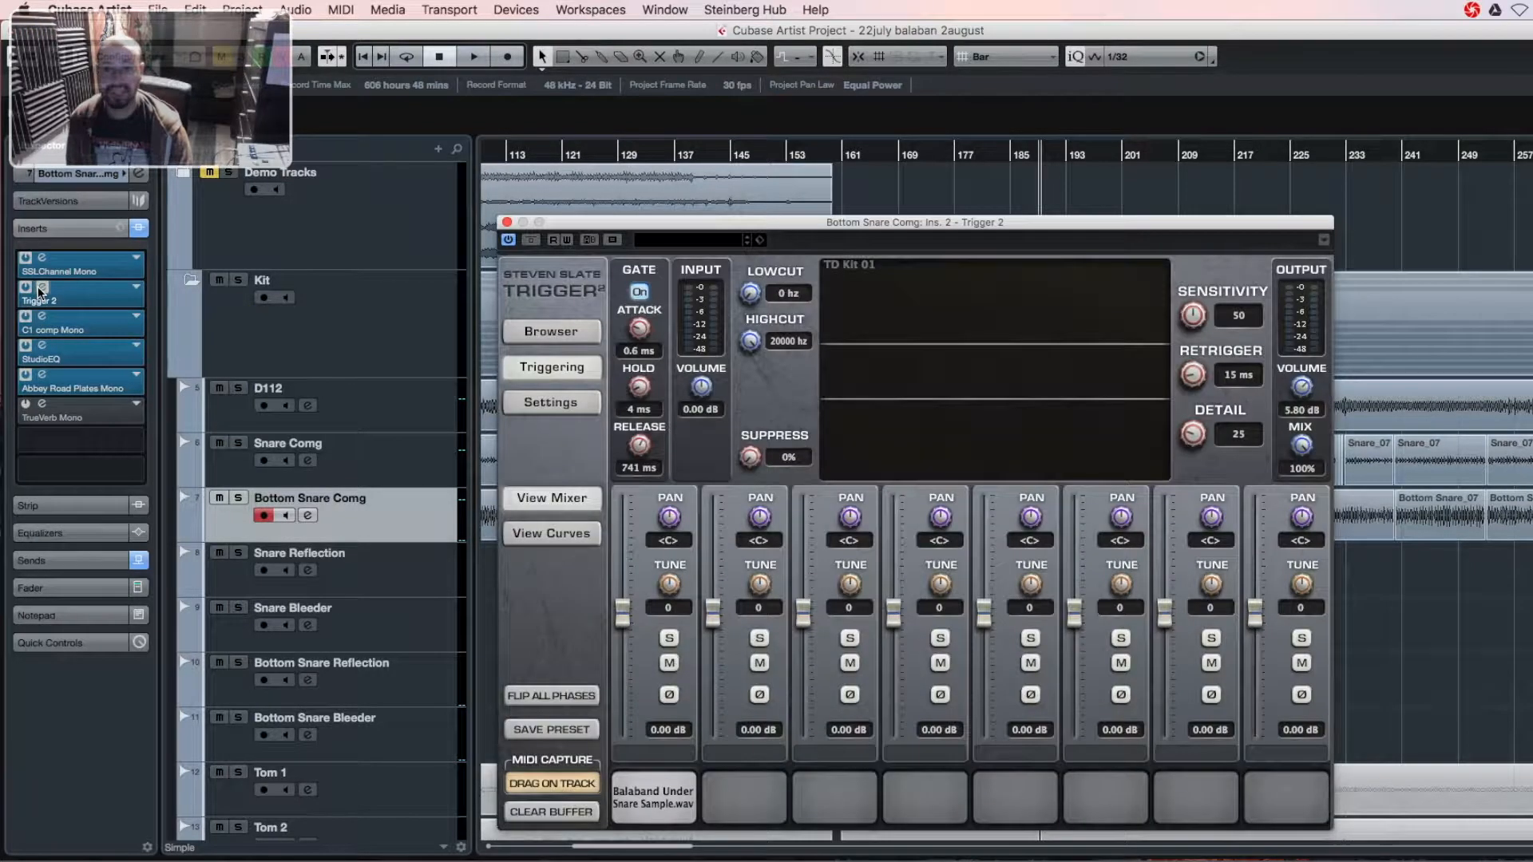
{"action": "left_click_drag", "start_coordinate": [888, 224], "coordinate": [576, 208]}
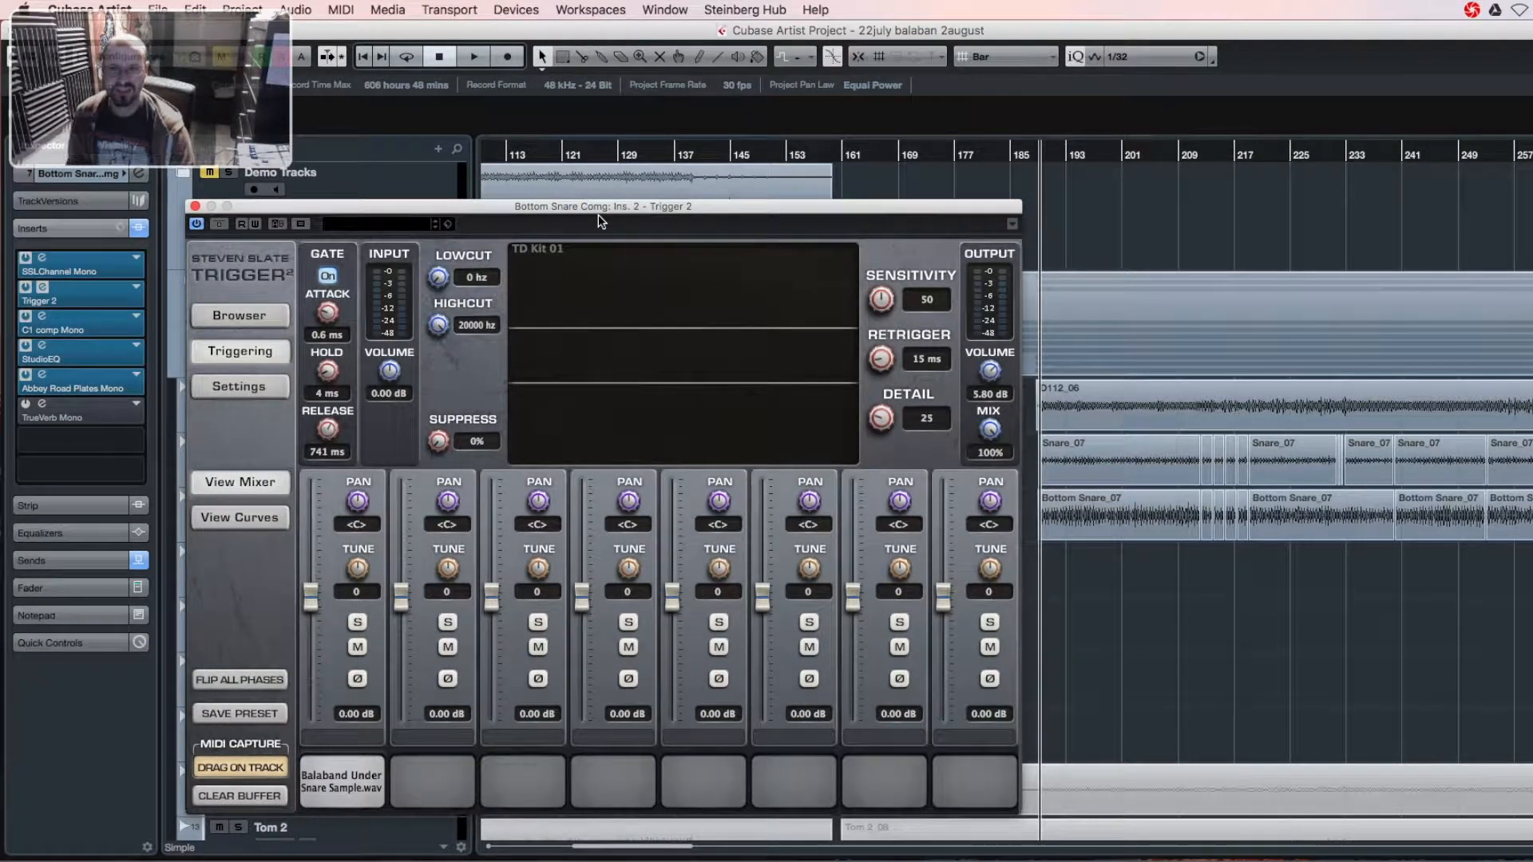
- Solo the Bottom Snare Comg track and play its second take from the start, keeping the Trigger 2 window clear of the clips
{"action": "left_click_drag", "start_coordinate": [1093, 153], "coordinate": [1037, 154]}
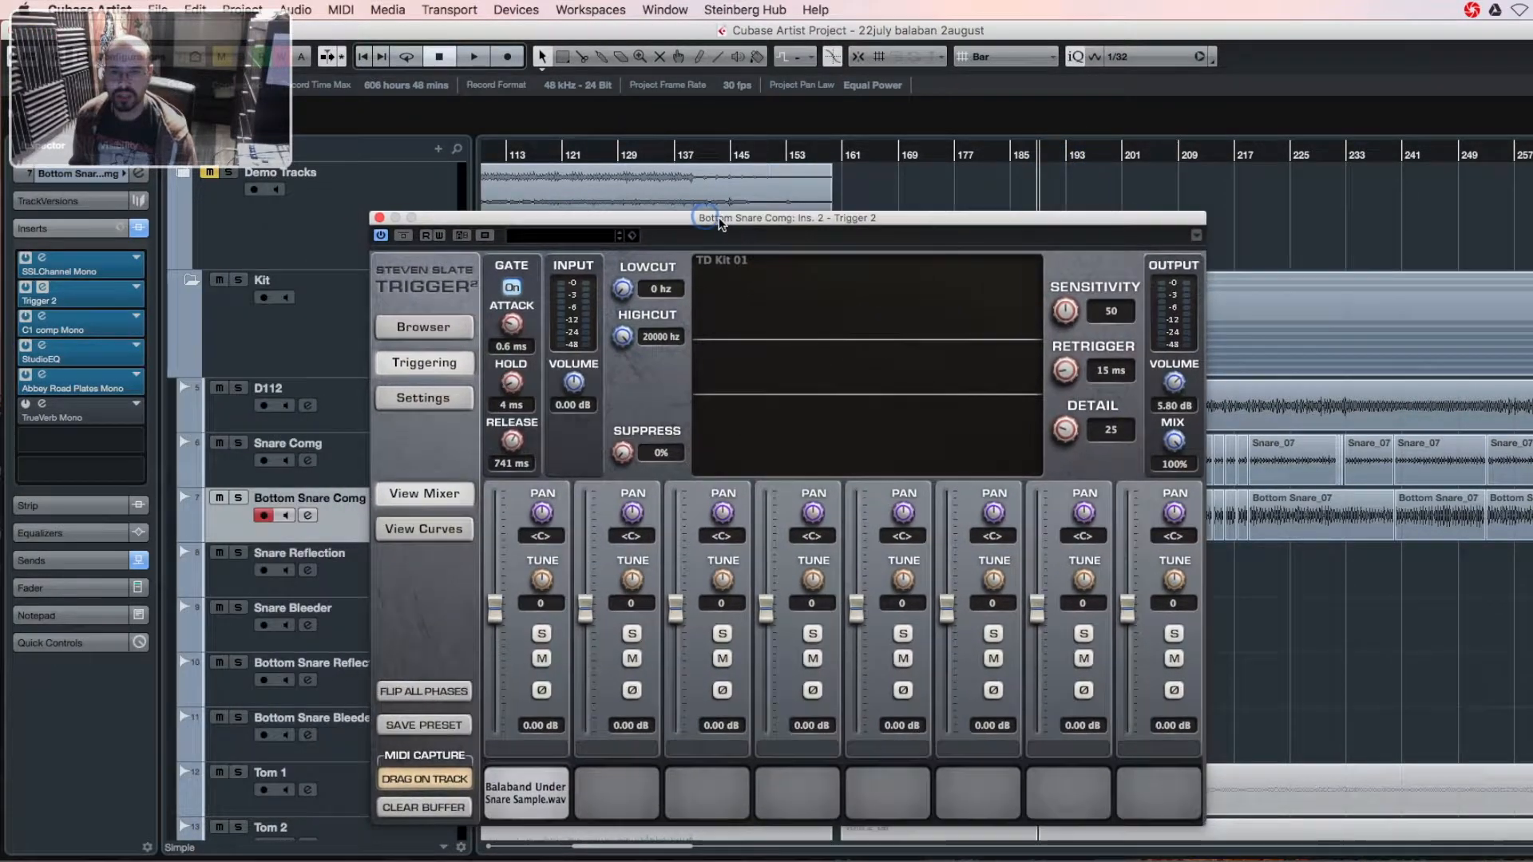
{"action": "left_click_drag", "start_coordinate": [583, 206], "coordinate": [769, 218]}
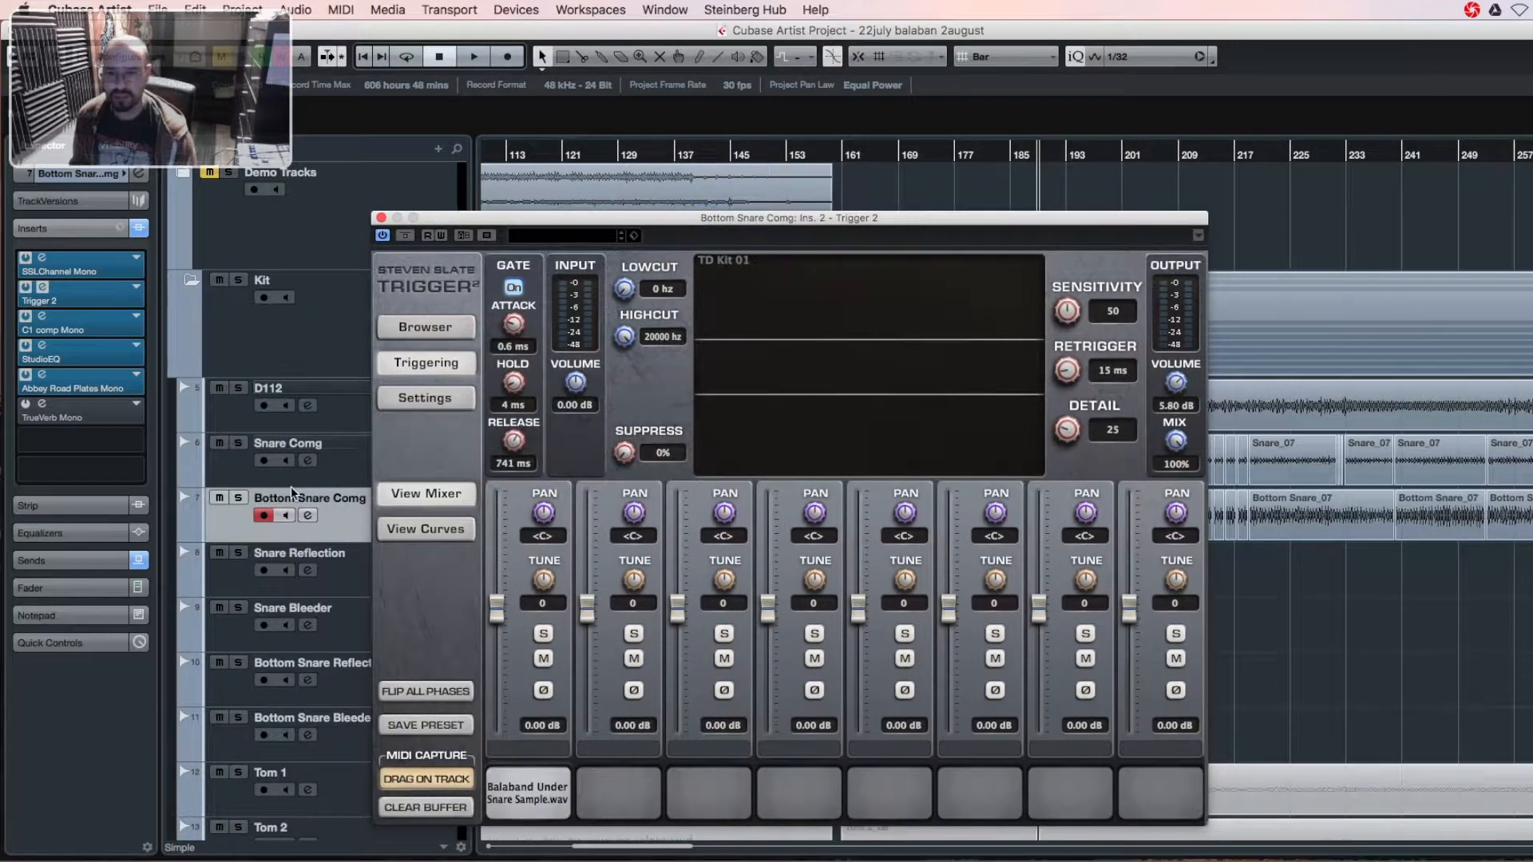
{"action": "left_click", "coordinate": [238, 498]}
{"action": "key", "text": "space"}
{"action": "left_click_drag", "start_coordinate": [847, 223], "coordinate": [641, 192]}
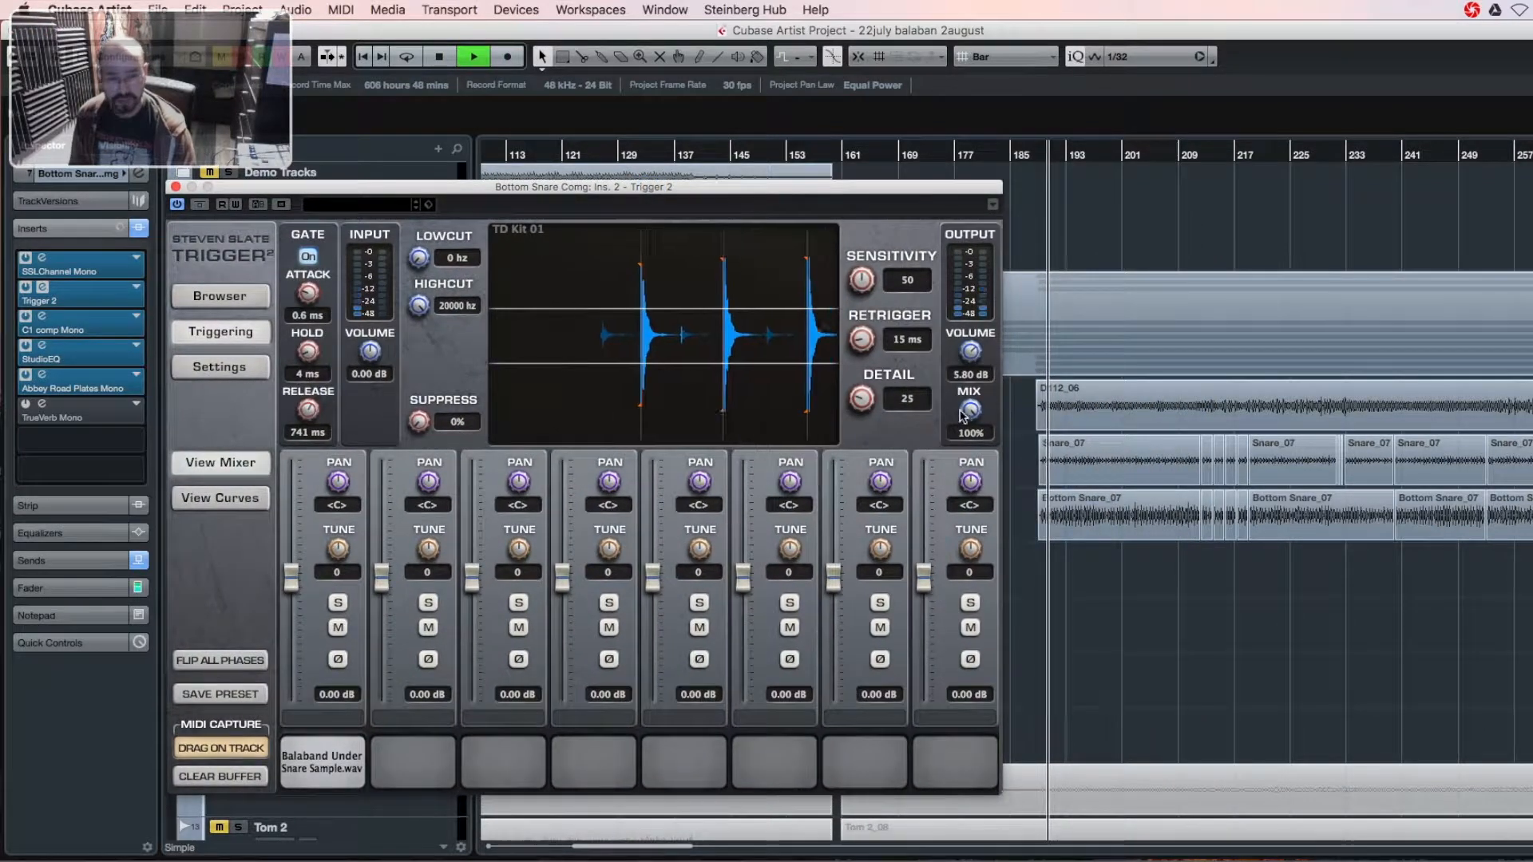
- Compare the snare with Trigger 2 bypassed and active, and with Mix at 0% and 100%, and stop playback
{"action": "left_click", "coordinate": [200, 204]}
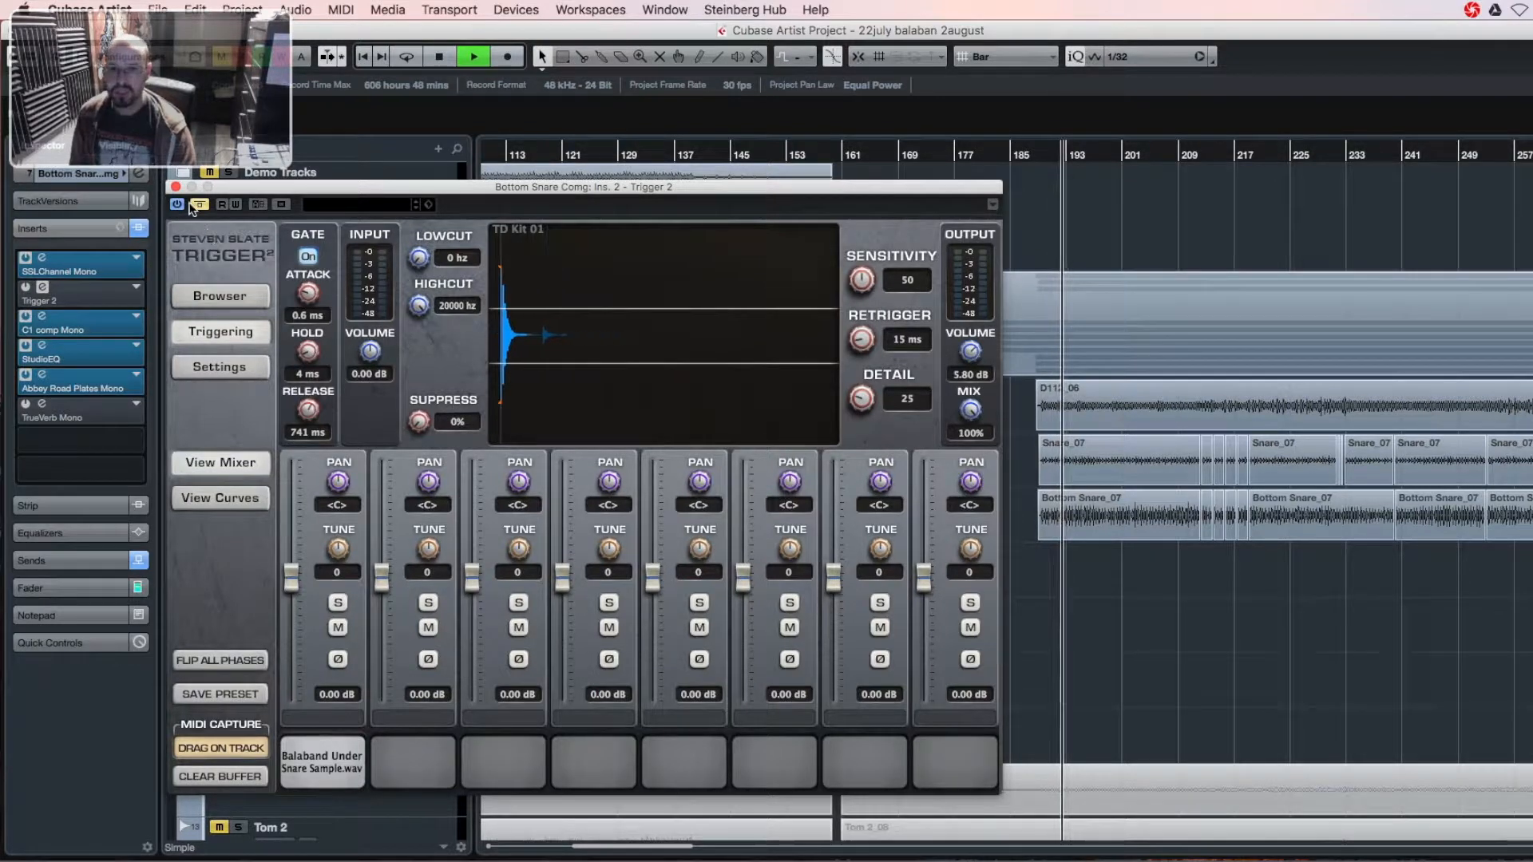
{"action": "left_click", "coordinate": [200, 204]}
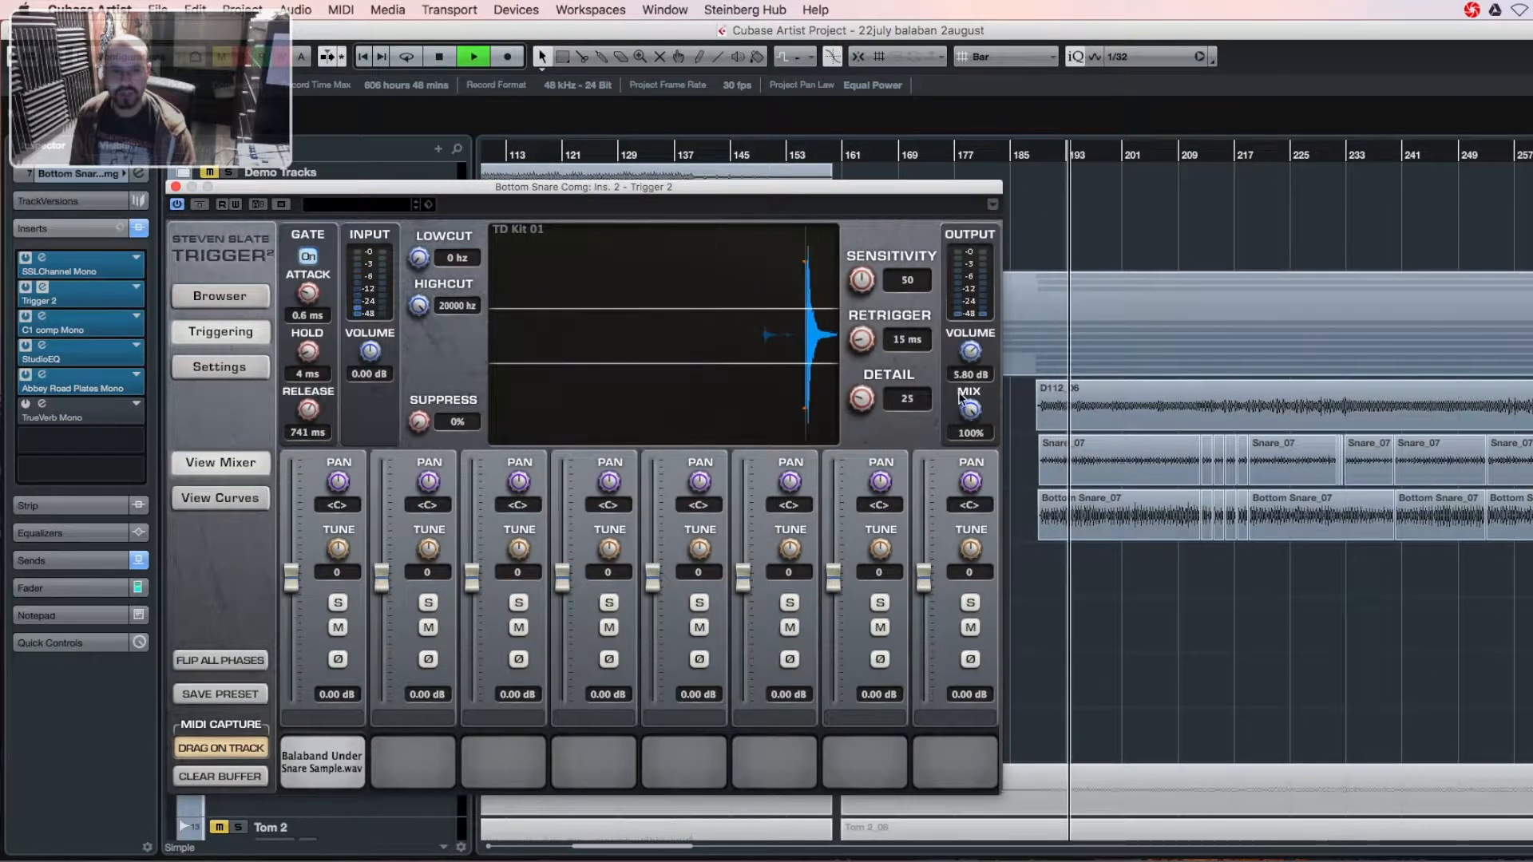
{"action": "left_click_drag", "start_coordinate": [970, 410], "coordinate": [988, 673]}
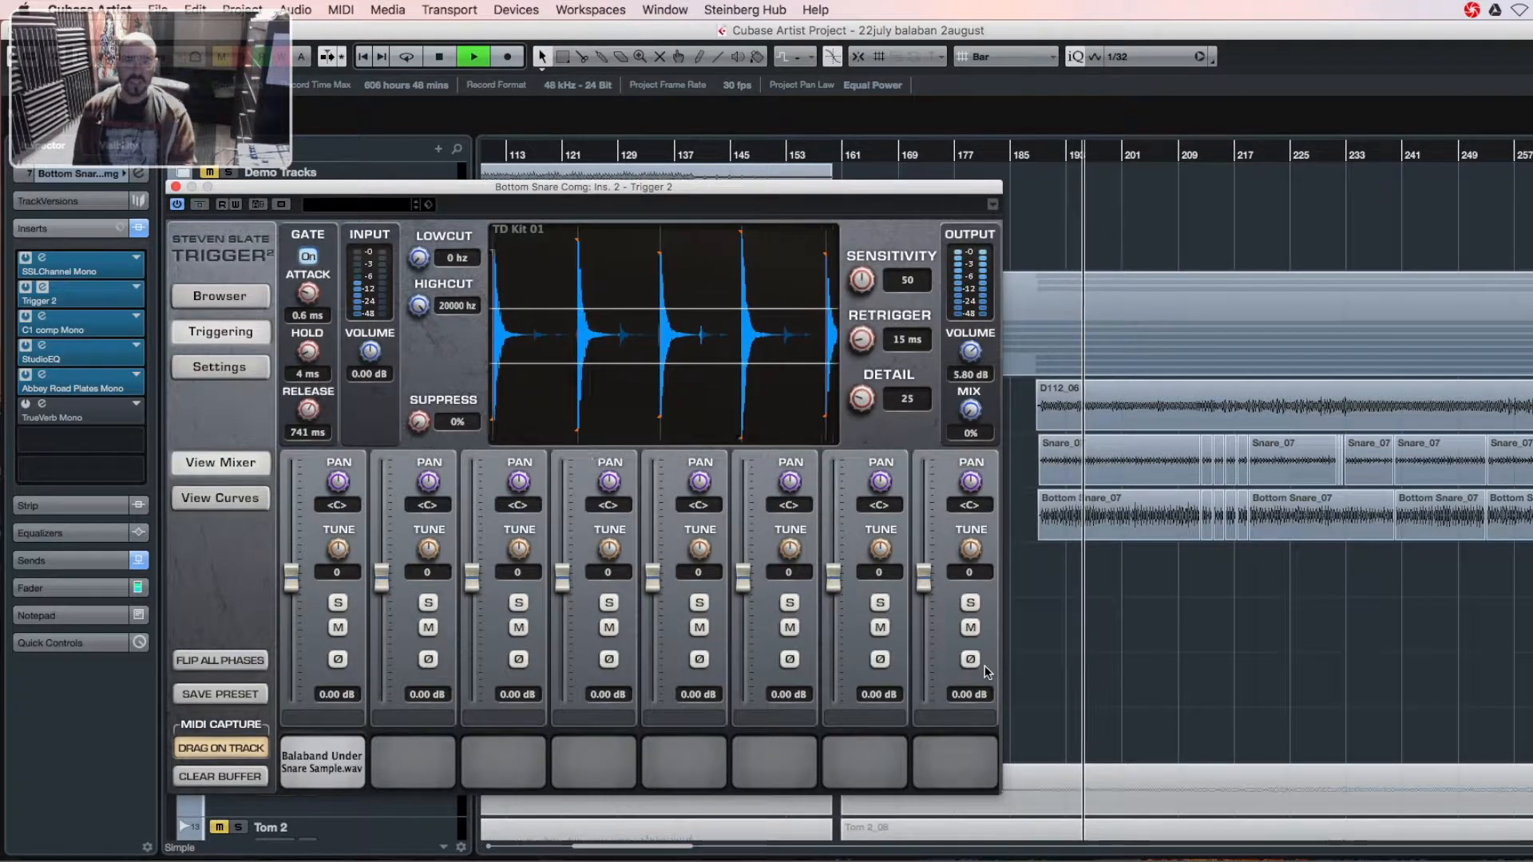
{"action": "double_click", "coordinate": [981, 432]}
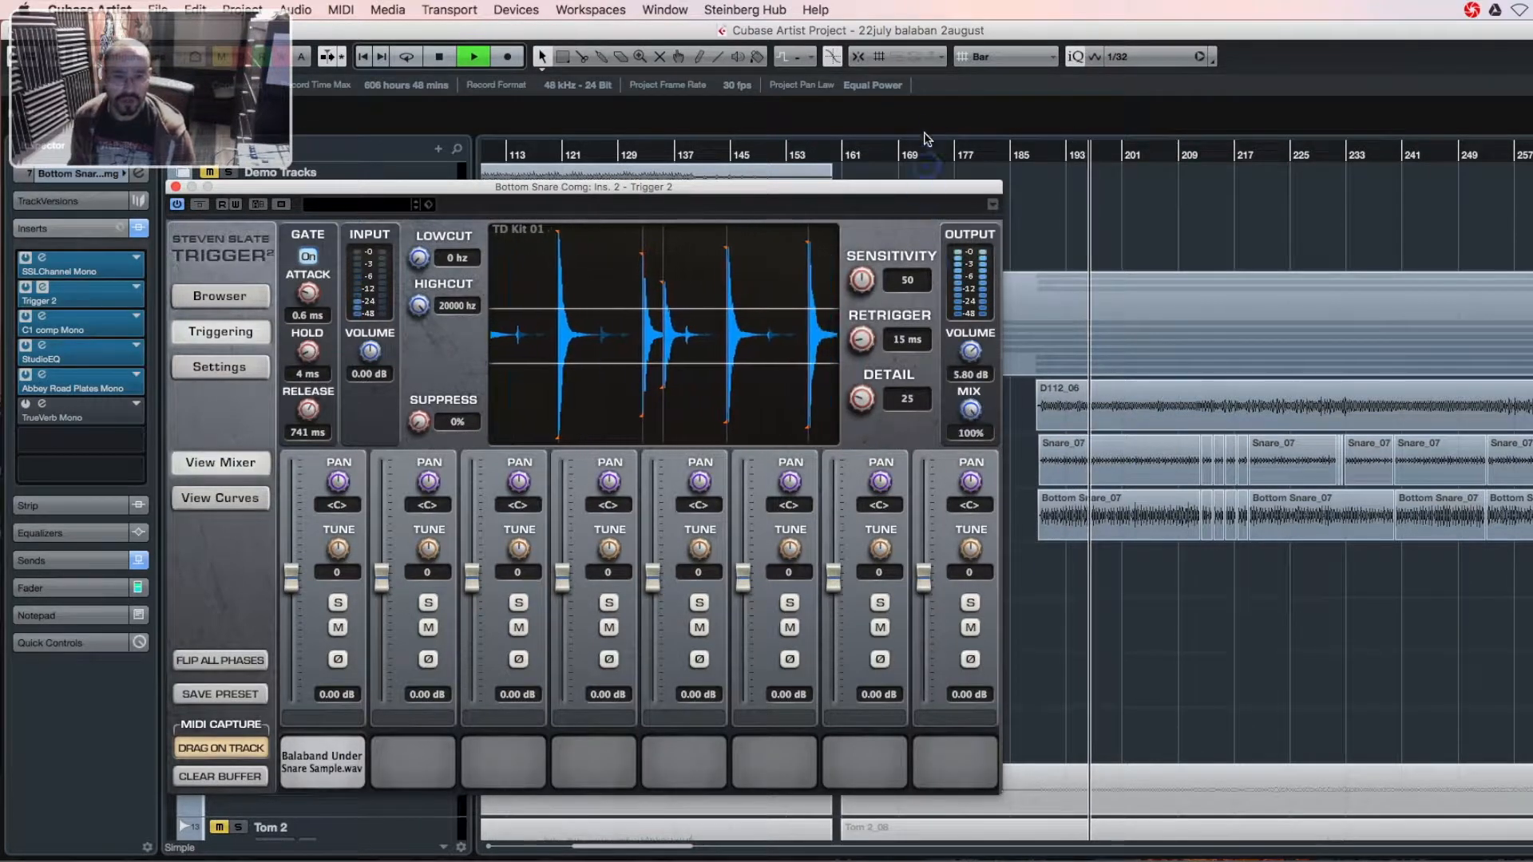
{"action": "key", "text": "space"}
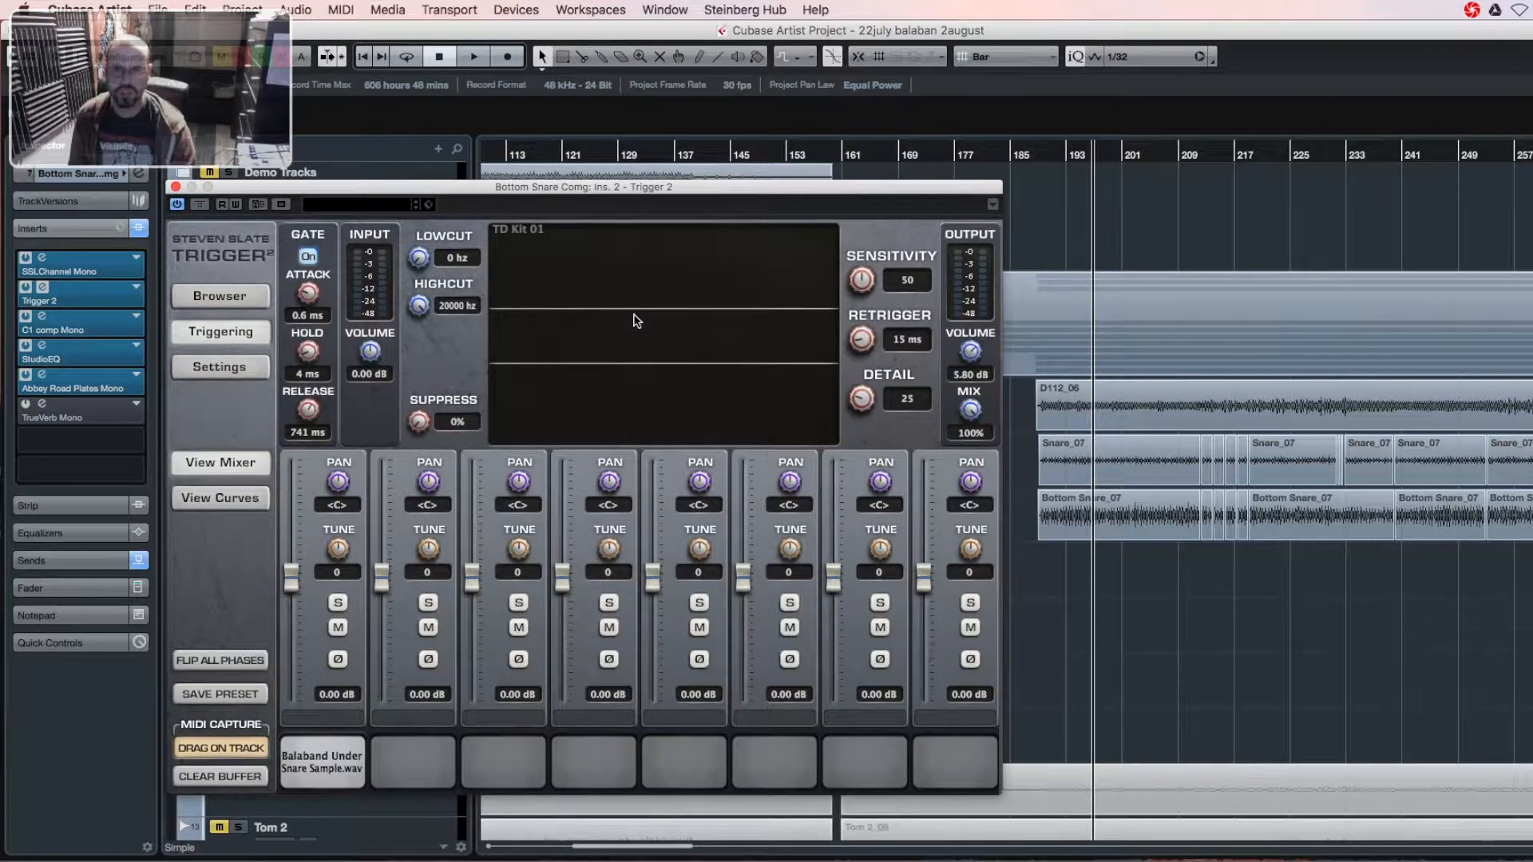
- Show Trigger 2's sample browser with its preset, kick, snare and tom folders
{"action": "left_click_drag", "start_coordinate": [561, 197], "coordinate": [605, 192]}
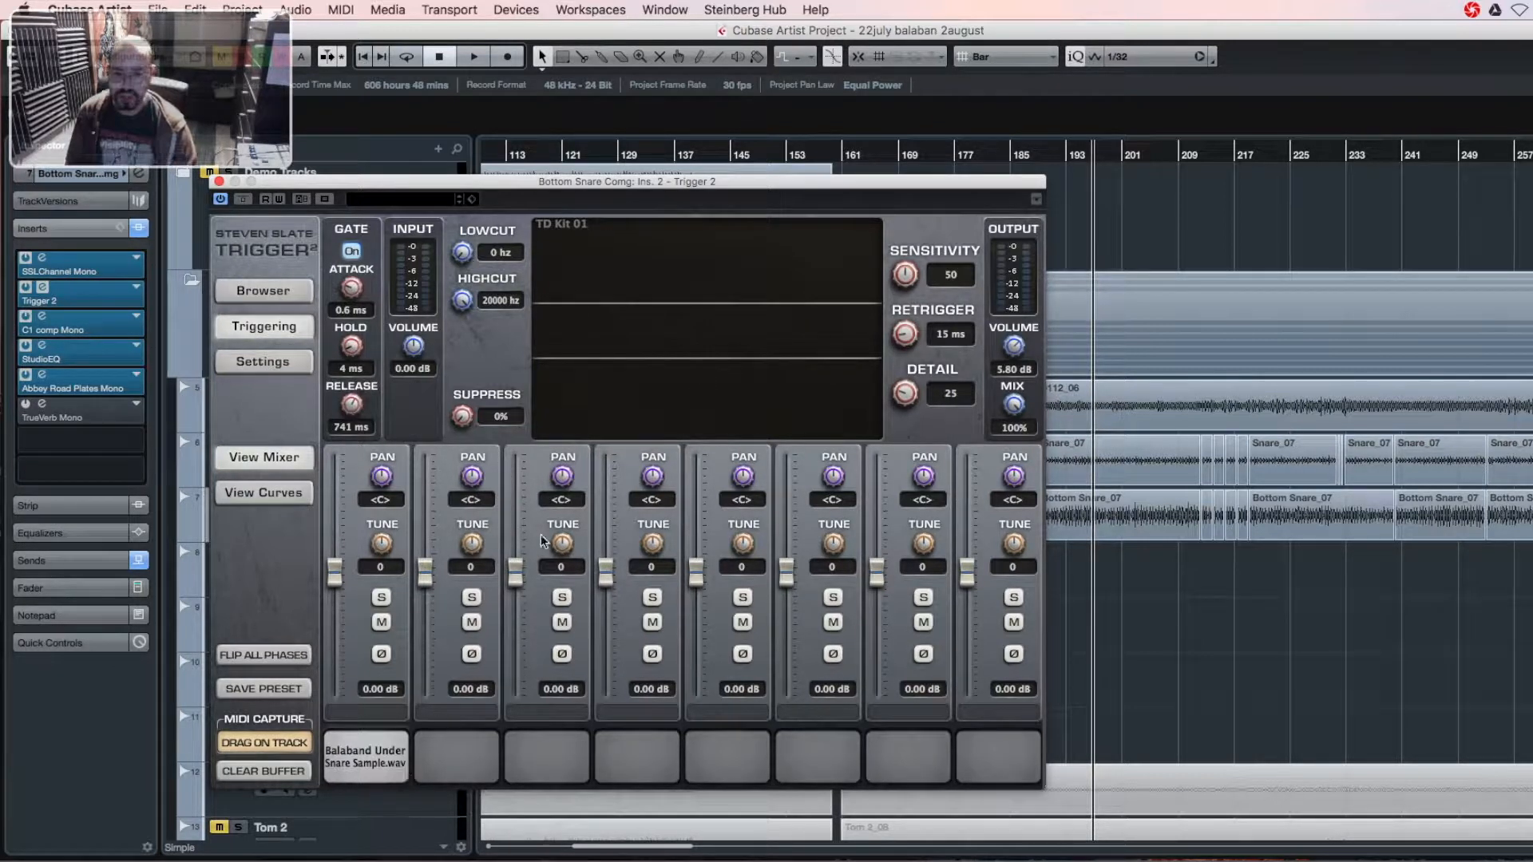
{"action": "left_click", "coordinate": [259, 289]}
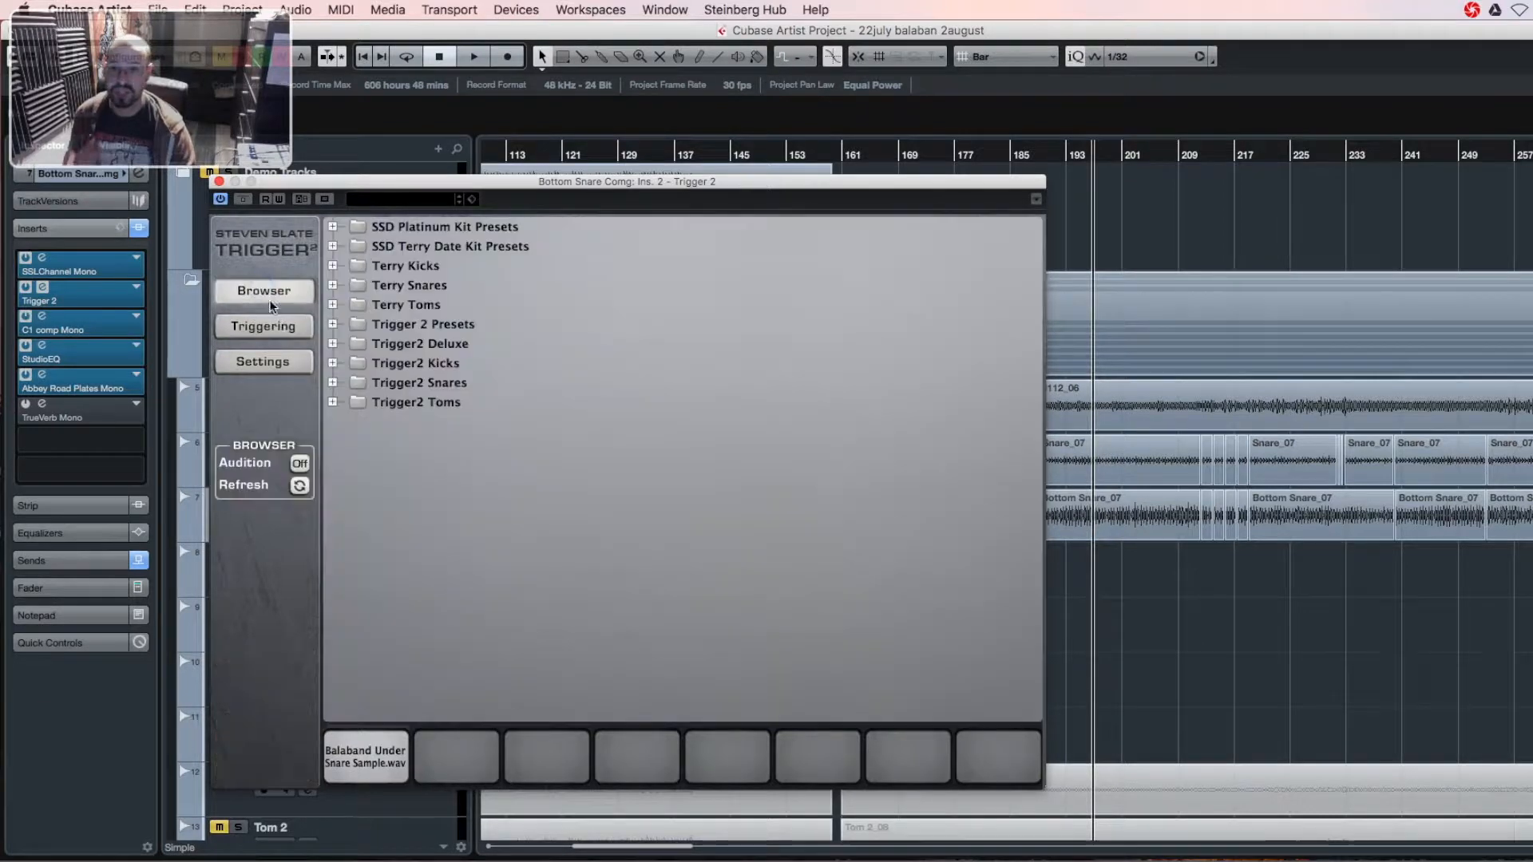
- Show Balaband Under Snare Sample.wav in the Trigger2 Snares folder, return to Trigger 2's Triggering page, and close the plug-in
{"action": "left_click", "coordinate": [333, 382]}
{"action": "left_click", "coordinate": [459, 424]}
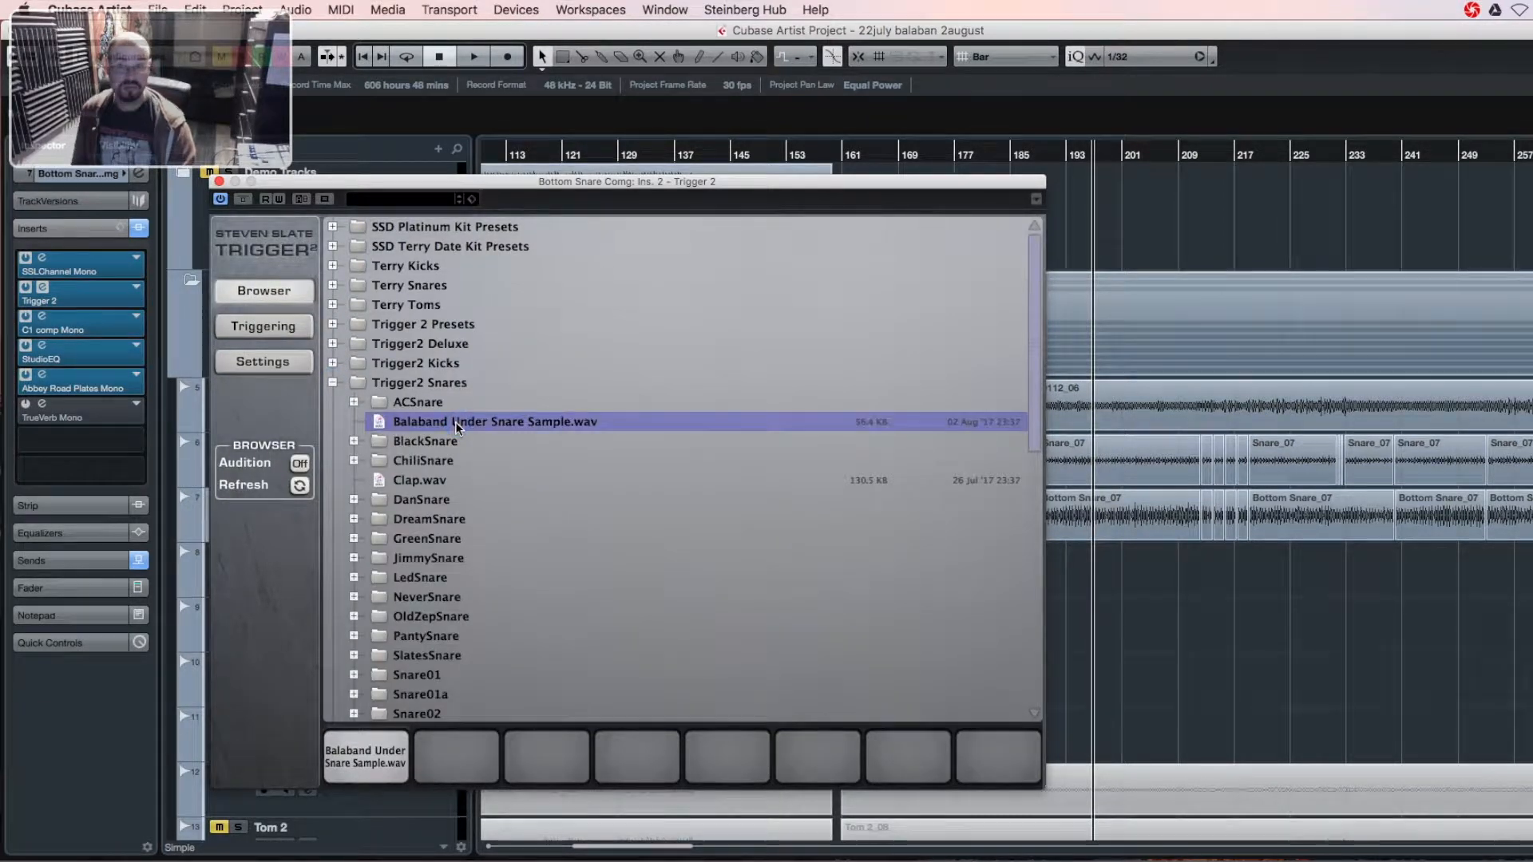
{"action": "left_click", "coordinate": [269, 330]}
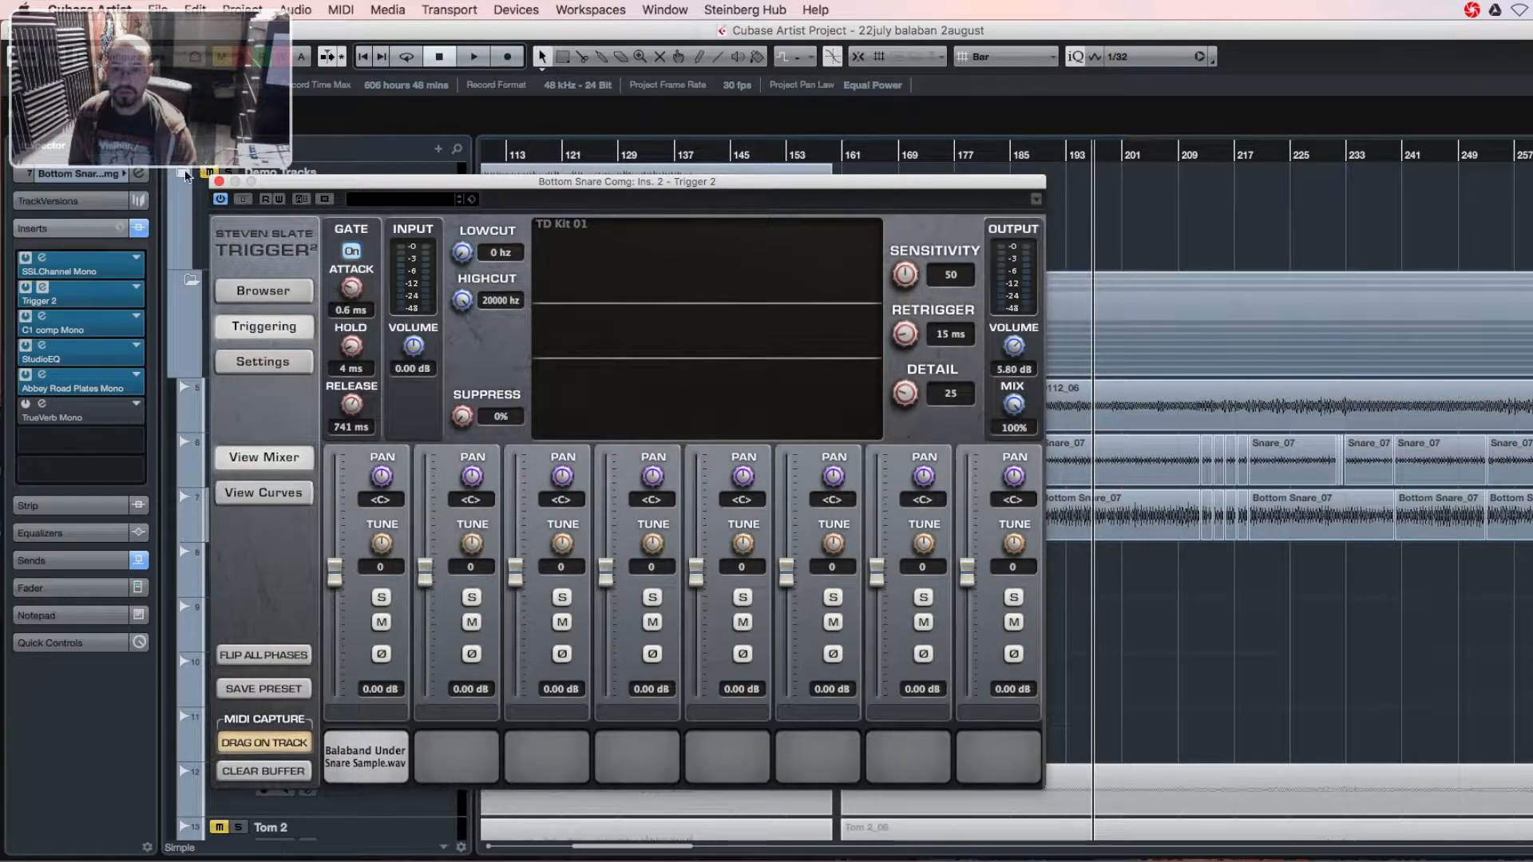
{"action": "left_click", "coordinate": [219, 182]}
- Examine the Trigger 2 insert on the D112 kick track and close its window
{"action": "left_click", "coordinate": [435, 407]}
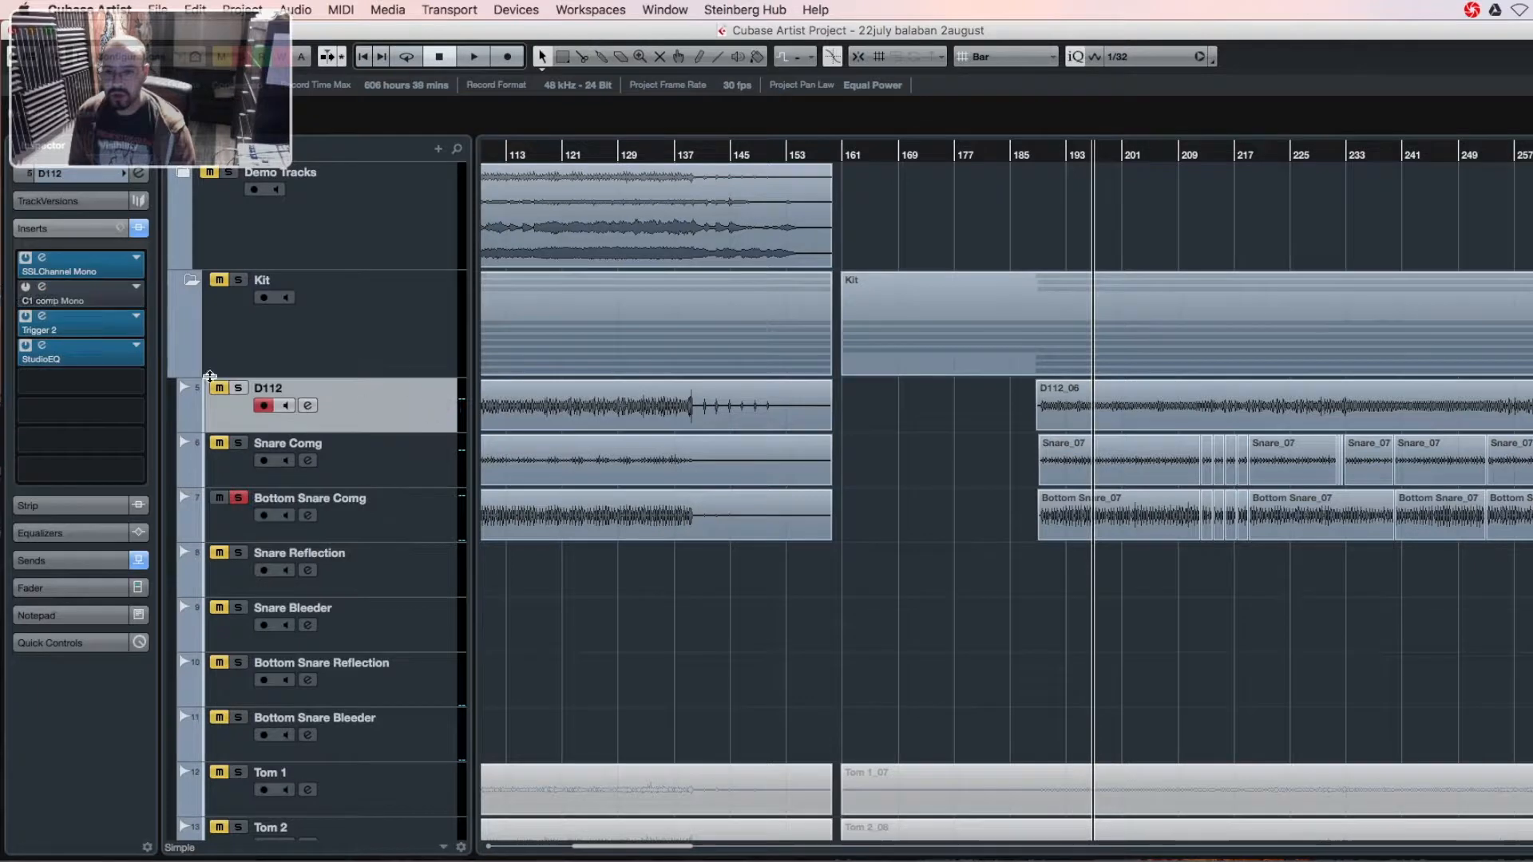
{"action": "left_click", "coordinate": [42, 317]}
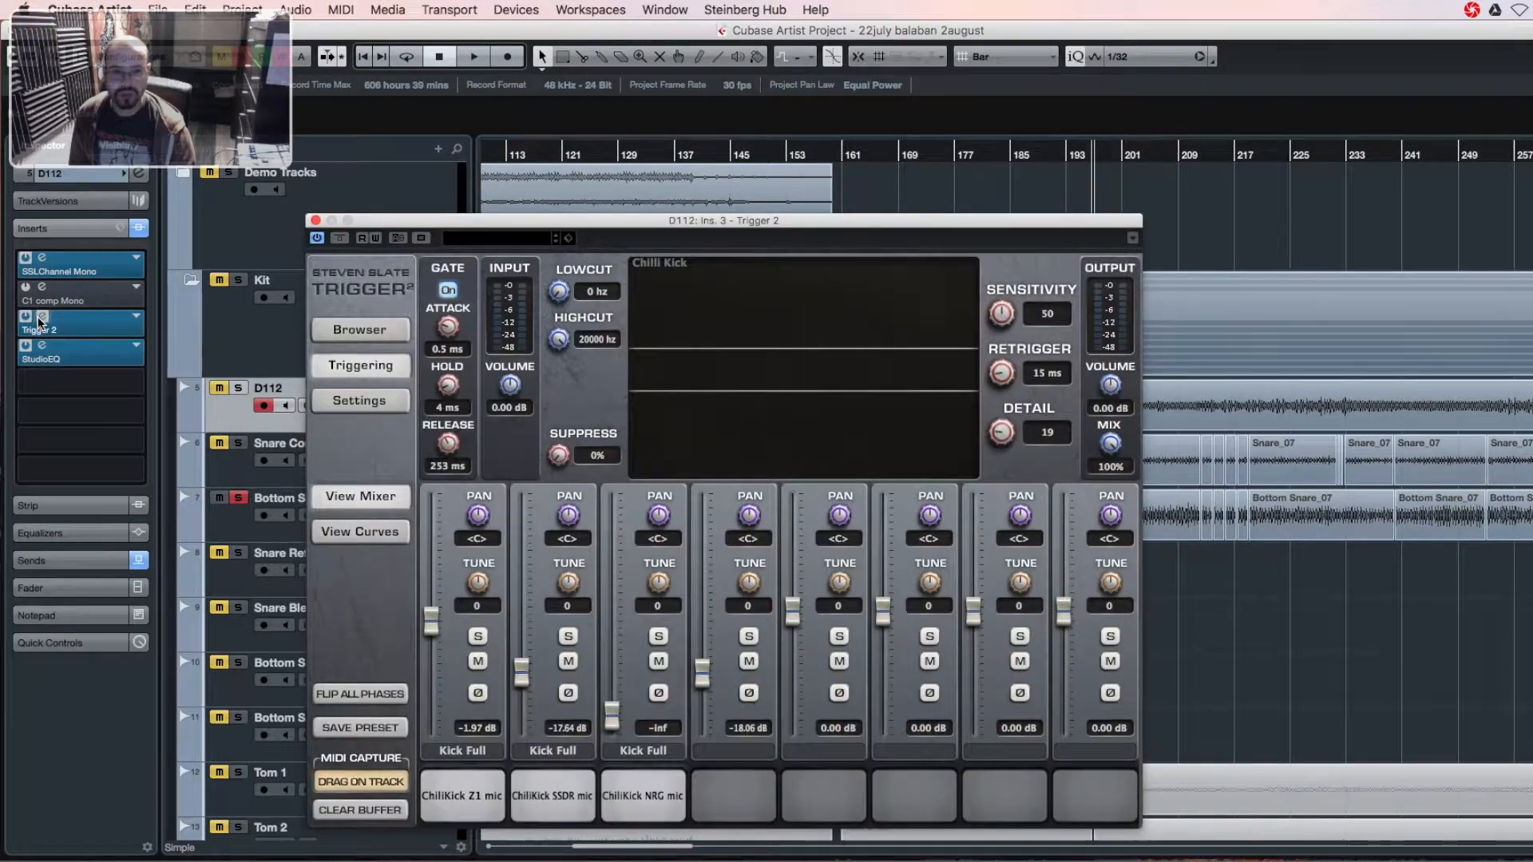
{"action": "left_click", "coordinate": [314, 221]}
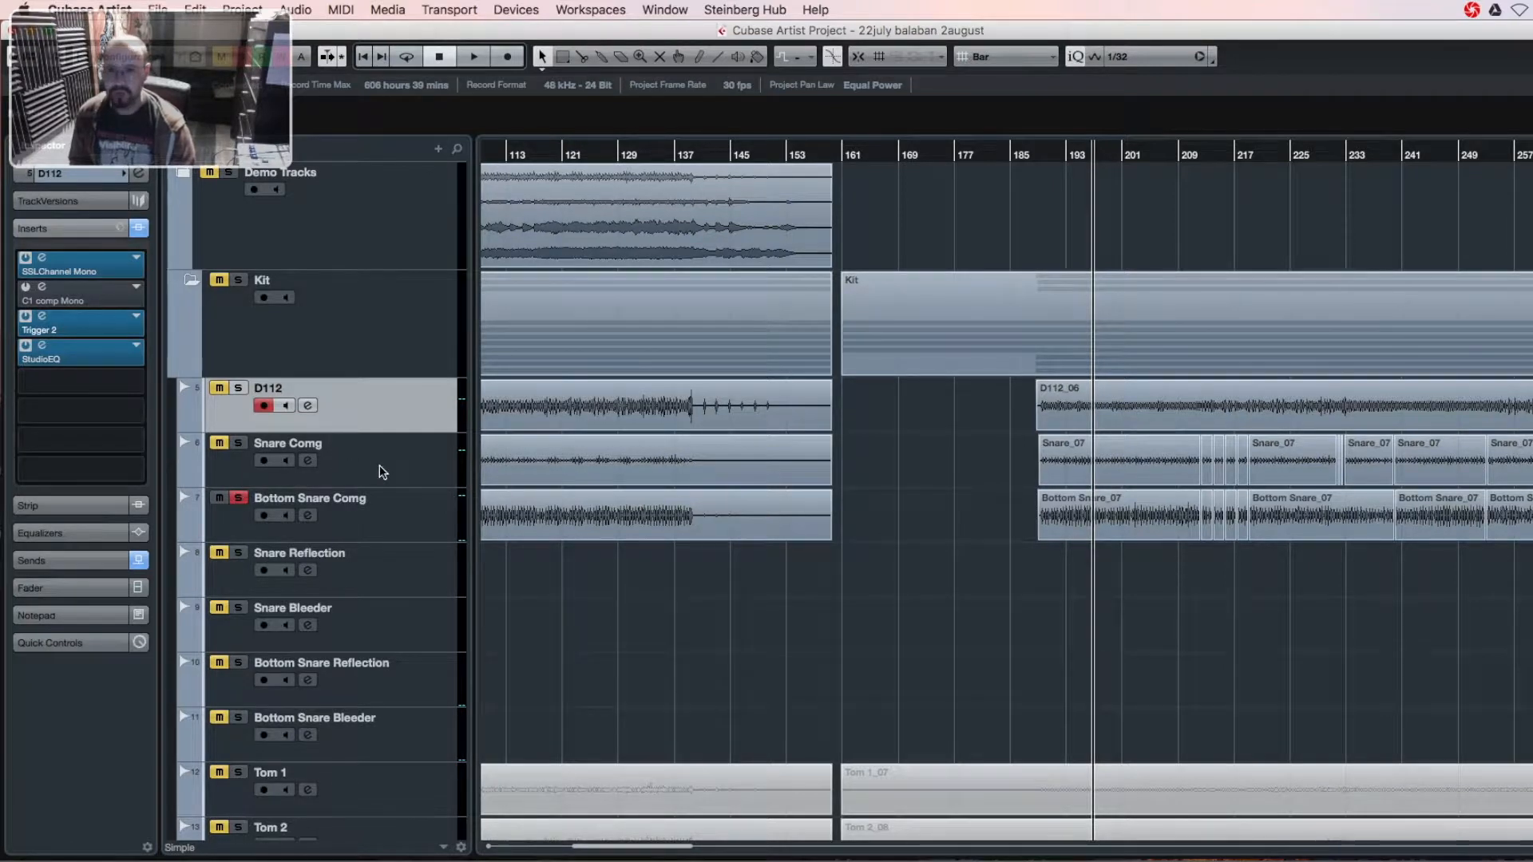
- Unsolo Bottom Snare Comg and examine its C1 comp and Abbey Road Plates inserts during playback, then close both and stop
{"action": "left_click", "coordinate": [238, 498]}
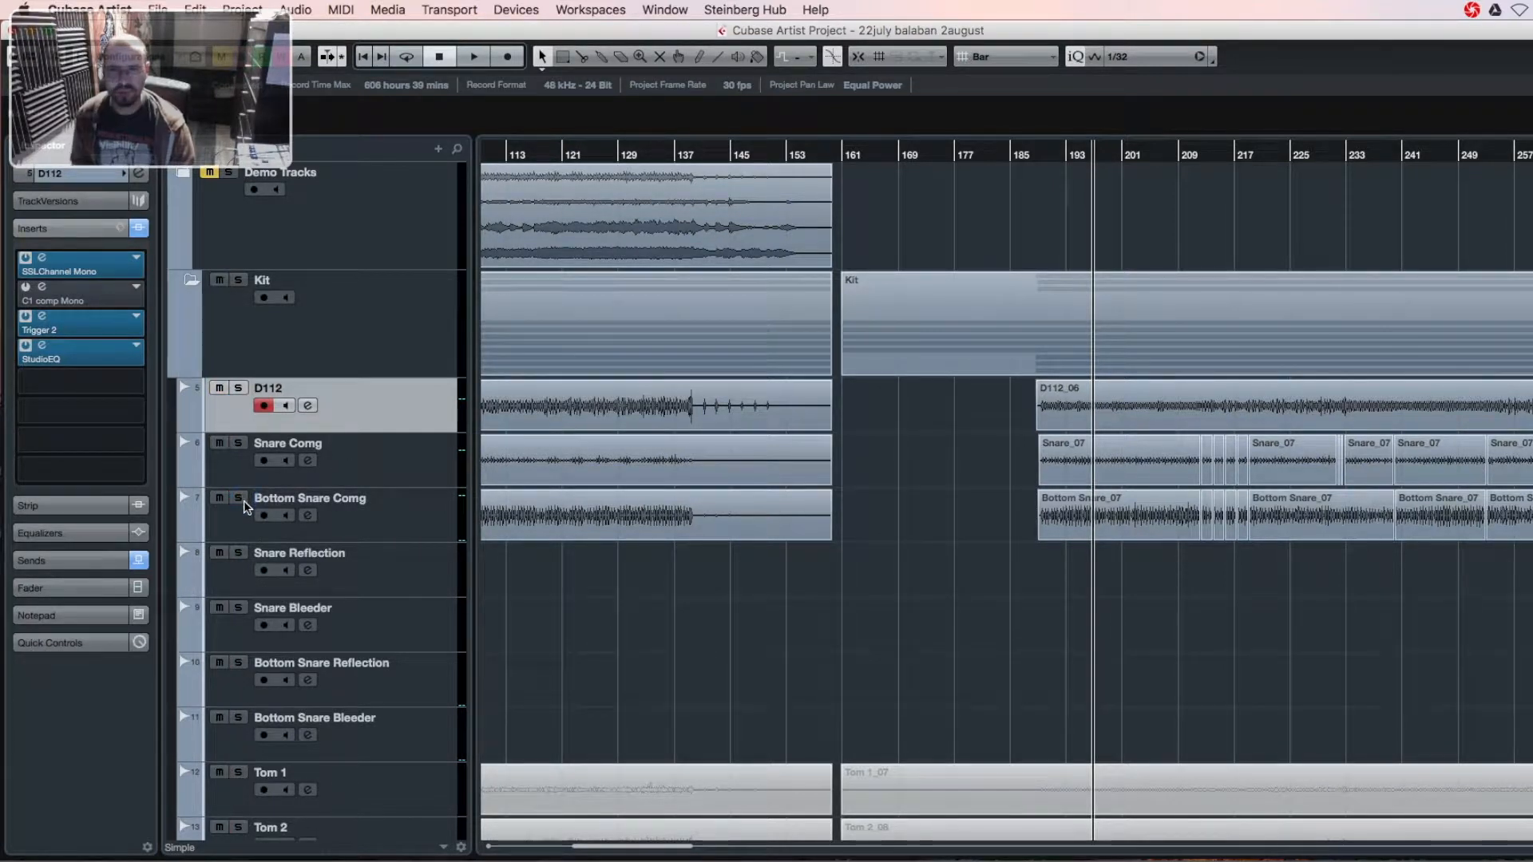
{"action": "left_click", "coordinate": [438, 511]}
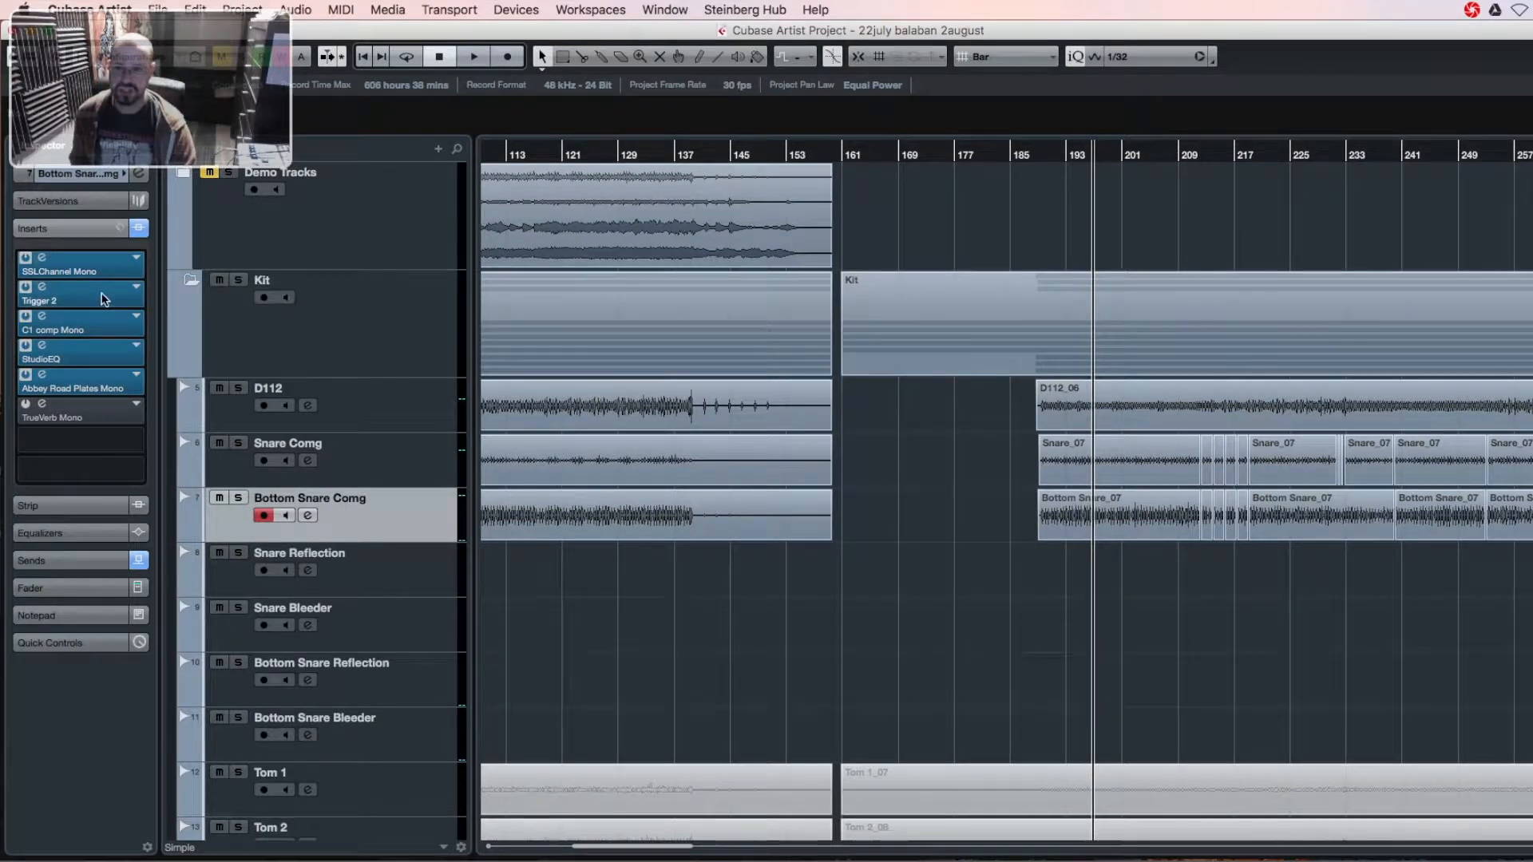
{"action": "left_click", "coordinate": [38, 317]}
{"action": "key", "text": "space"}
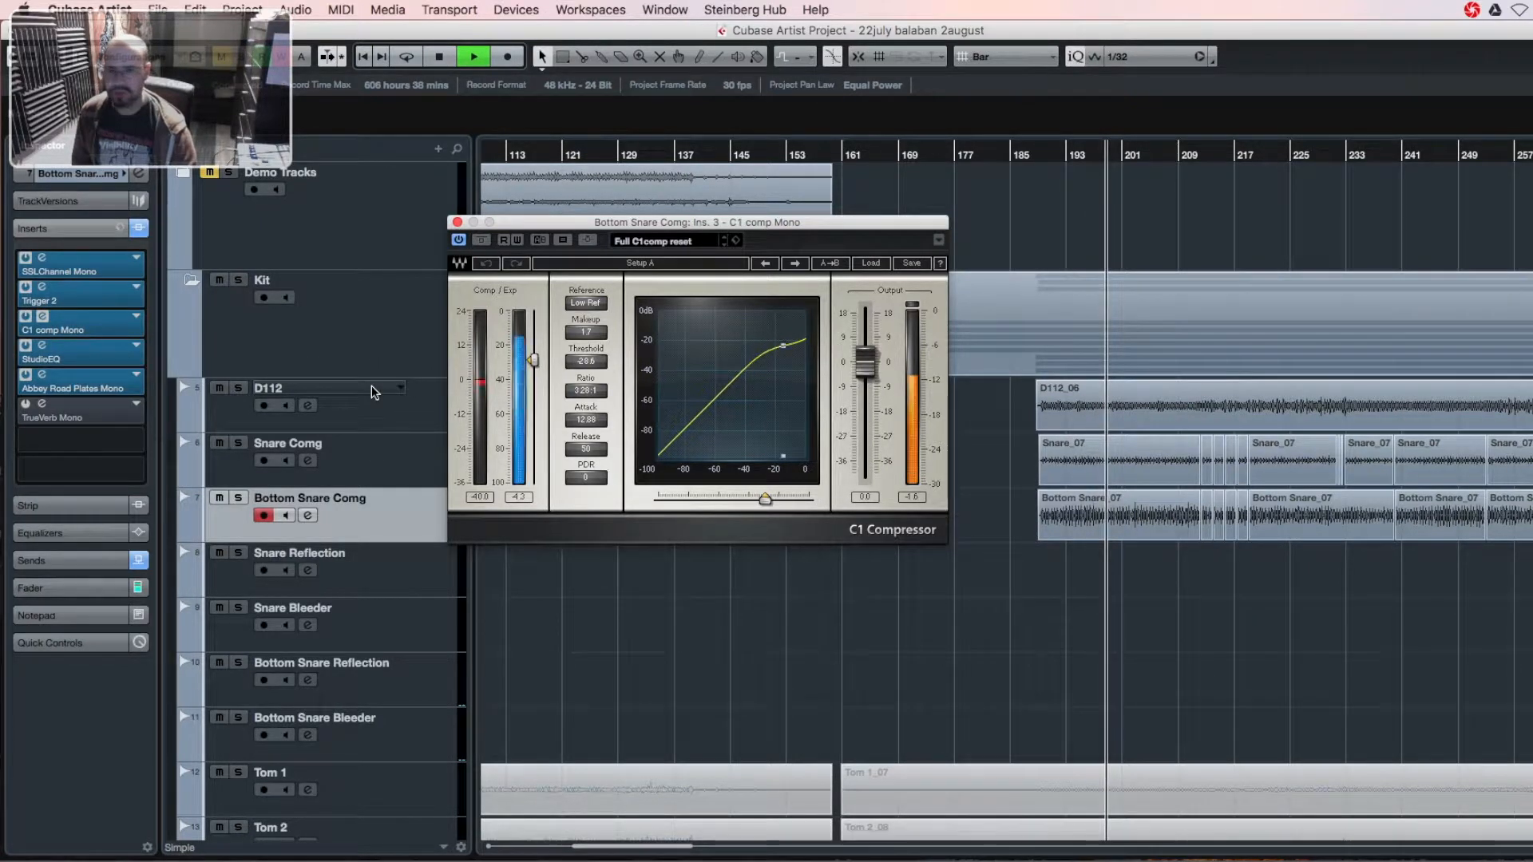
{"action": "double_click", "coordinate": [36, 383]}
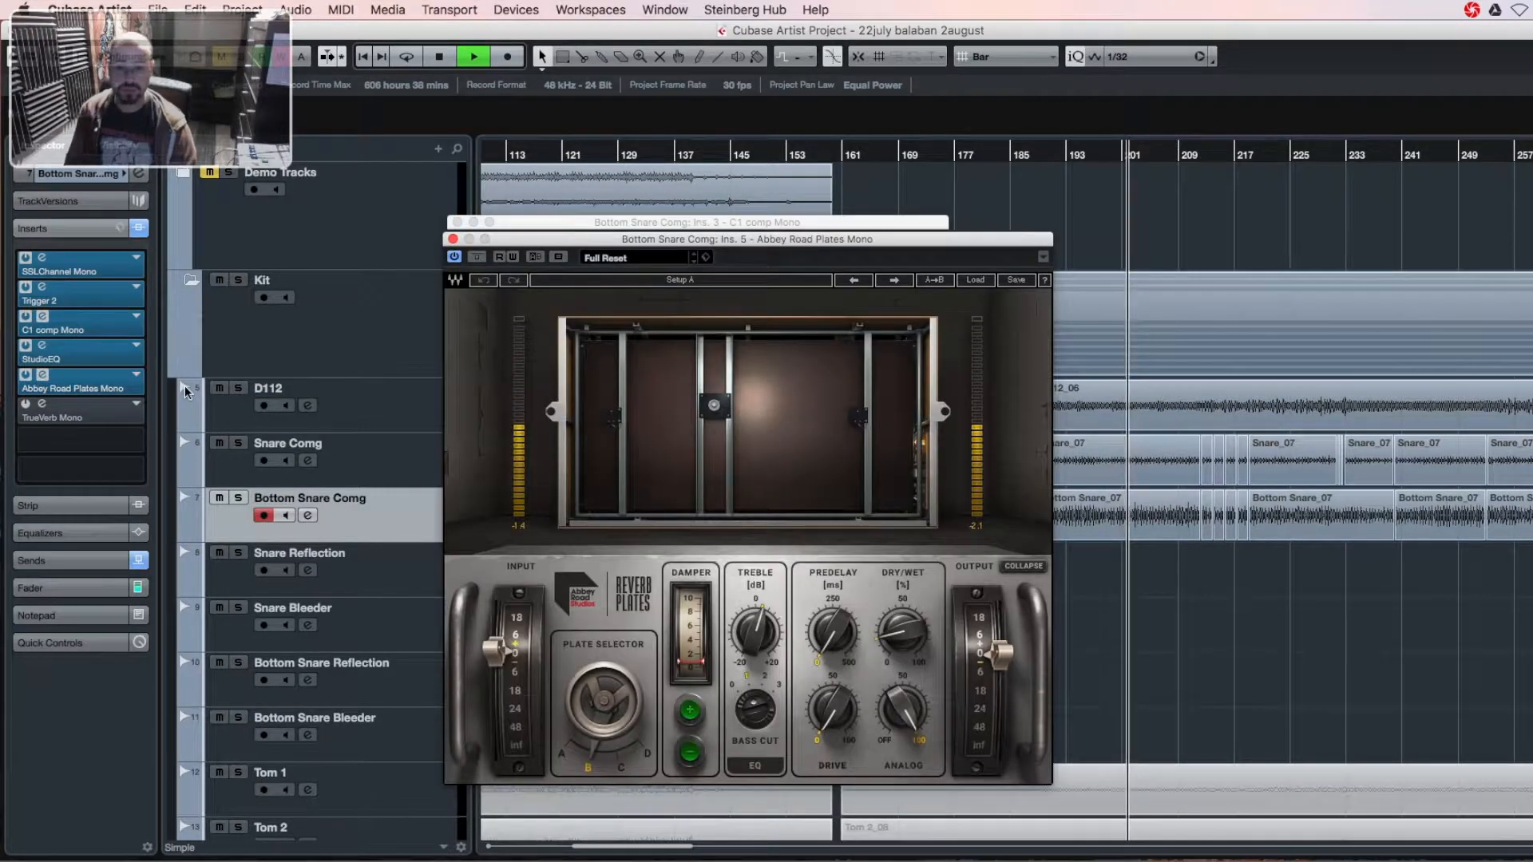
{"action": "left_click", "coordinate": [452, 239]}
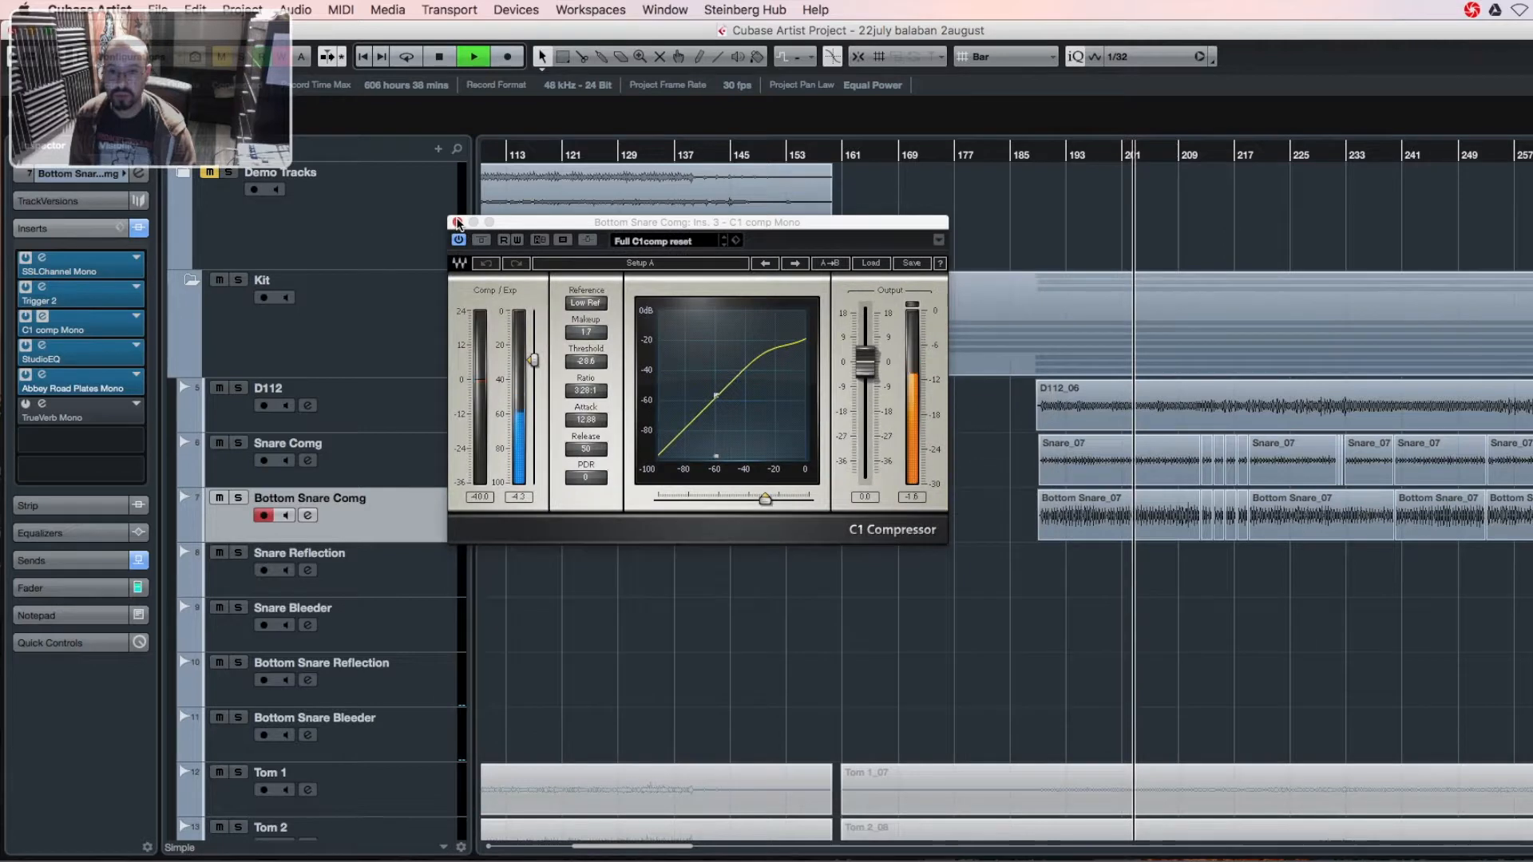
{"action": "left_click", "coordinate": [457, 222]}
{"action": "key", "text": "space"}
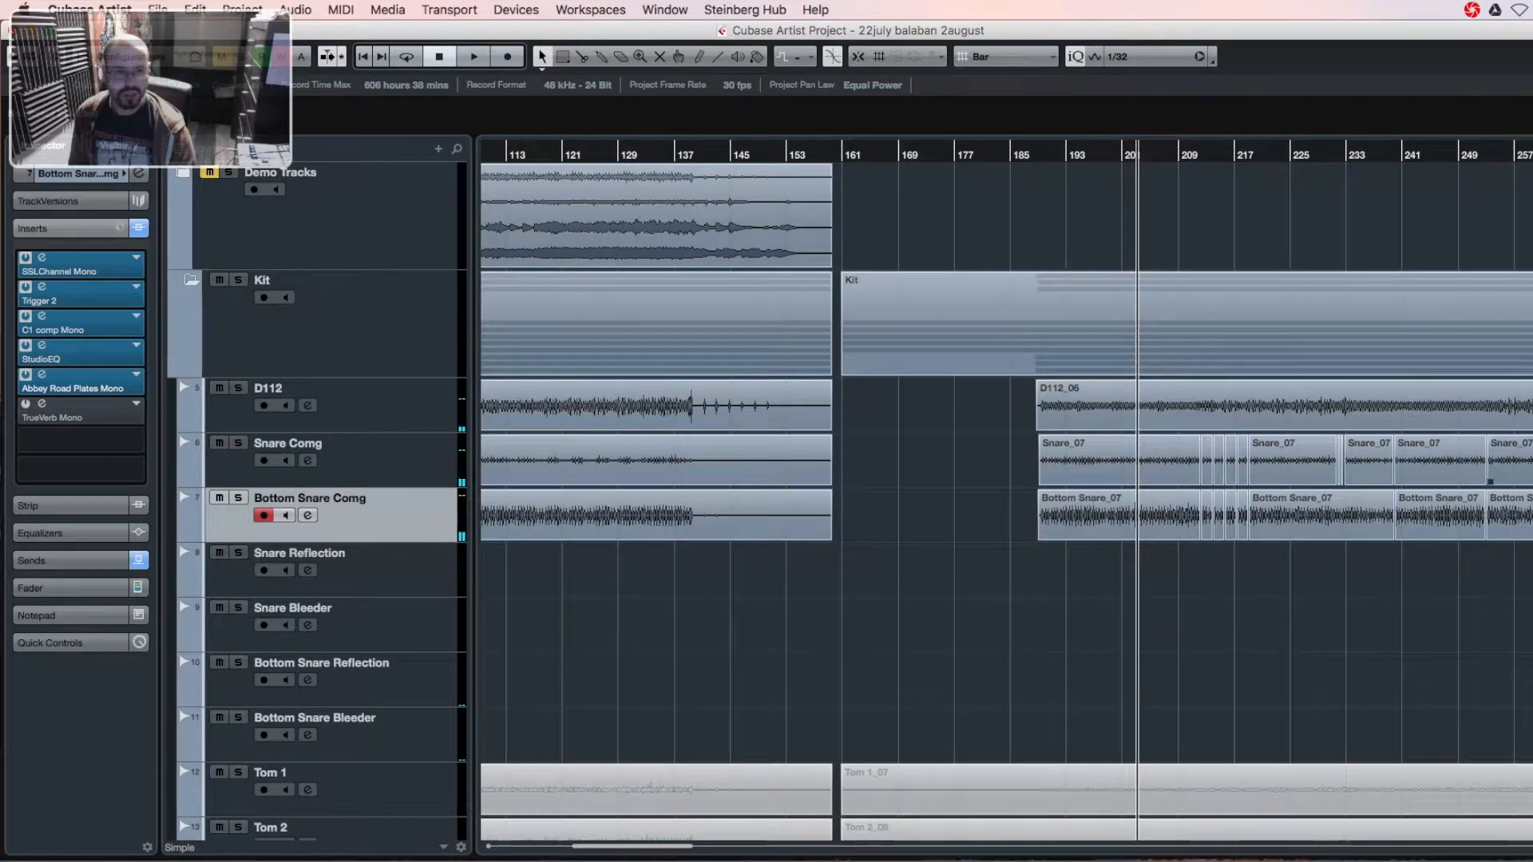
- Compare the insert chains of the Snare Reflection, Snare Bleeder, Bottom Snare Reflection and Bottom Snare Bleeder tracks
{"action": "left_click", "coordinate": [445, 571]}
{"action": "left_click", "coordinate": [447, 633]}
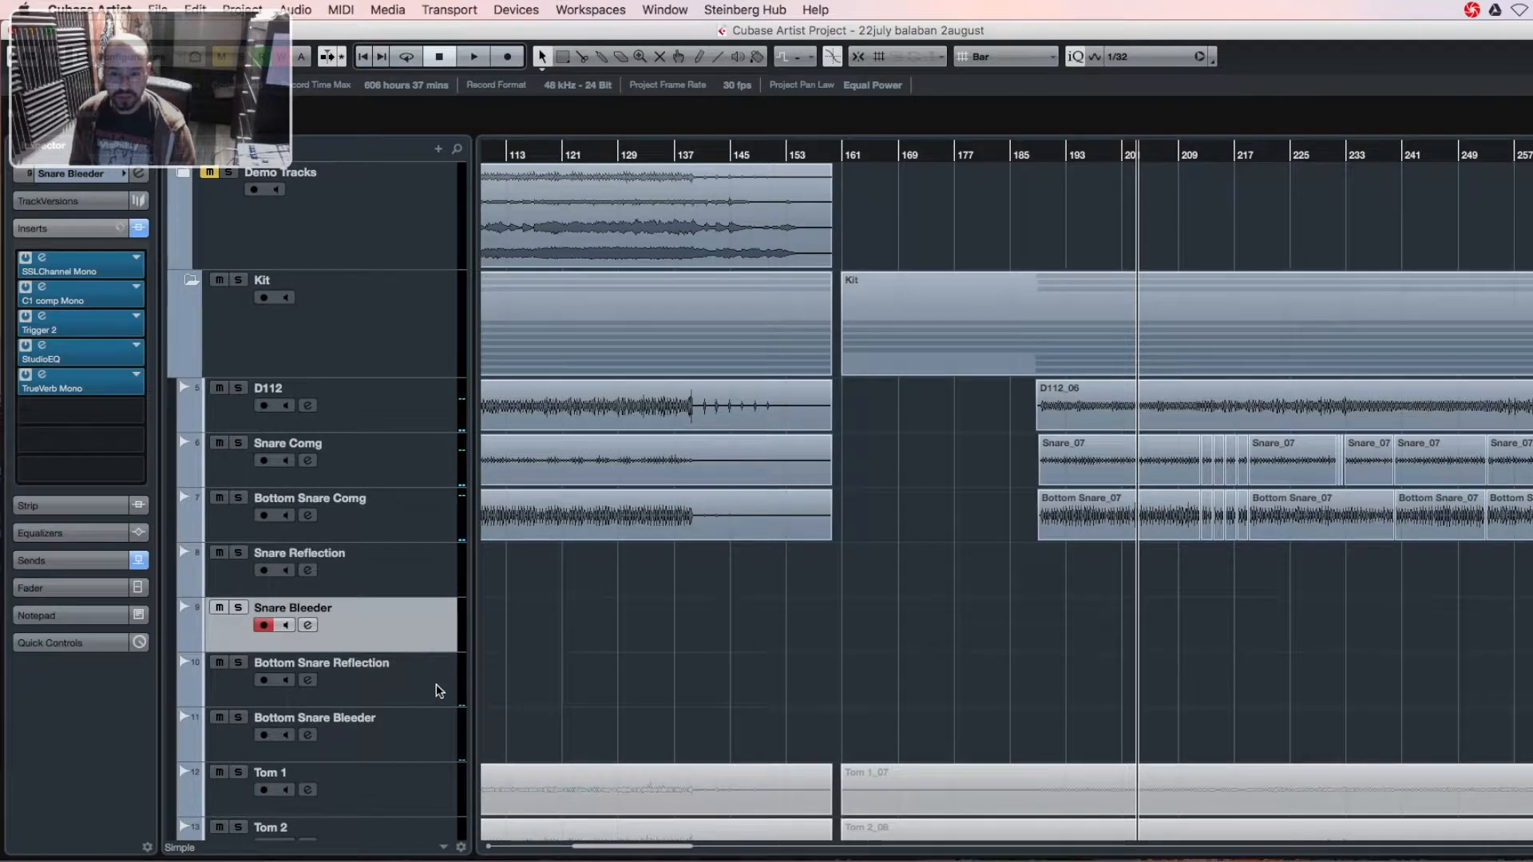
{"action": "left_click", "coordinate": [437, 692]}
{"action": "left_click", "coordinate": [438, 716]}
{"action": "left_click", "coordinate": [443, 691]}
{"action": "left_click", "coordinate": [441, 629]}
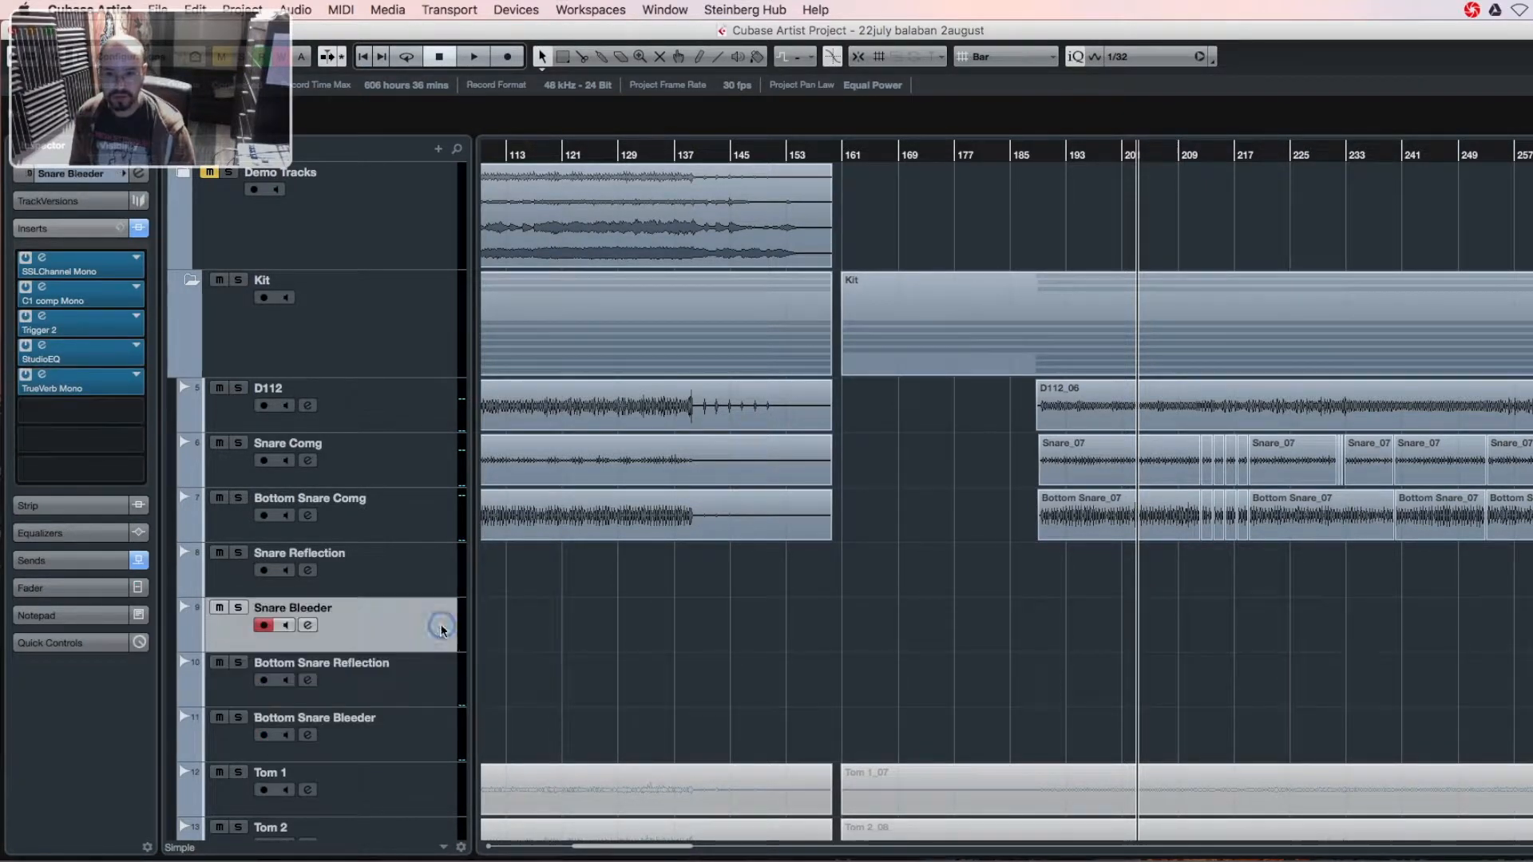
{"action": "left_click", "coordinate": [447, 571]}
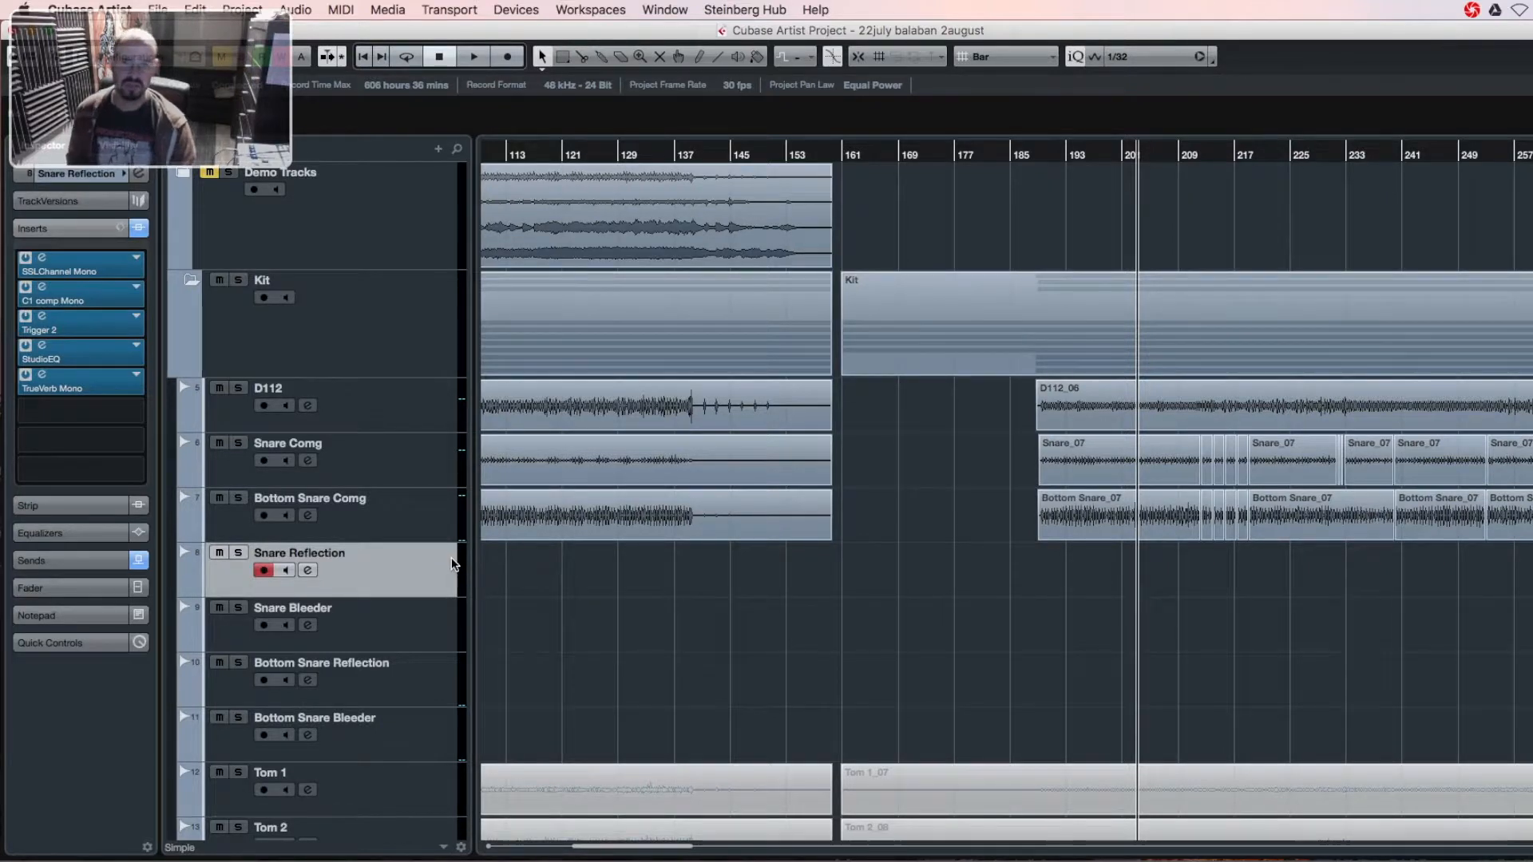
- Solo the Overhead Left and Overhead Right tracks, start playback, and select Overhead Left
{"action": "left_click", "coordinate": [190, 281]}
{"action": "left_click", "coordinate": [189, 283]}
{"action": "scroll", "coordinate": [1354, 570], "scroll_direction": "down", "scroll_amount": 7}
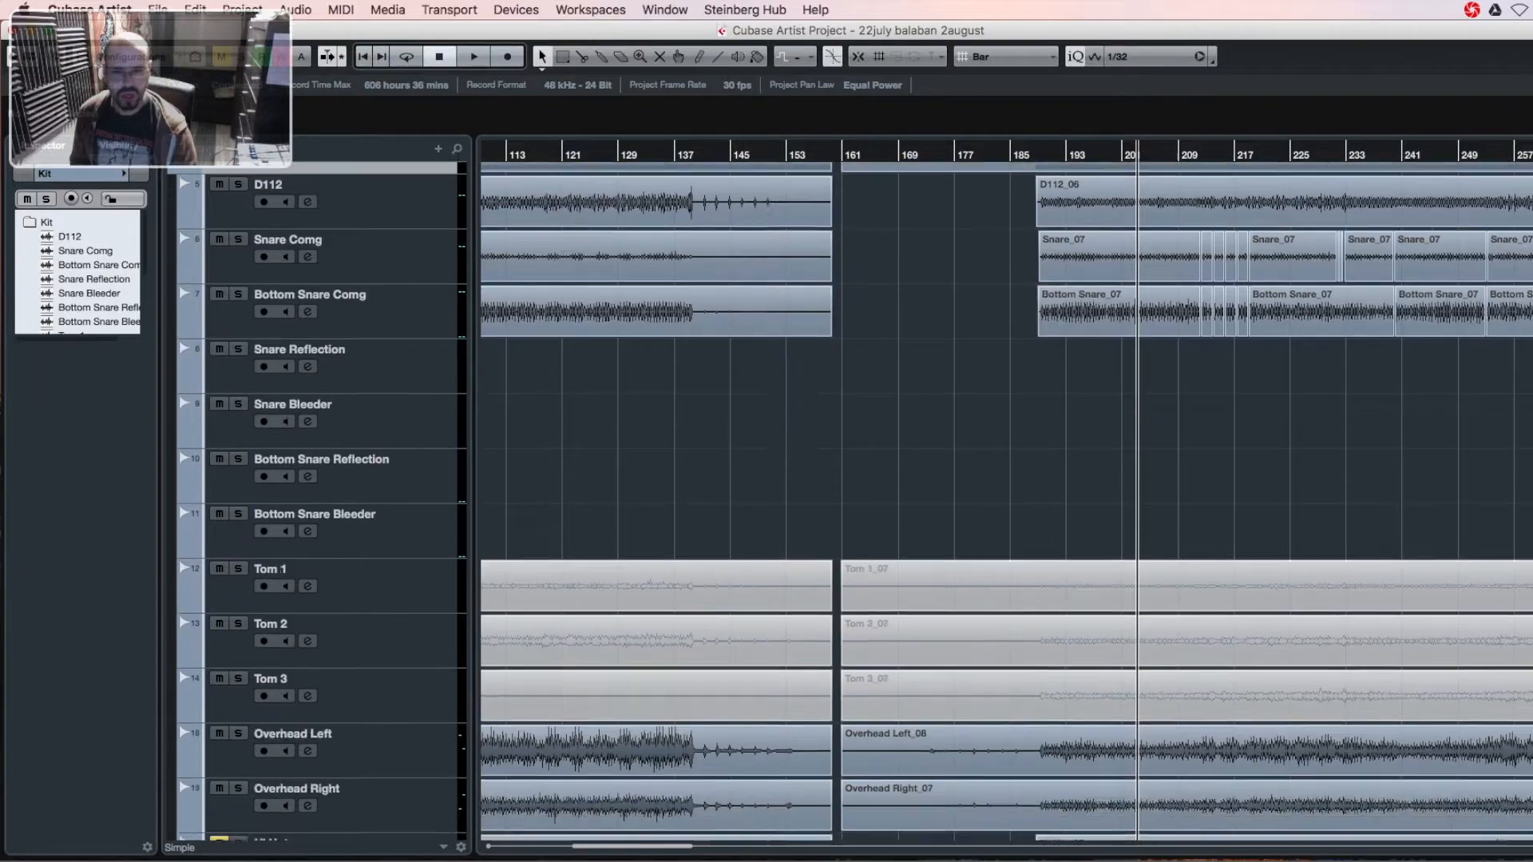
{"action": "left_click", "coordinate": [238, 563]}
{"action": "left_click", "coordinate": [238, 619]}
{"action": "key", "text": "space"}
{"action": "left_click", "coordinate": [435, 582]}
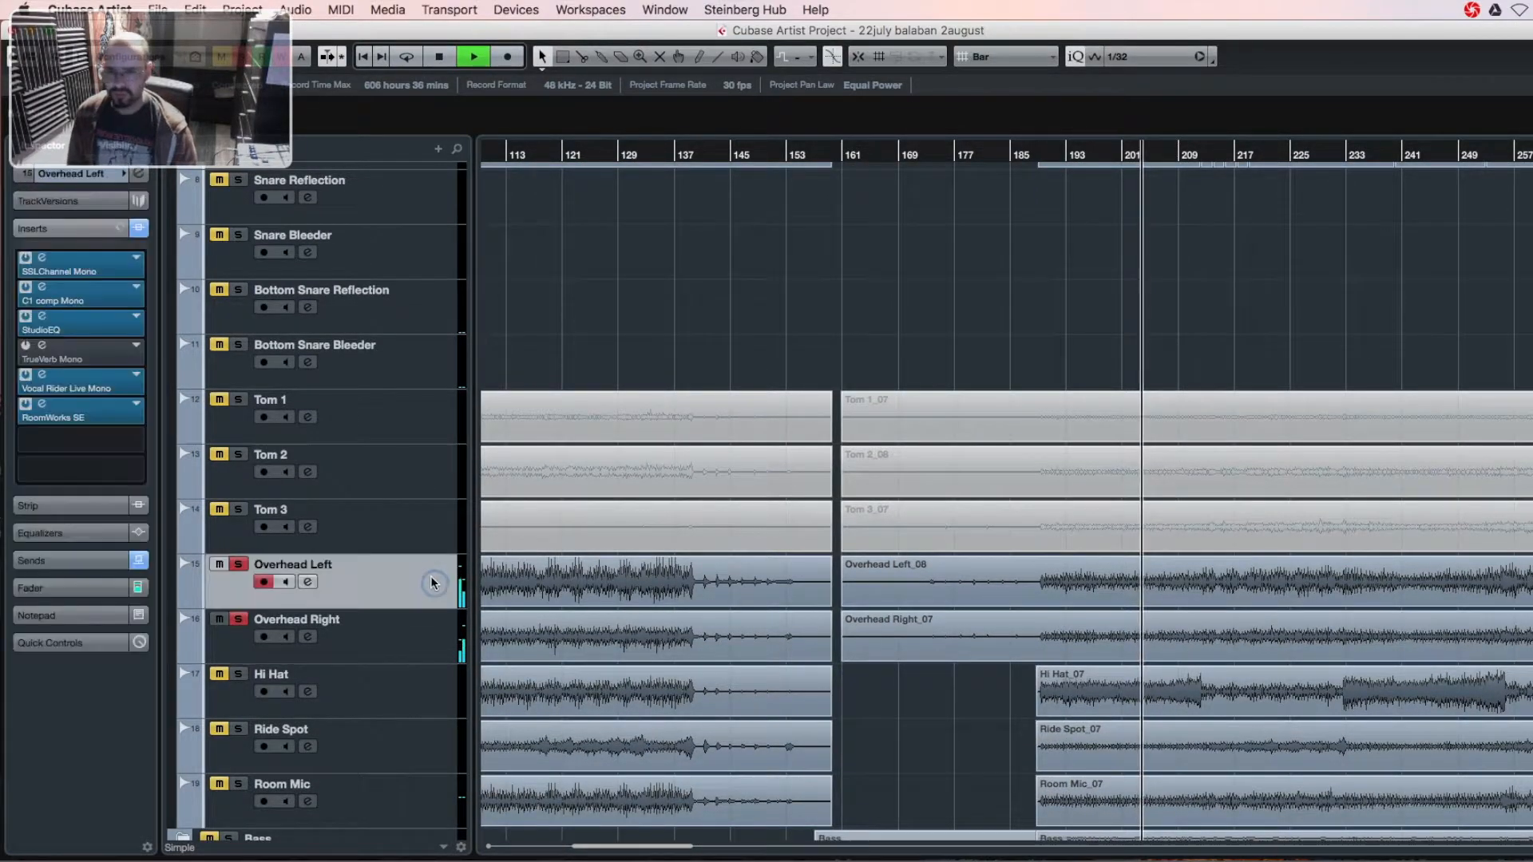
- Examine Overhead Left's C1 comp, Vocal Rider Live and RoomWorks SE inserts while listening, closing each plug-in window
{"action": "left_click", "coordinate": [36, 290]}
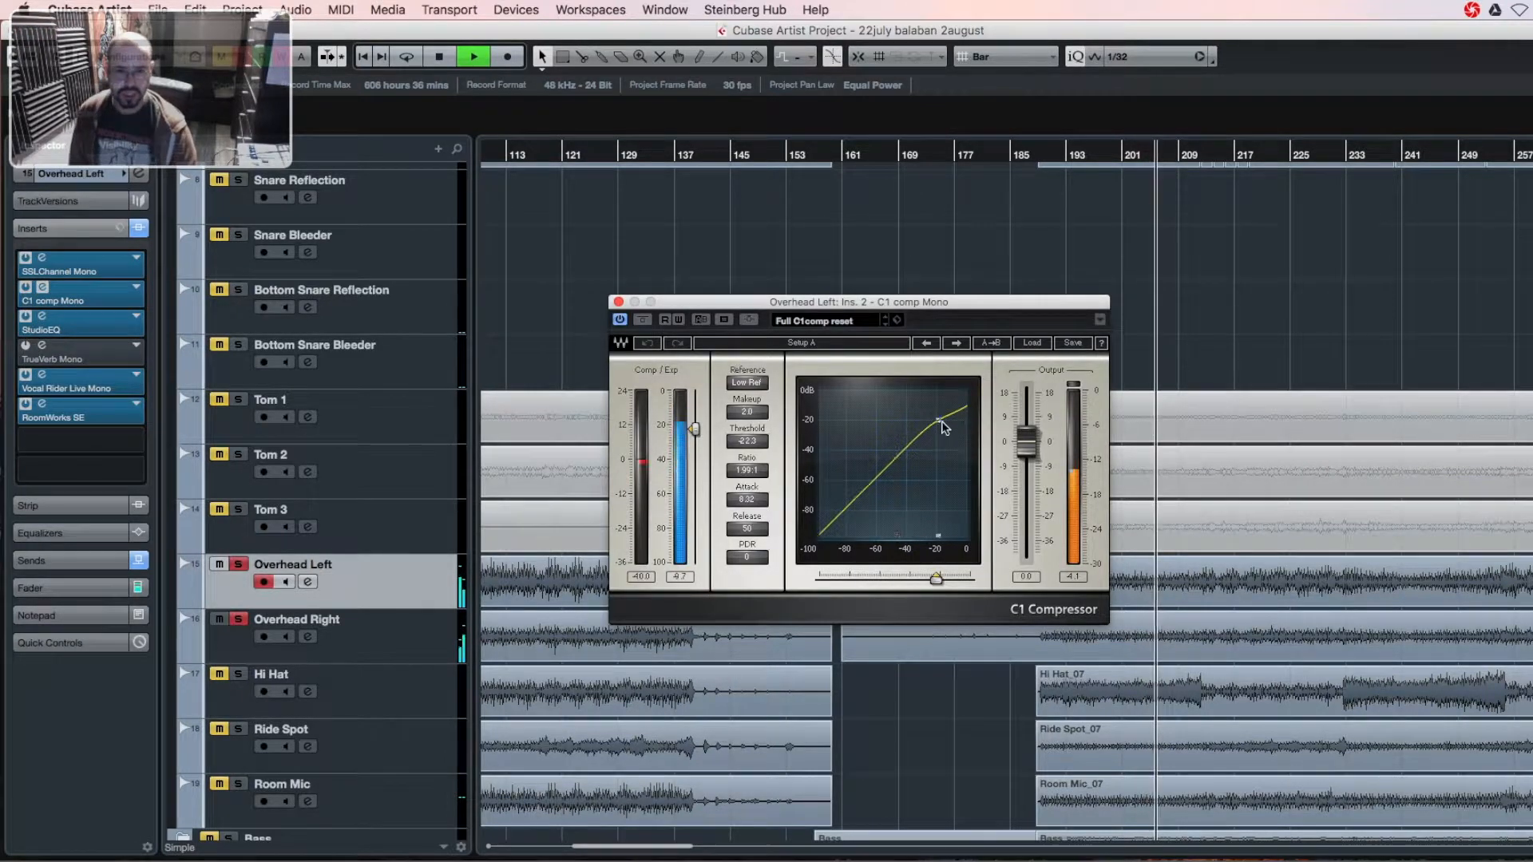
{"action": "left_click", "coordinate": [618, 302]}
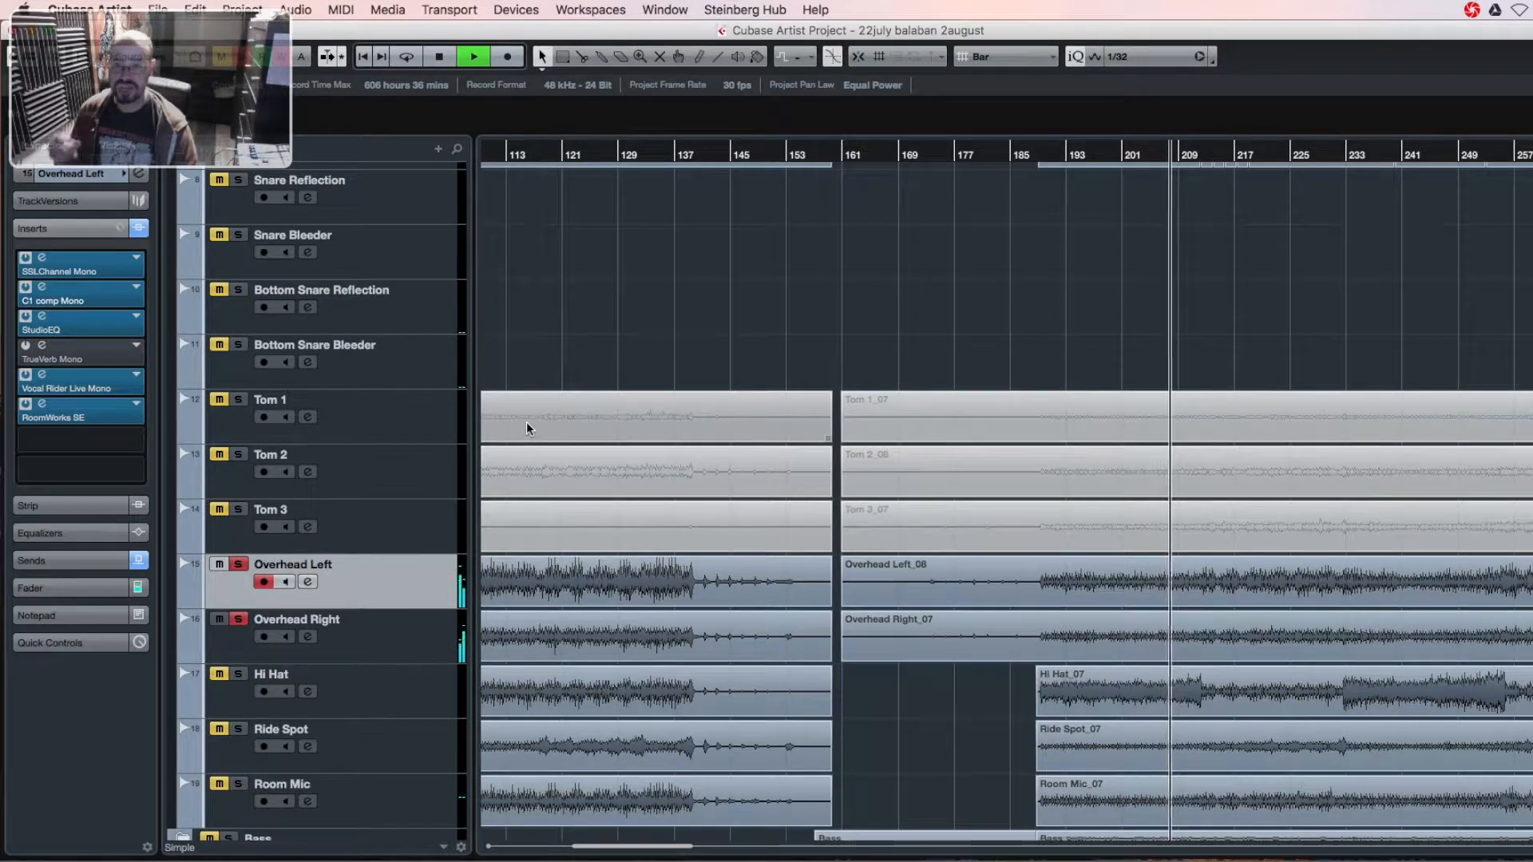
{"action": "left_click", "coordinate": [42, 375]}
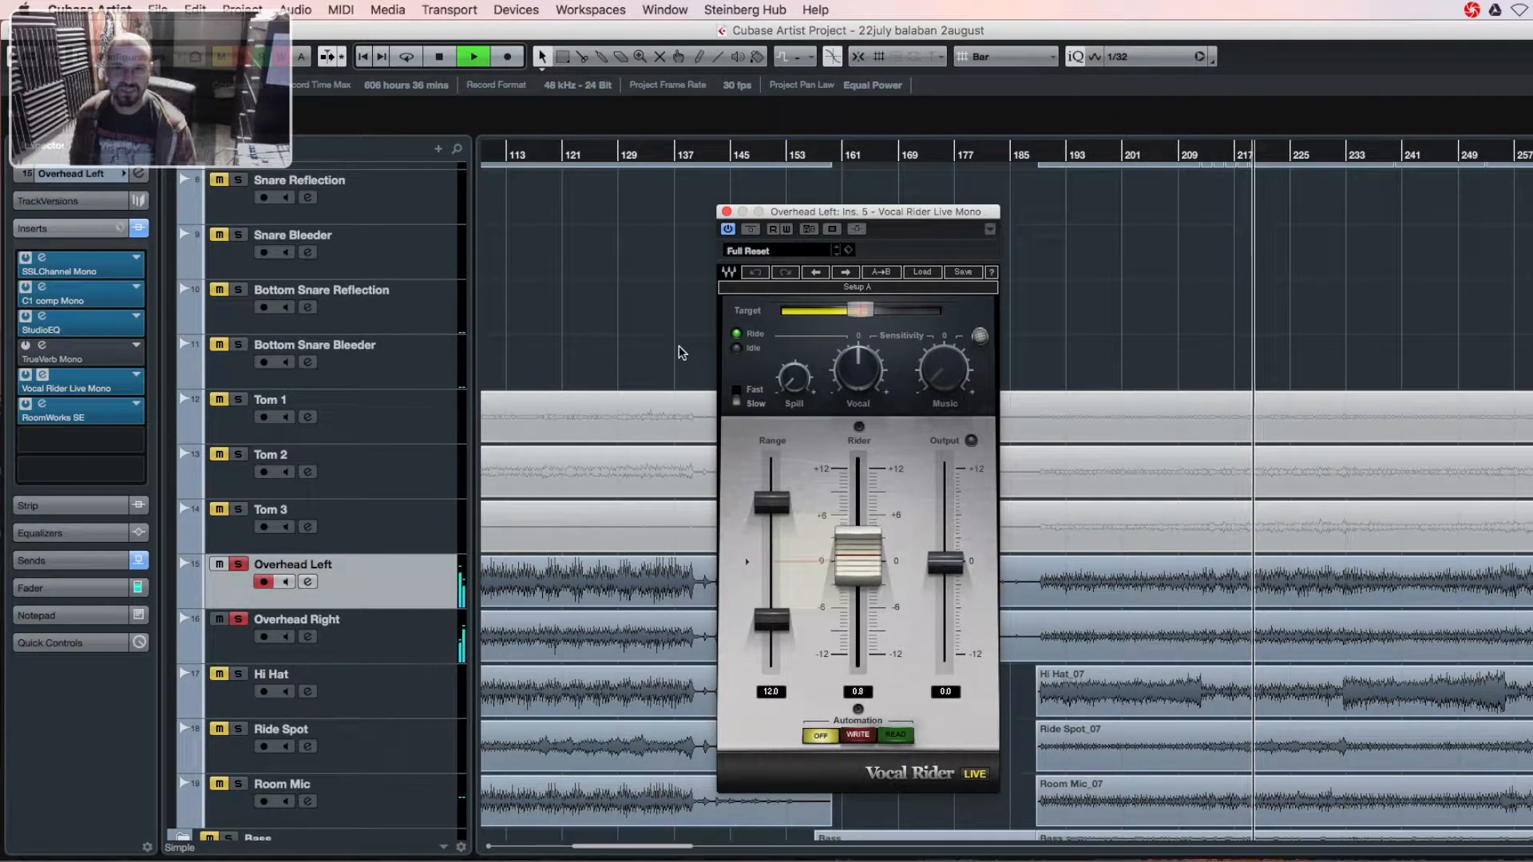
{"action": "left_click", "coordinate": [726, 212]}
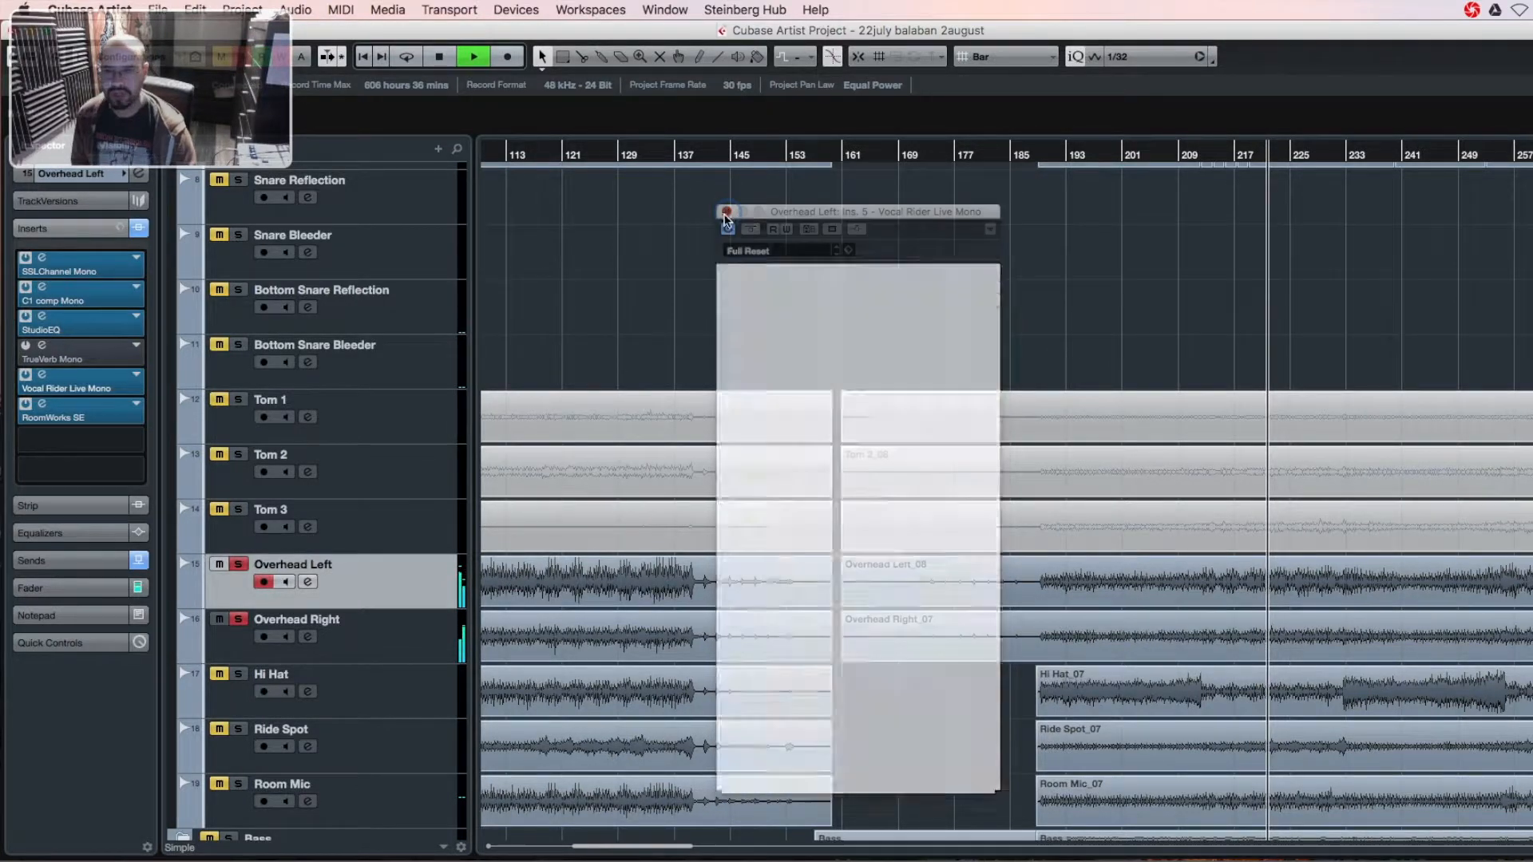
{"action": "left_click", "coordinate": [37, 405]}
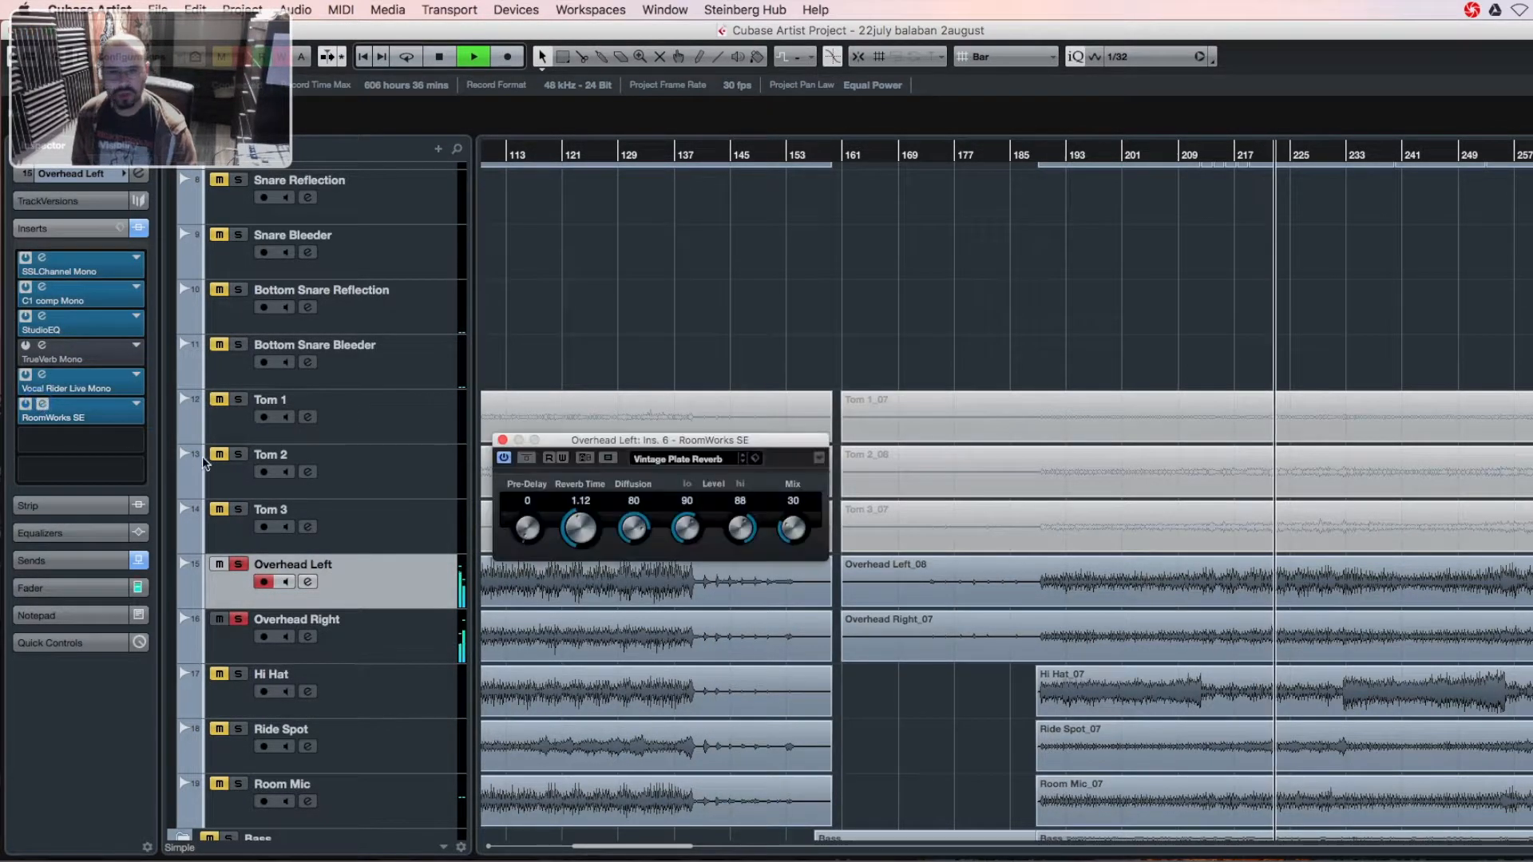
{"action": "key", "text": "space"}
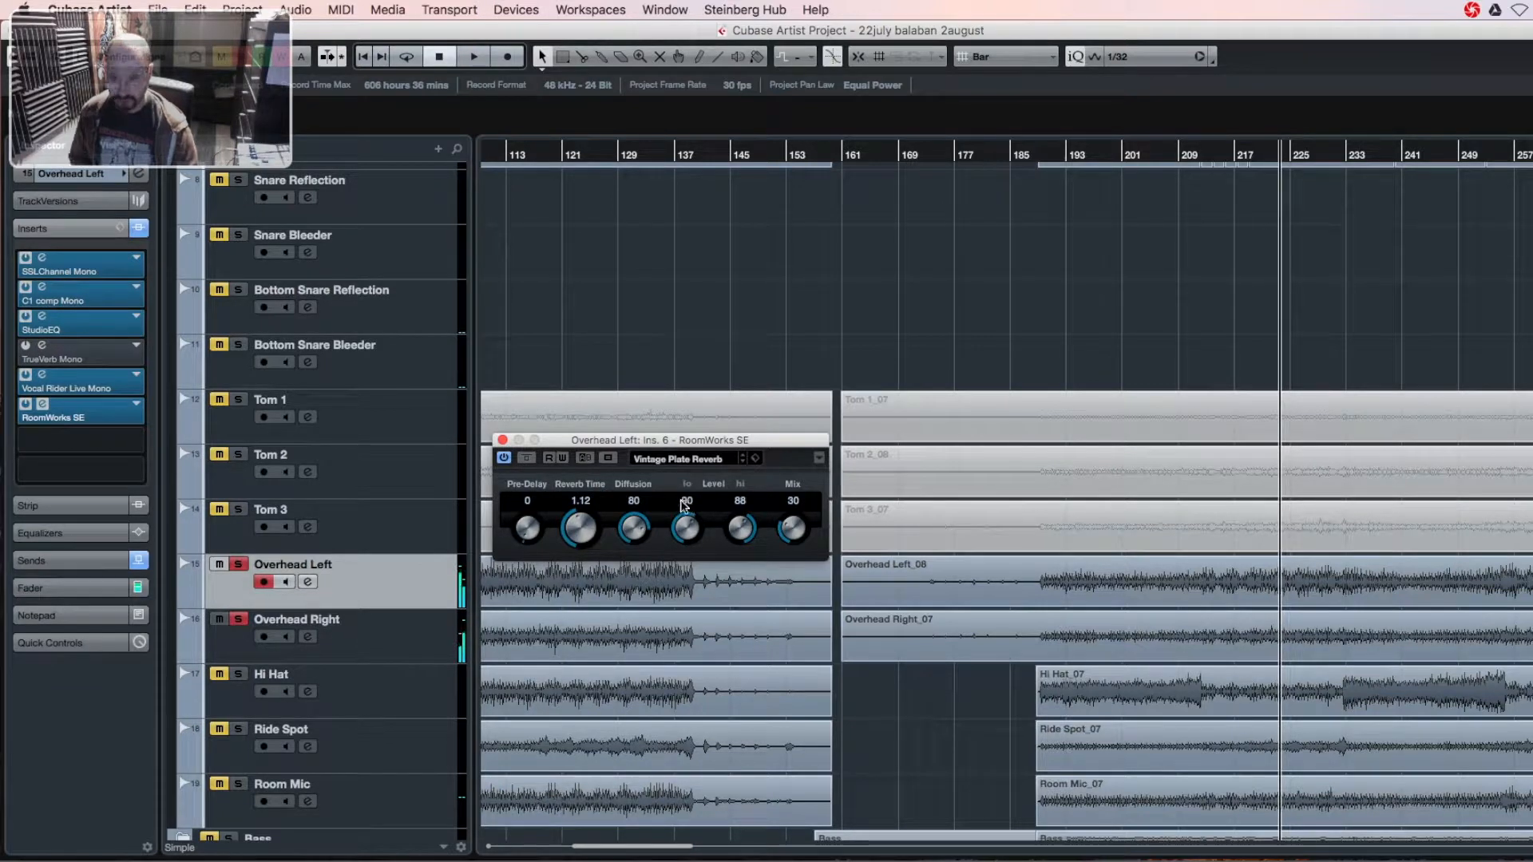
{"action": "left_click", "coordinate": [505, 440]}
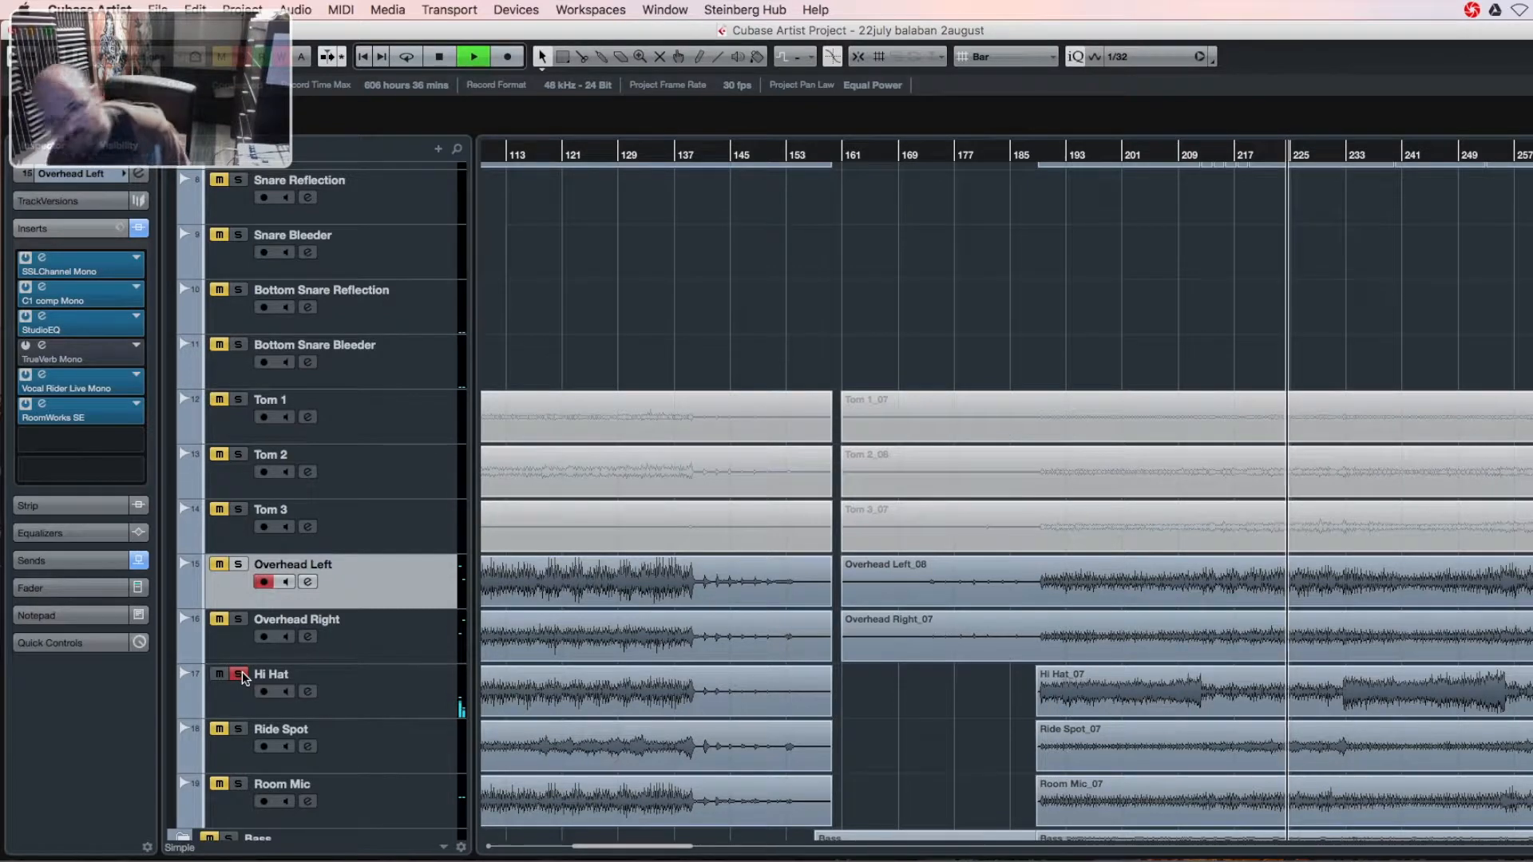
- Finish auditioning the Hi Hat track by unsoloing it, leave it muted, and stop playback
{"action": "left_click", "coordinate": [242, 676]}
{"action": "left_click", "coordinate": [219, 674]}
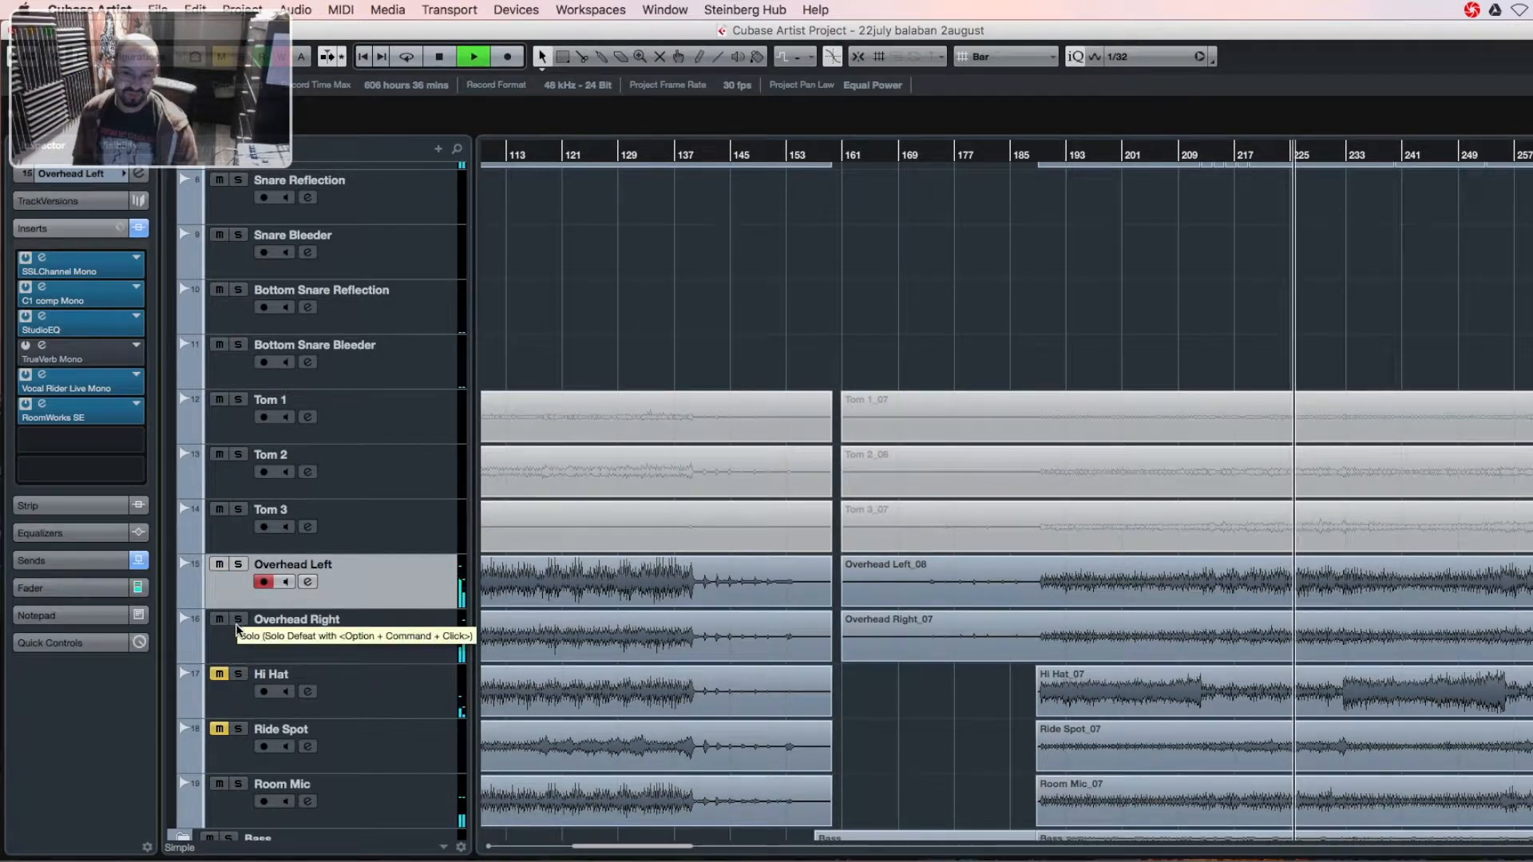
{"action": "key", "text": "space"}
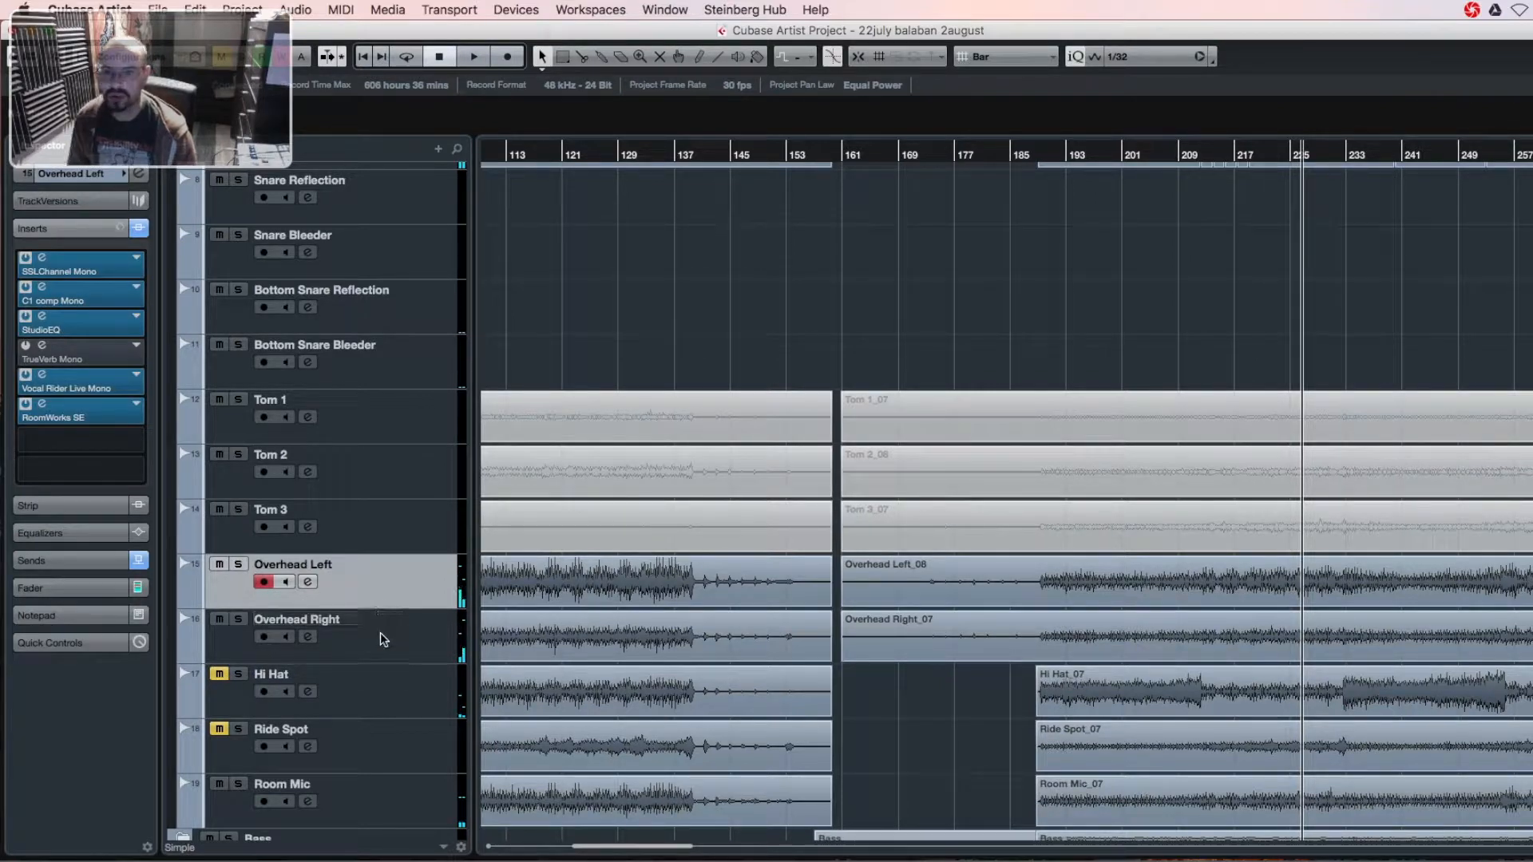
- Place the playhead at the start of the Overhead Left_17 take near the end of the project
{"action": "left_click_drag", "start_coordinate": [654, 848], "coordinate": [872, 774]}
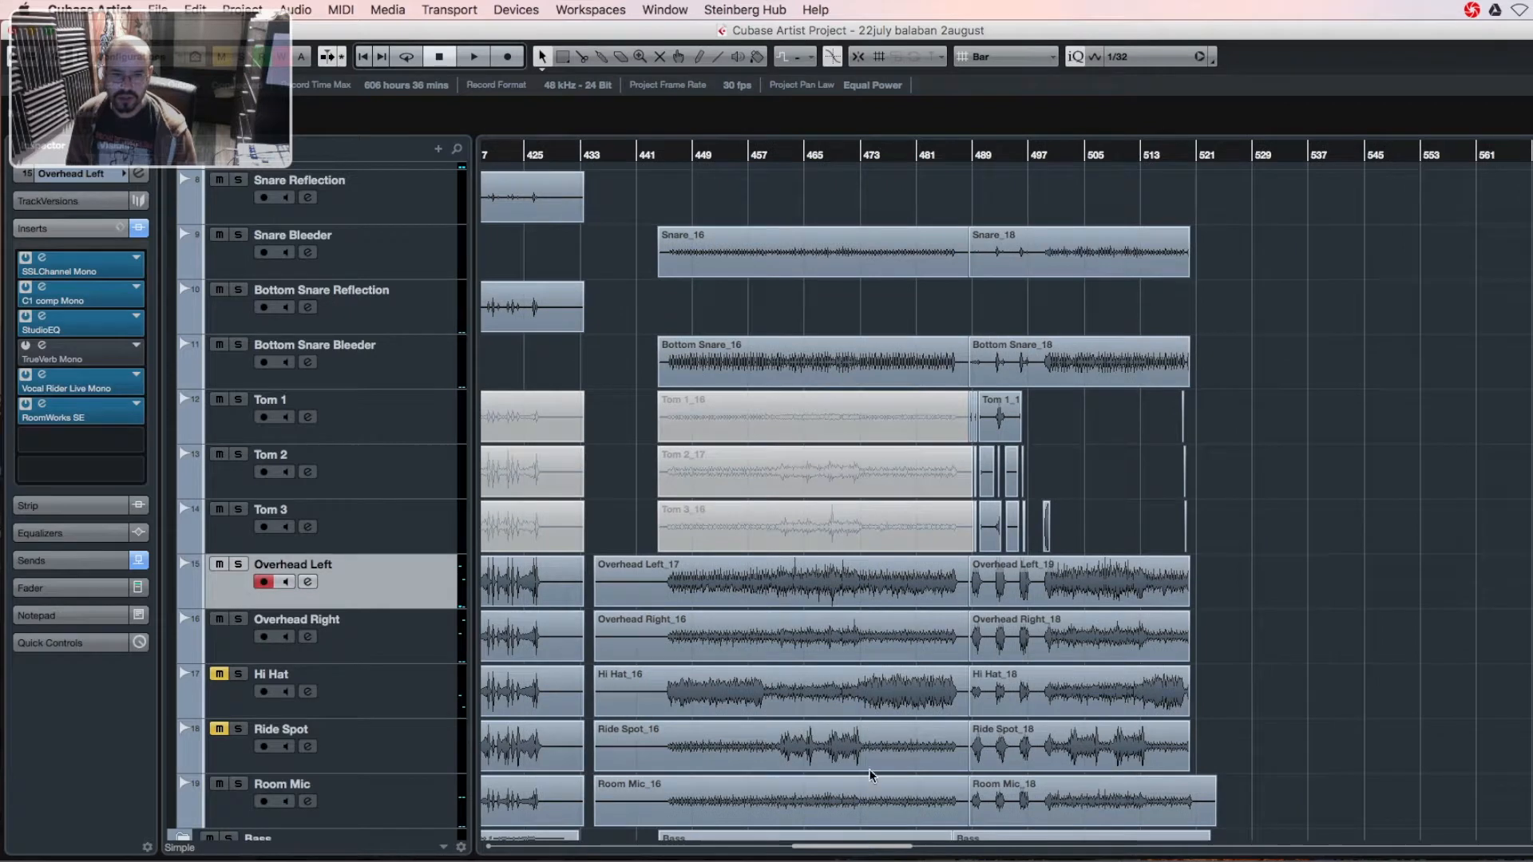
{"action": "left_click", "coordinate": [959, 156]}
{"action": "left_click_drag", "start_coordinate": [961, 158], "coordinate": [600, 156]}
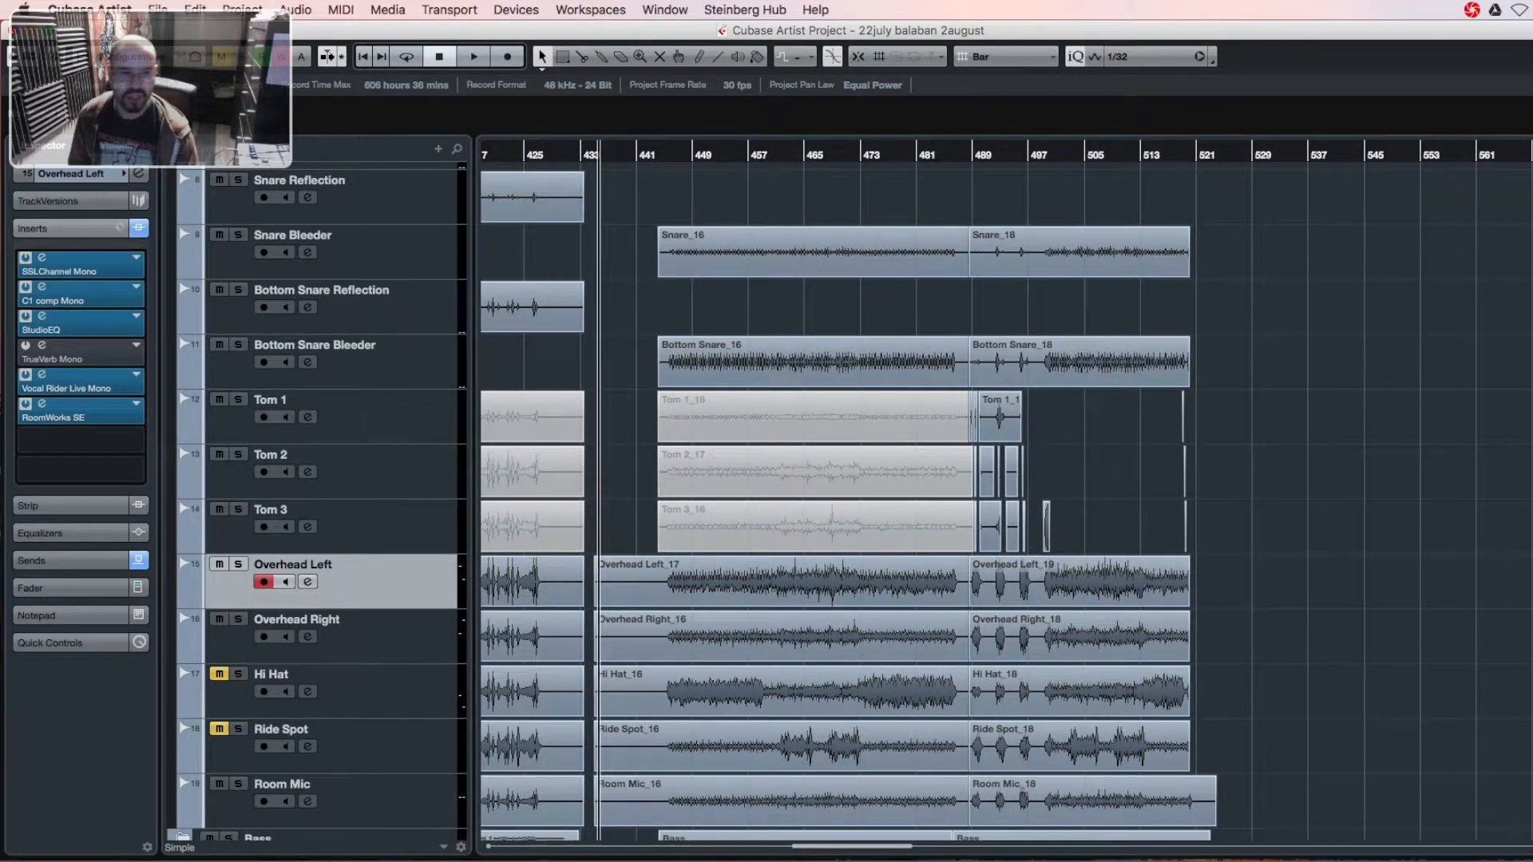
- Expand the Guitar folder and show its tracks down to LDC Acoustic and SDC Acoustic
{"action": "scroll", "coordinate": [847, 503], "scroll_direction": "down", "scroll_amount": 5}
{"action": "scroll", "coordinate": [847, 503], "scroll_direction": "up", "scroll_amount": 3}
{"action": "scroll", "coordinate": [209, 388], "scroll_direction": "down", "scroll_amount": 1}
{"action": "scroll", "coordinate": [209, 388], "scroll_direction": "up", "scroll_amount": 5}
{"action": "scroll", "coordinate": [643, 569], "scroll_direction": "down", "scroll_amount": 2}
{"action": "scroll", "coordinate": [643, 569], "scroll_direction": "down", "scroll_amount": 6}
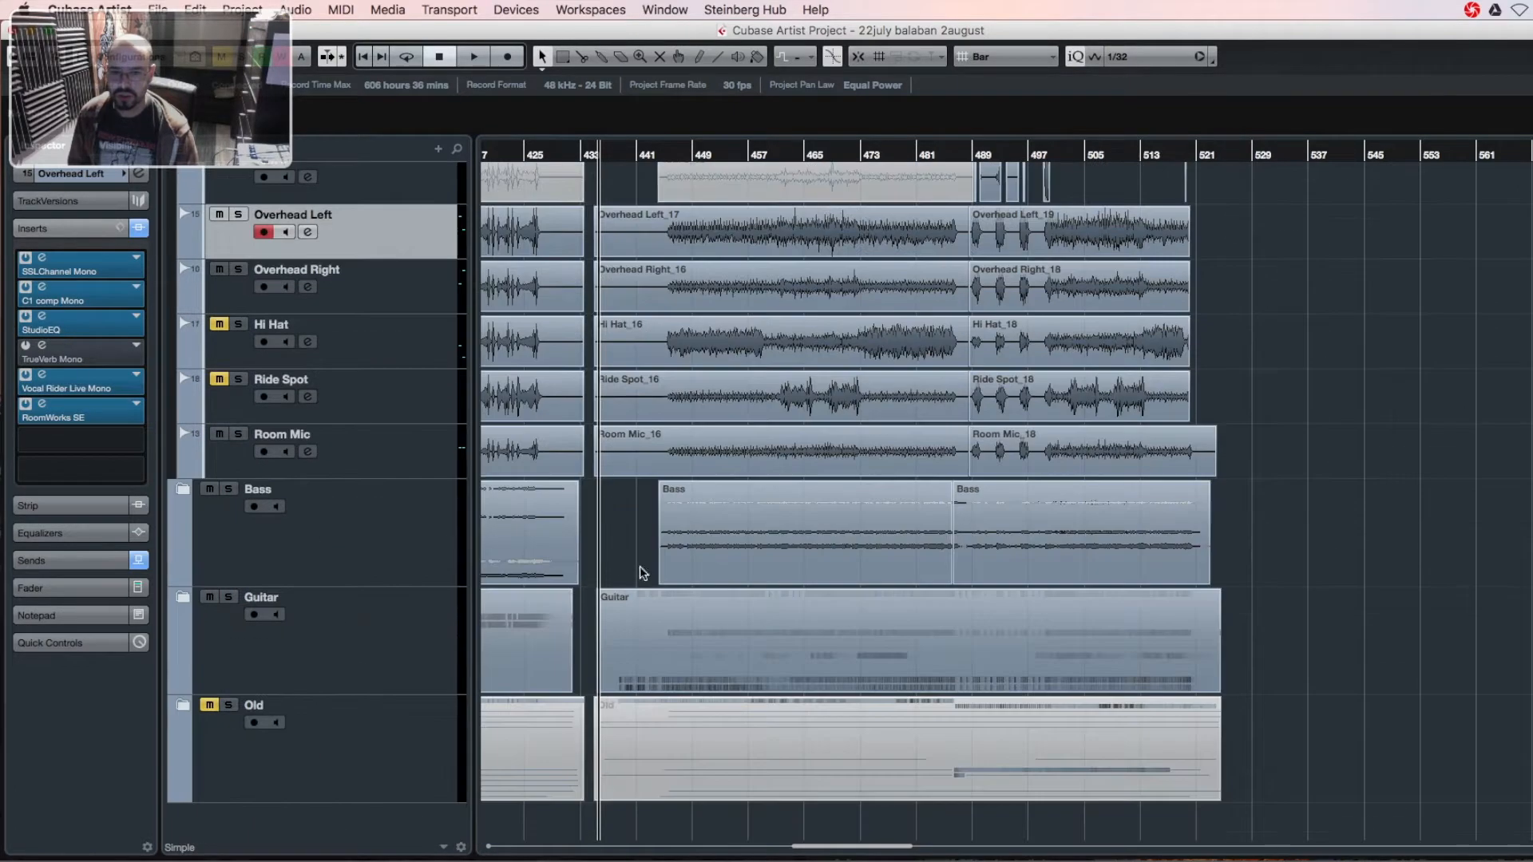
{"action": "left_click", "coordinate": [183, 599]}
{"action": "scroll", "coordinate": [438, 663], "scroll_direction": "up", "scroll_amount": 1}
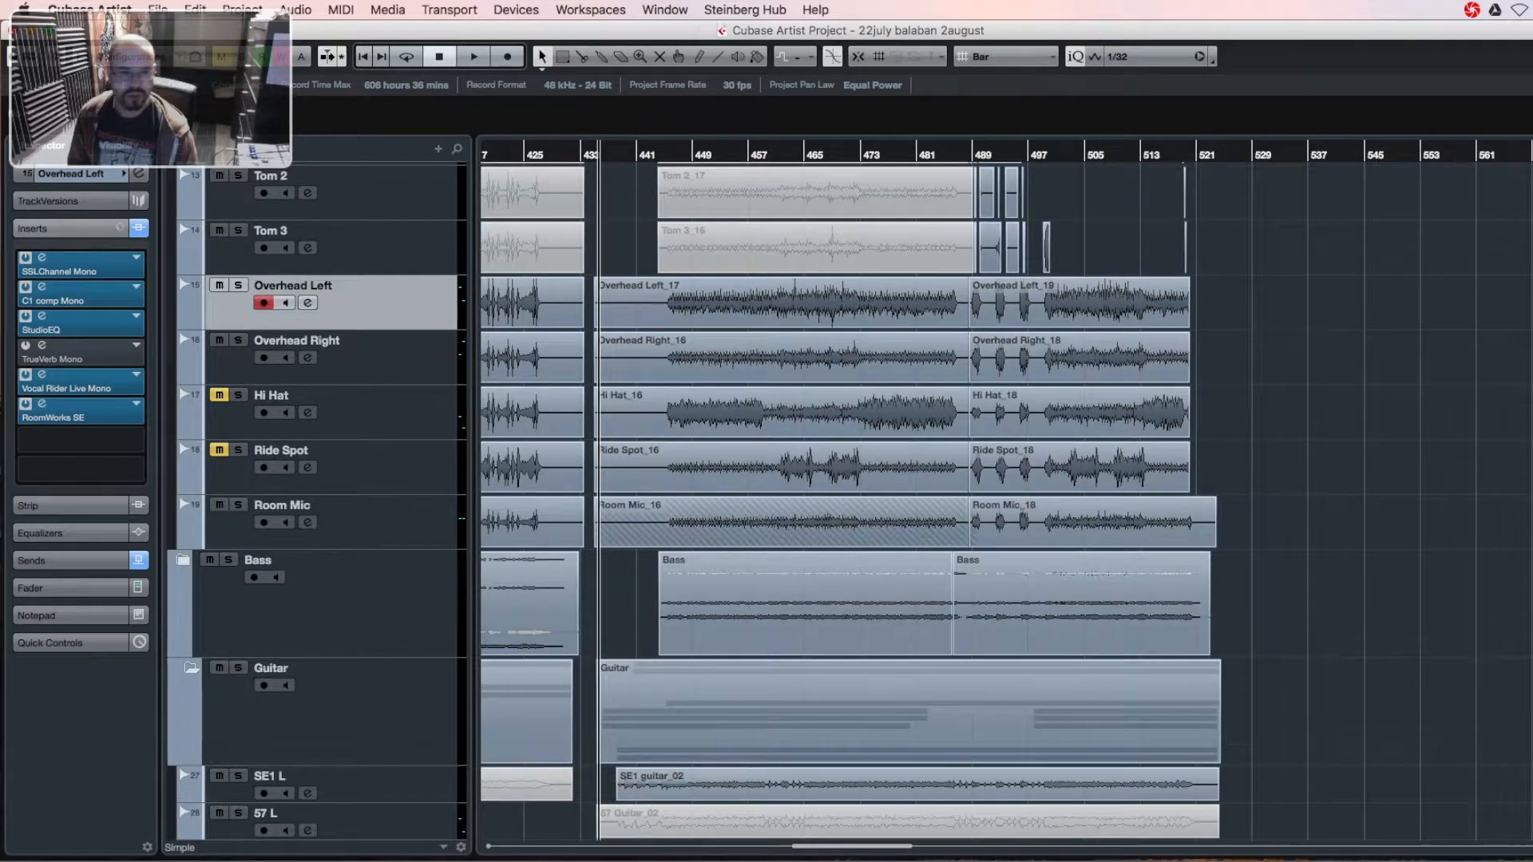
{"action": "scroll", "coordinate": [846, 503], "scroll_direction": "down", "scroll_amount": 4}
{"action": "scroll", "coordinate": [1174, 543], "scroll_direction": "down", "scroll_amount": 9}
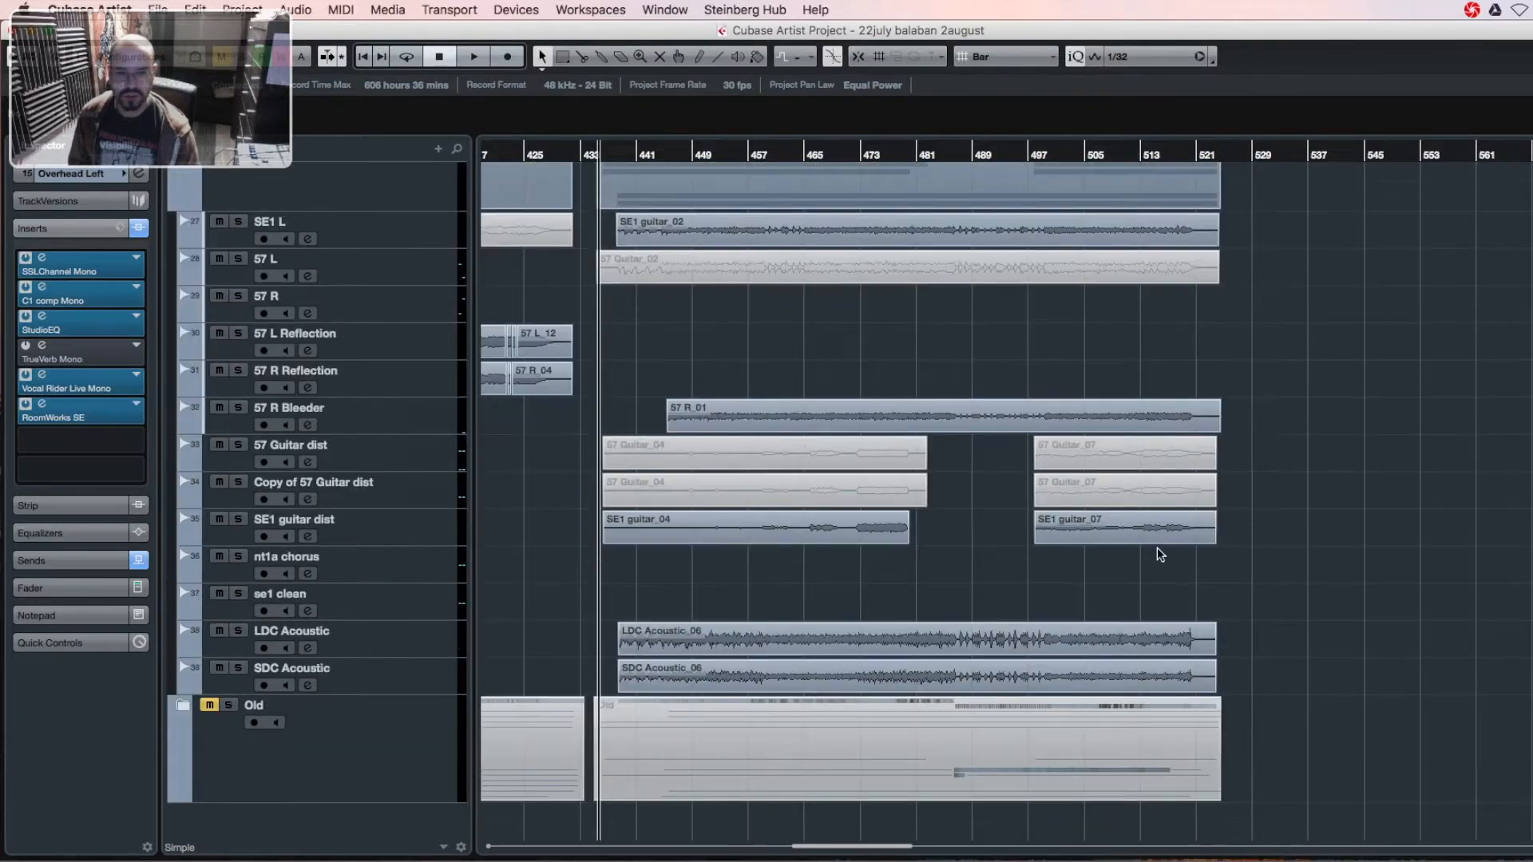
- Play from just before the acoustic guitar clips with LDC Acoustic and SDC Acoustic soloed
{"action": "left_click_drag", "start_coordinate": [609, 151], "coordinate": [609, 154]}
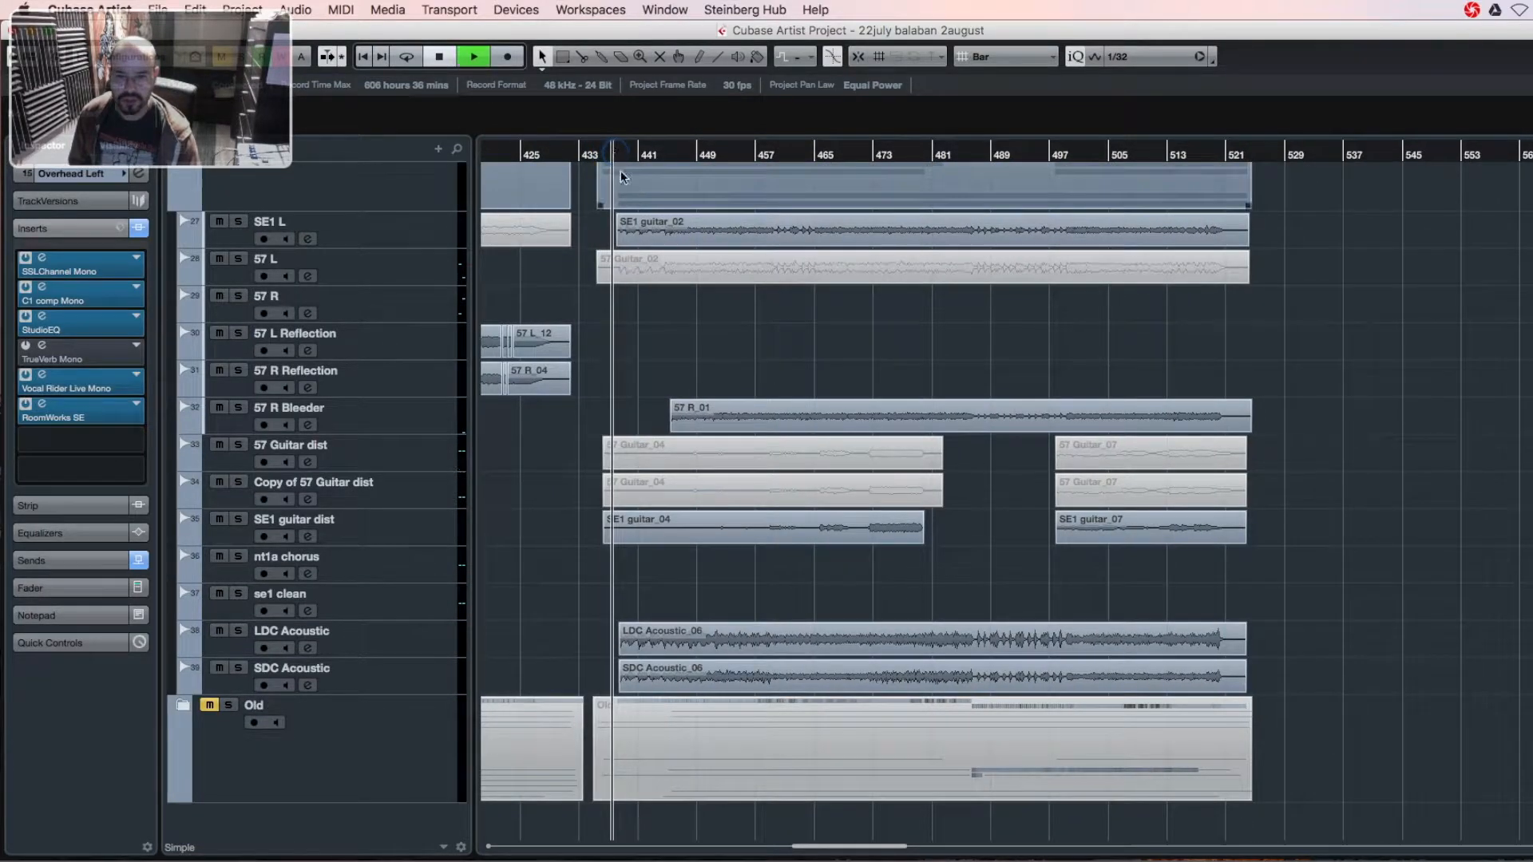
{"action": "left_click", "coordinate": [238, 631]}
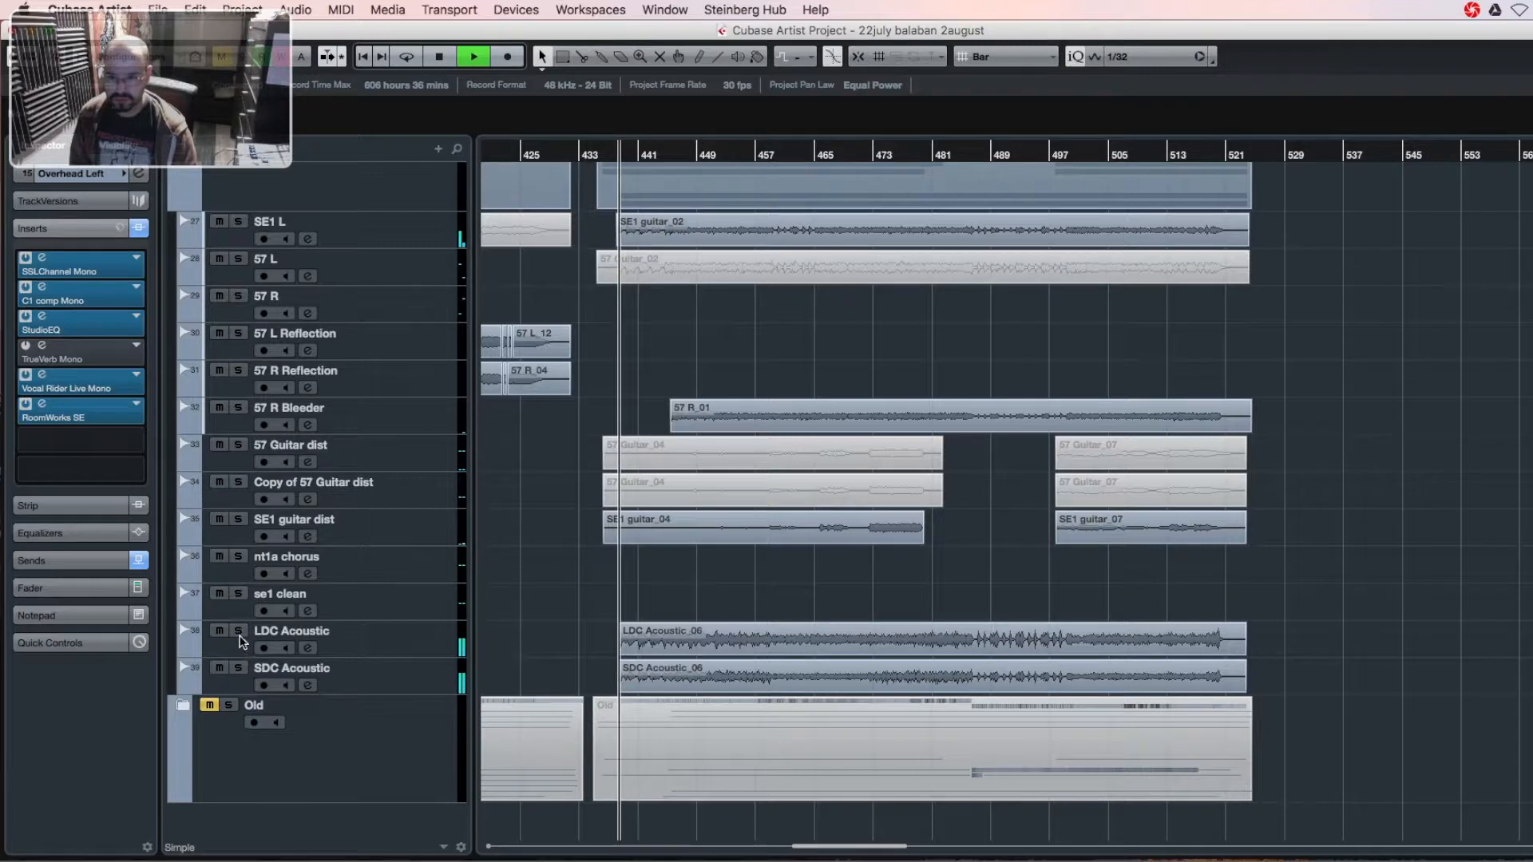
{"action": "left_click", "coordinate": [238, 667]}
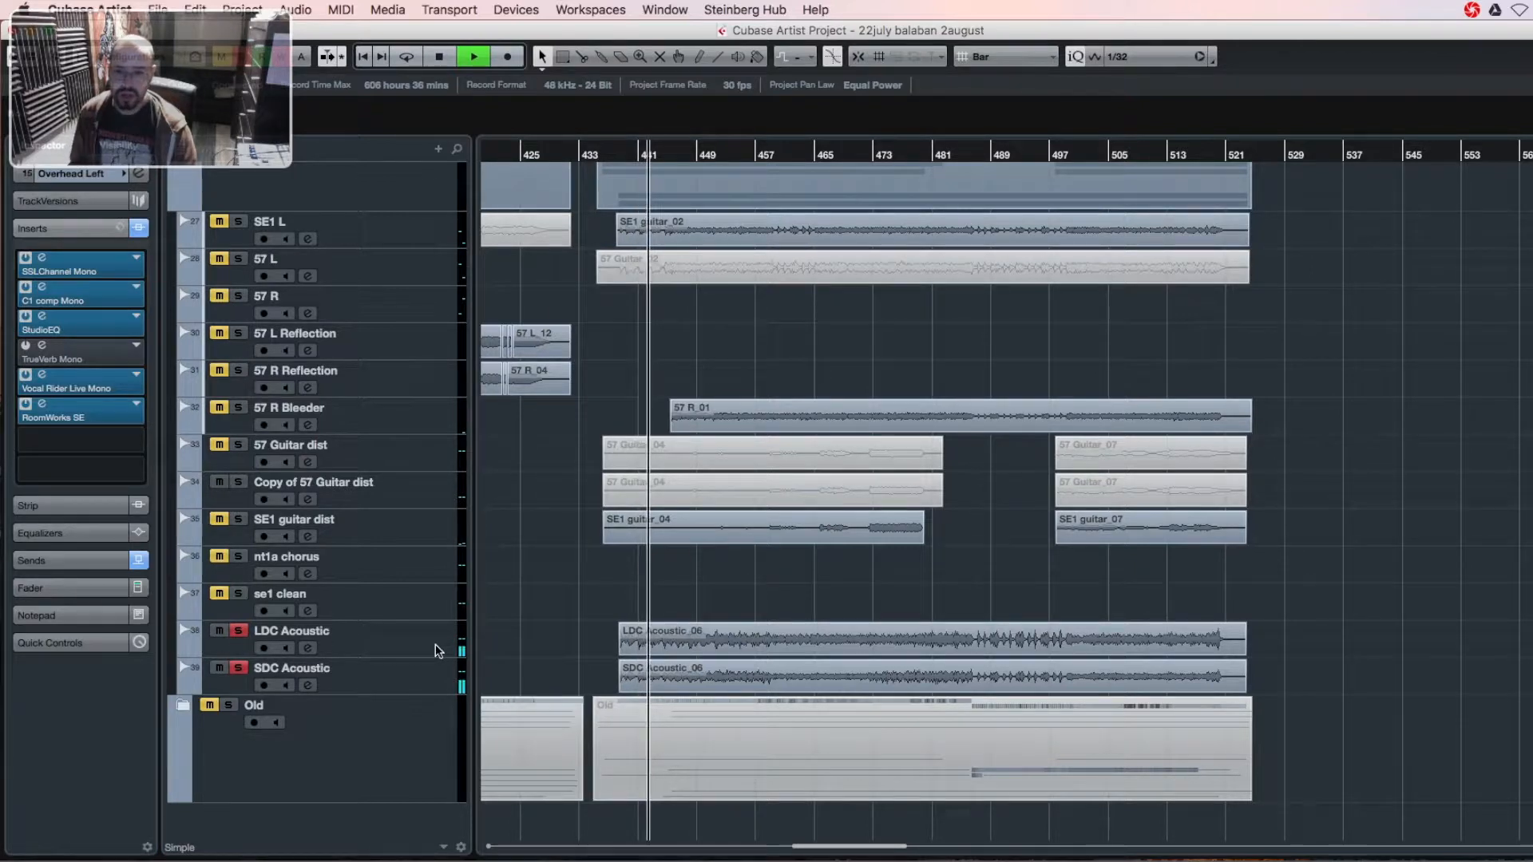
- Show the insert chains of LDC Acoustic and SDC Acoustic, and unsolo SDC Acoustic to hear LDC Acoustic alone
{"action": "left_click", "coordinate": [404, 626]}
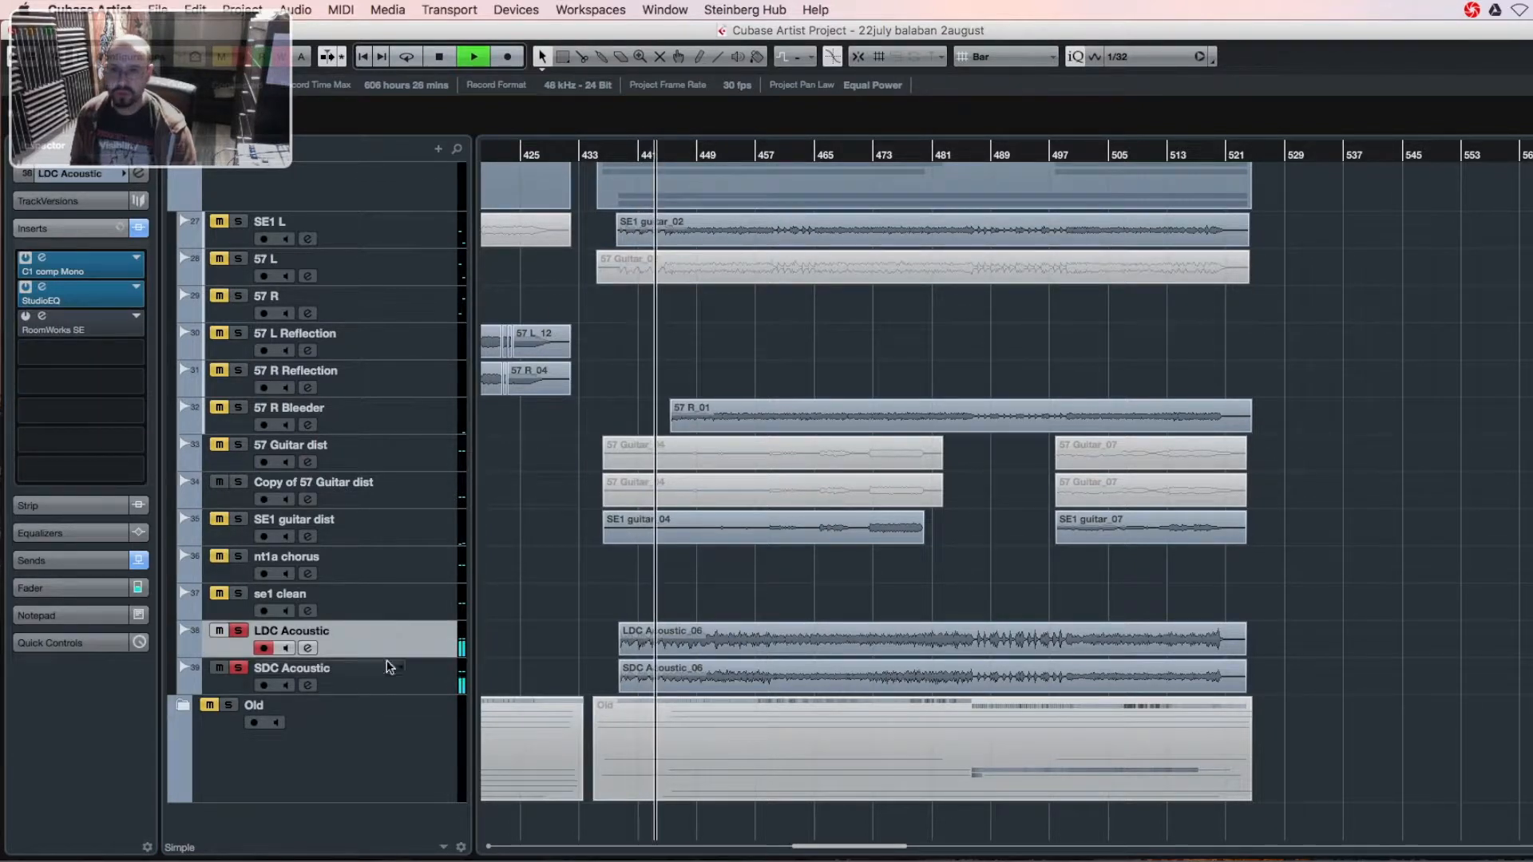
{"action": "left_click", "coordinate": [417, 682]}
{"action": "left_click", "coordinate": [238, 668]}
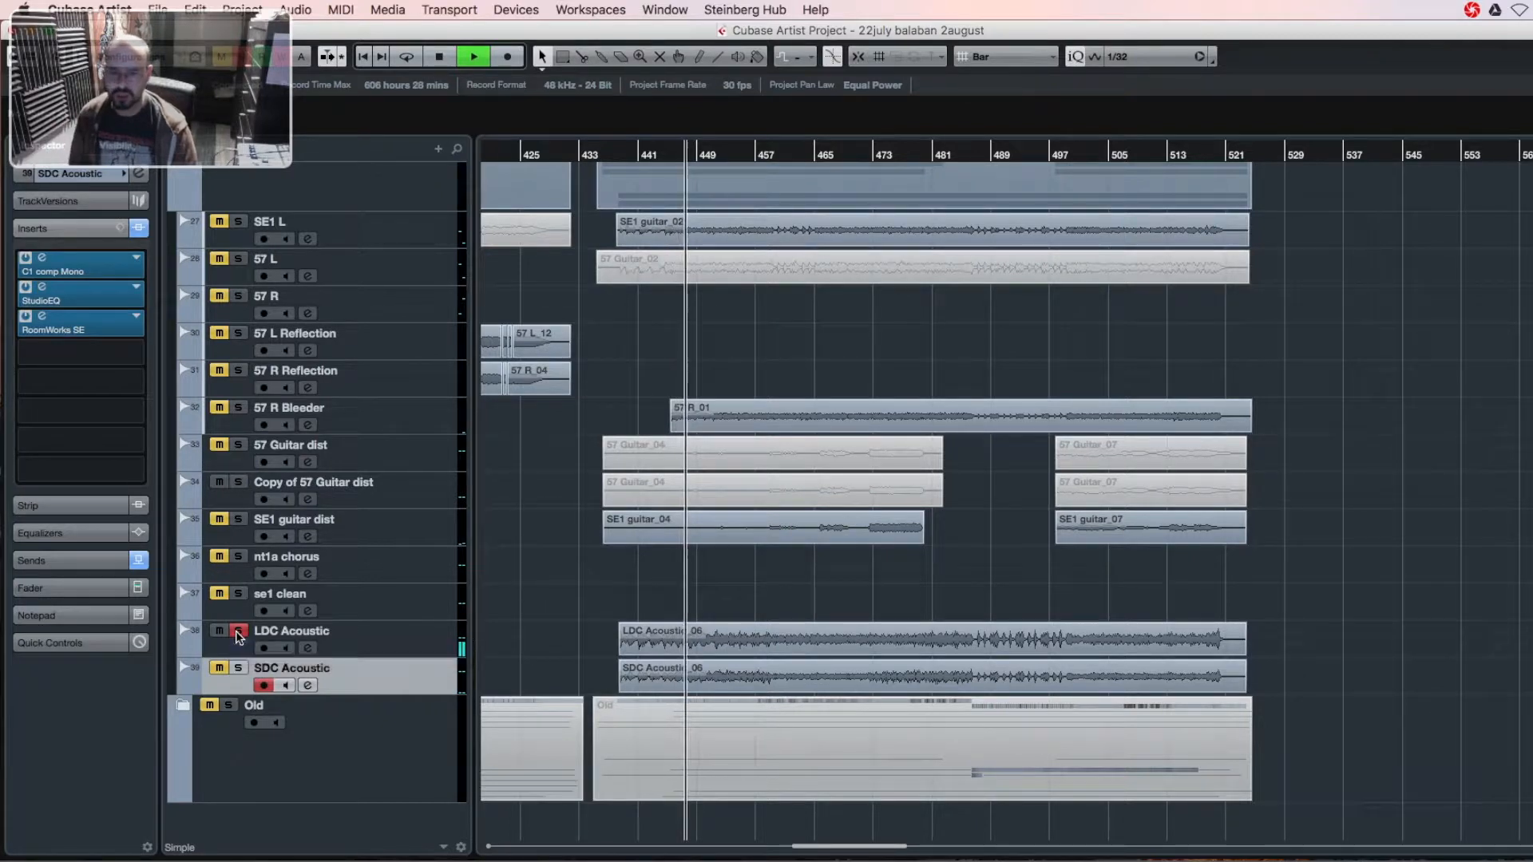
- Unsolo LDC Acoustic and show the insert chains of the 57 R Bleeder and SE1 L tracks
{"action": "left_click", "coordinate": [238, 633]}
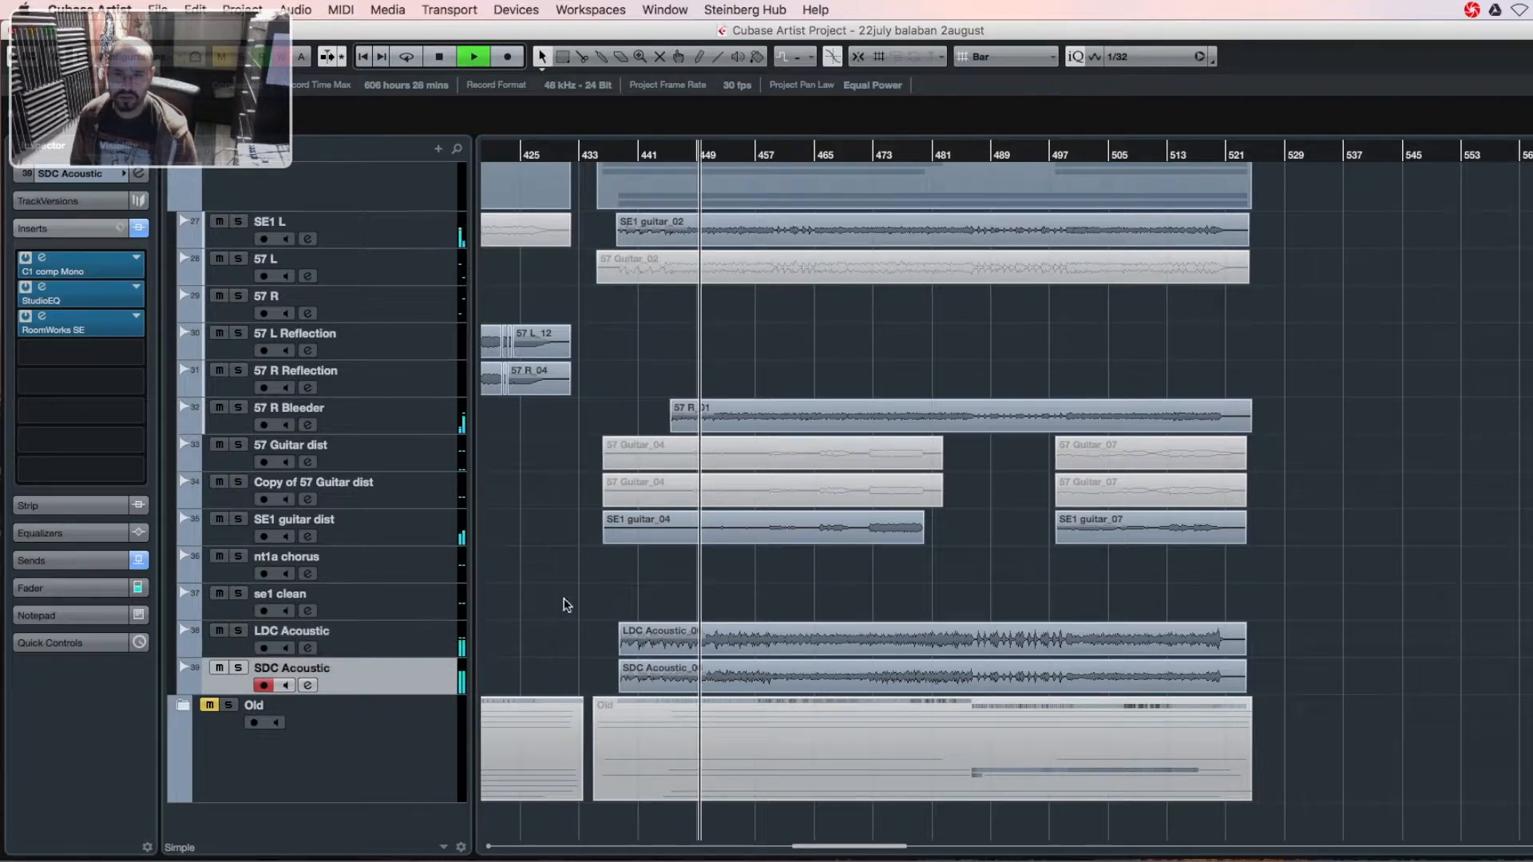
{"action": "left_click", "coordinate": [414, 419]}
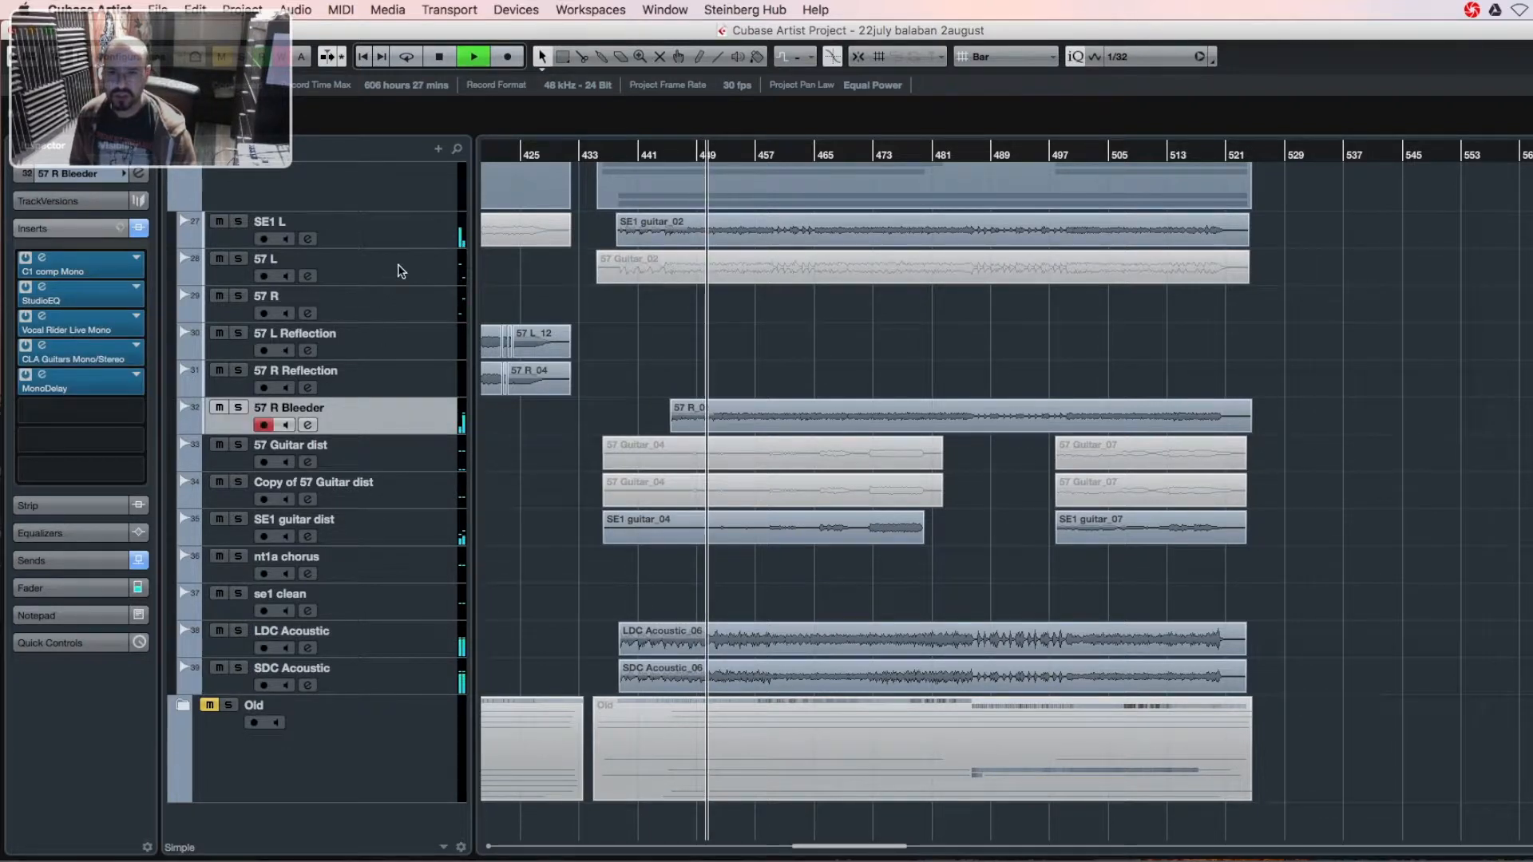
{"action": "left_click", "coordinate": [427, 237]}
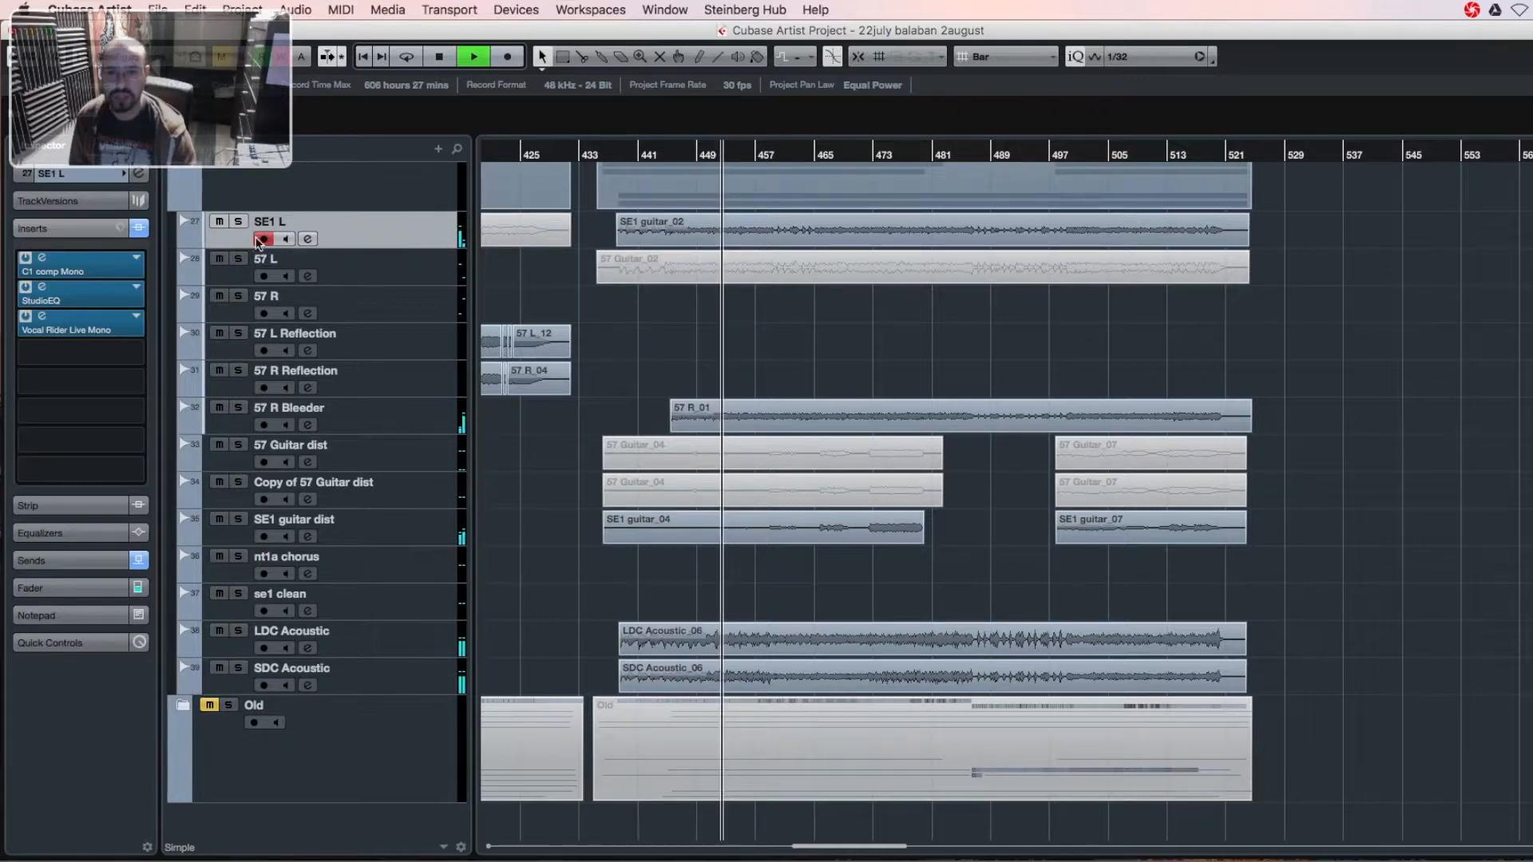
- Solo SE1 L, compare its sound with the inserts bypassed and active, and stop playback
{"action": "left_click", "coordinate": [234, 224]}
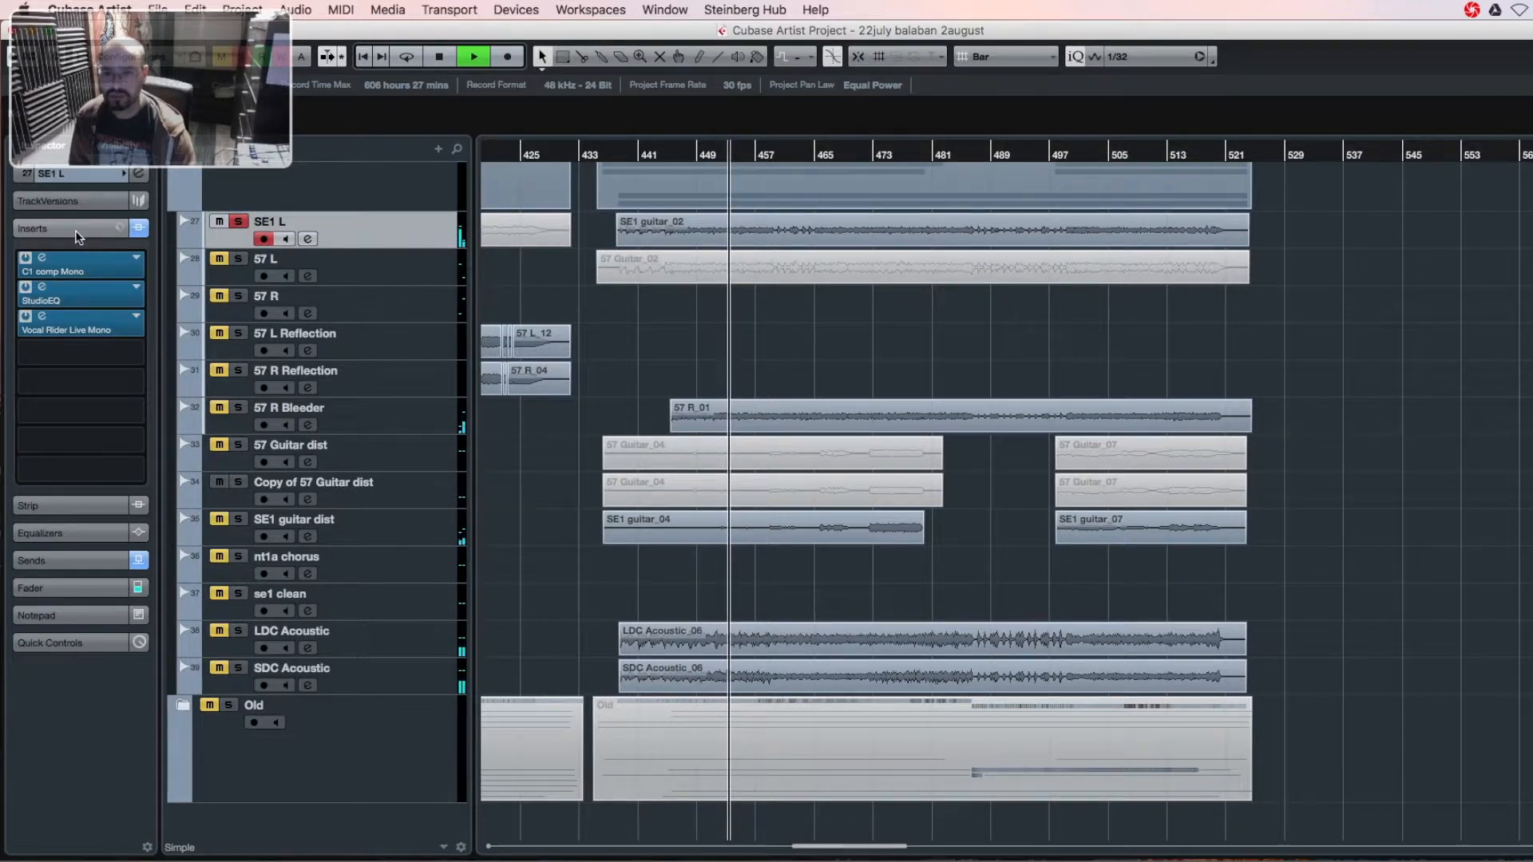
{"action": "left_click", "coordinate": [139, 229]}
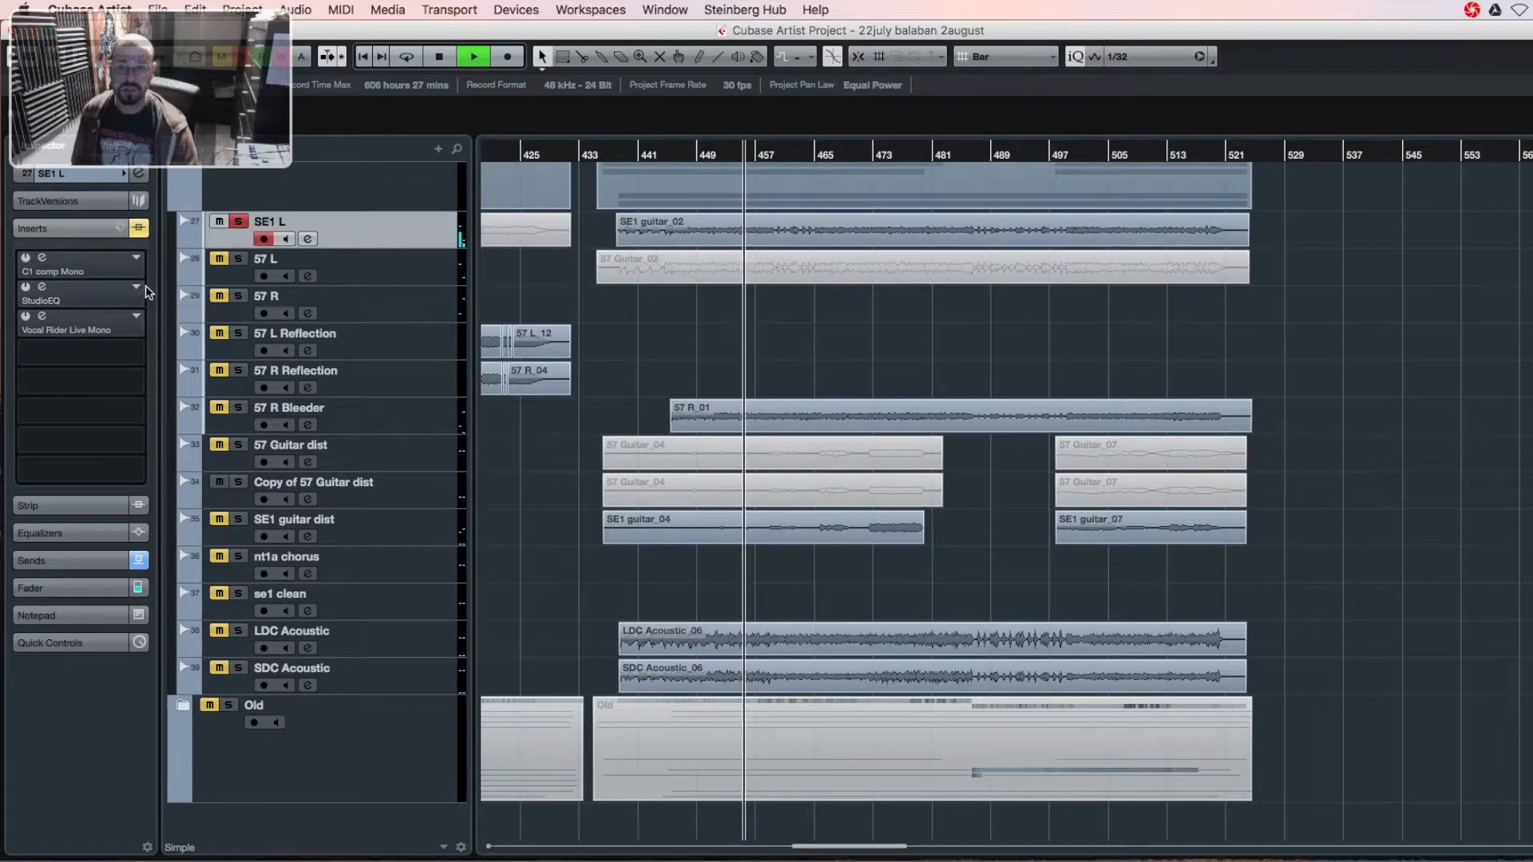
{"action": "left_click", "coordinate": [140, 230]}
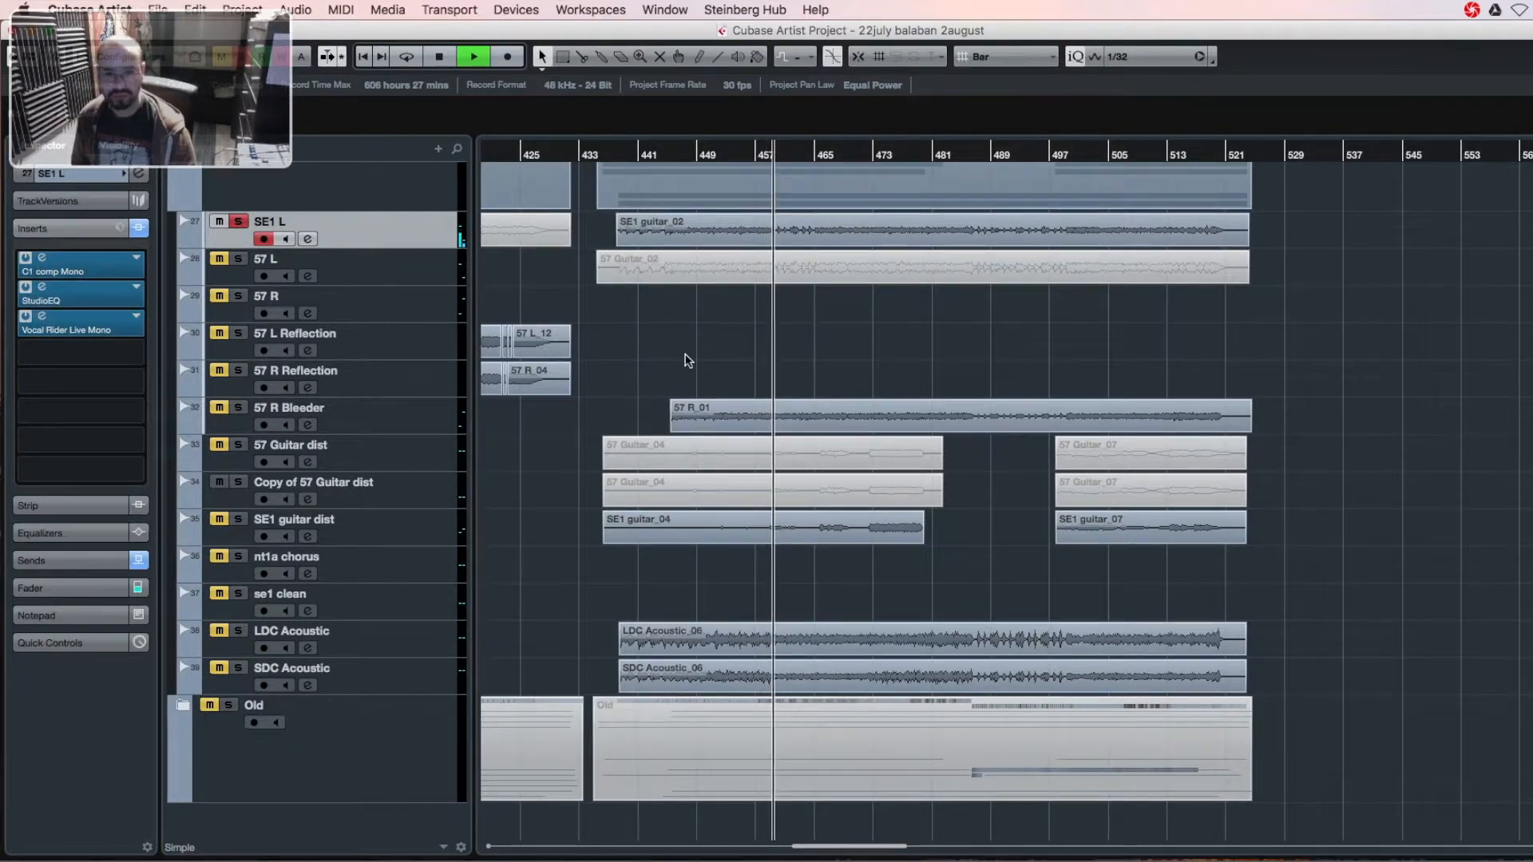
{"action": "key", "text": "space"}
- Unsolo SE1 L and play the full mix from just before the Tom 1_18 clip, zoomed in on the tom clips
{"action": "scroll", "coordinate": [799, 495], "scroll_direction": "up", "scroll_amount": 10}
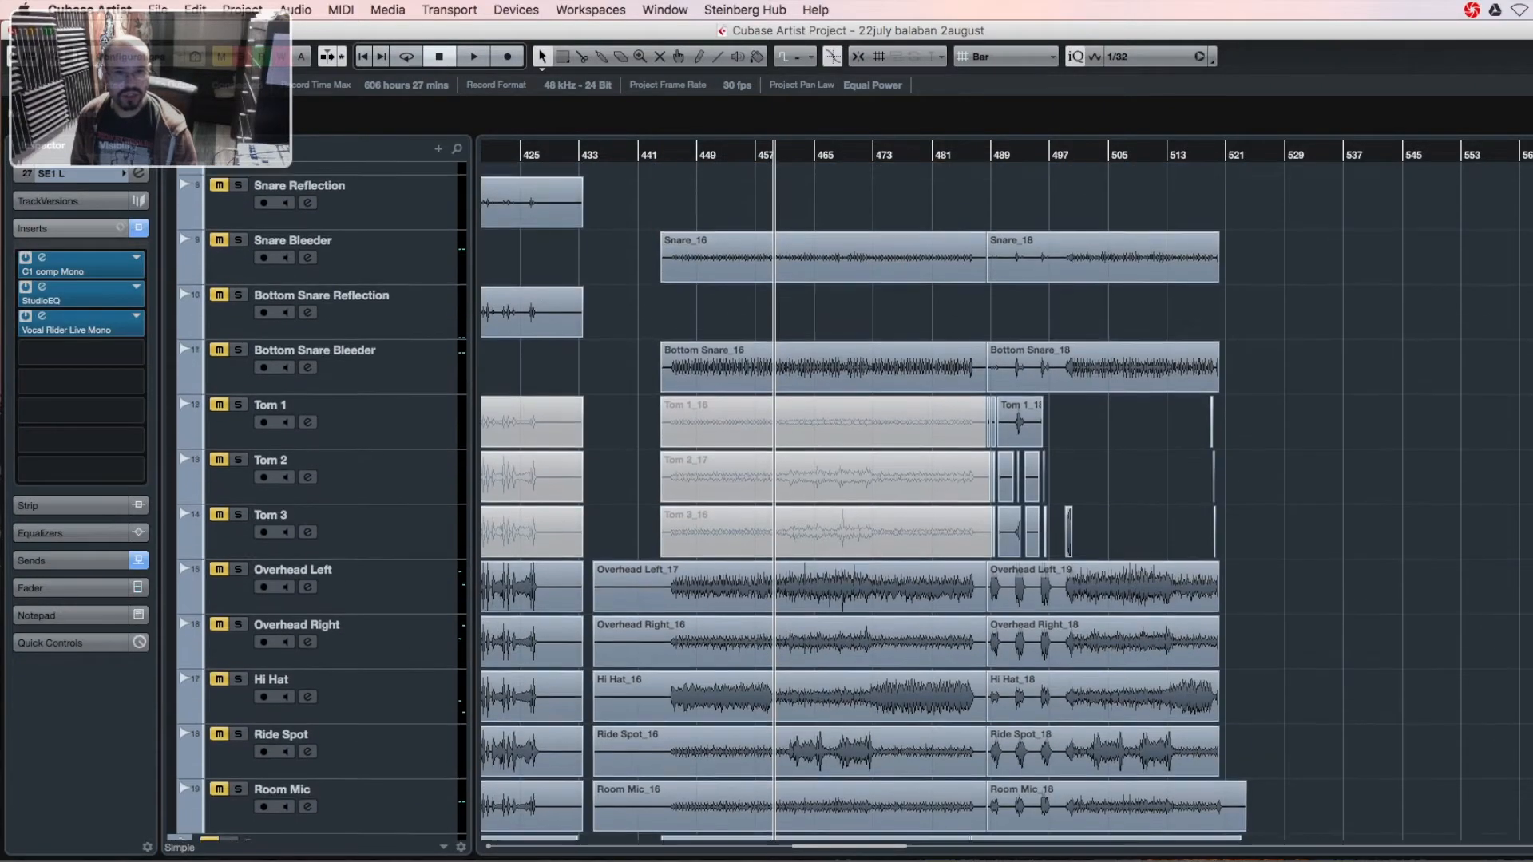
{"action": "scroll", "coordinate": [798, 495], "scroll_direction": "down", "scroll_amount": 5}
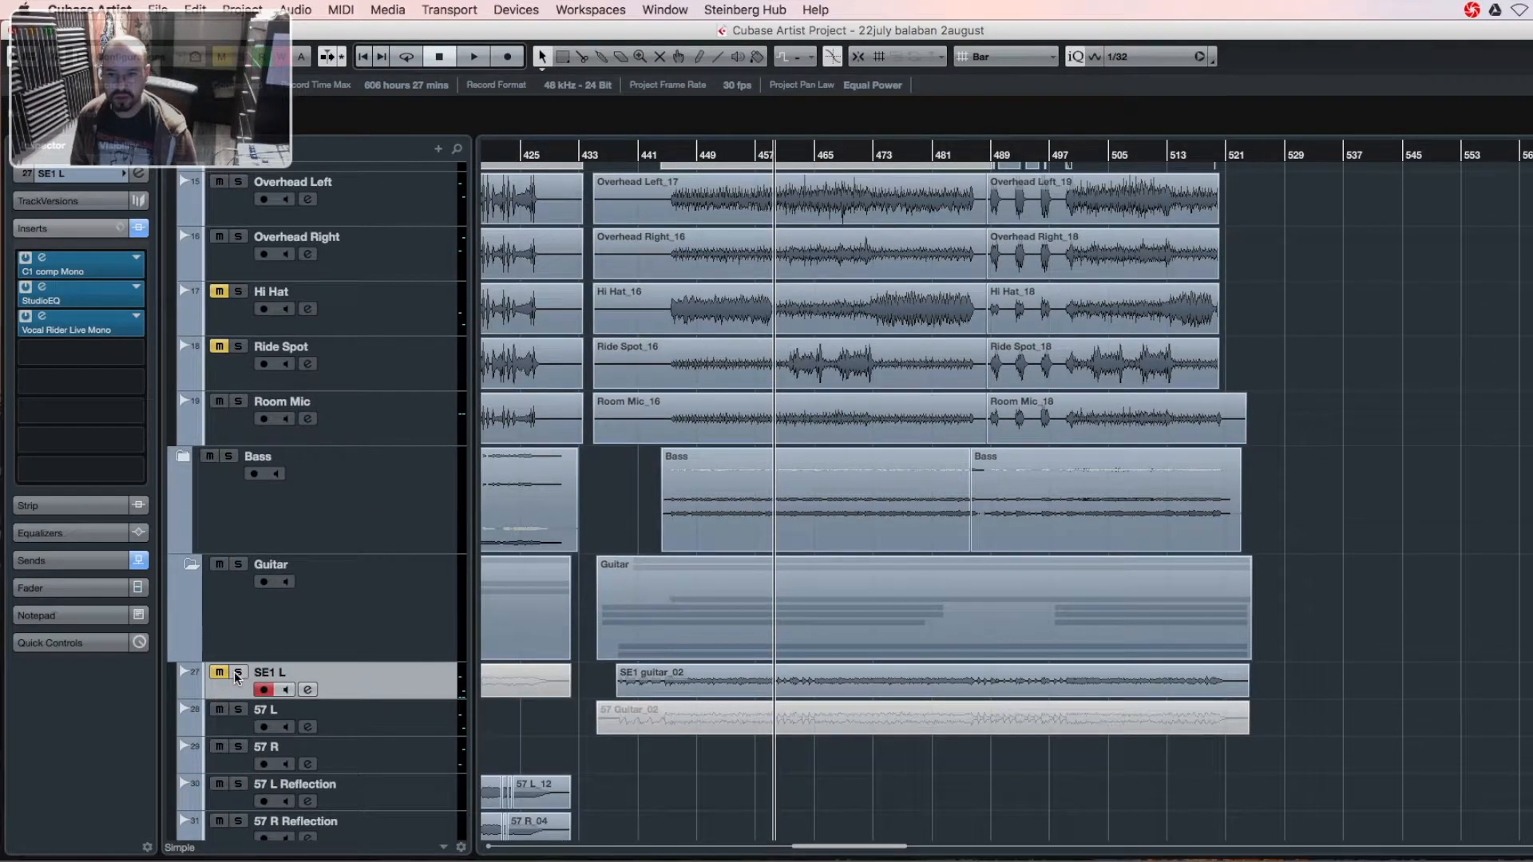
{"action": "scroll", "coordinate": [755, 370], "scroll_direction": "up", "scroll_amount": 3}
{"action": "left_click", "coordinate": [983, 154]}
{"action": "key", "text": "space"}
{"action": "scroll", "coordinate": [798, 479], "scroll_direction": "up", "scroll_amount": 3}
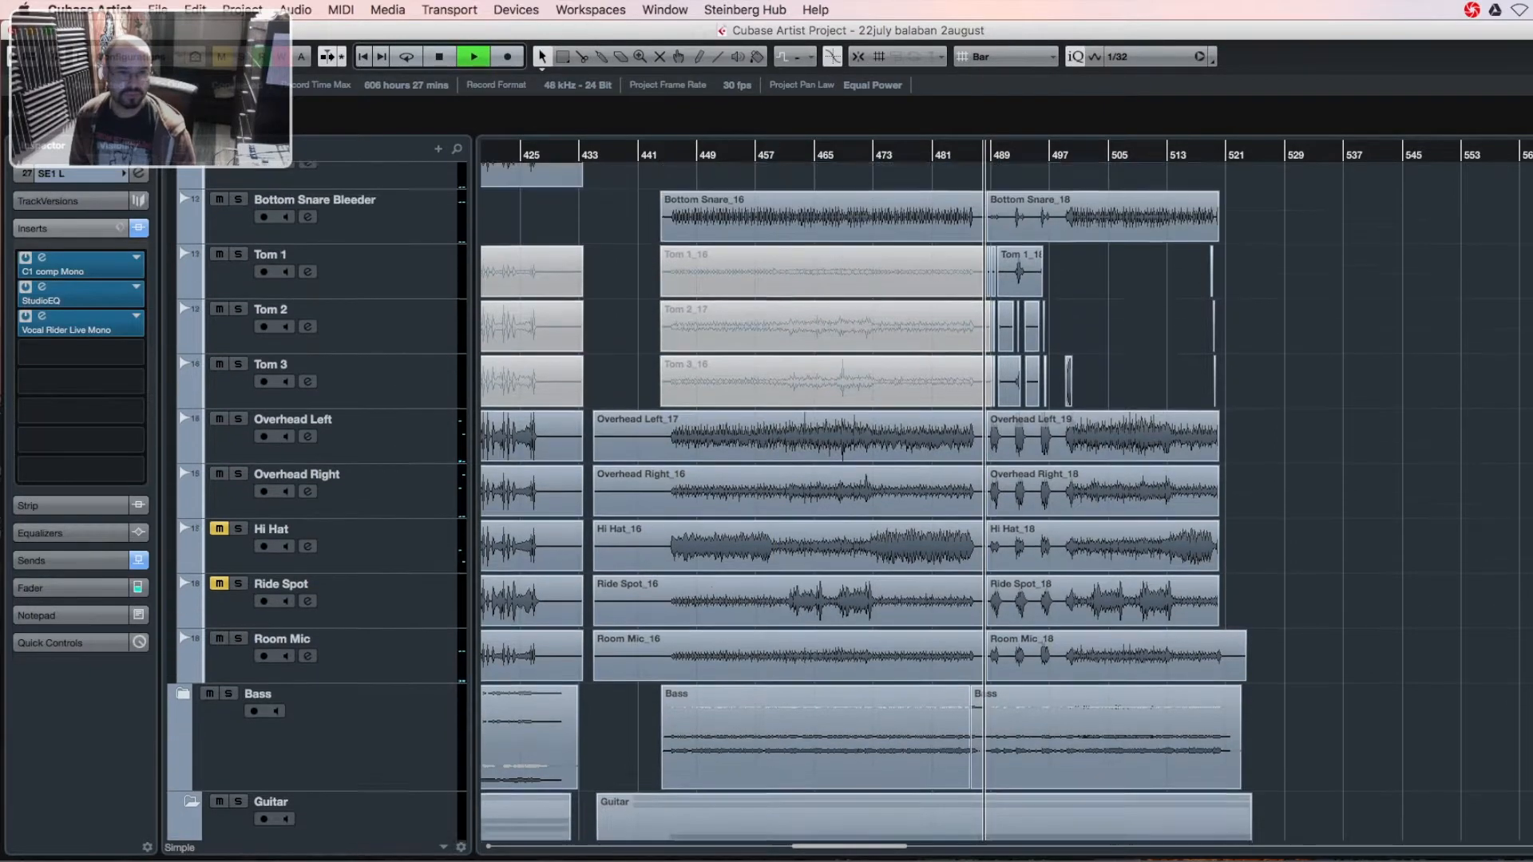
{"action": "key", "text": "h"}
{"action": "key", "text": "h"}
{"action": "key", "text": "h"}
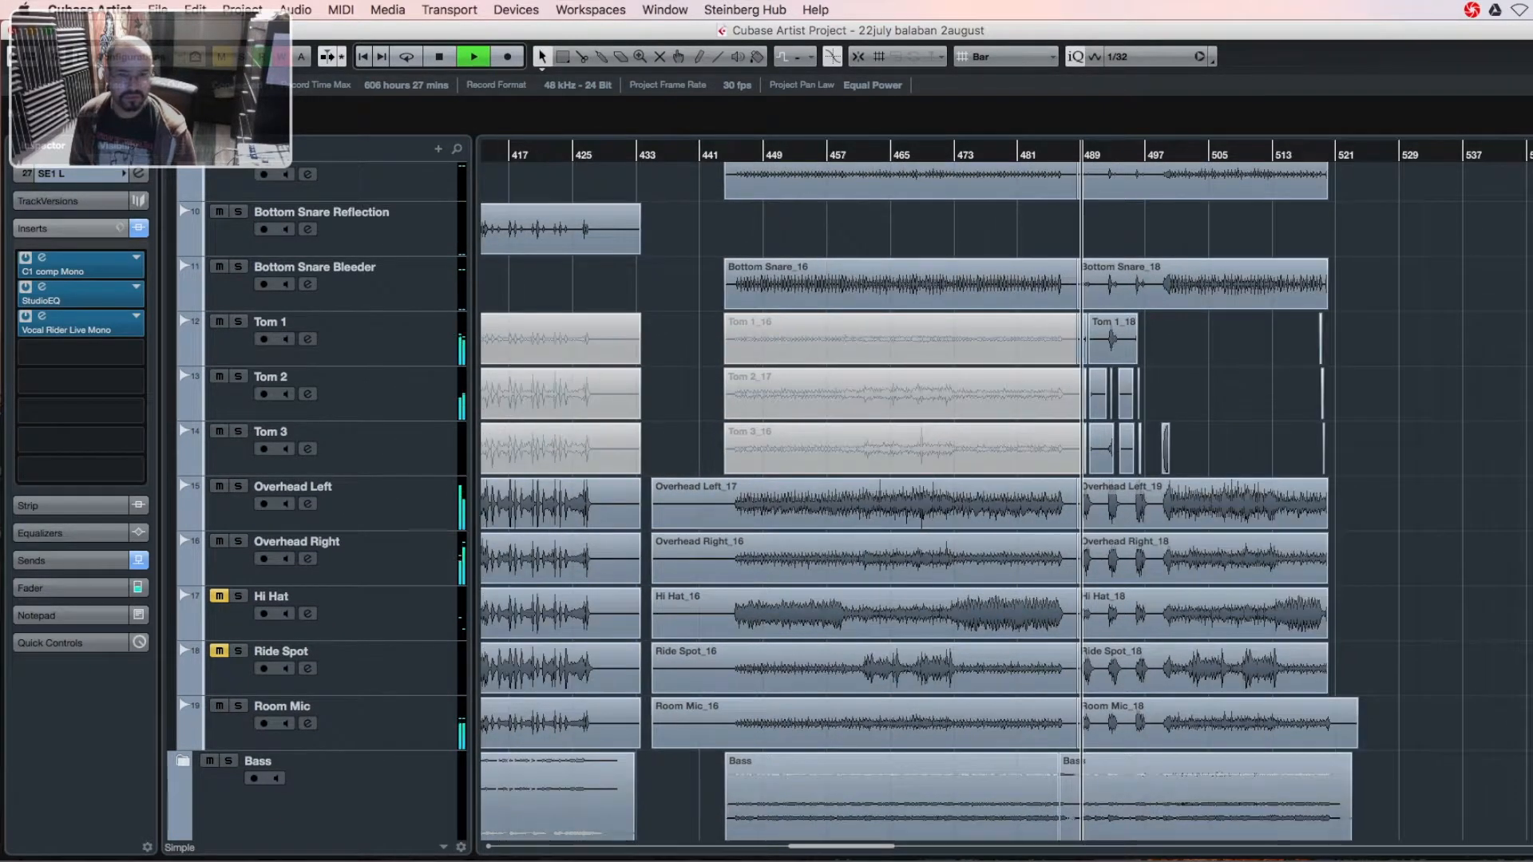
{"action": "key", "text": "h"}
{"action": "key", "text": "h"}
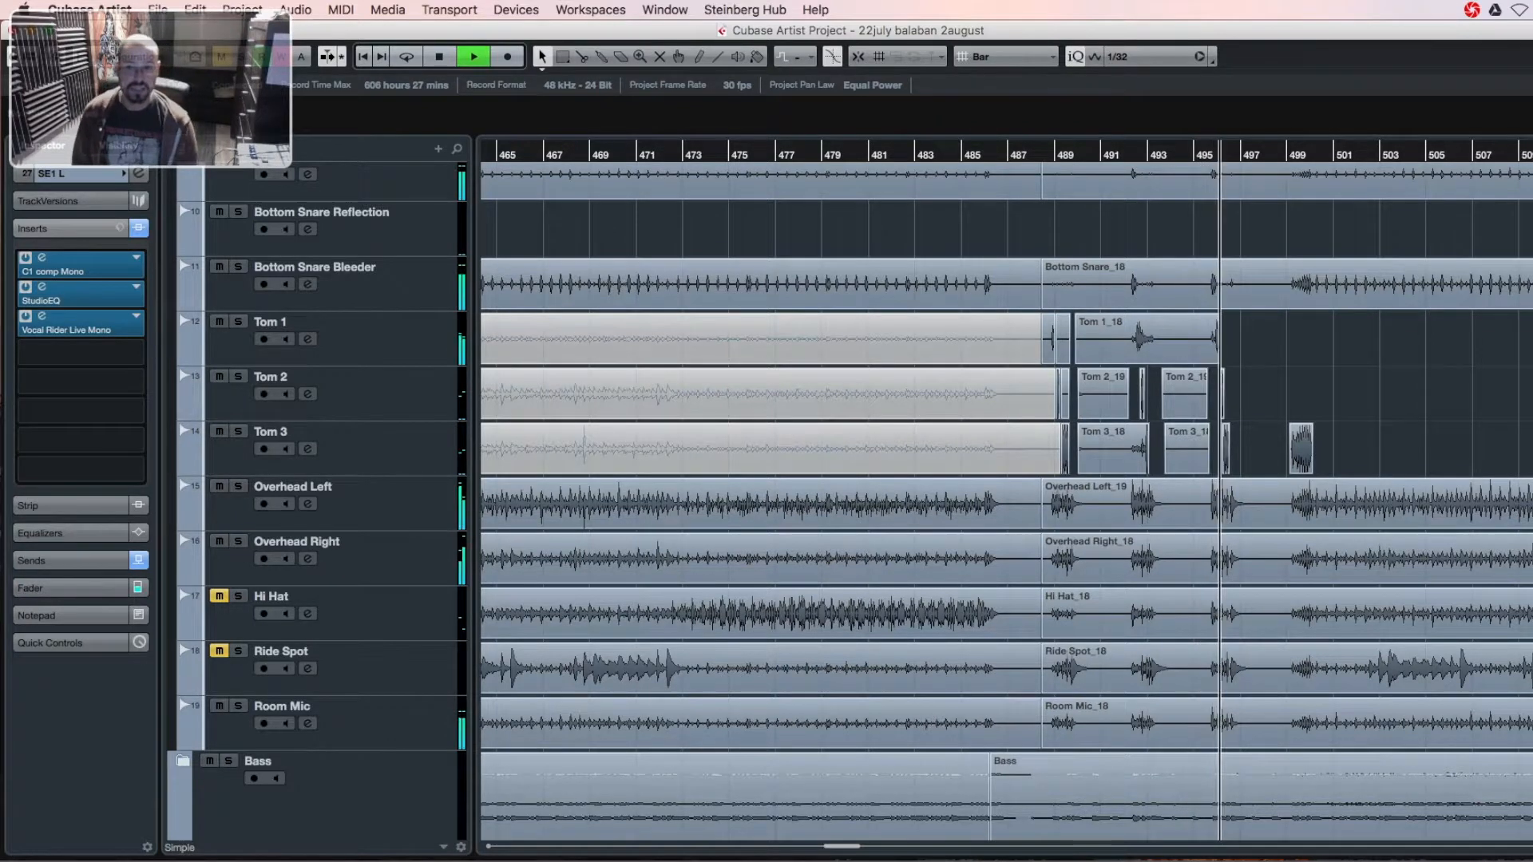
{"action": "key", "text": "space"}
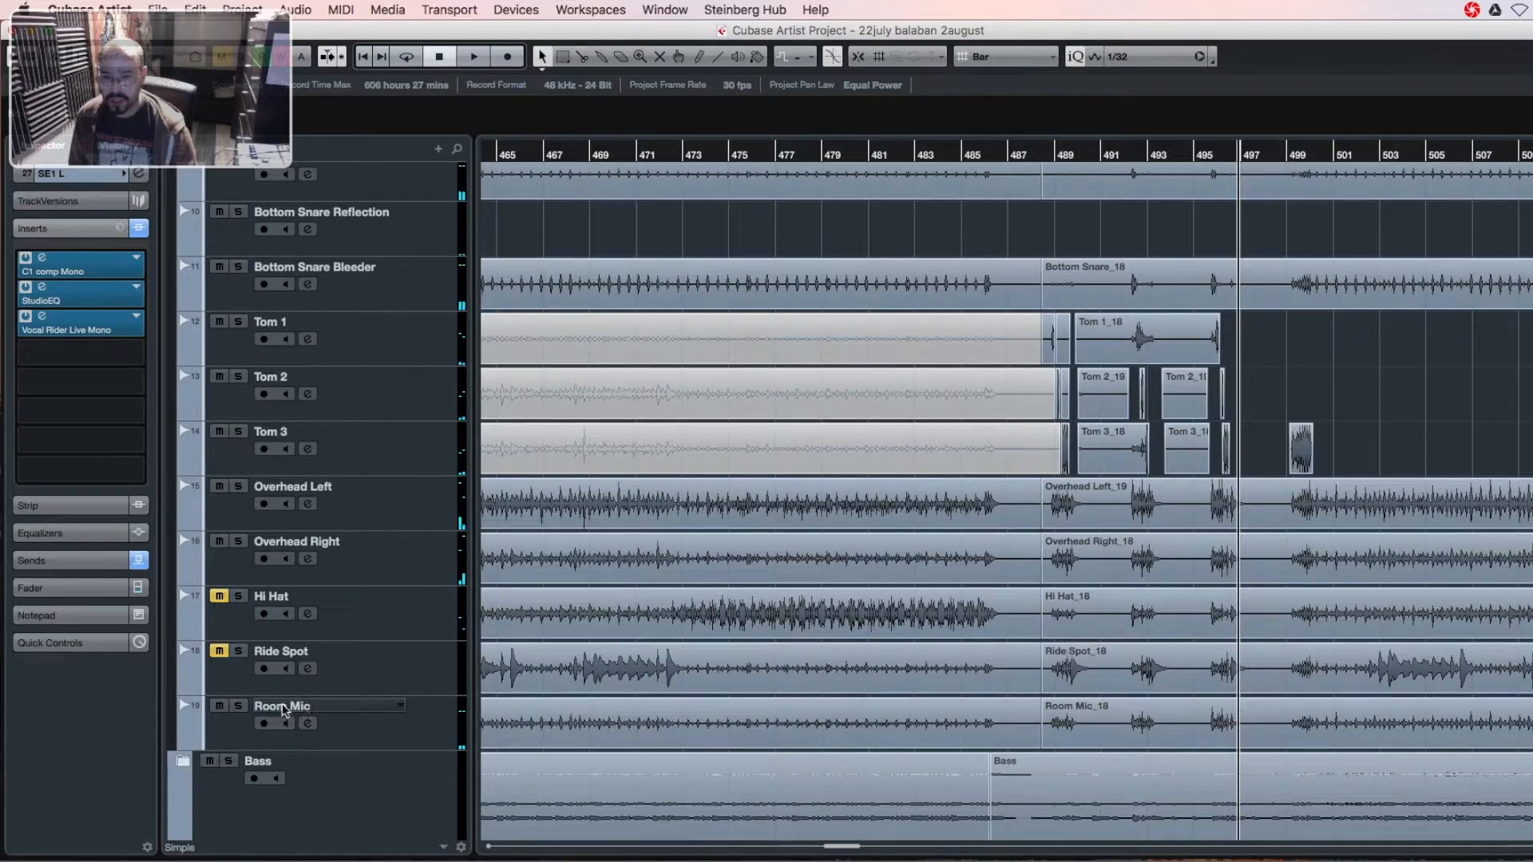
- Solo Room Mic and play it from bar 451 with its inserts bypassed, then stop and reactivate the inserts
{"action": "left_click", "coordinate": [441, 743]}
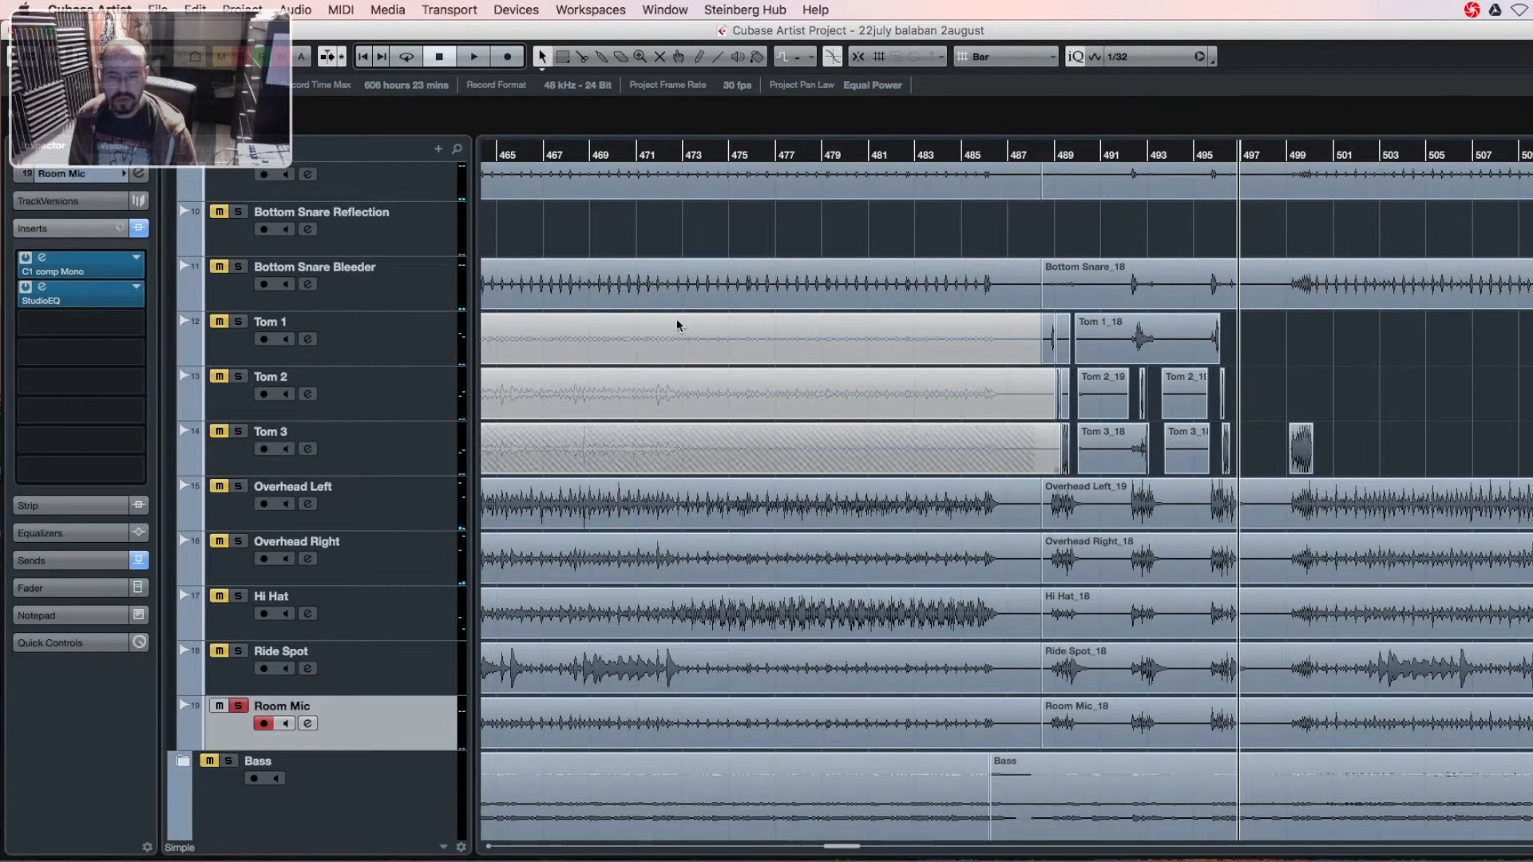
{"action": "left_click_drag", "start_coordinate": [600, 154], "coordinate": [492, 168]}
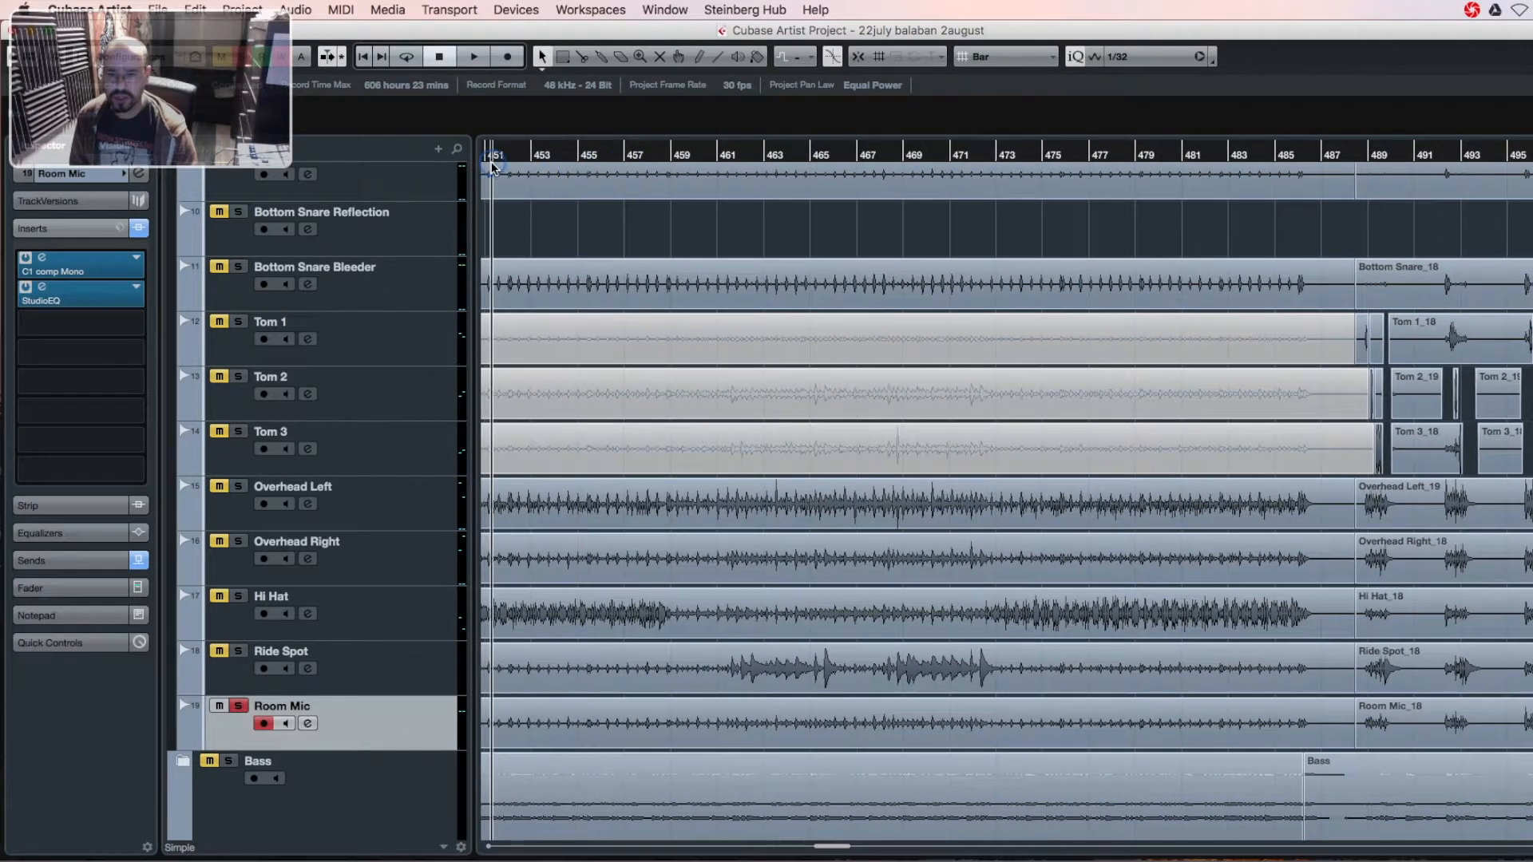
{"action": "left_click", "coordinate": [137, 229]}
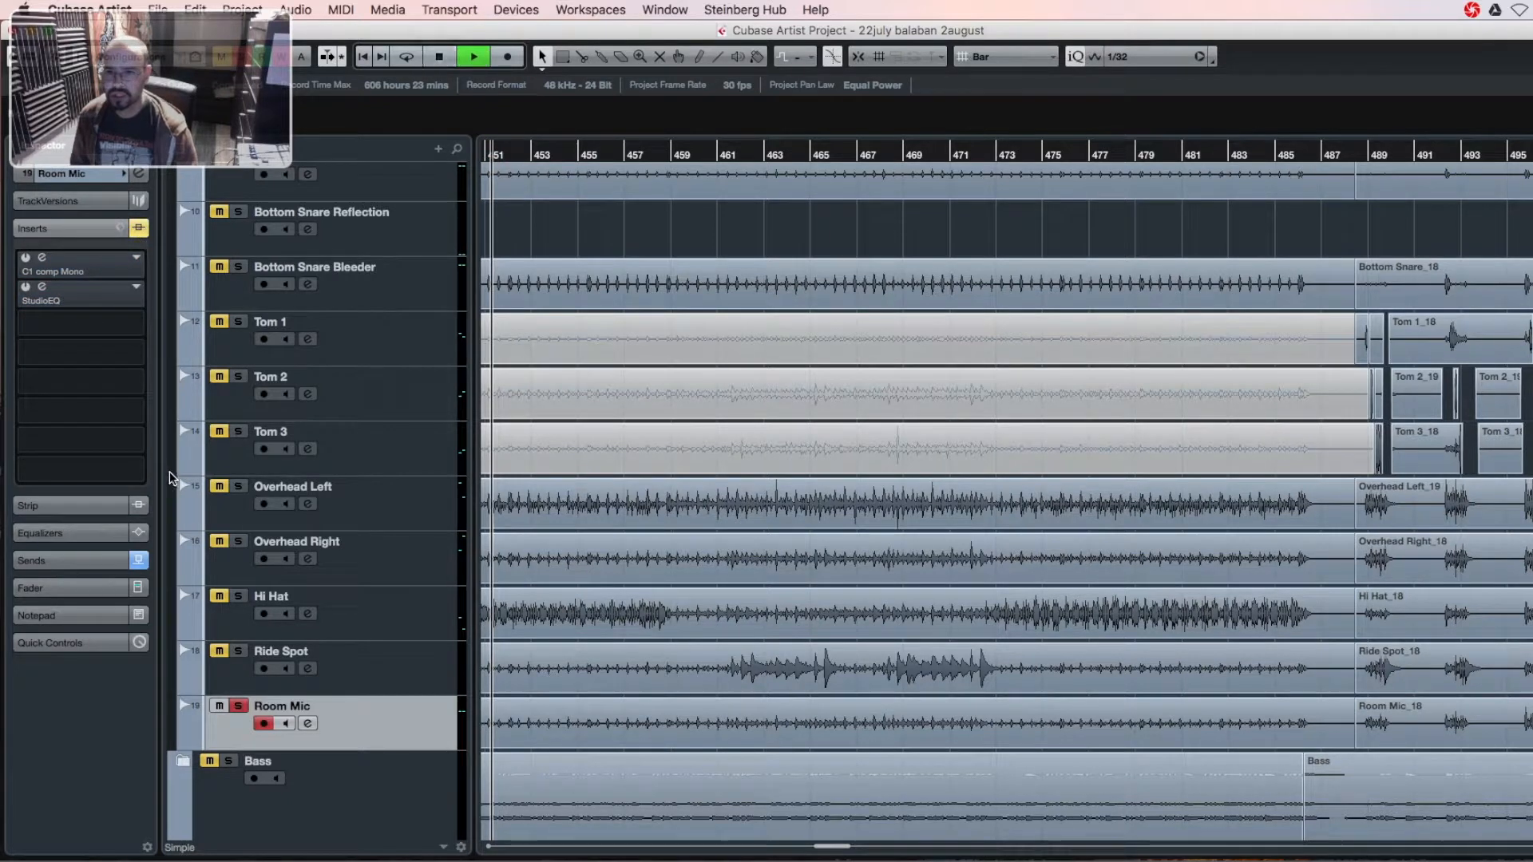
{"action": "key", "text": "space"}
{"action": "left_click", "coordinate": [137, 229]}
- Show the C1 comp Mono and StudioEQ settings on the Room Mic track, then close the plug-in window
{"action": "left_click", "coordinate": [39, 261]}
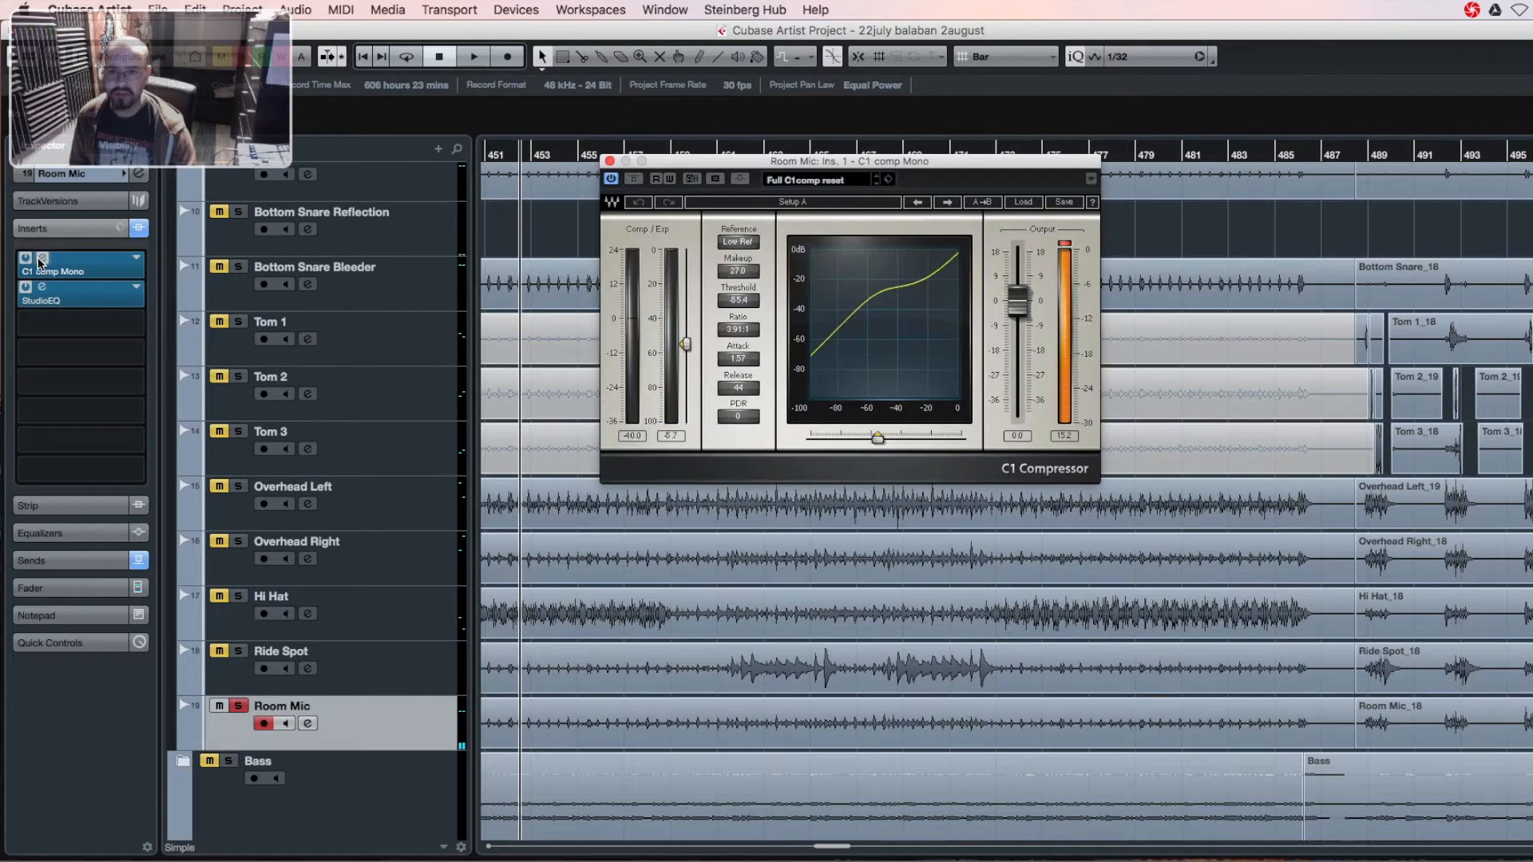
{"action": "left_click", "coordinate": [42, 288]}
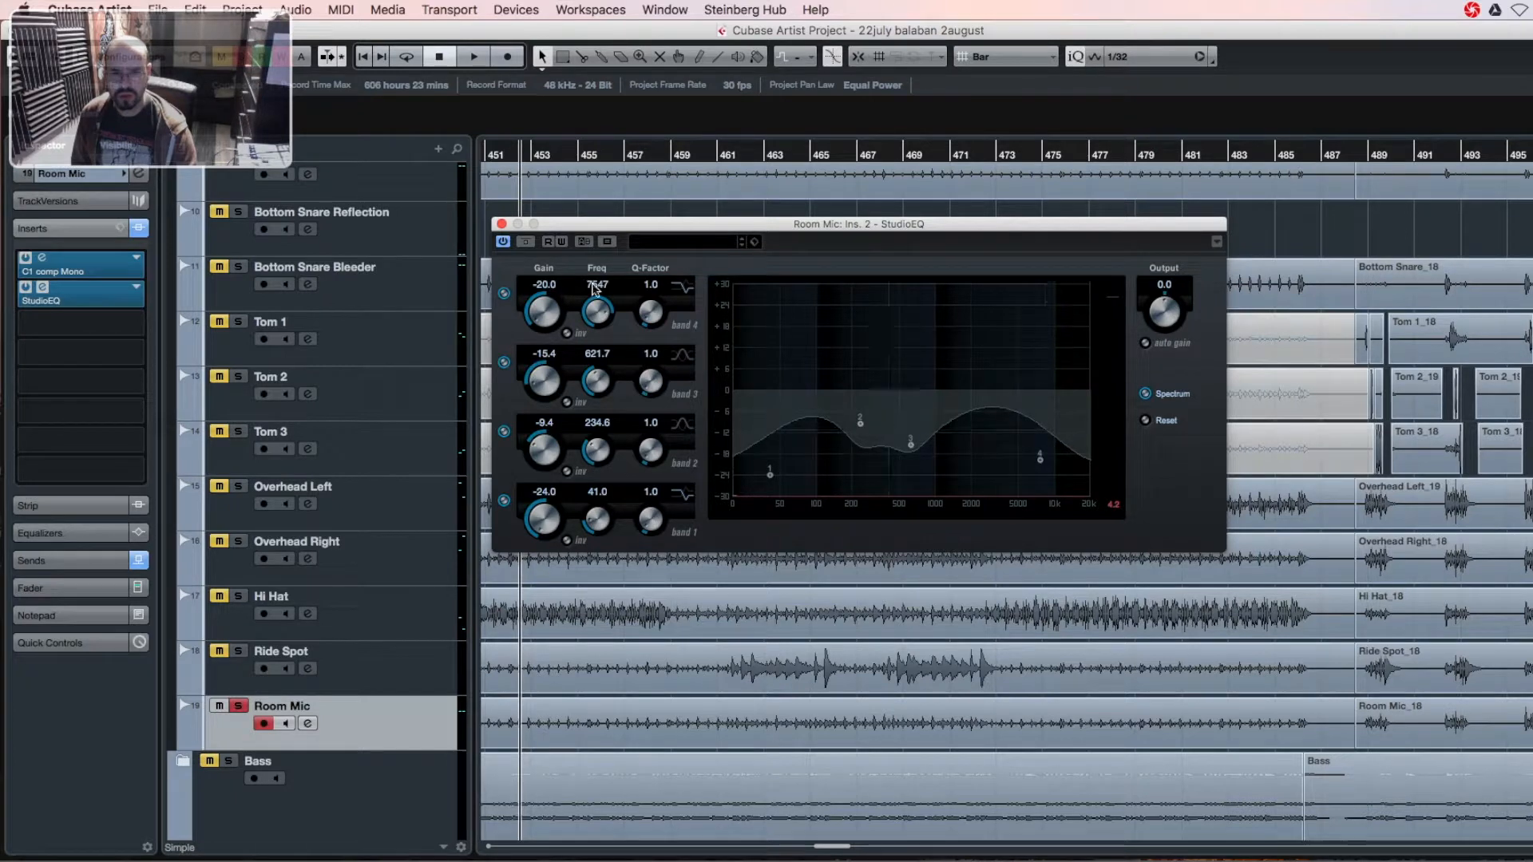
{"action": "left_click", "coordinate": [502, 225]}
- Play Room Mic soloed, unsolo it, and compare the full mix with Room Mic muted and unmuted
{"action": "key", "text": "space"}
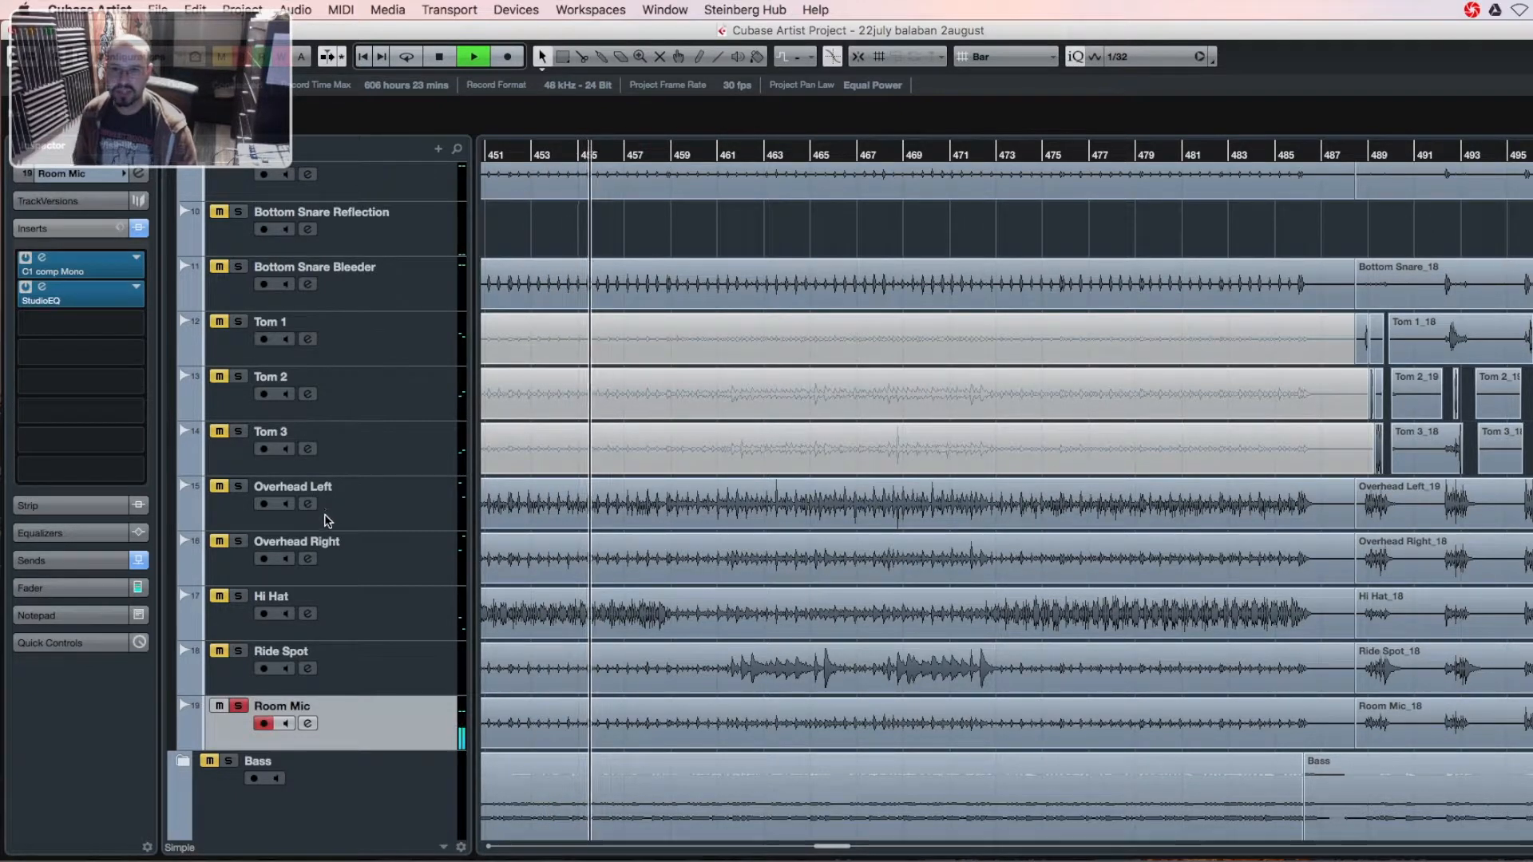
{"action": "left_click", "coordinate": [239, 706]}
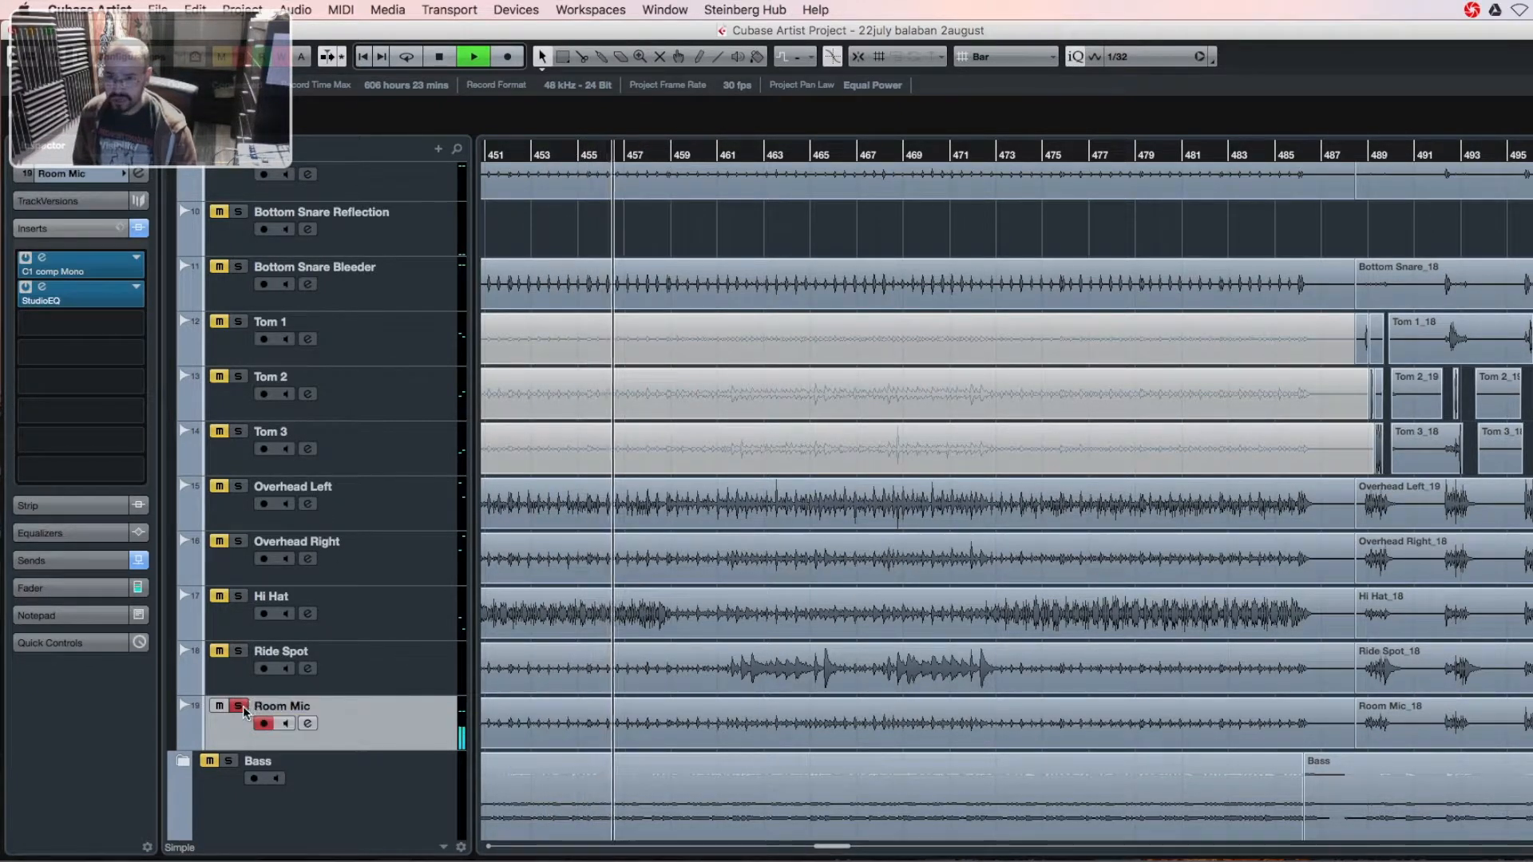
{"action": "left_click", "coordinate": [219, 706]}
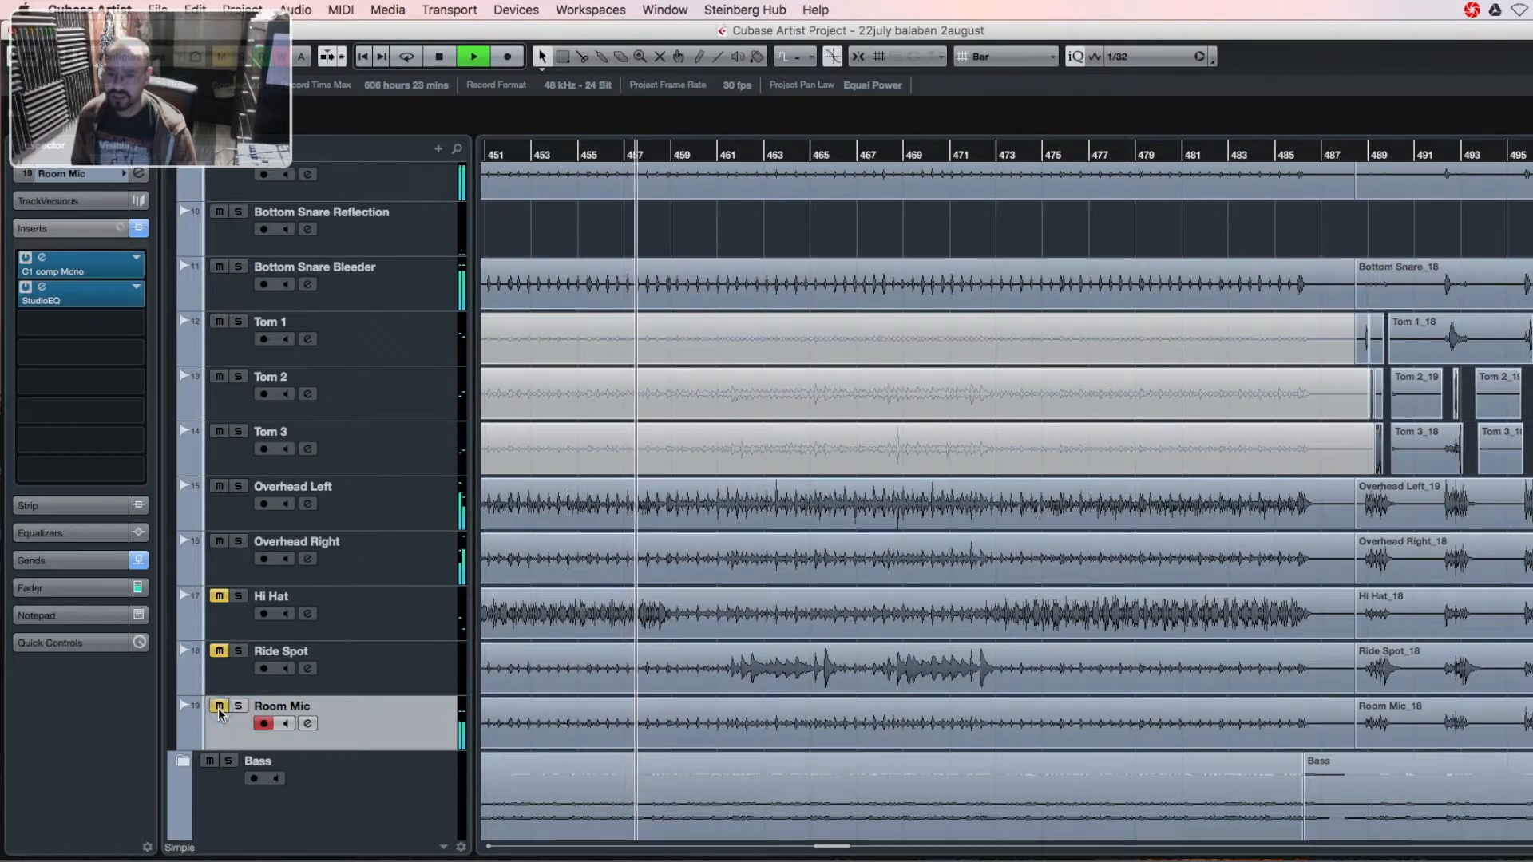
{"action": "left_click", "coordinate": [220, 707]}
{"action": "key", "text": "space"}
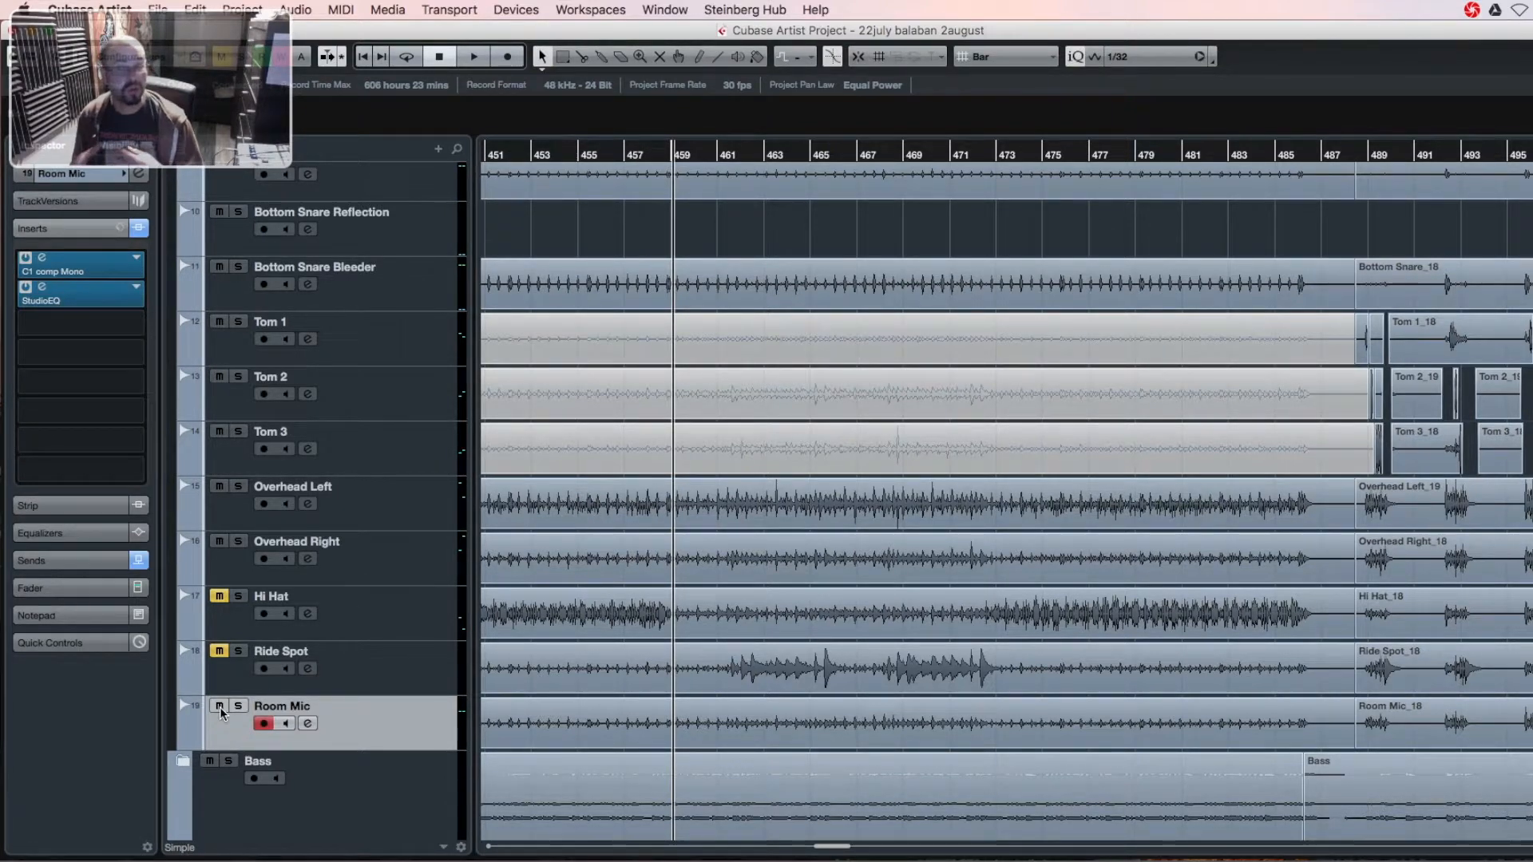
- Collapse the Kit and Guitar folders and expand the Bass folder to show its tracks
{"action": "scroll", "coordinate": [231, 472], "scroll_direction": "up", "scroll_amount": 5}
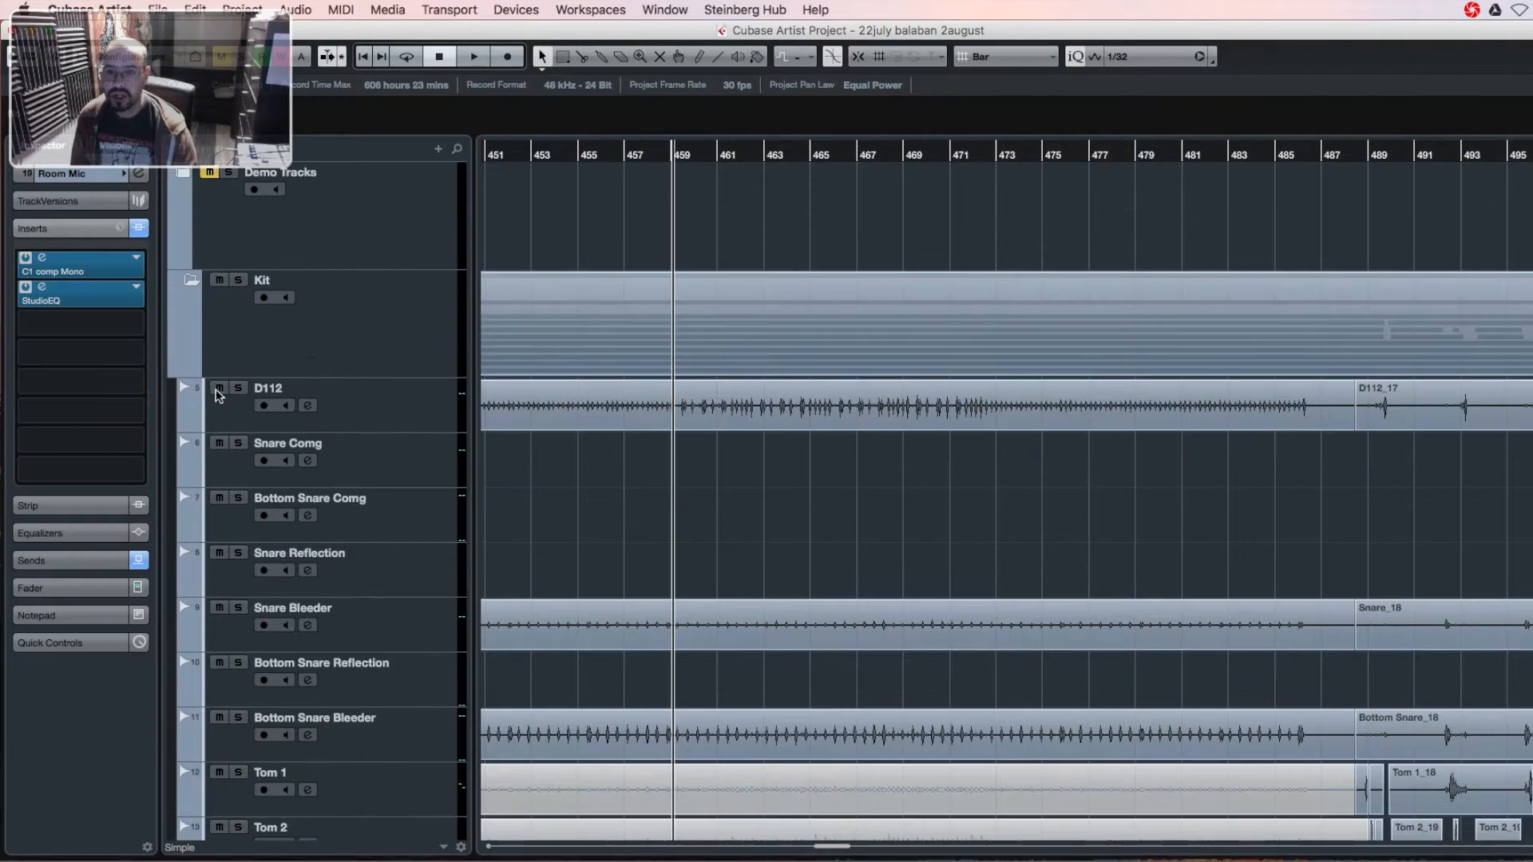
{"action": "left_click", "coordinate": [191, 281]}
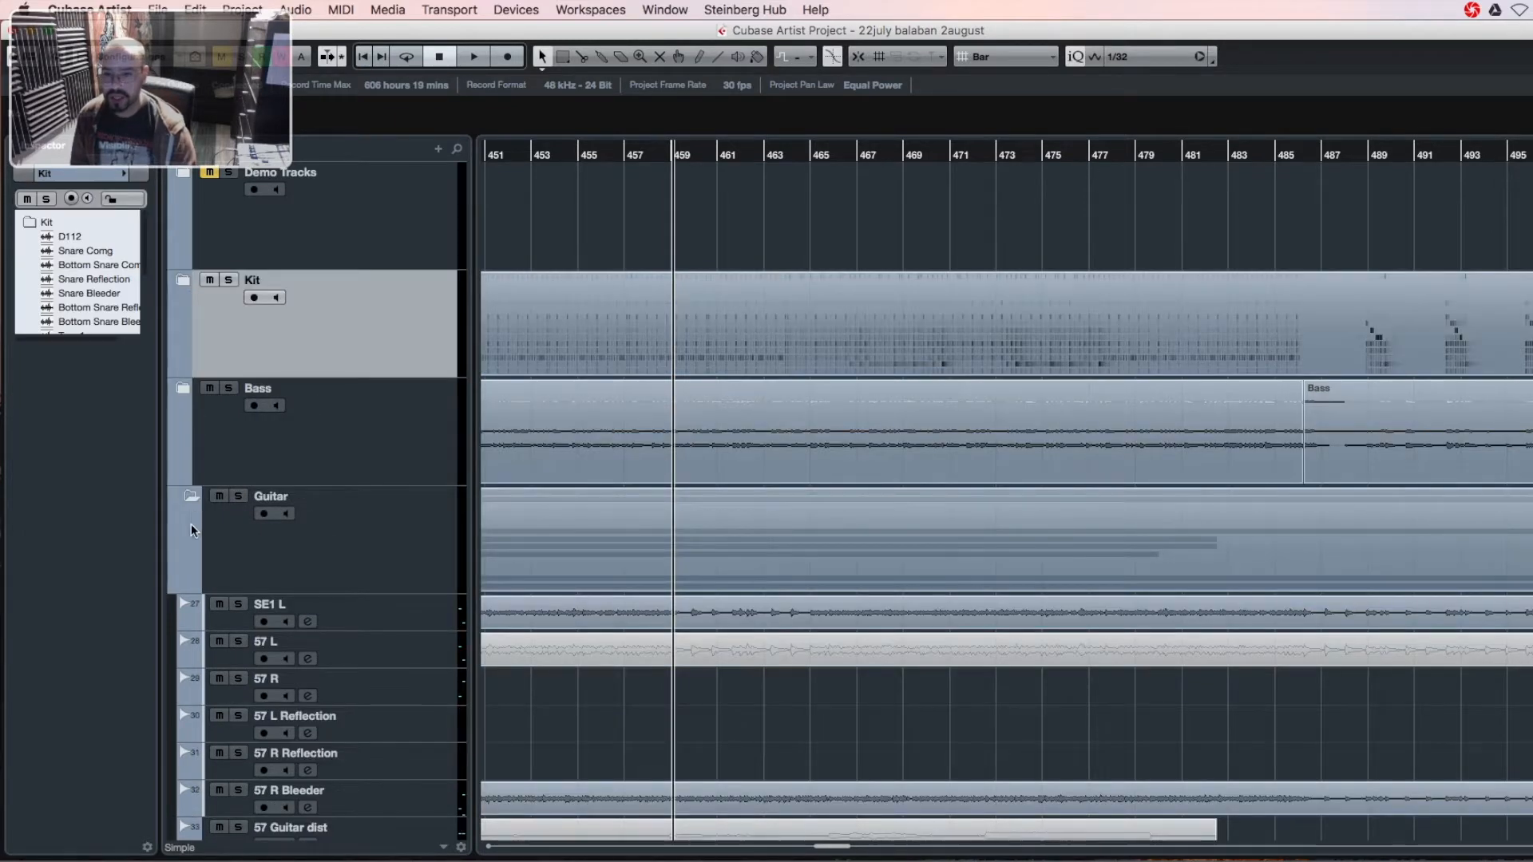
{"action": "left_click", "coordinate": [181, 392]}
- Place the playhead just before the short bass clips ahead of D112_24, with the Bass tracks down to Meek Effects in view
{"action": "left_click_drag", "start_coordinate": [841, 853], "coordinate": [830, 853]}
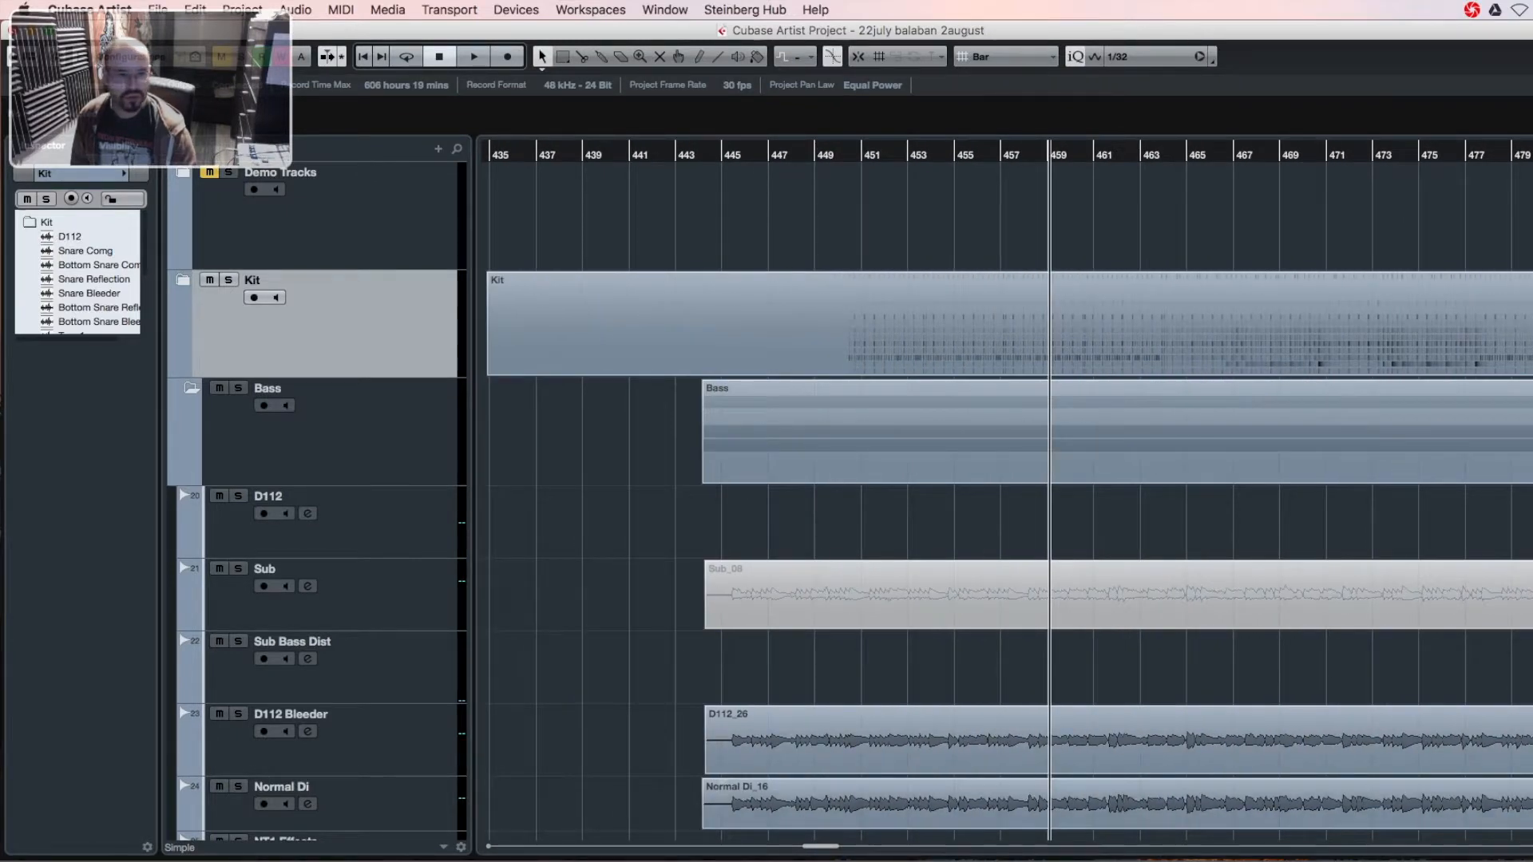
{"action": "key", "text": "g"}
{"action": "key", "text": "g"}
{"action": "key", "text": "g"}
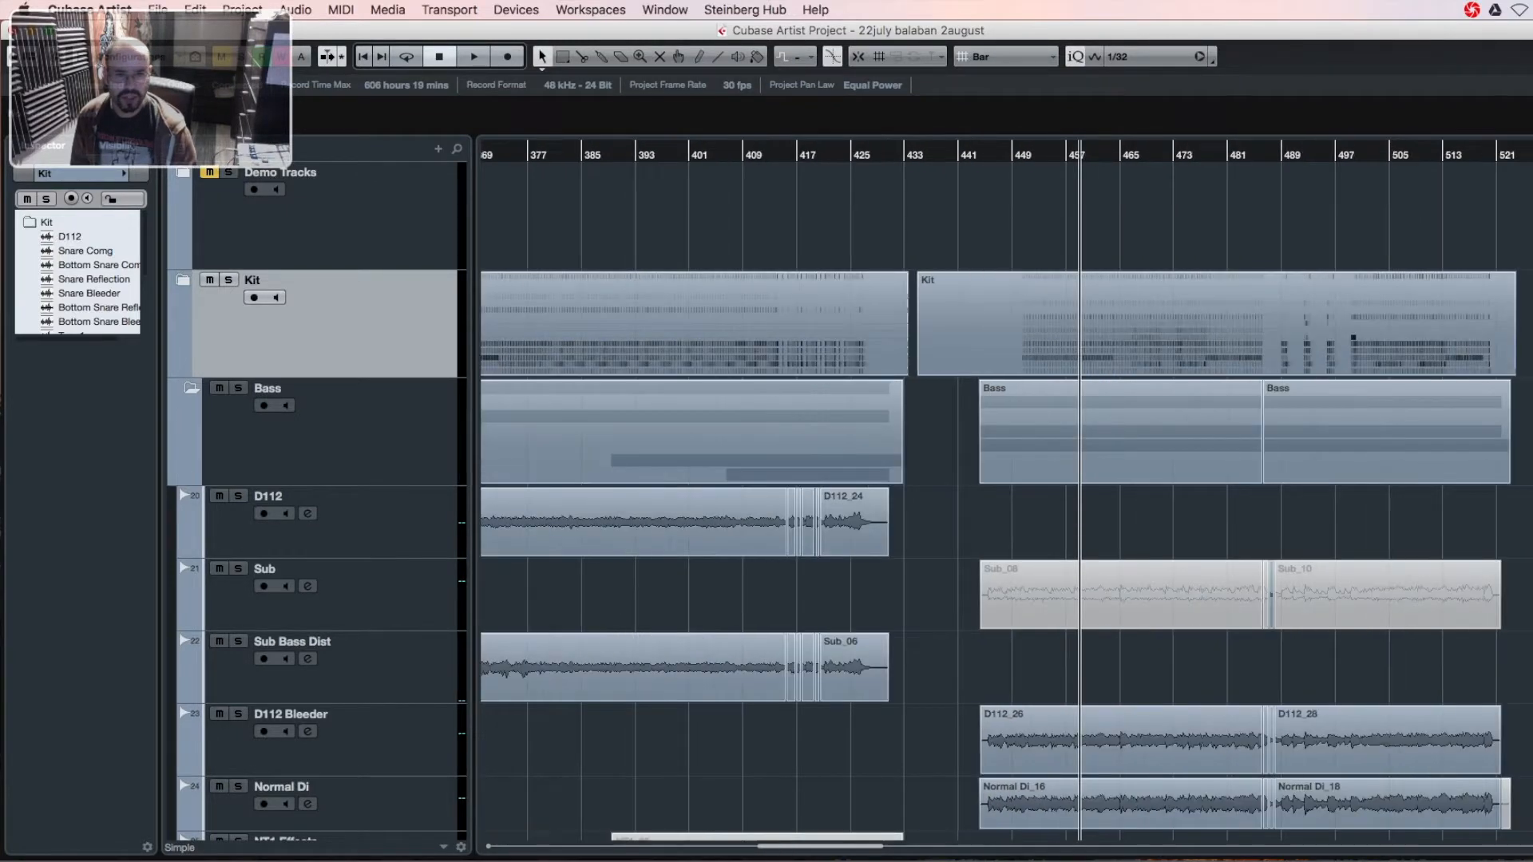
{"action": "scroll", "coordinate": [838, 832], "scroll_direction": "left", "scroll_amount": 10}
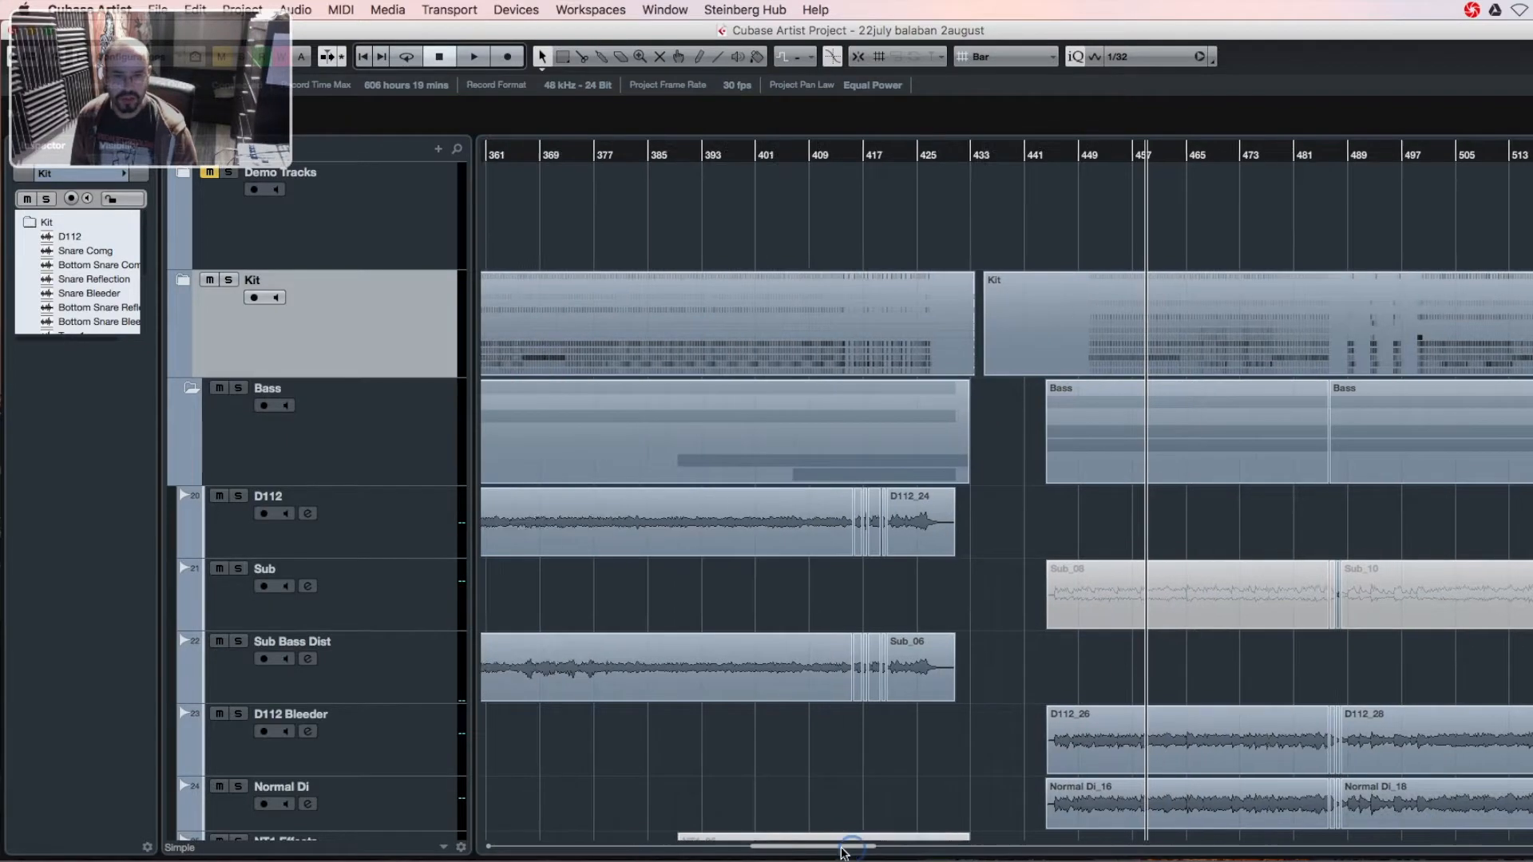
{"action": "mouse_move", "coordinate": [827, 851]}
{"action": "left_mouse_down"}
{"action": "mouse_move", "coordinate": [626, 833]}
{"action": "mouse_move", "coordinate": [820, 846]}
{"action": "left_mouse_up"}
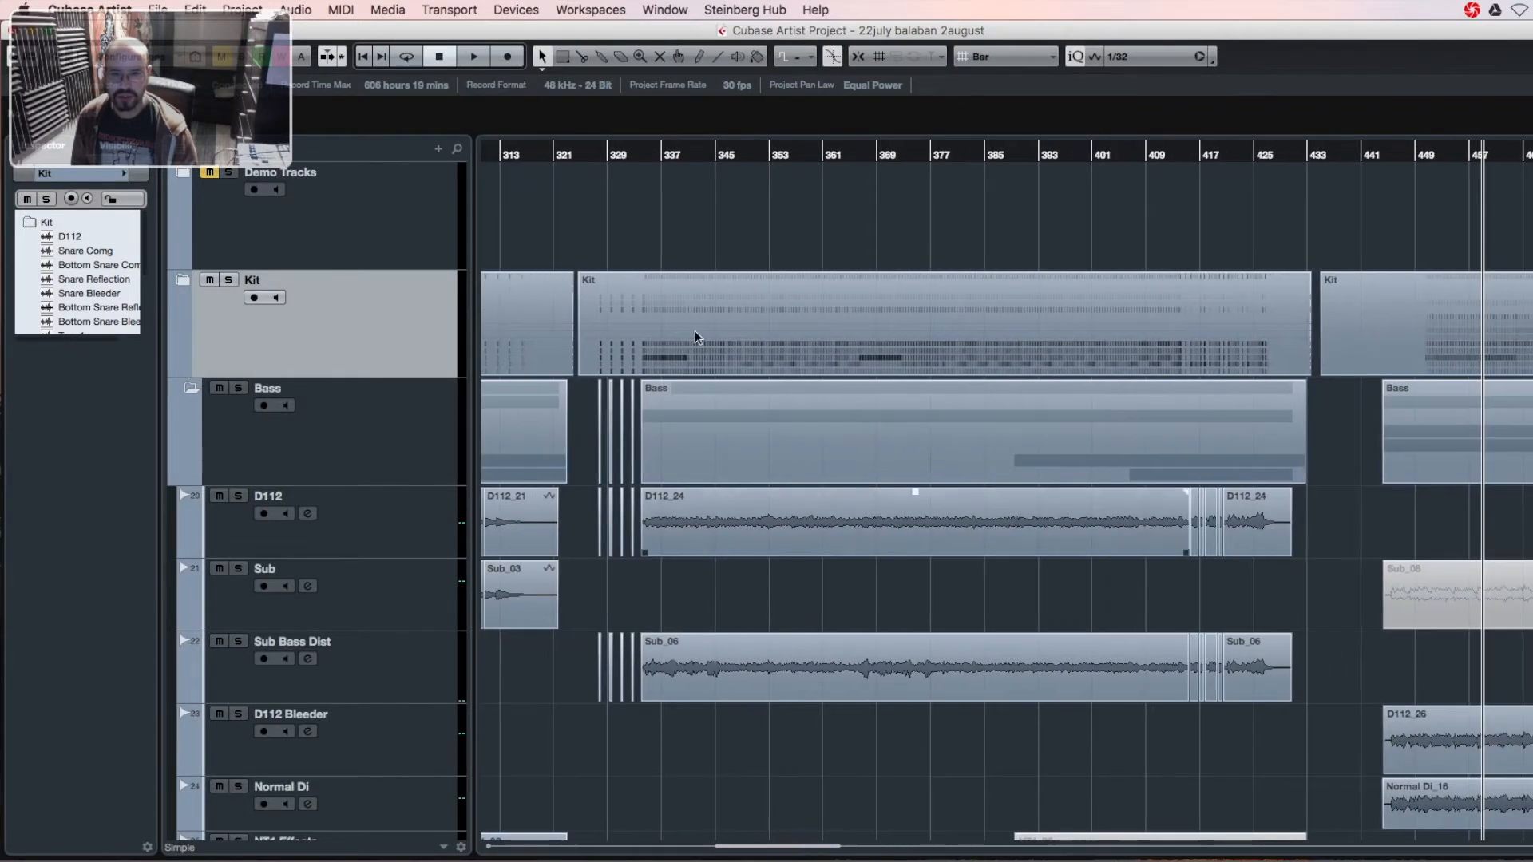
{"action": "left_click", "coordinate": [588, 154]}
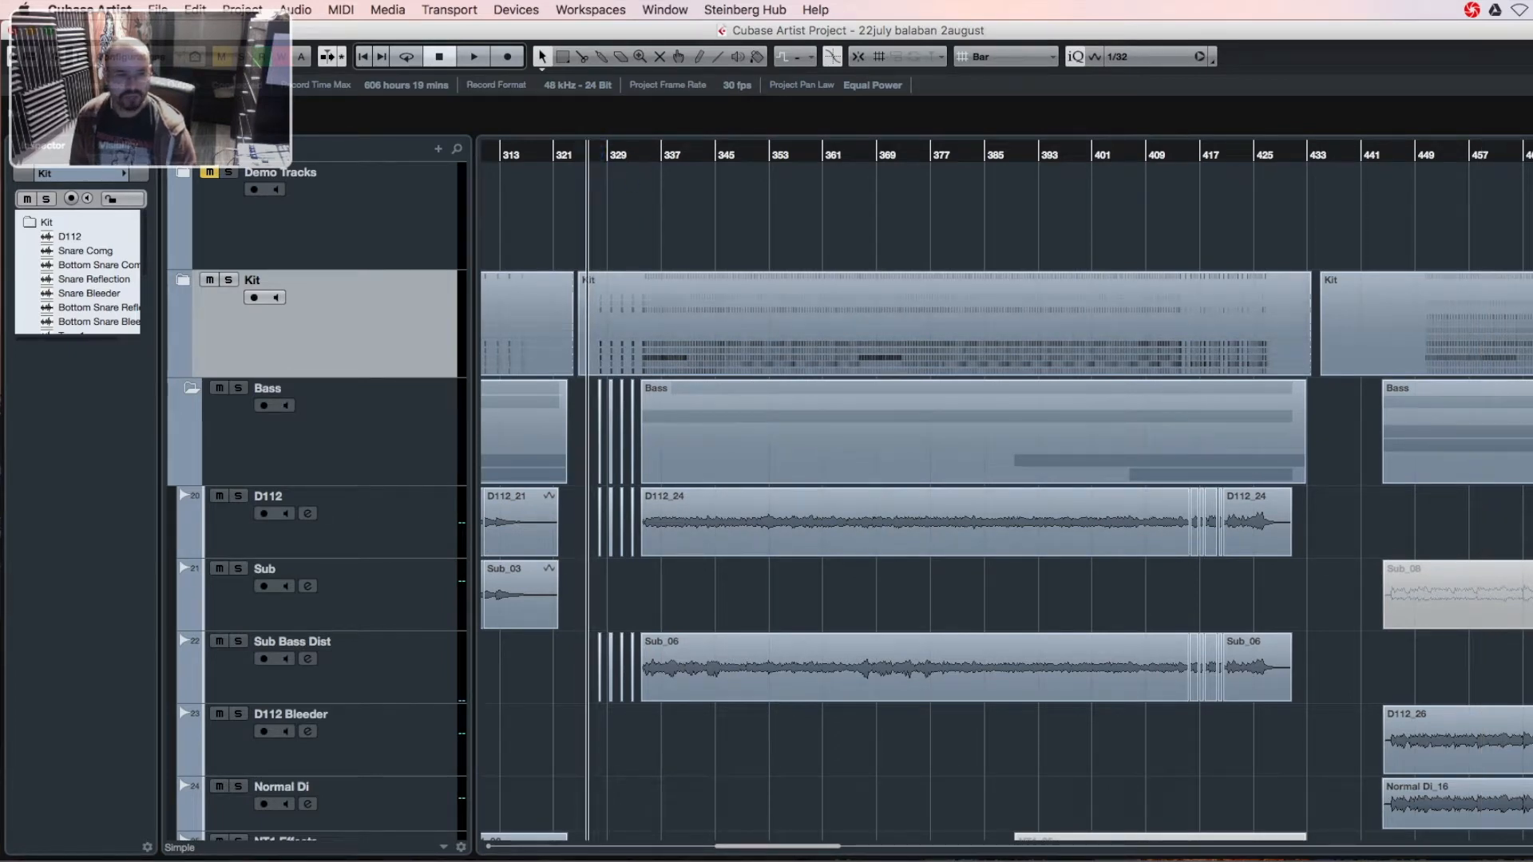
{"action": "scroll", "coordinate": [1310, 511], "scroll_direction": "down", "scroll_amount": 5}
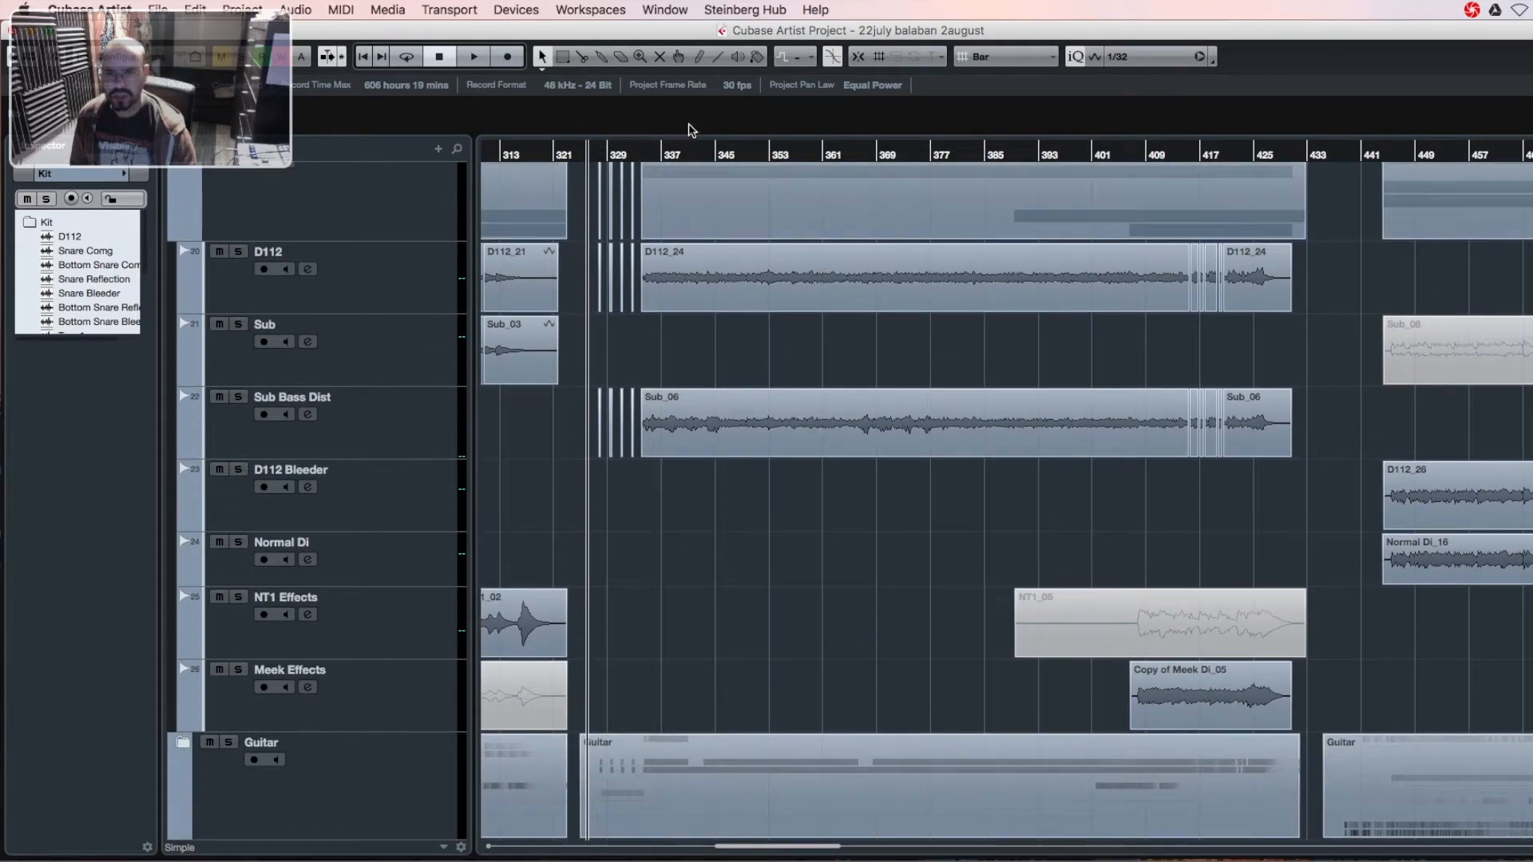
- Play the section from the playhead, solo Sub Bass Dist to hear it alone, and stop playback
{"action": "key", "text": "space"}
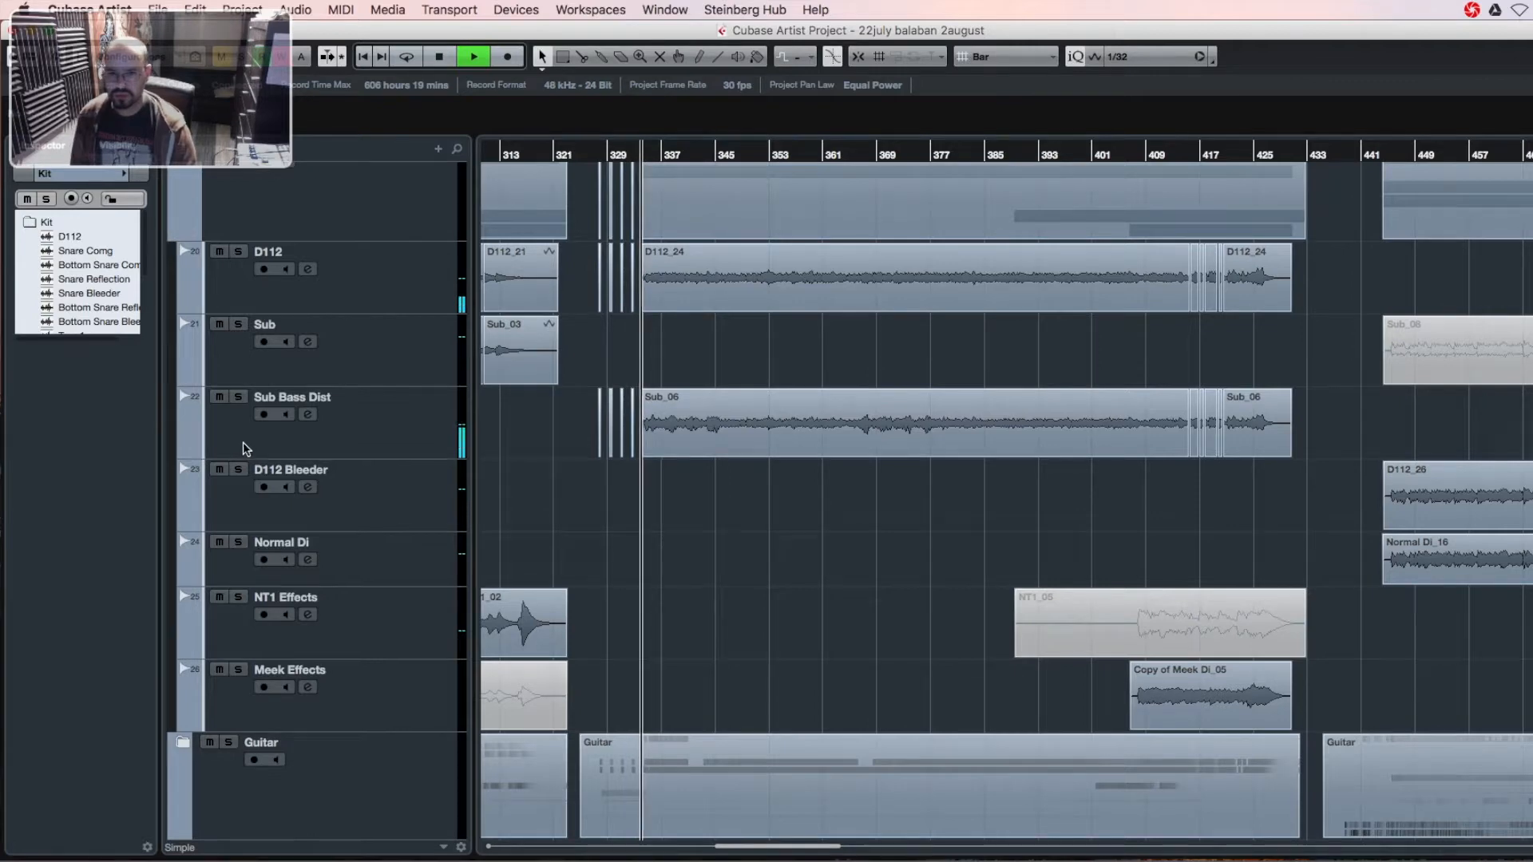
{"action": "left_click", "coordinate": [239, 400]}
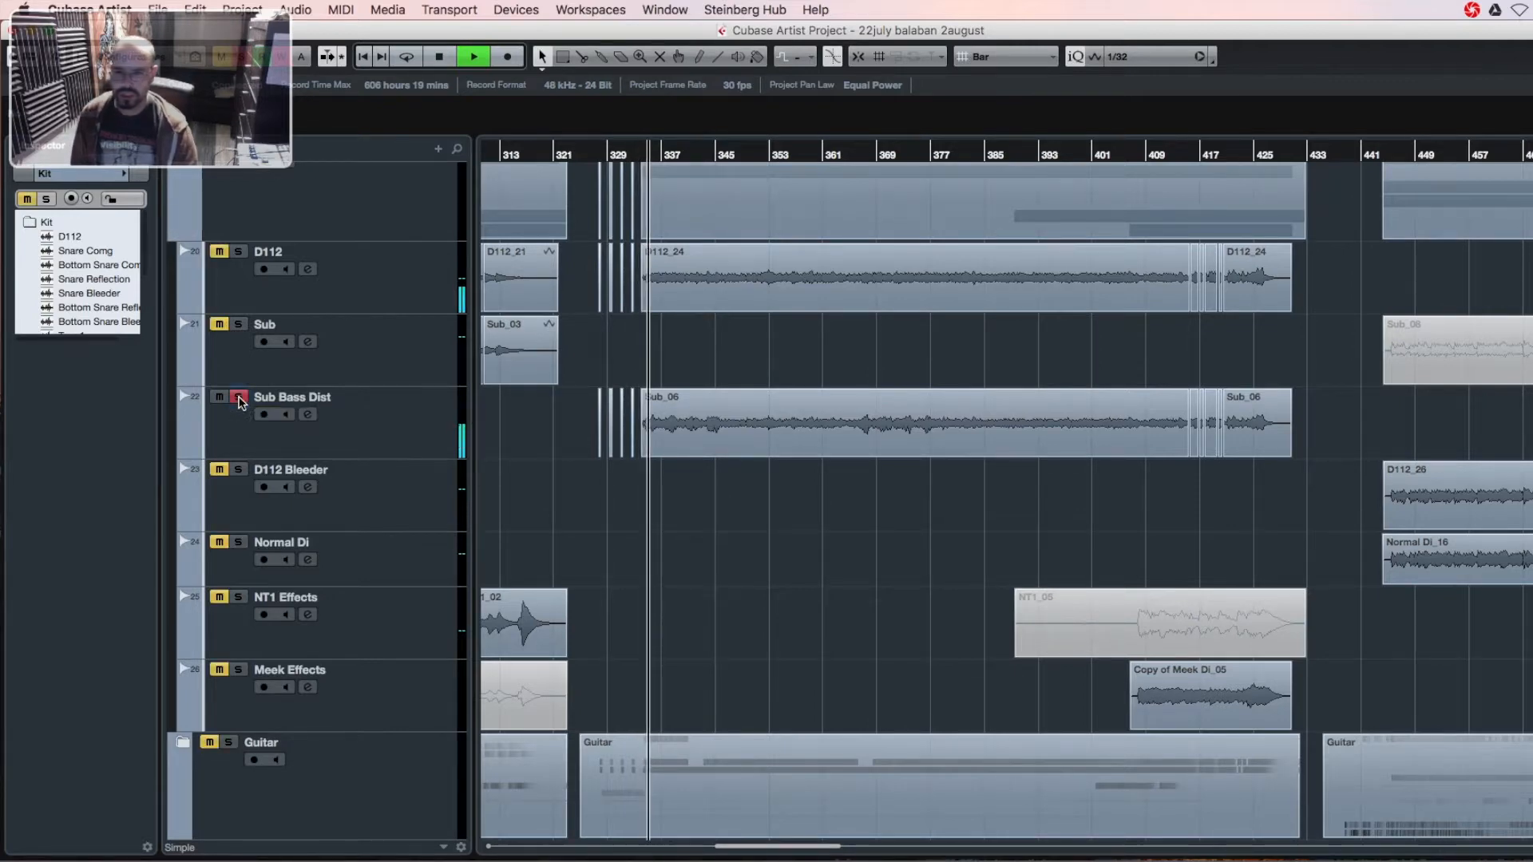
{"action": "key", "text": "space"}
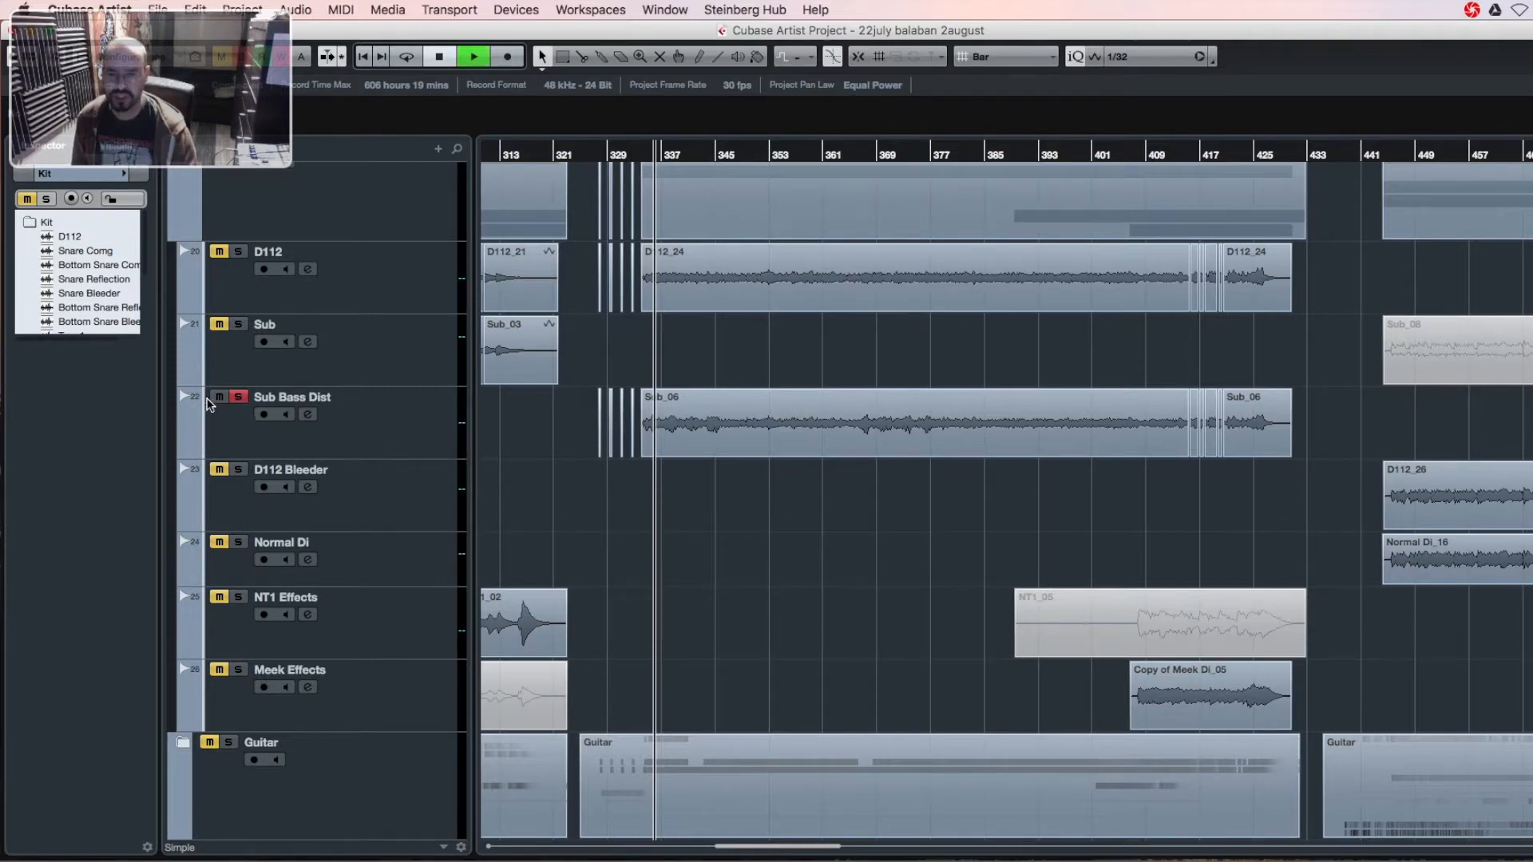
- Listen to the D112 bass track soloed on its own and together with Sub Bass Dist
{"action": "left_click", "coordinate": [238, 252]}
{"action": "left_click", "coordinate": [238, 397]}
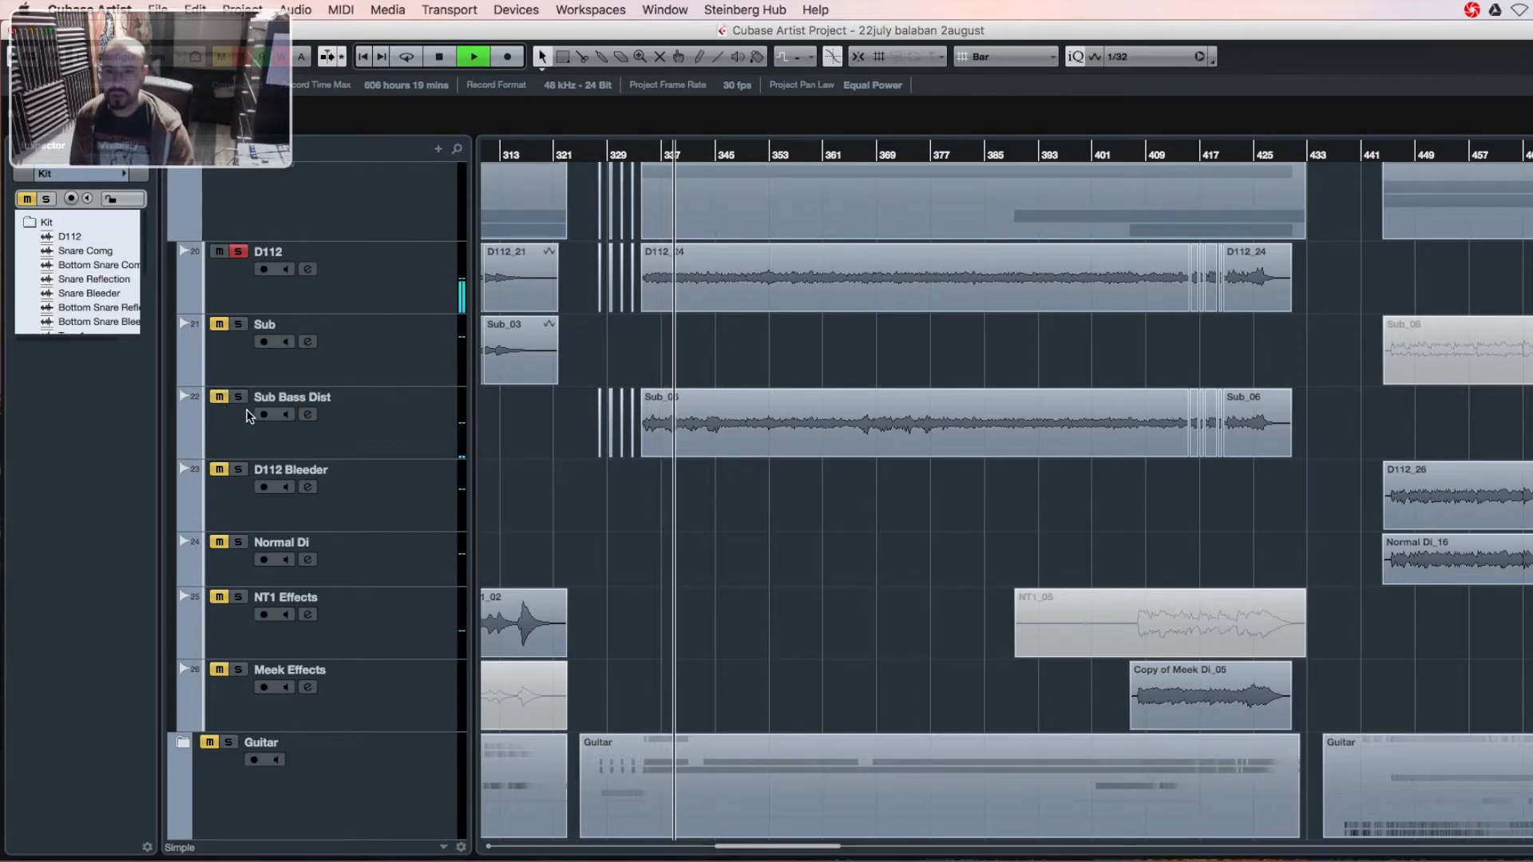
{"action": "left_click", "coordinate": [238, 398]}
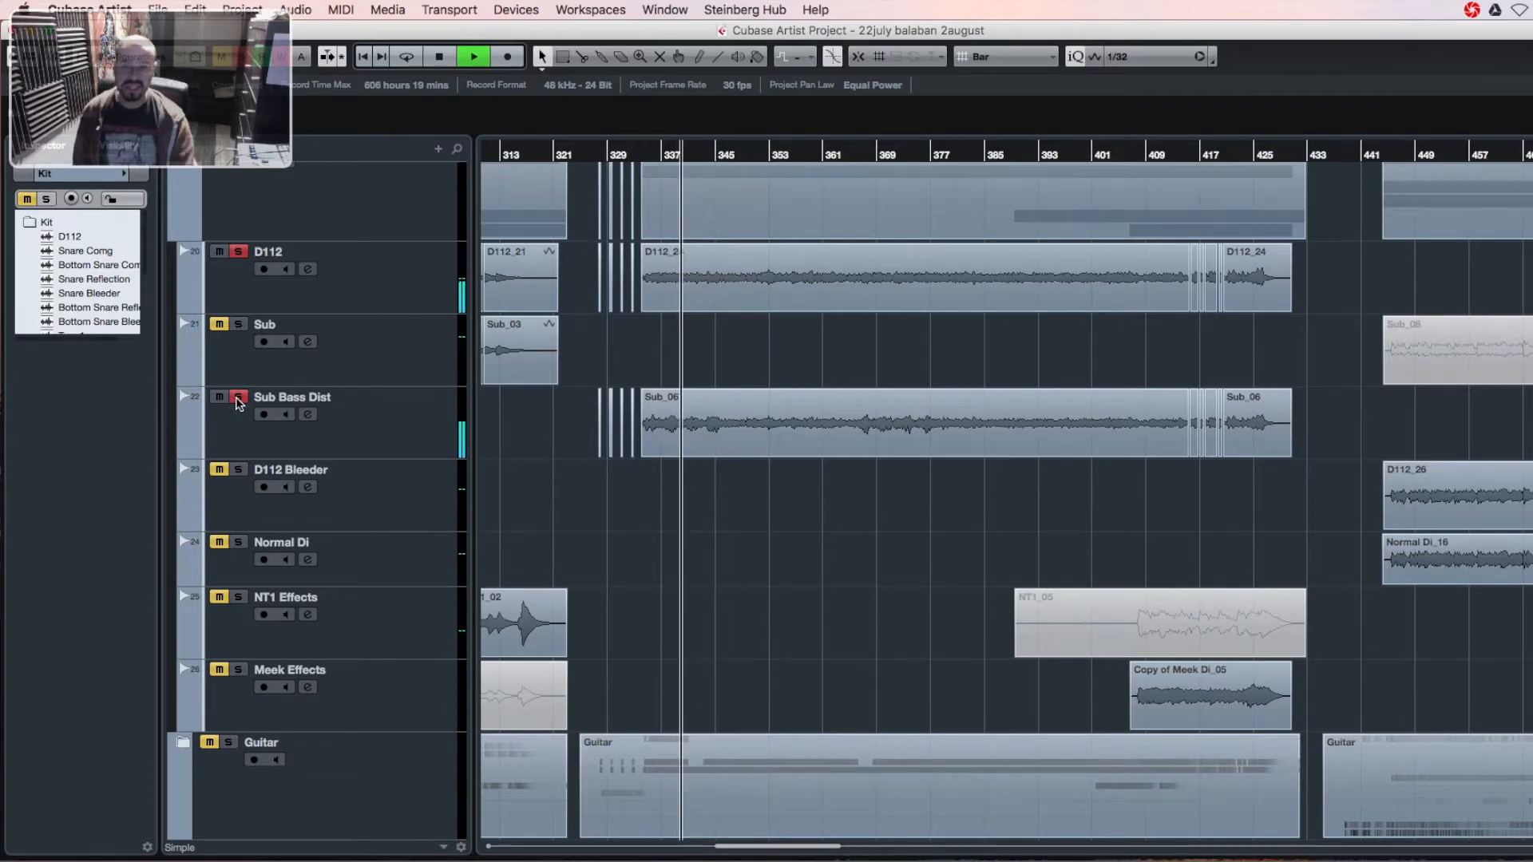
{"action": "scroll", "coordinate": [238, 404], "scroll_direction": "down", "scroll_amount": 2}
{"action": "scroll", "coordinate": [325, 342], "scroll_direction": "up", "scroll_amount": 2}
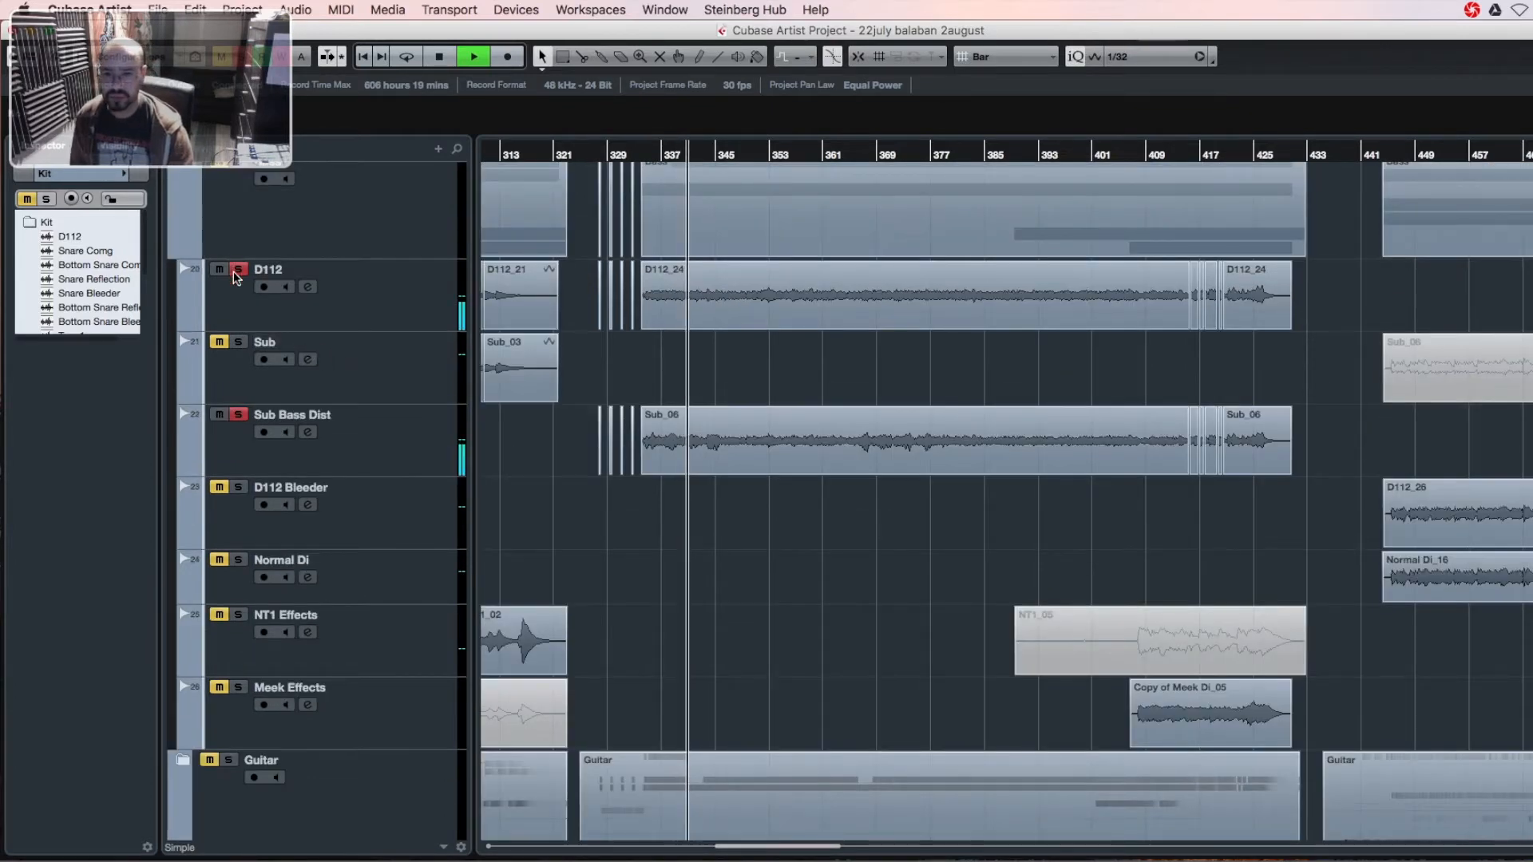
- Turn off solo on the D112 and Sub Bass Dist tracks and stop playback
{"action": "scroll", "coordinate": [236, 276], "scroll_direction": "up", "scroll_amount": 2}
{"action": "left_click", "coordinate": [238, 418]}
{"action": "left_click", "coordinate": [239, 565]}
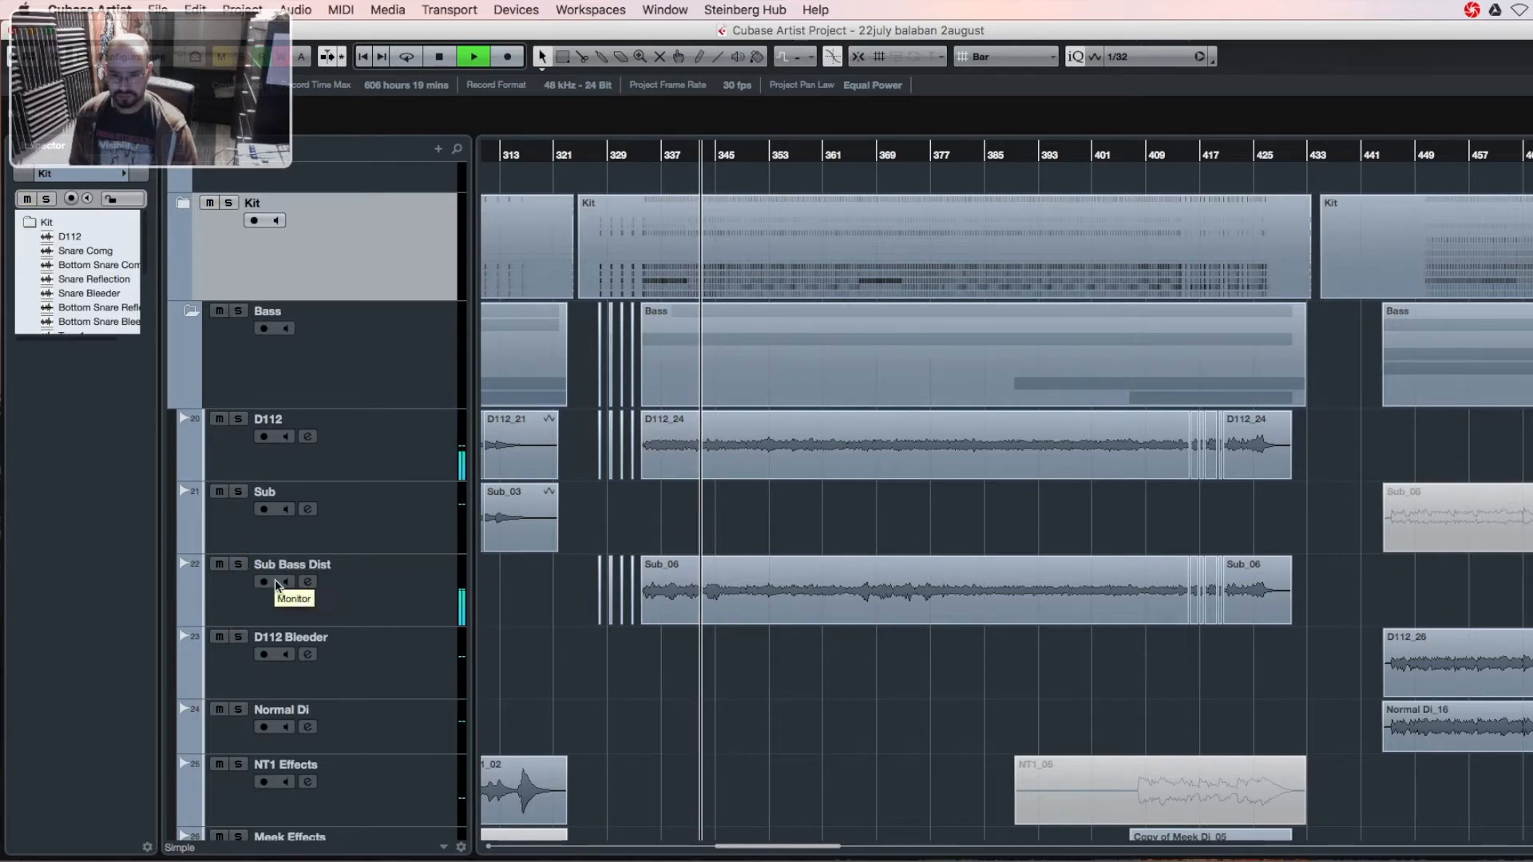
{"action": "key", "text": "space"}
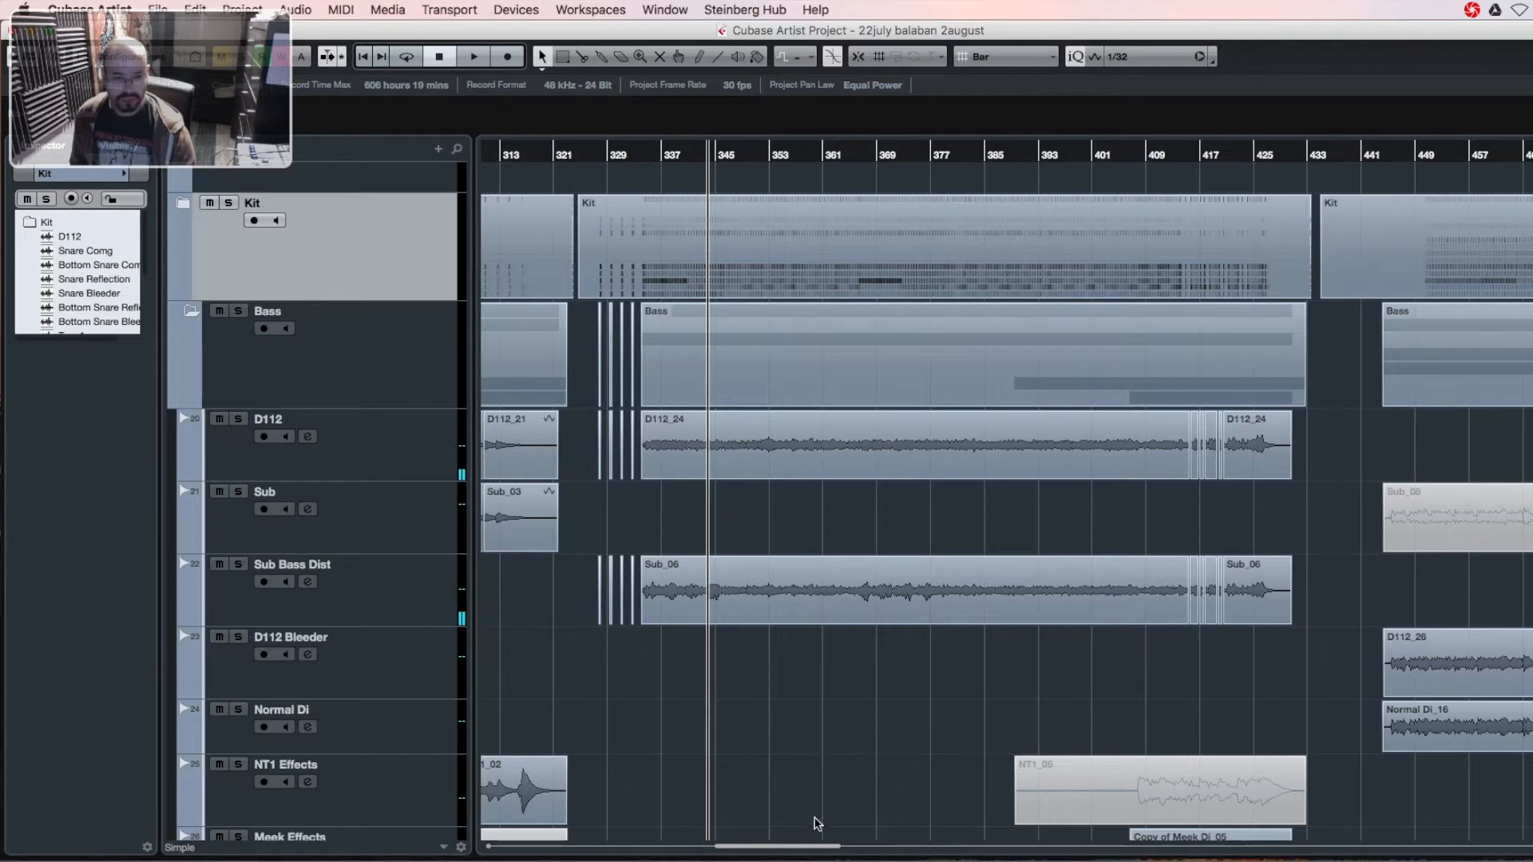
- Solo the Normal Di bass track and place the playhead just inside the start of its Normal Di_16 clip
{"action": "left_click_drag", "start_coordinate": [802, 848], "coordinate": [707, 845]}
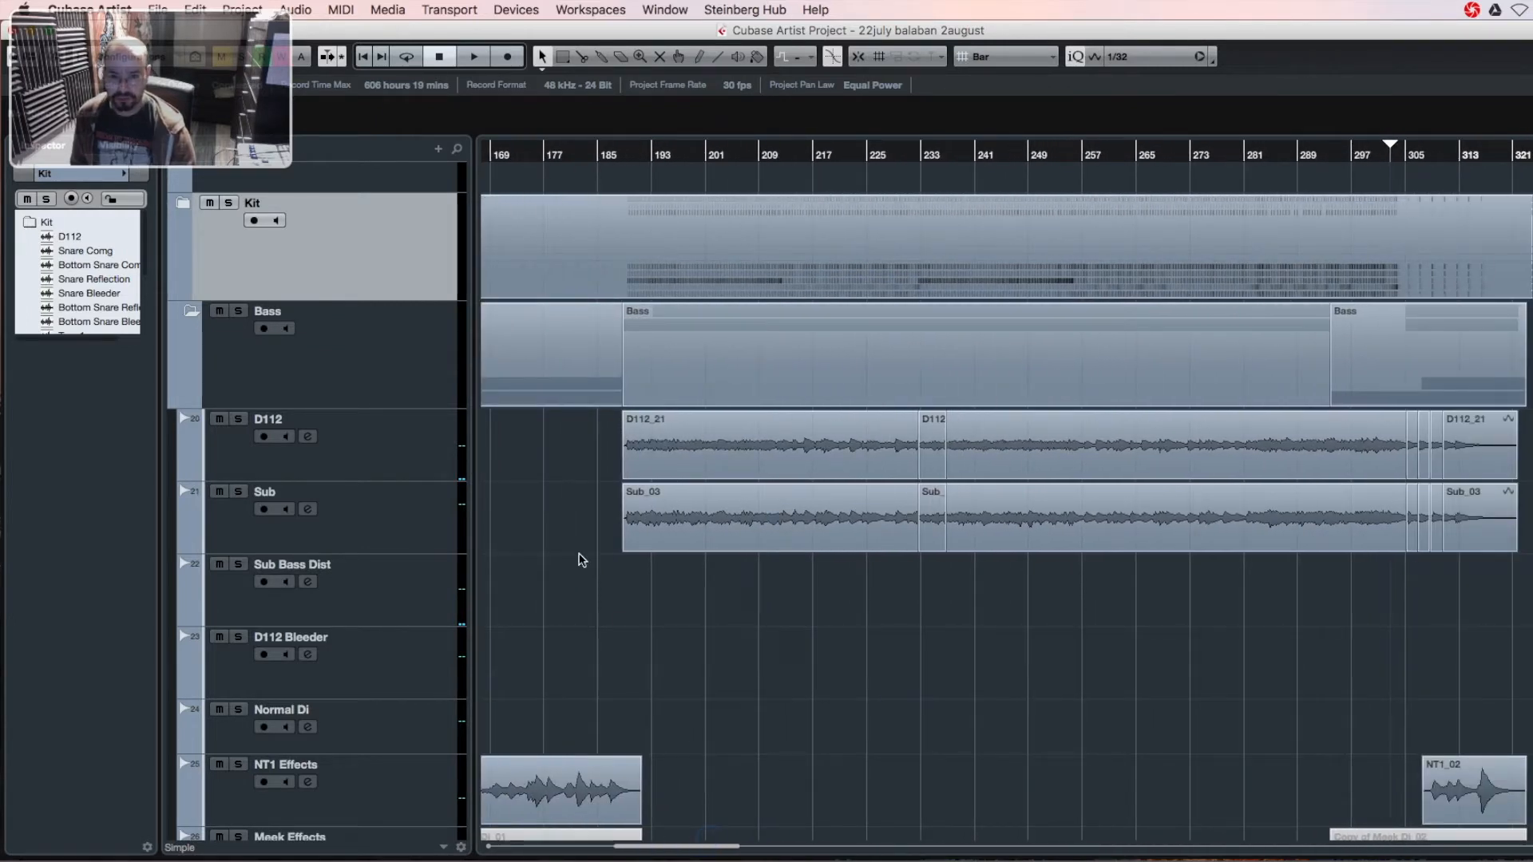
{"action": "left_click_drag", "start_coordinate": [661, 846], "coordinate": [728, 853]}
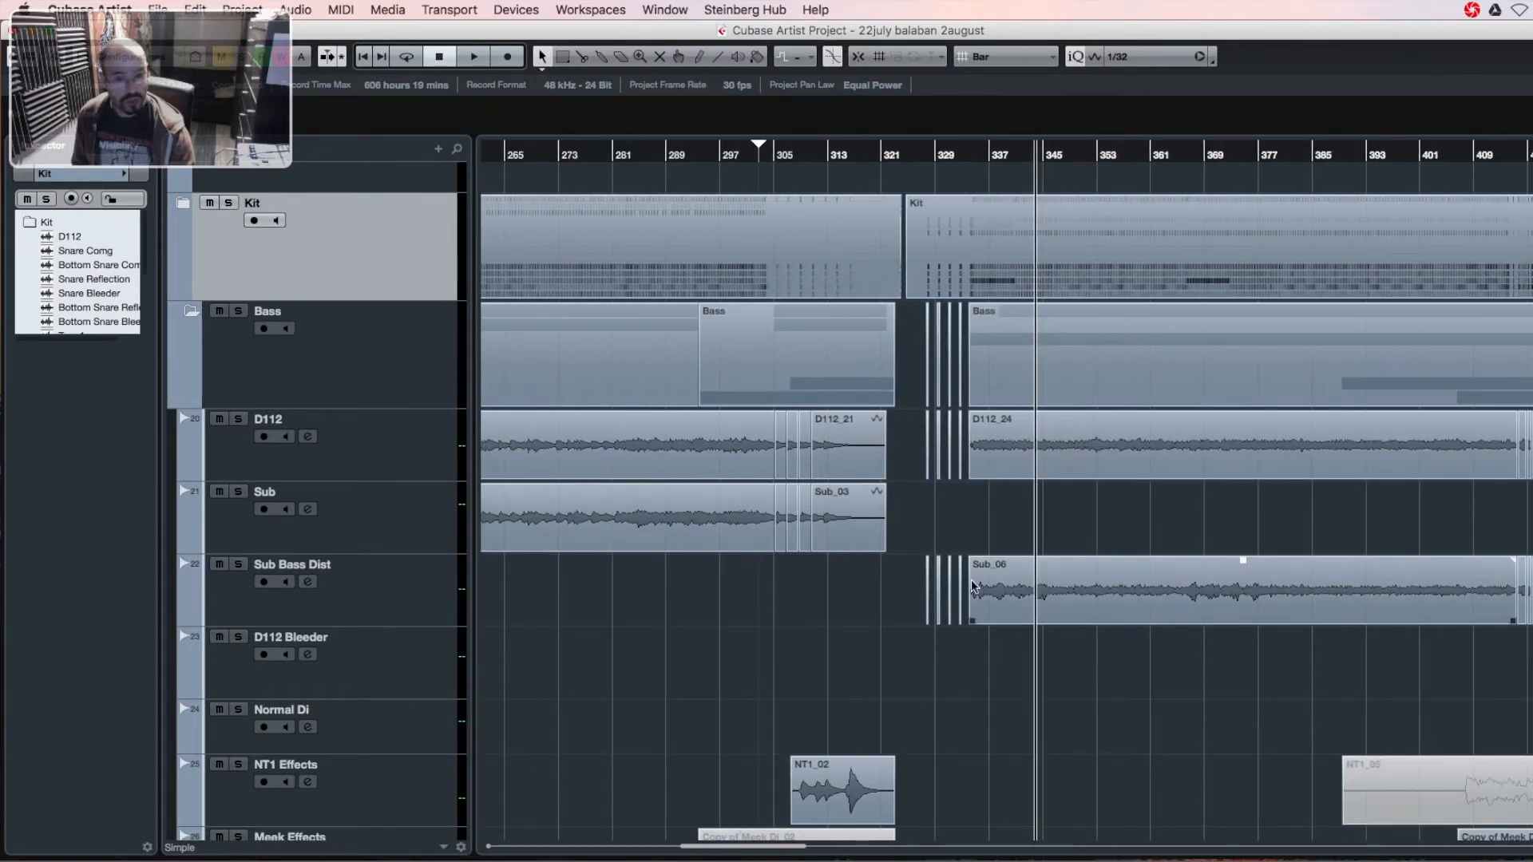
{"action": "left_click_drag", "start_coordinate": [733, 853], "coordinate": [832, 852]}
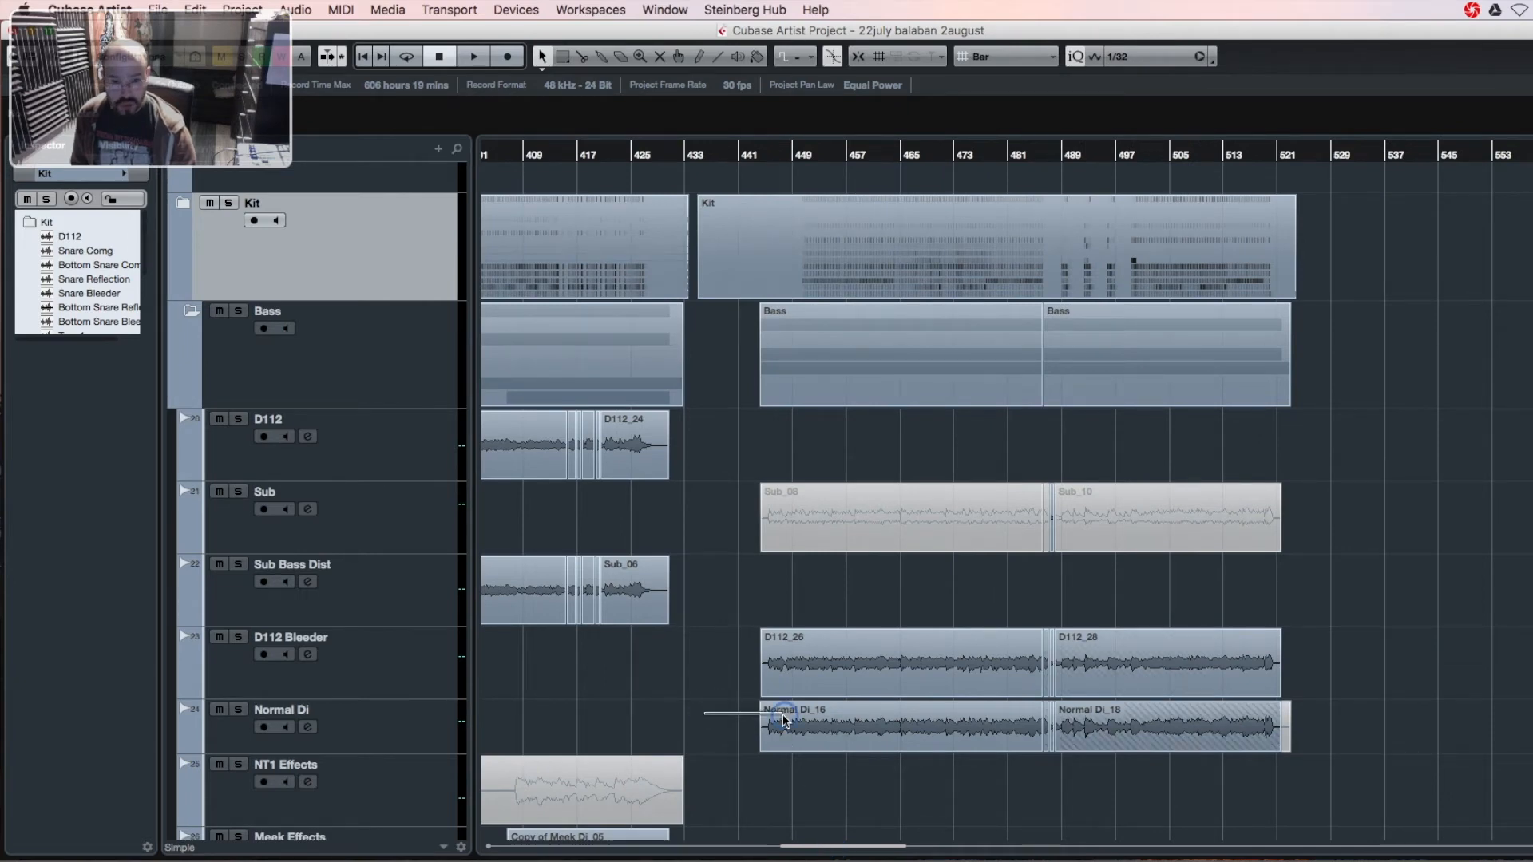
{"action": "left_click", "coordinate": [237, 712]}
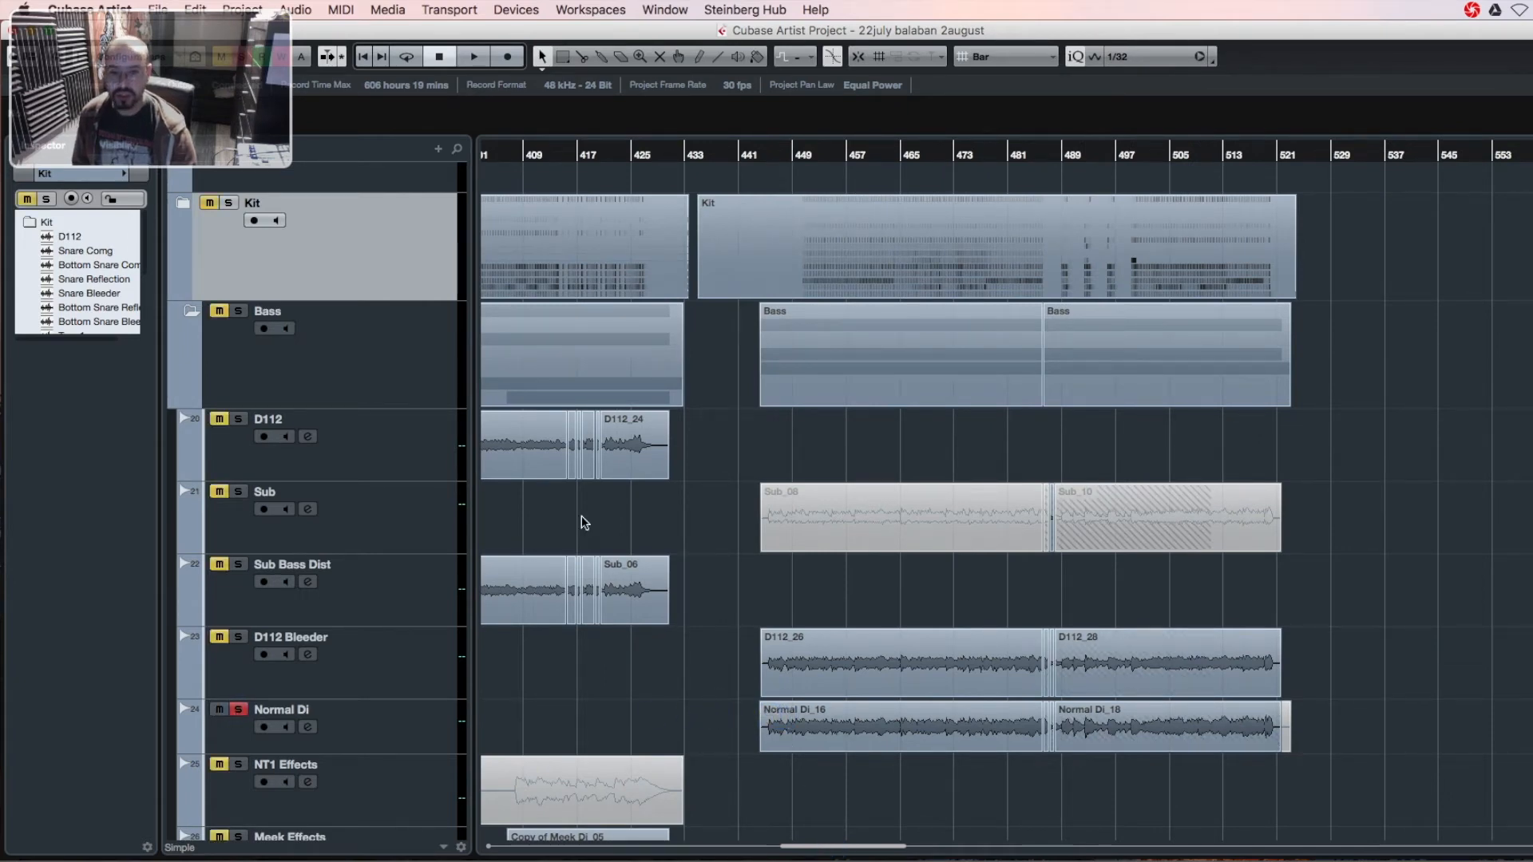
{"action": "left_click", "coordinate": [780, 157]}
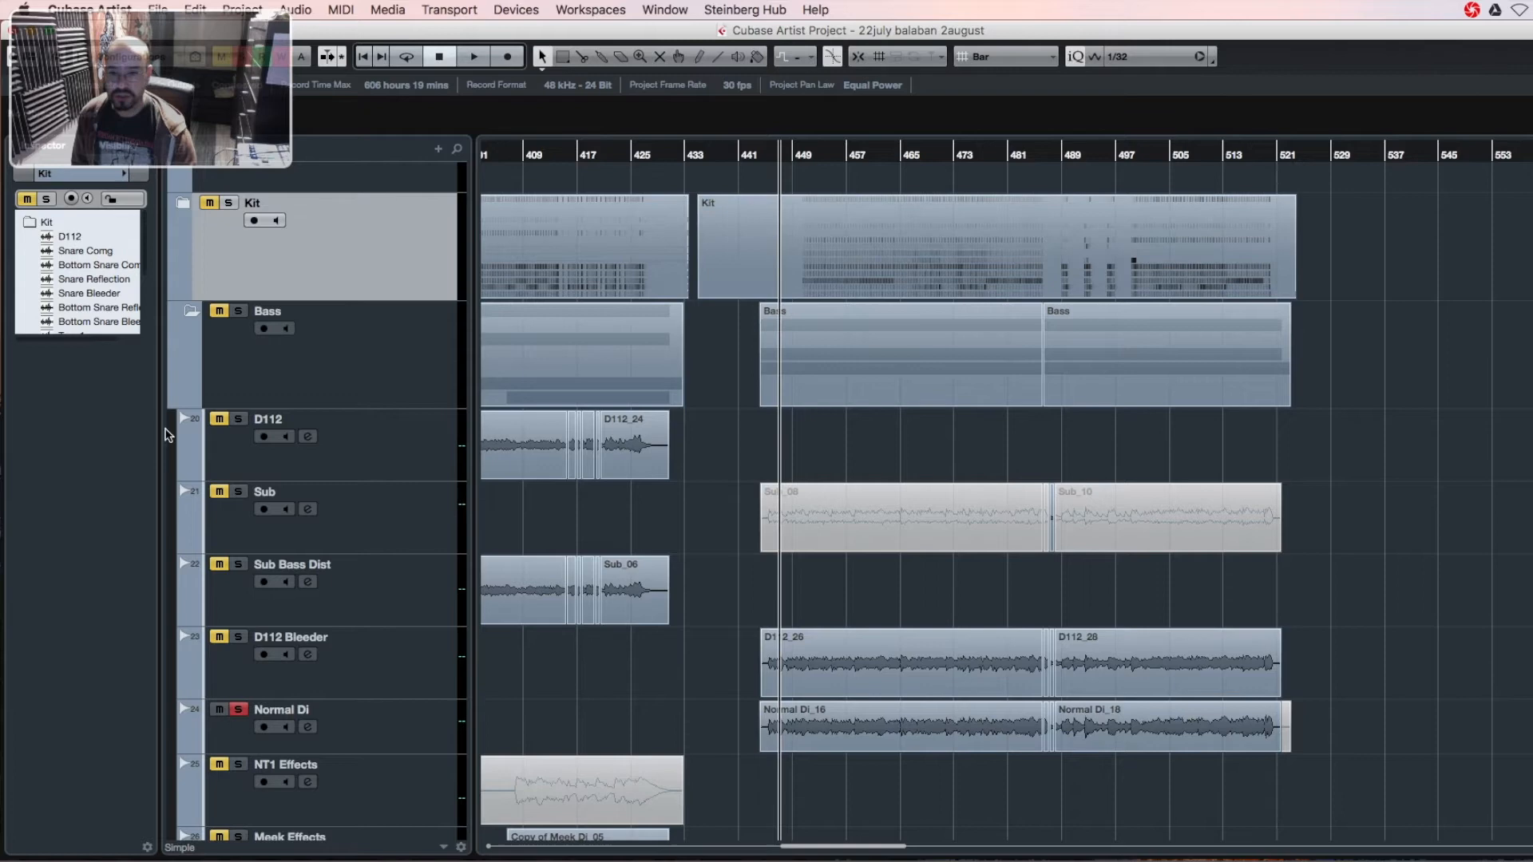
- Open the CLA Bass insert on the Normal Di track and compare the soloed playback with the plug-in active and bypassed
{"action": "left_click", "coordinate": [404, 736]}
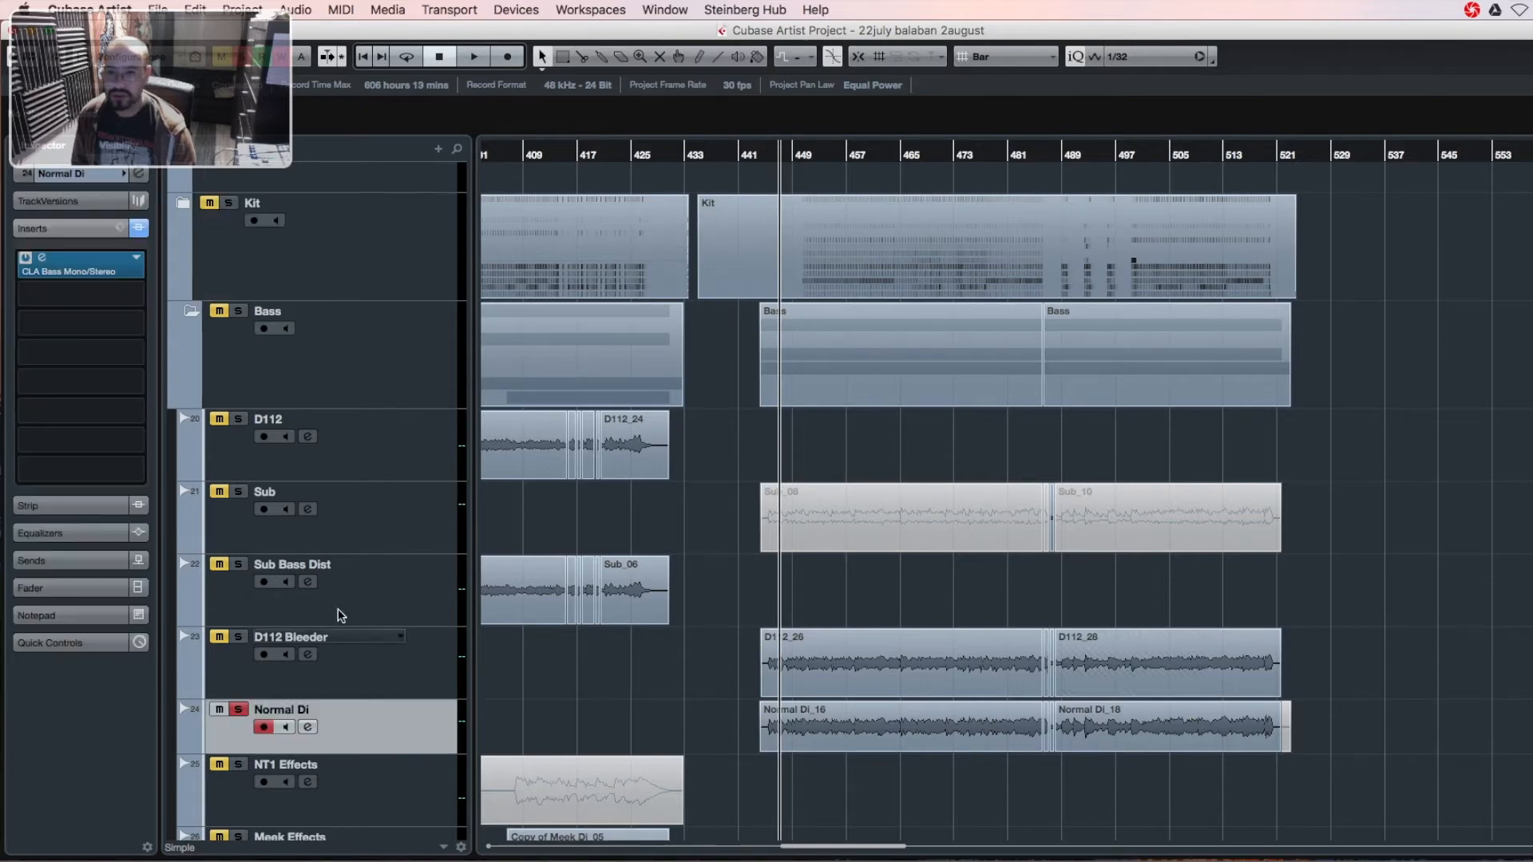
{"action": "left_click", "coordinate": [36, 258]}
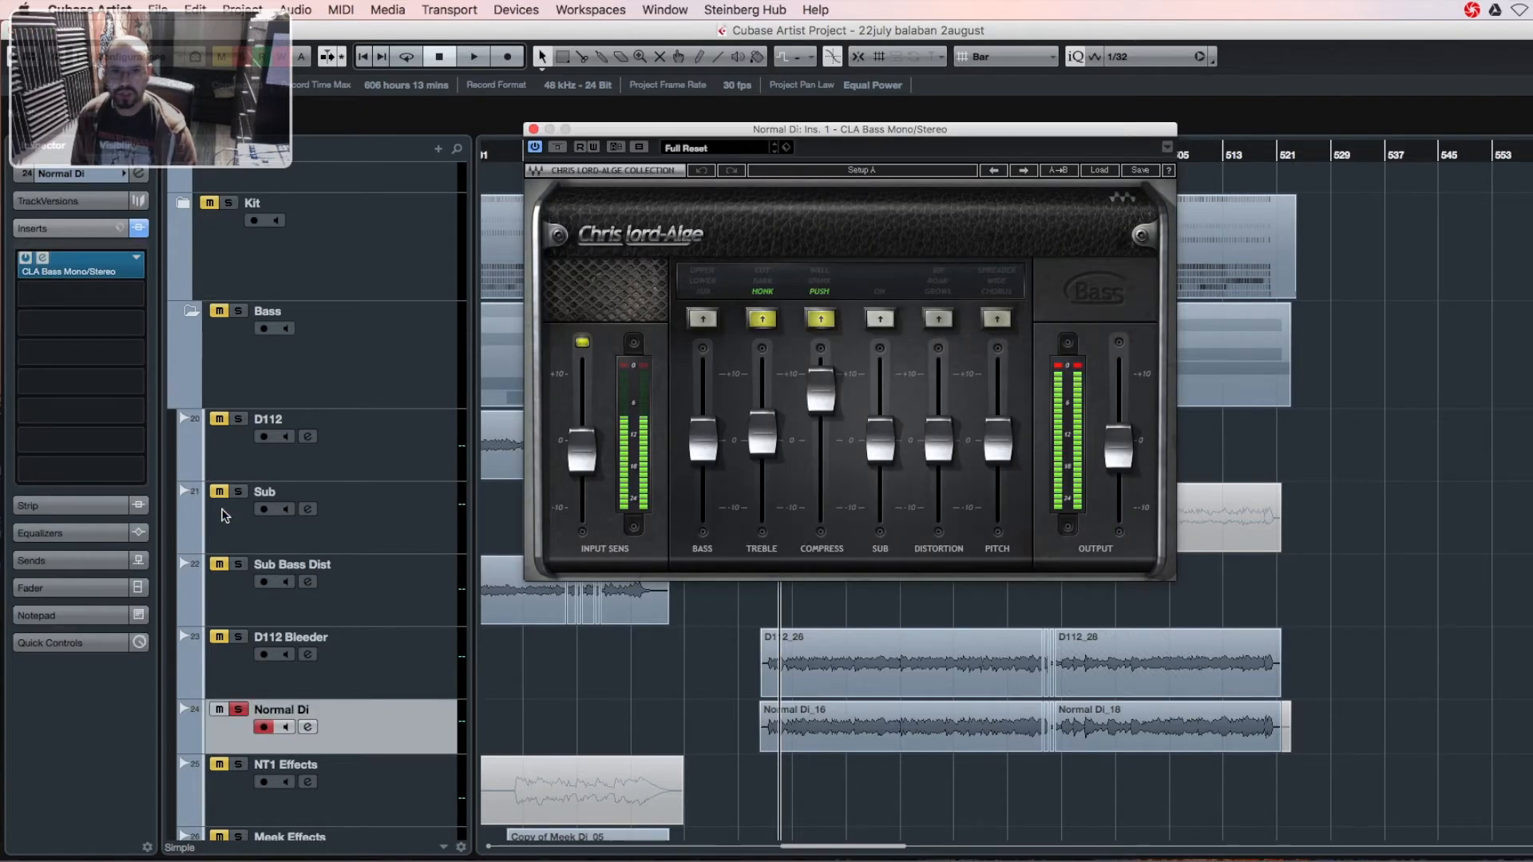
{"action": "key", "text": "space"}
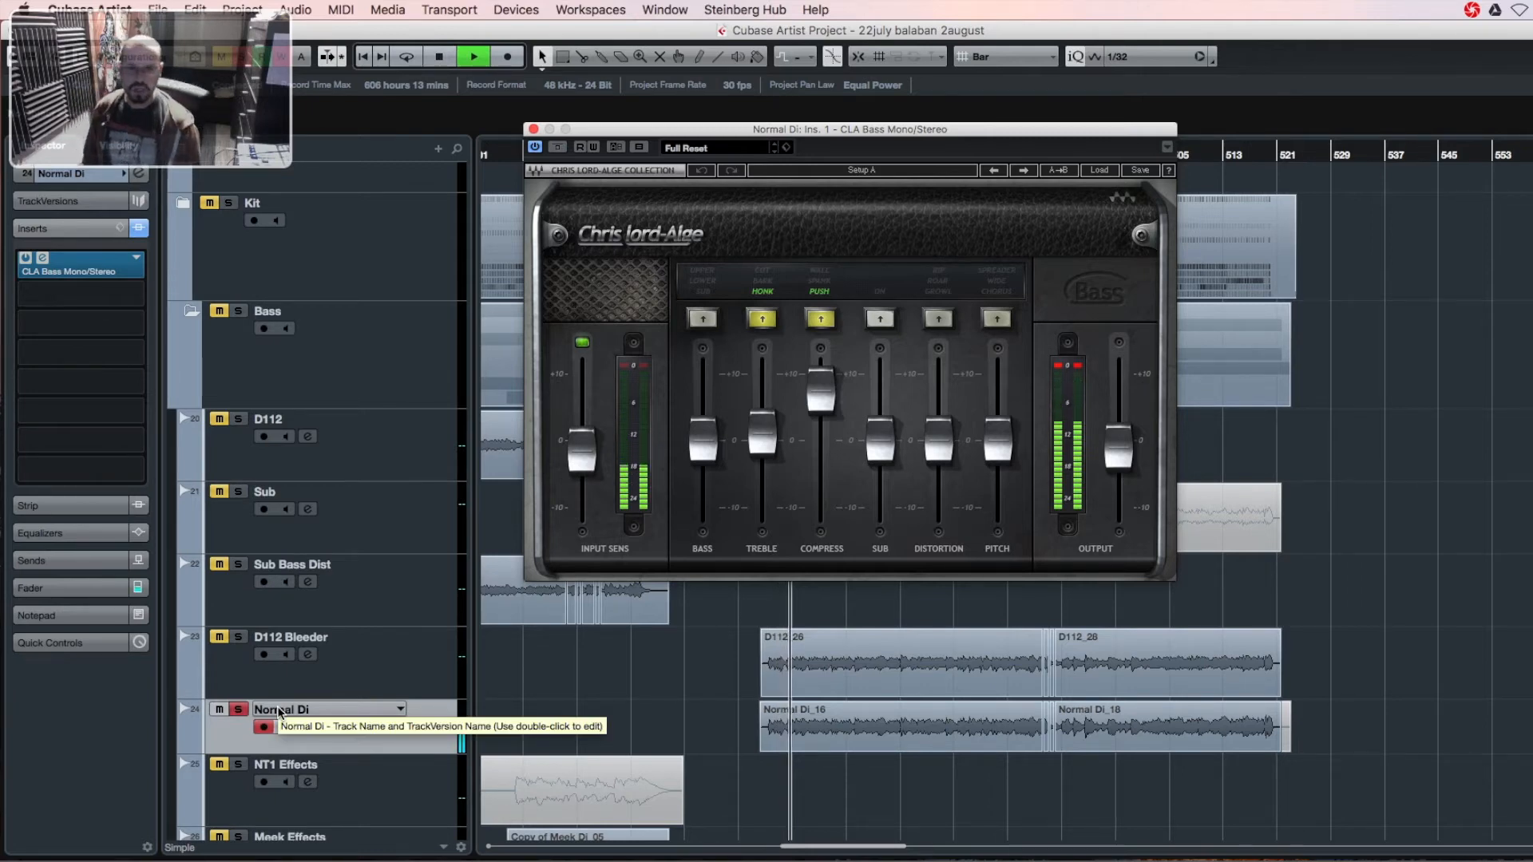
{"action": "left_click", "coordinate": [557, 148]}
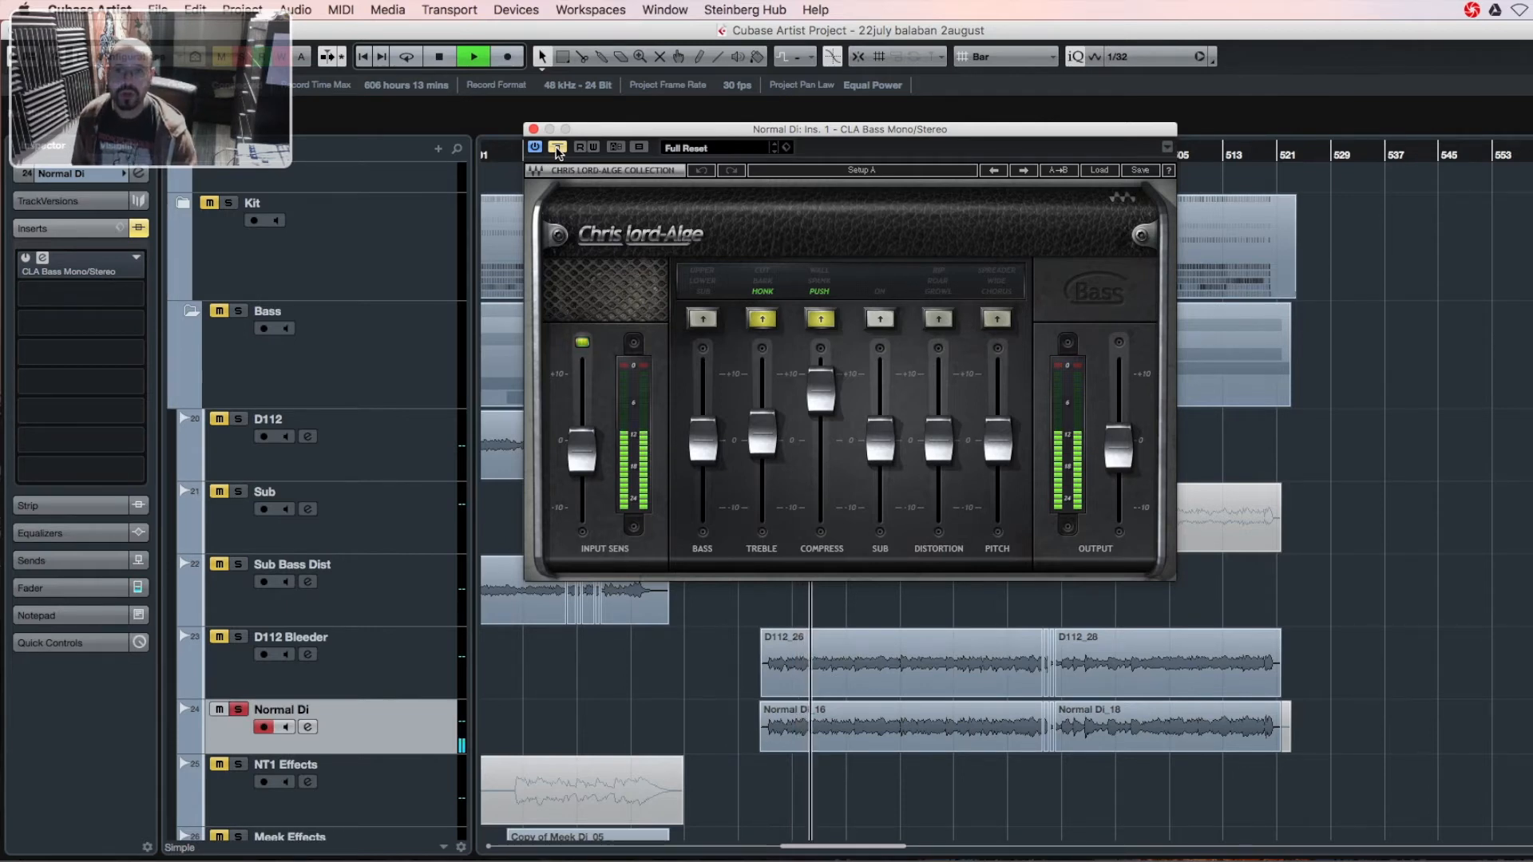
{"action": "left_click", "coordinate": [557, 149]}
{"action": "key", "text": "space"}
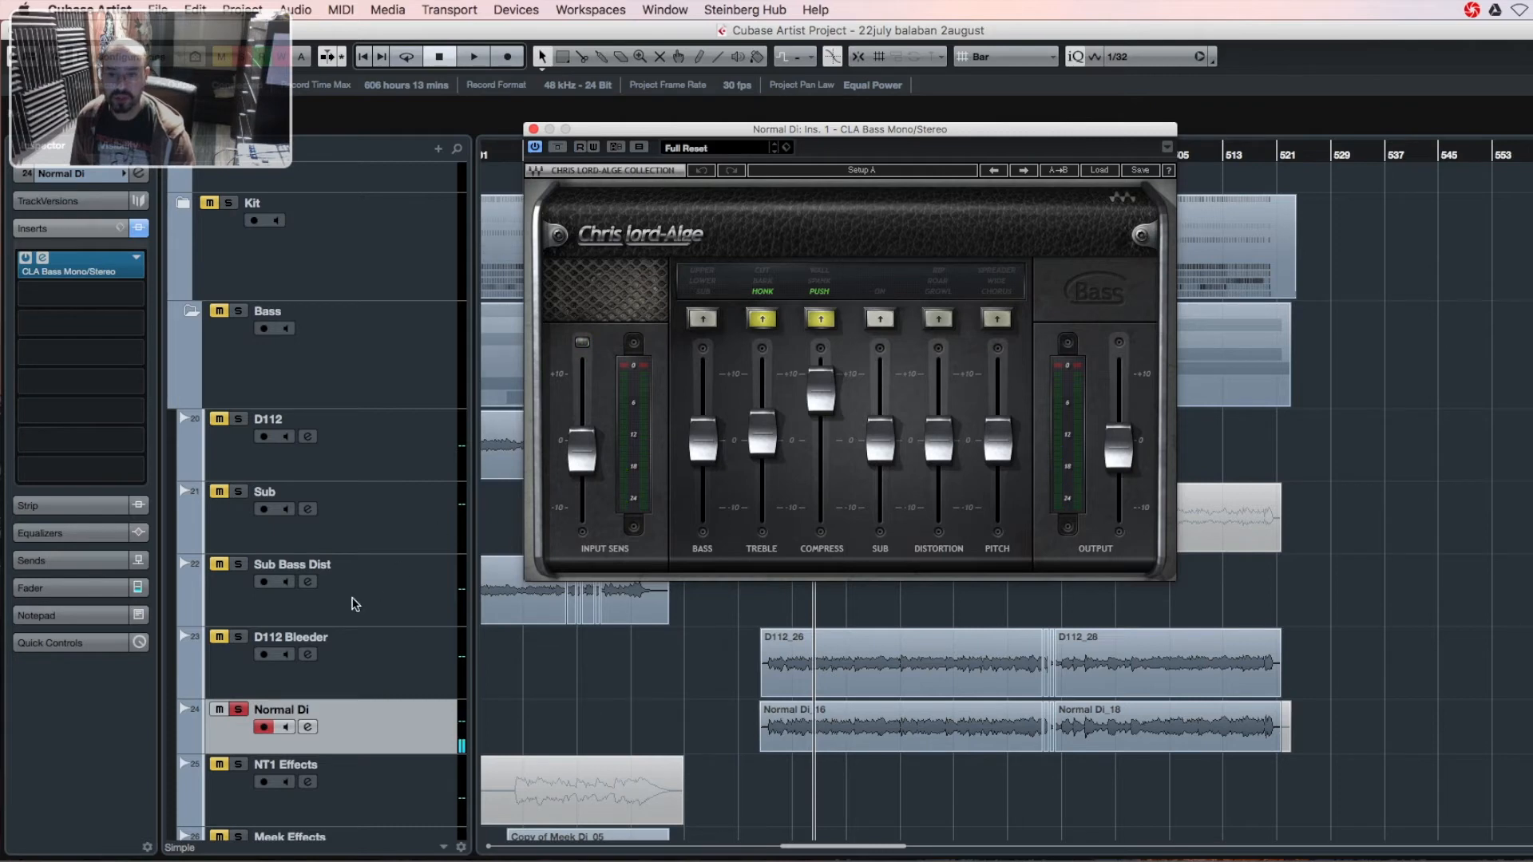
- Collapse the Bass folder and look through the Old folder's tracks down to Sub Kick bass Drum, leaving the Old folder collapsed
{"action": "left_click", "coordinate": [195, 311]}
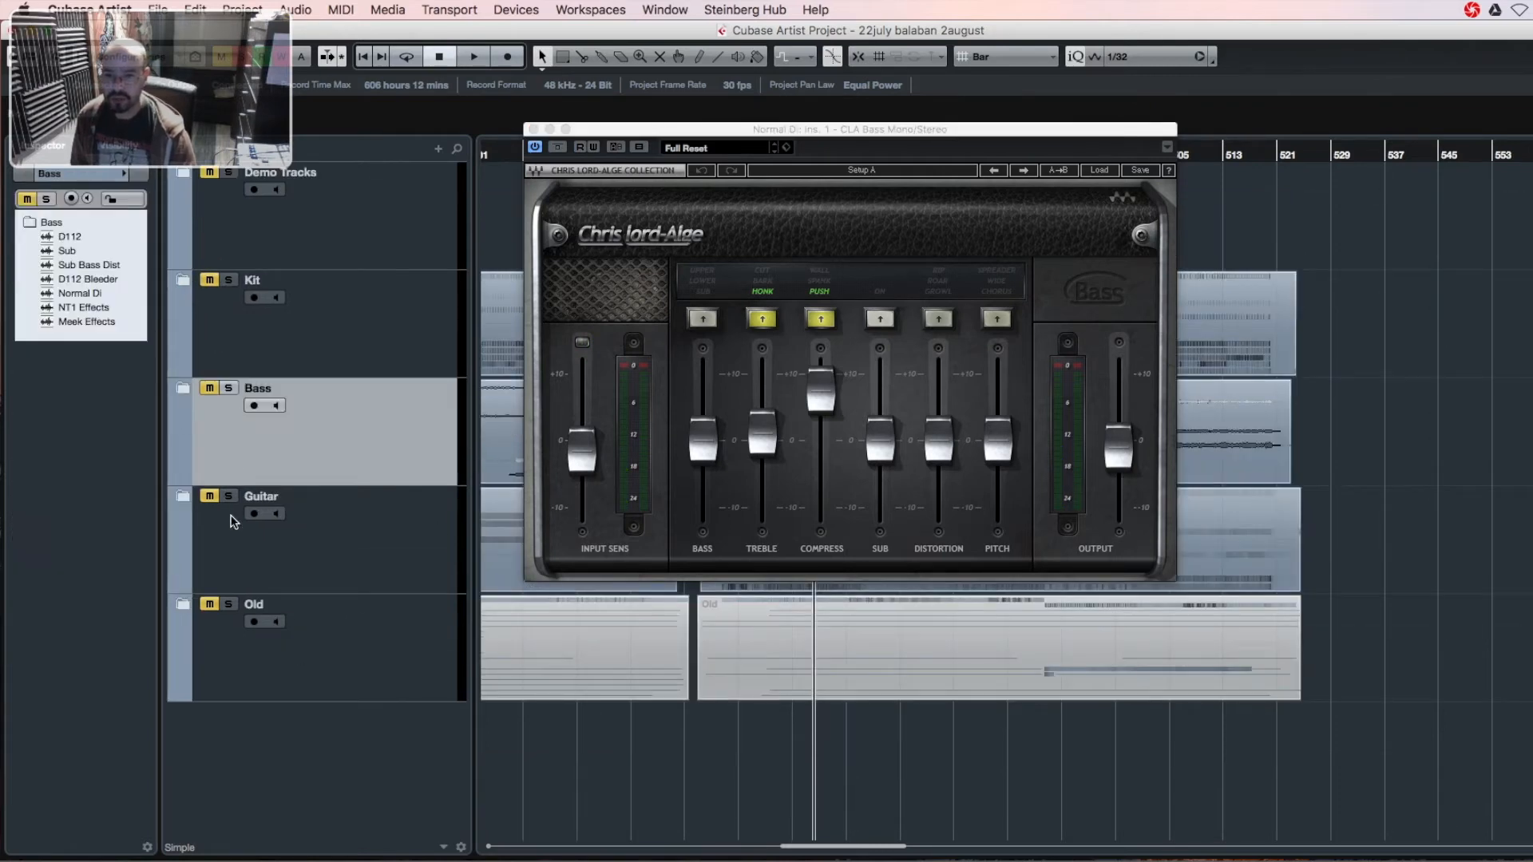
{"action": "scroll", "coordinate": [214, 617], "scroll_direction": "down", "scroll_amount": 10}
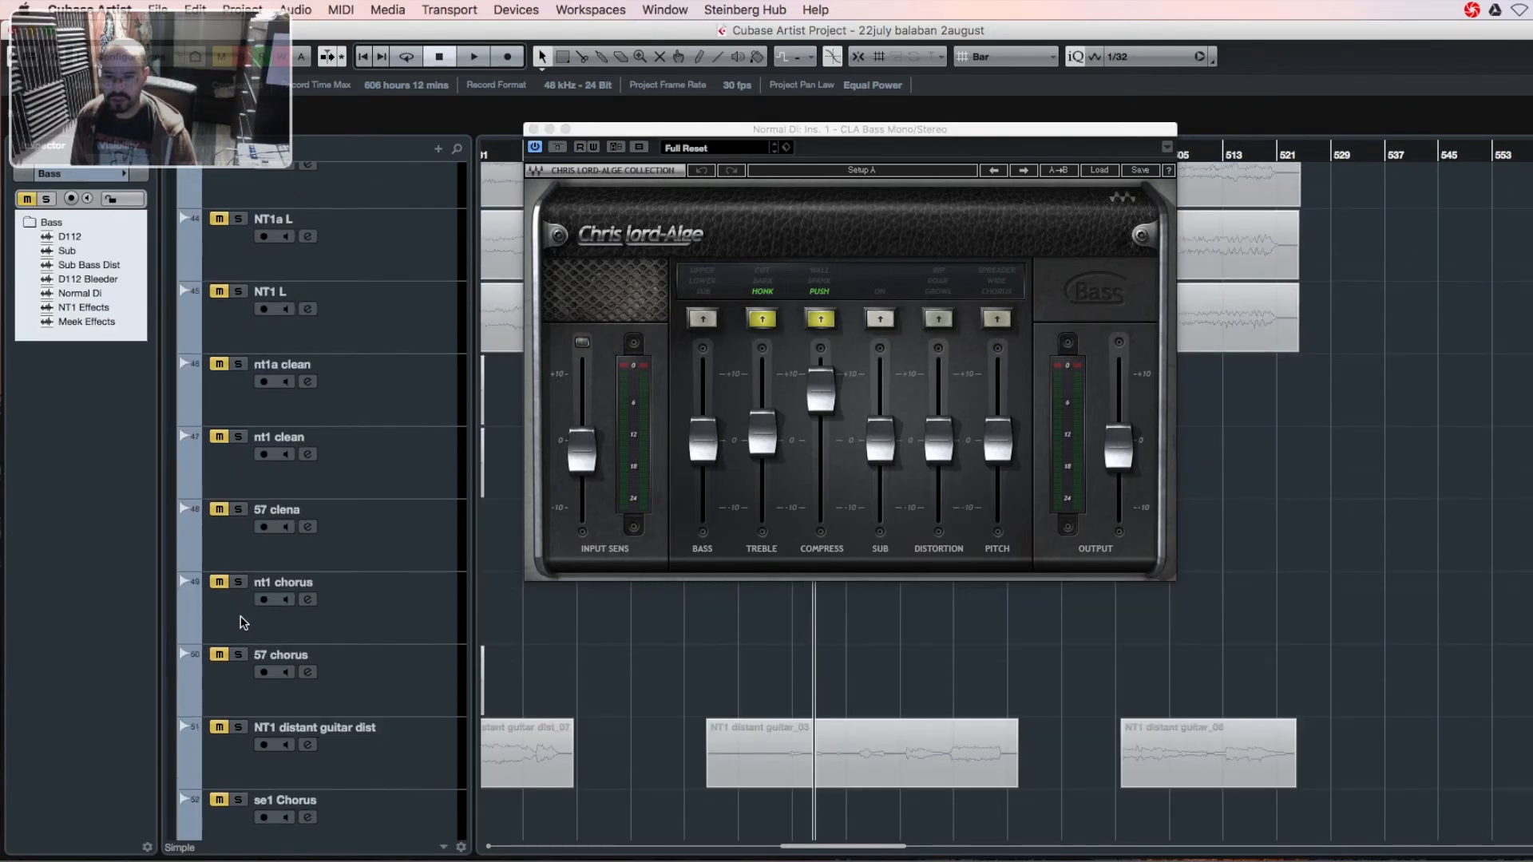
{"action": "scroll", "coordinate": [278, 650], "scroll_direction": "down", "scroll_amount": 6}
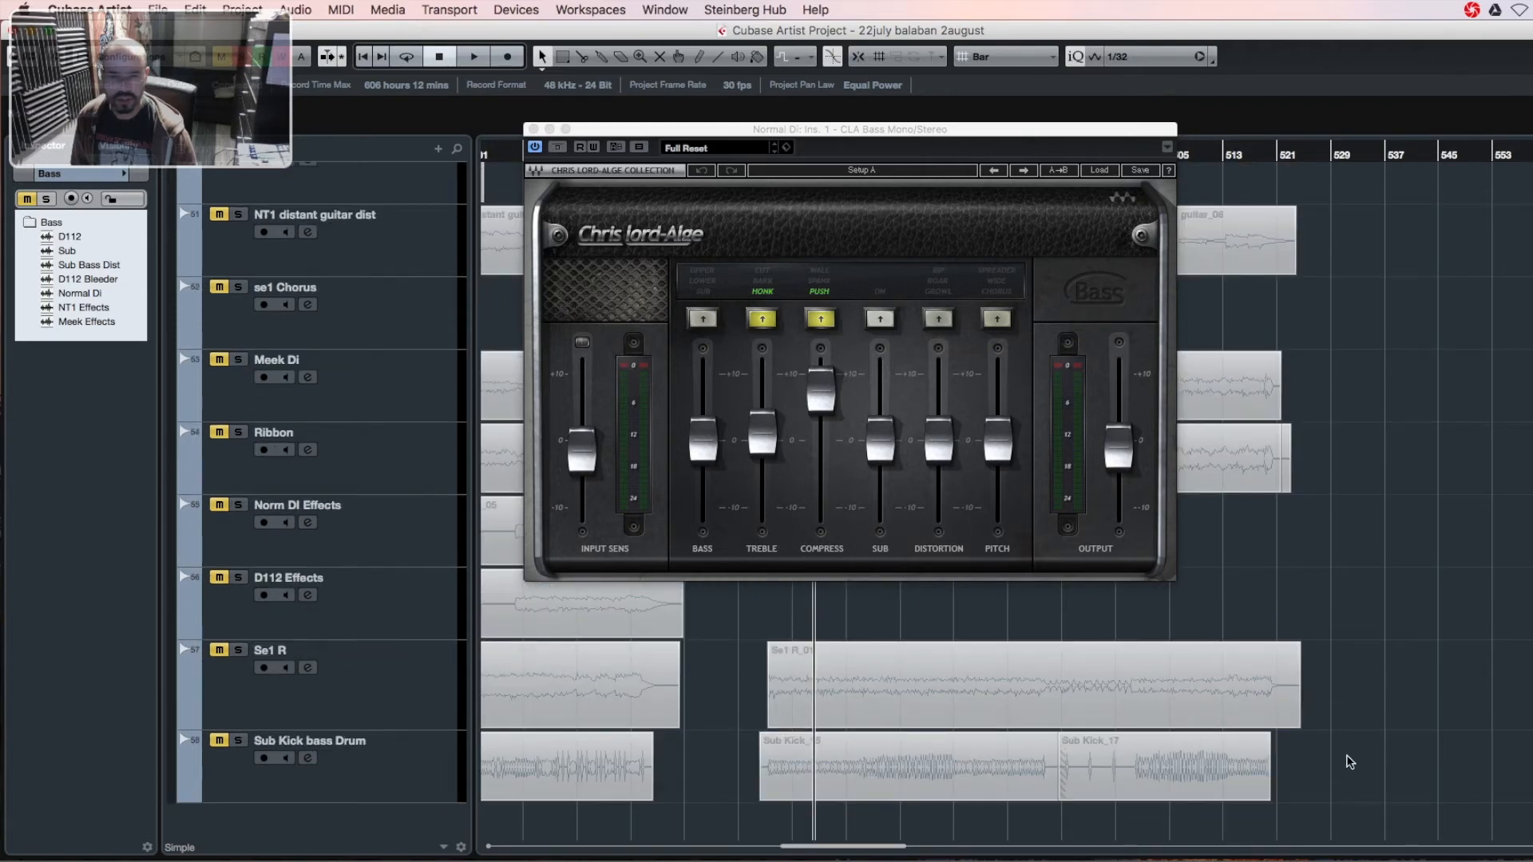
{"action": "scroll", "coordinate": [320, 504], "scroll_direction": "up", "scroll_amount": 12}
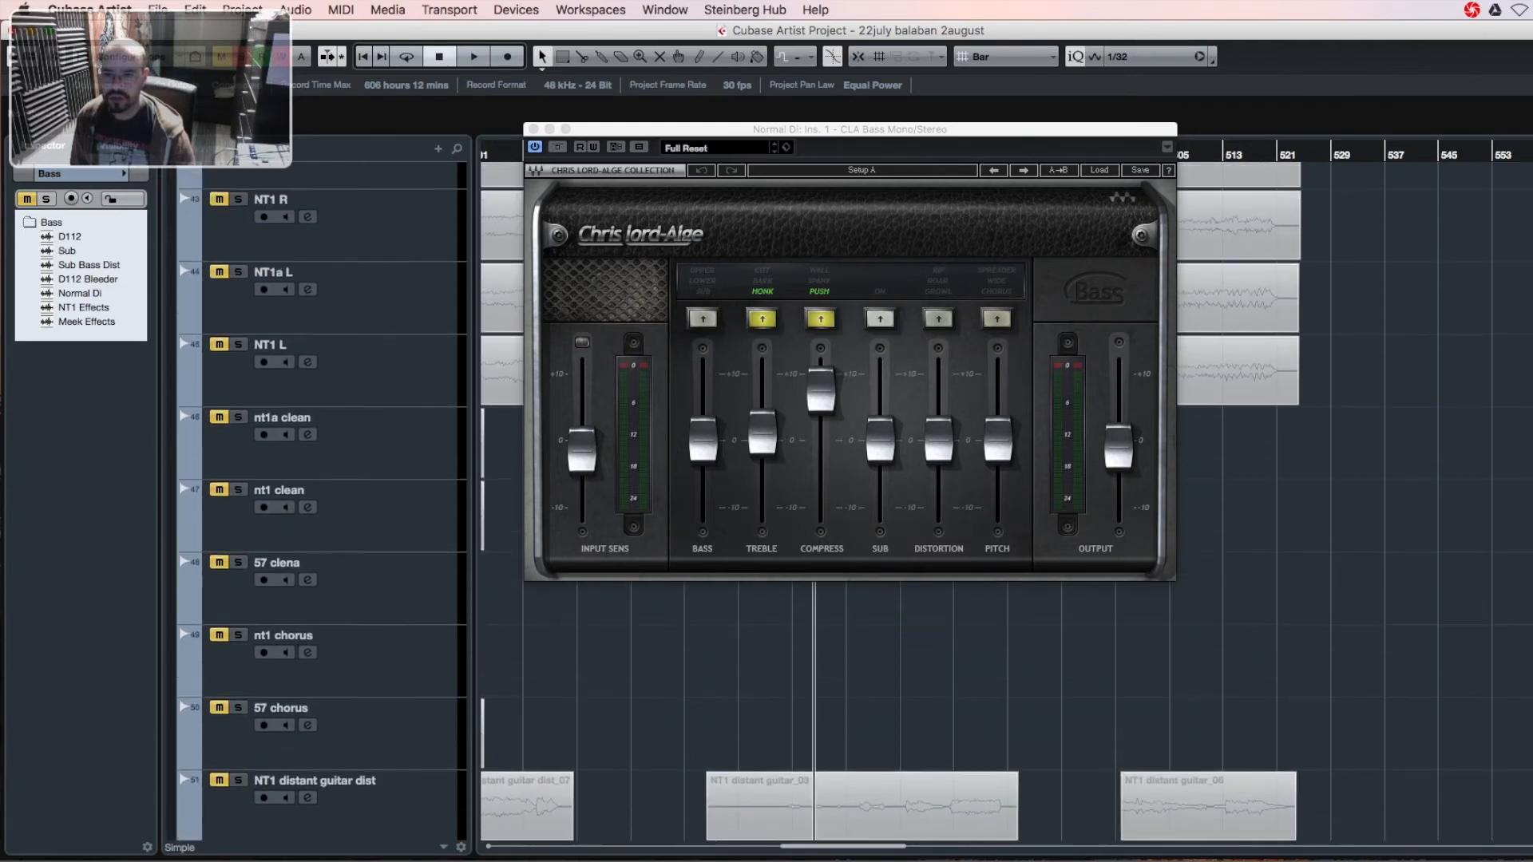
{"action": "scroll", "coordinate": [319, 503], "scroll_direction": "up", "scroll_amount": 3}
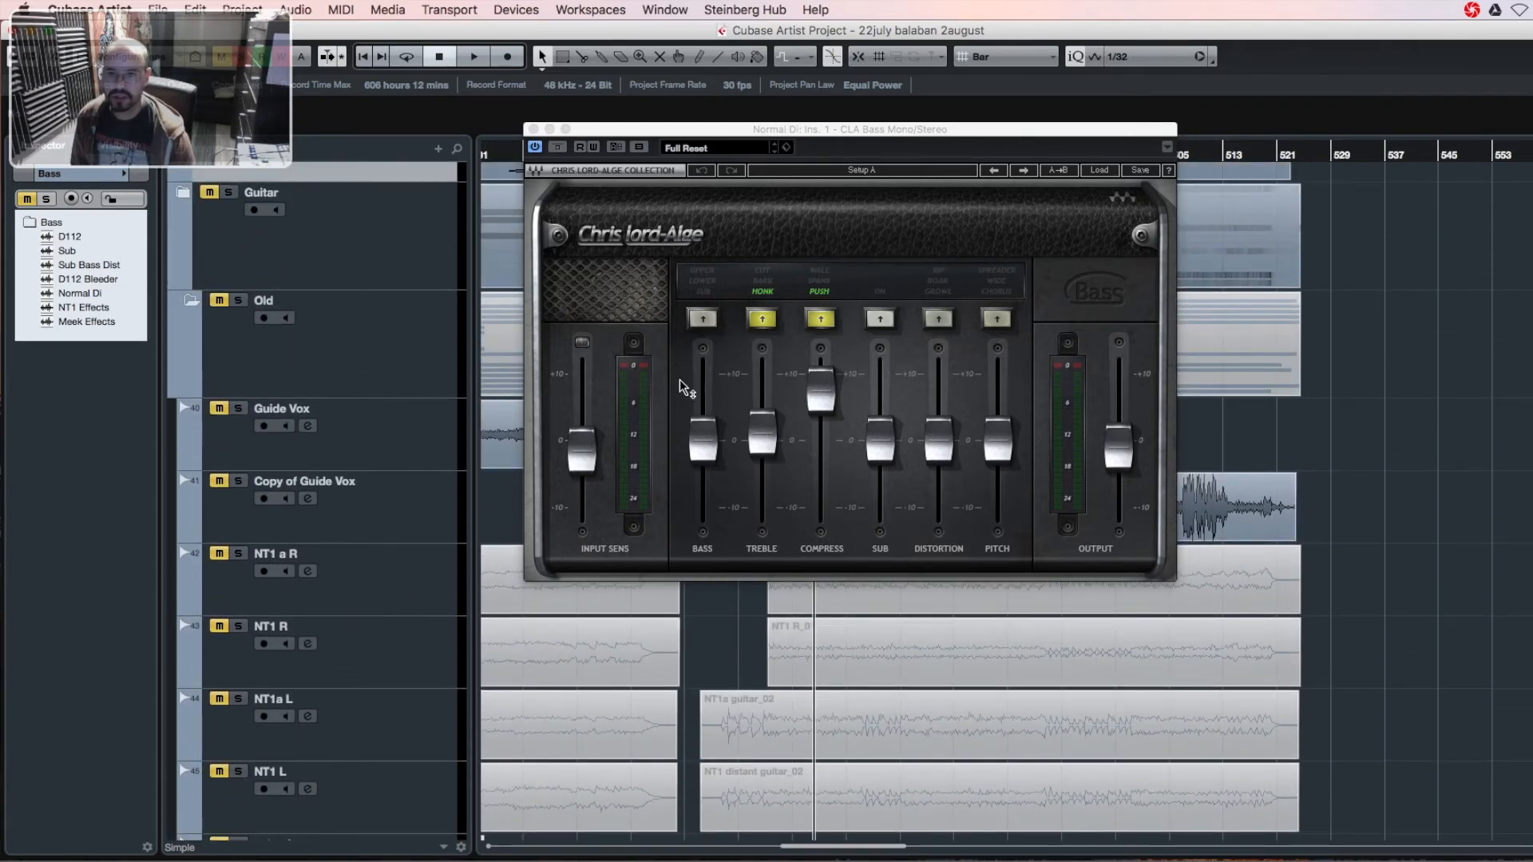
{"action": "left_click", "coordinate": [179, 302]}
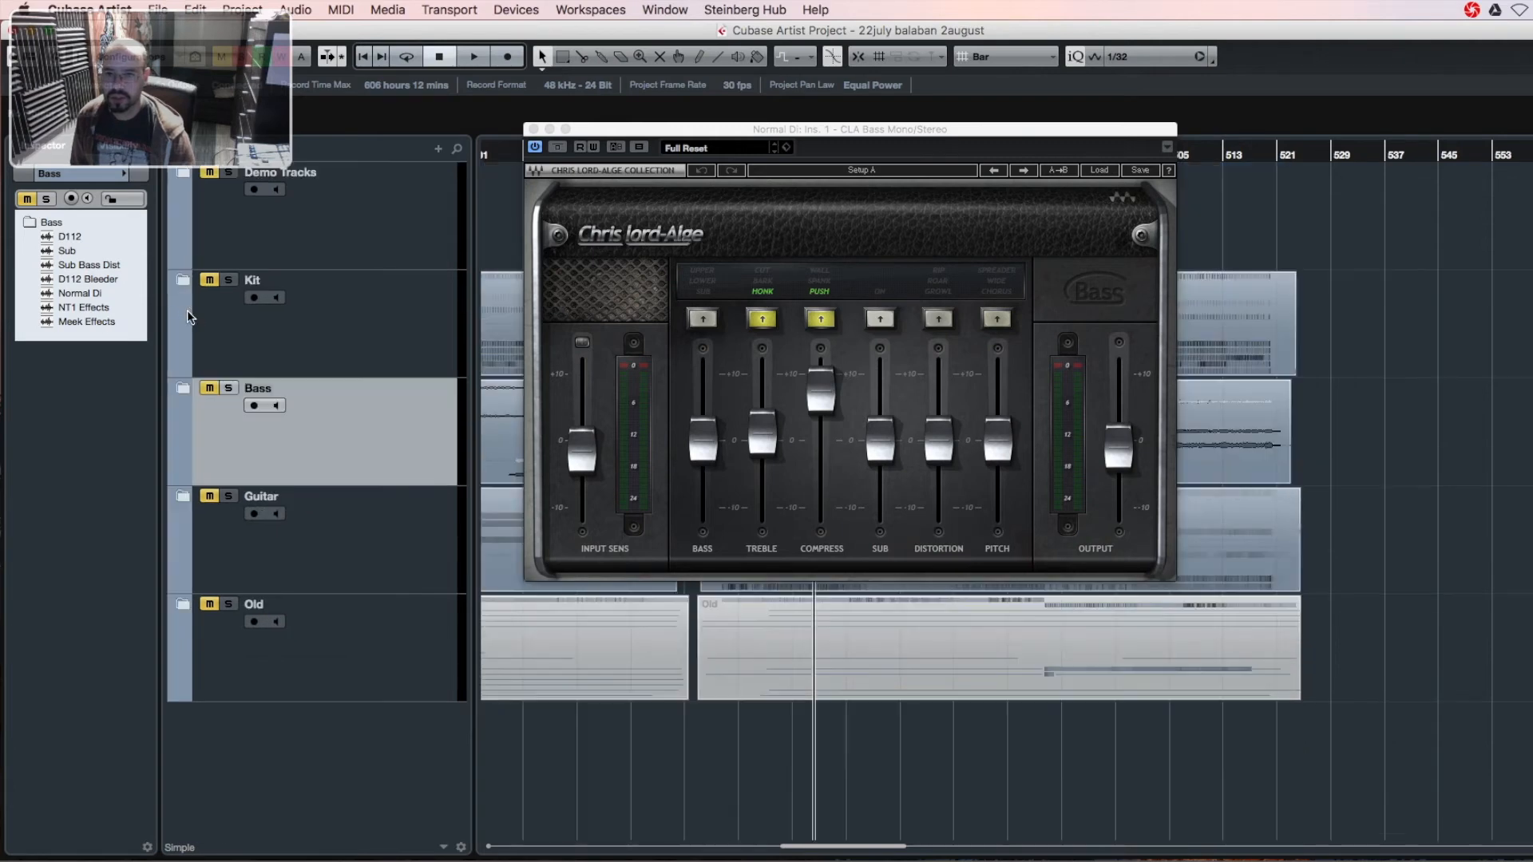
- Look over the Bass folder's tracks again, collapse the folder, and close the CLA Bass plug-in window
{"action": "left_click", "coordinate": [182, 390]}
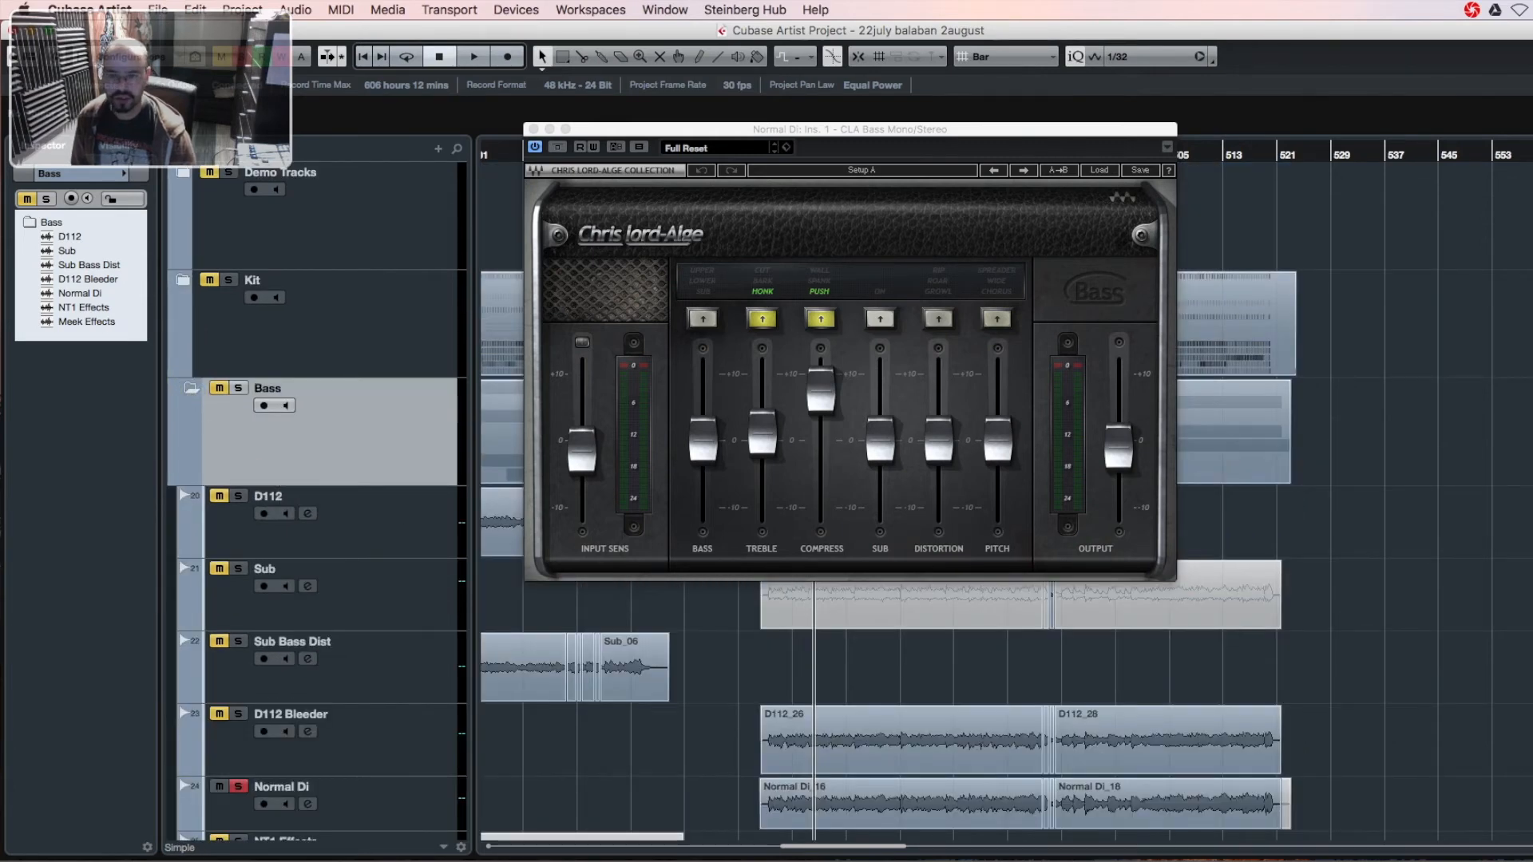
{"action": "scroll", "coordinate": [320, 503], "scroll_direction": "down", "scroll_amount": 3}
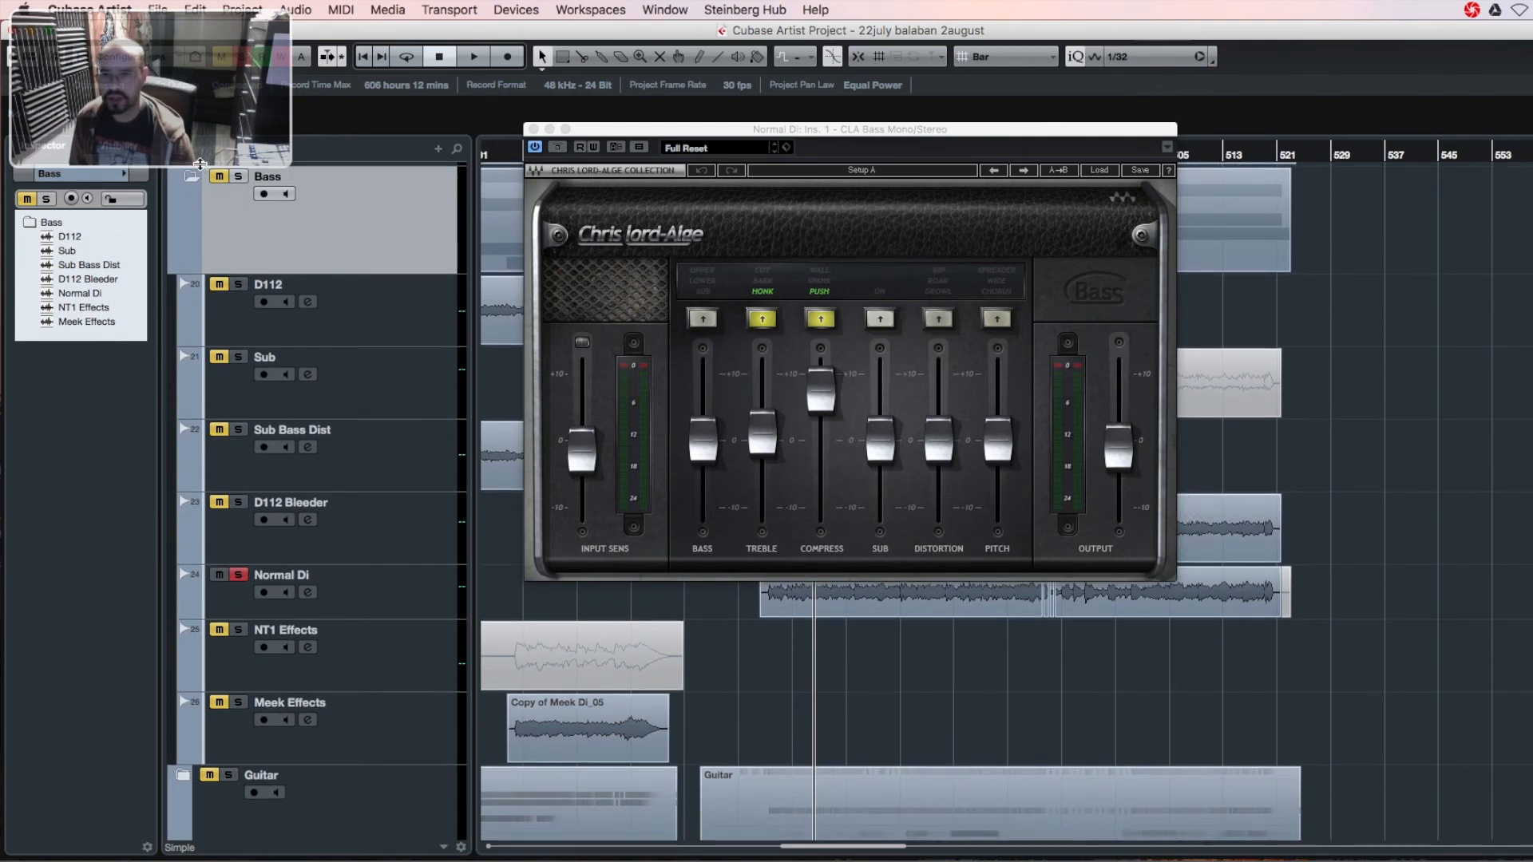
{"action": "left_click", "coordinate": [193, 179]}
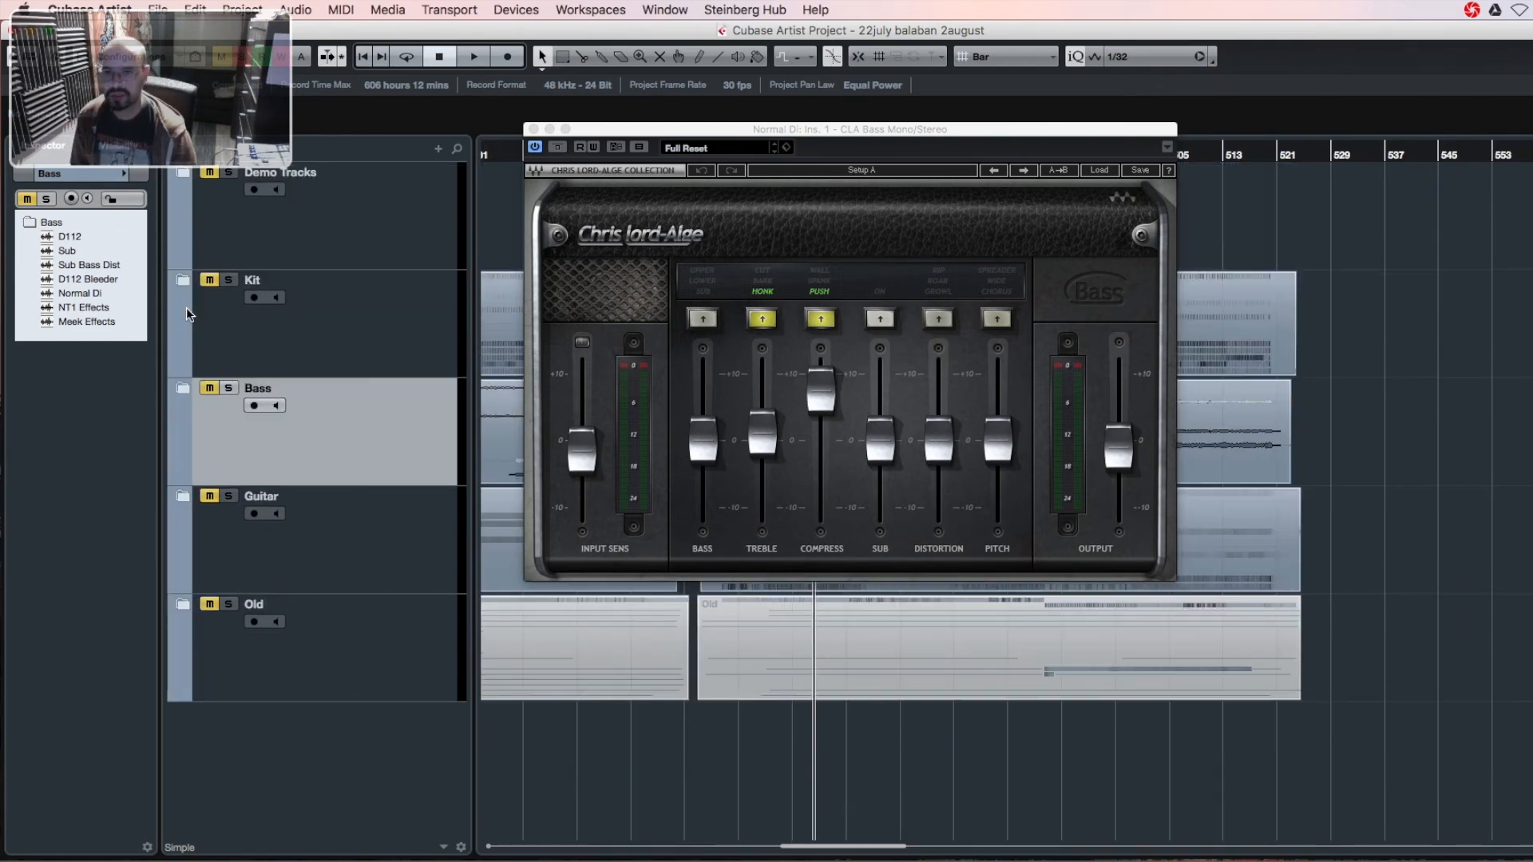
{"action": "left_click", "coordinate": [534, 130]}
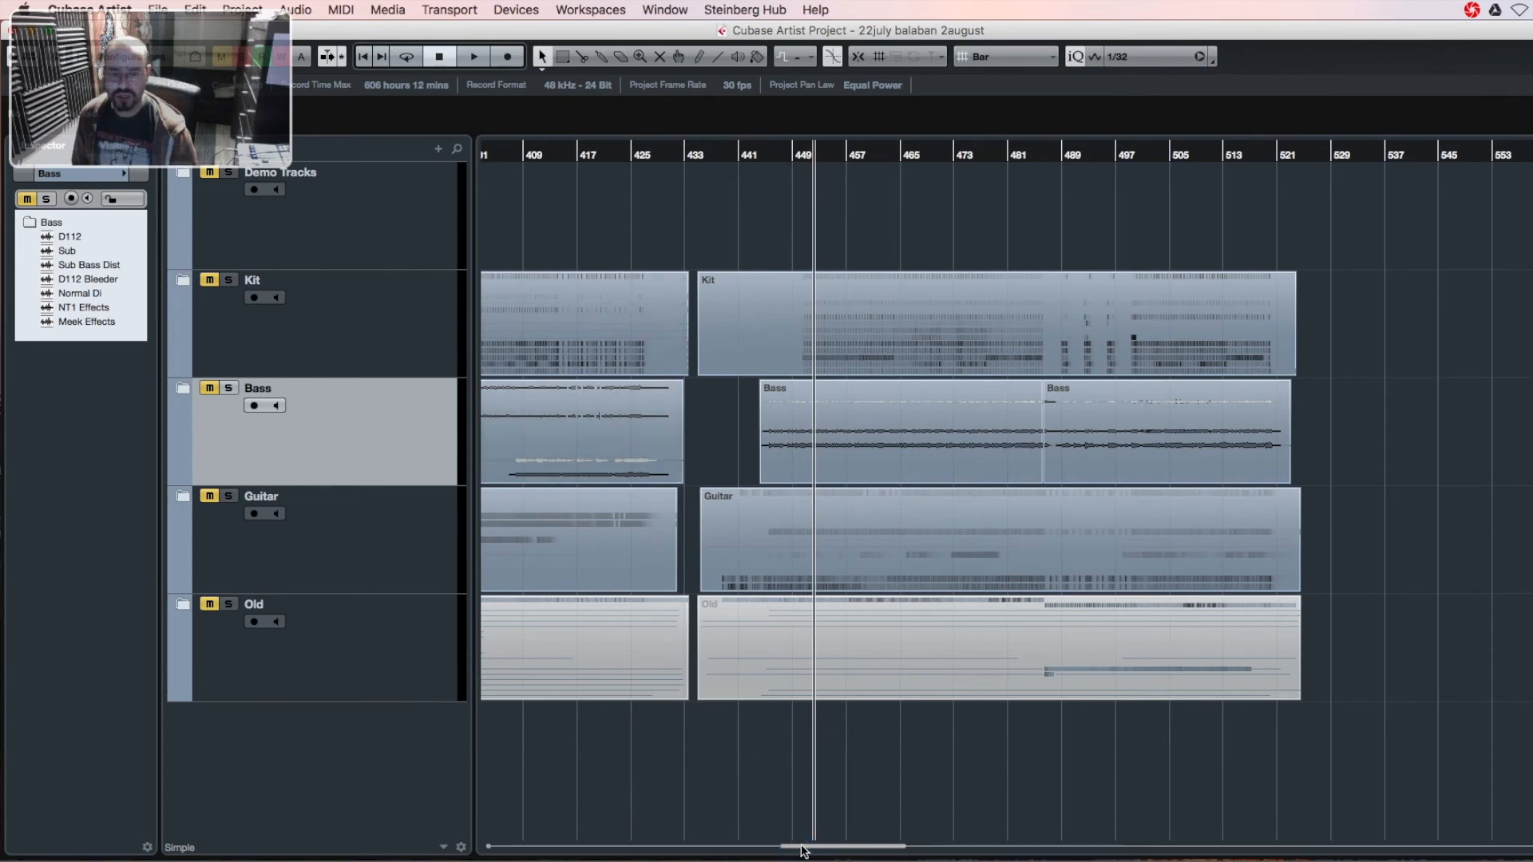
{"action": "scroll", "coordinate": [794, 848], "scroll_direction": "left", "scroll_amount": 2}
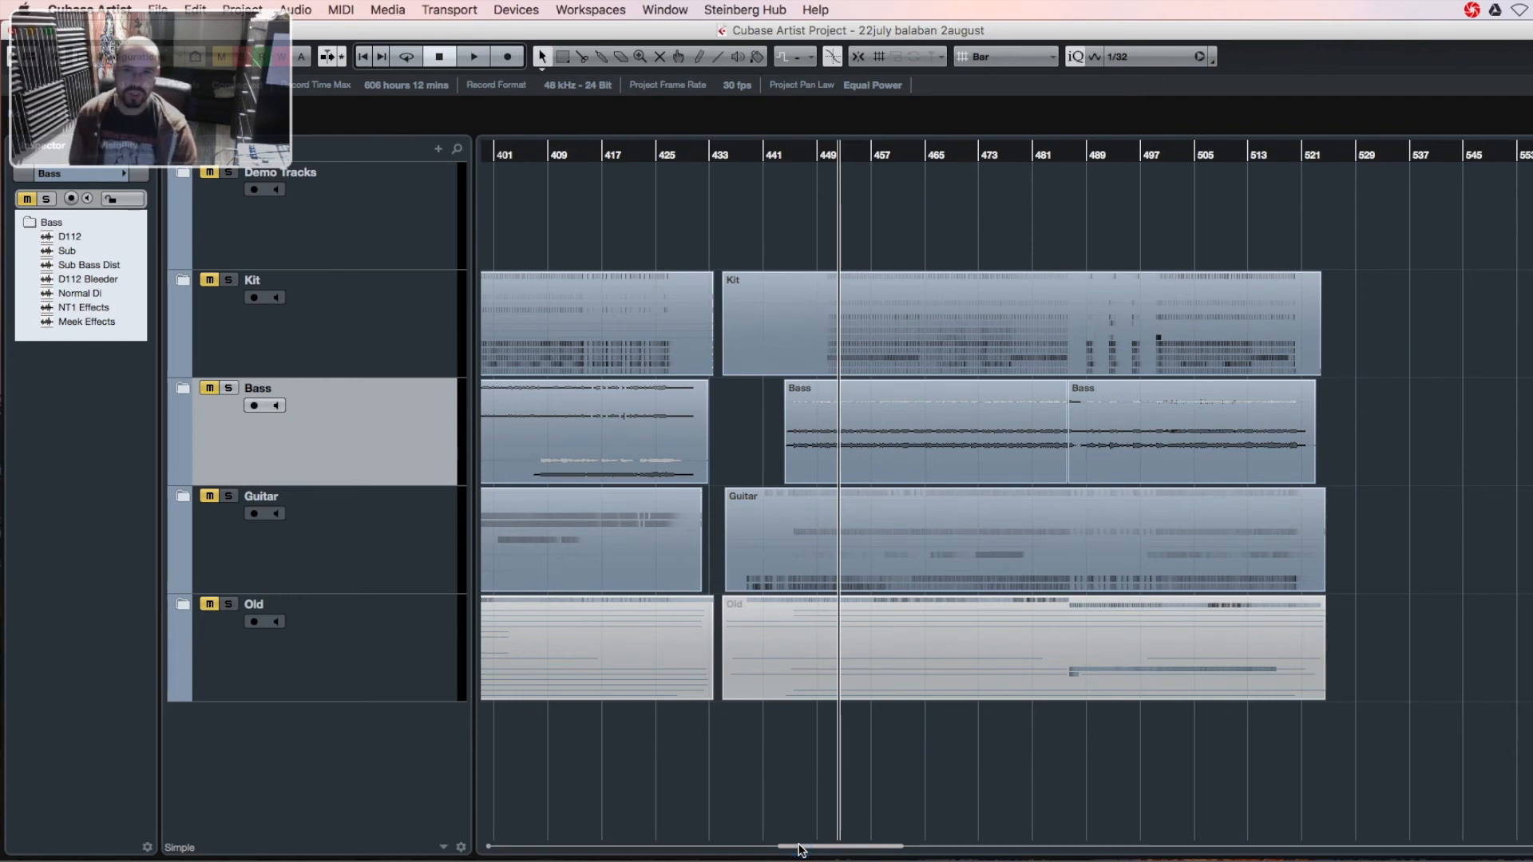
{"action": "left_click_drag", "start_coordinate": [799, 846], "coordinate": [798, 846]}
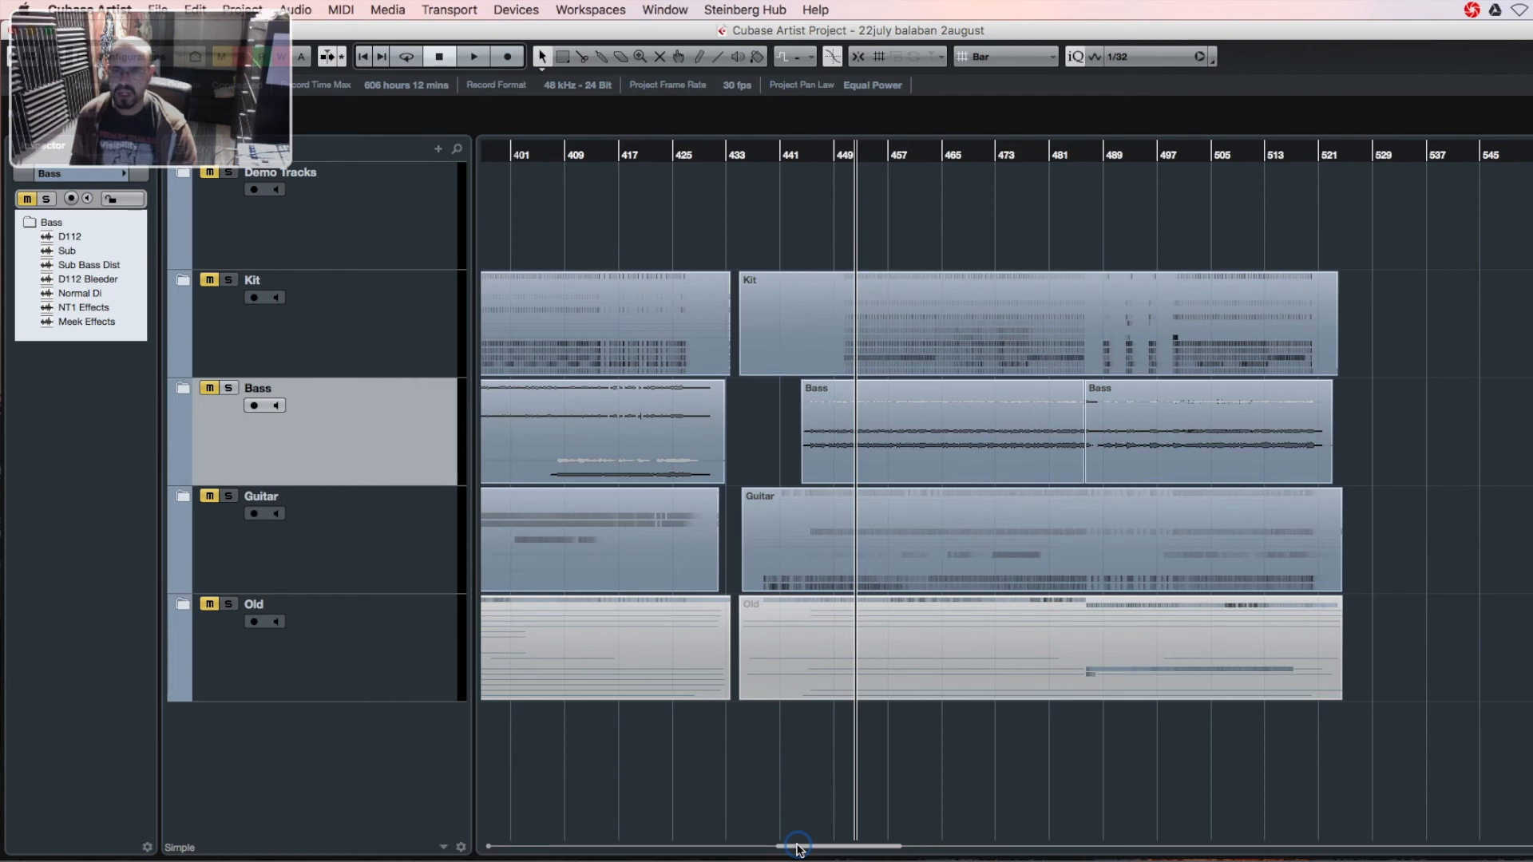
{"action": "left_click_drag", "start_coordinate": [799, 848], "coordinate": [800, 848]}
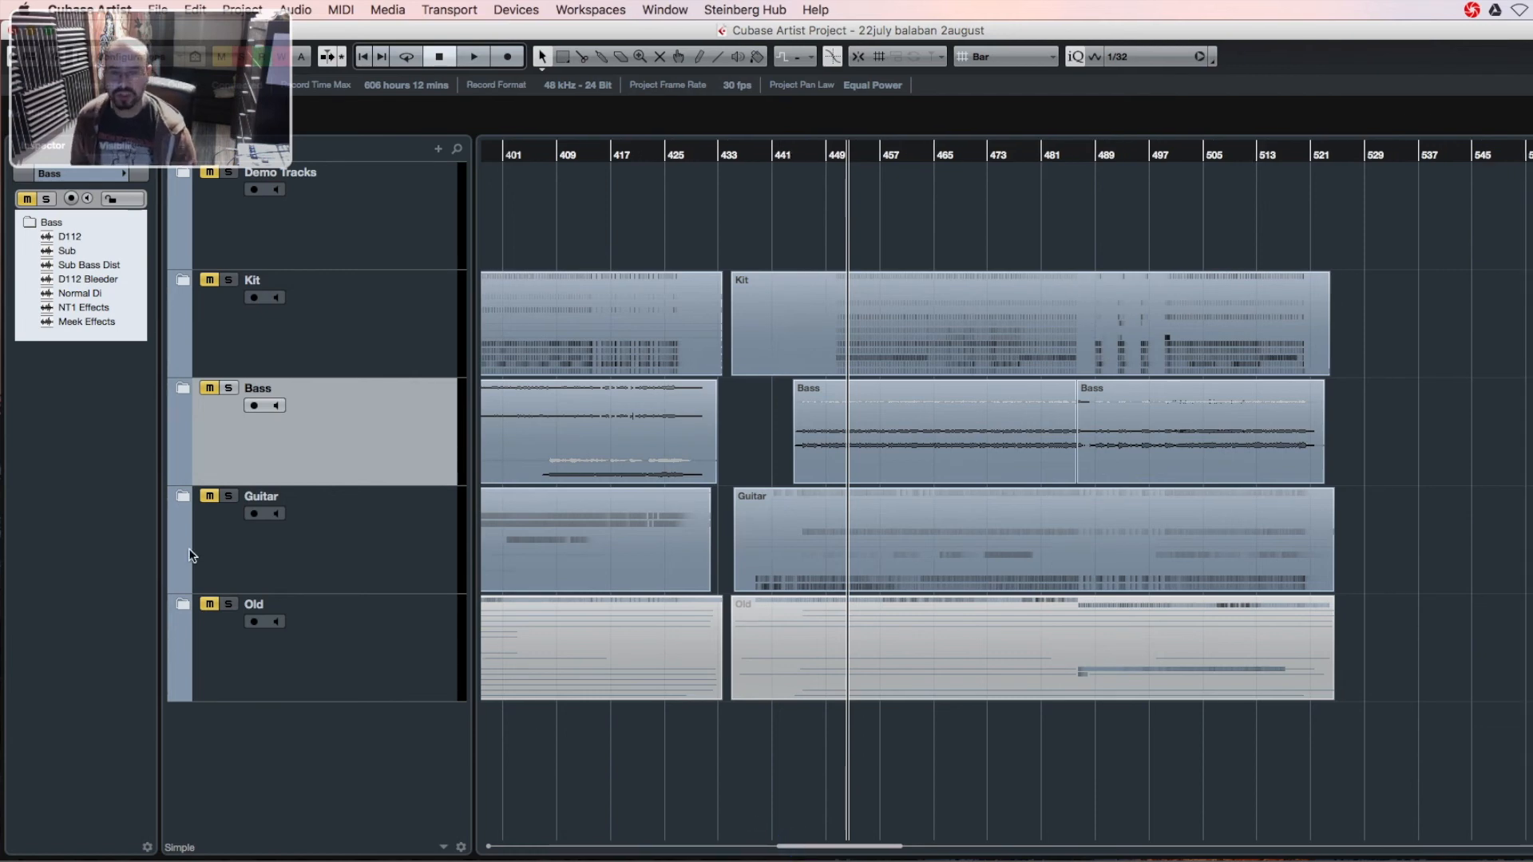